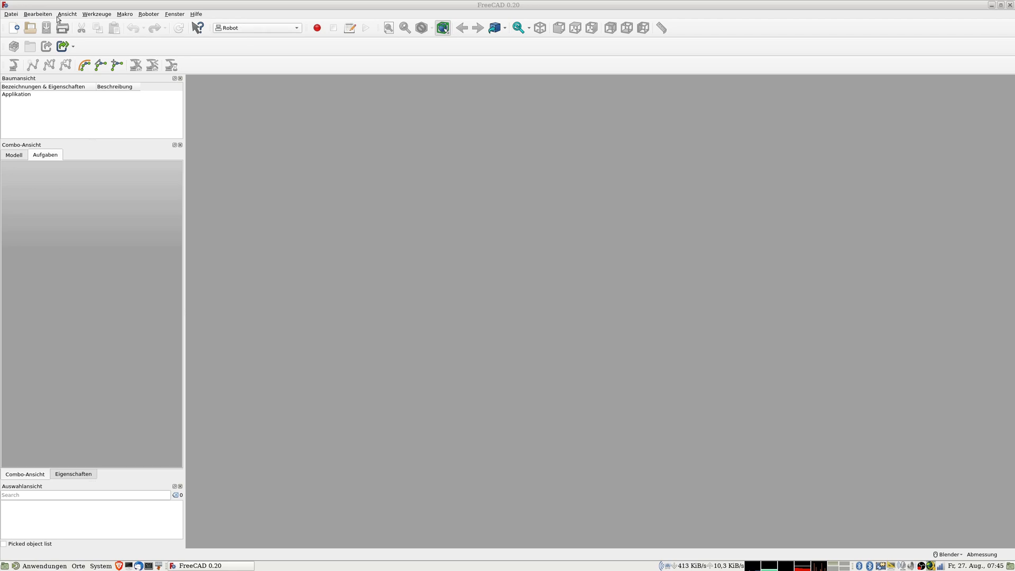
Step: Quit FreeCAD and start it again by choosing FREECAD 20 in the BlenderStarter launcher
click(11, 14)
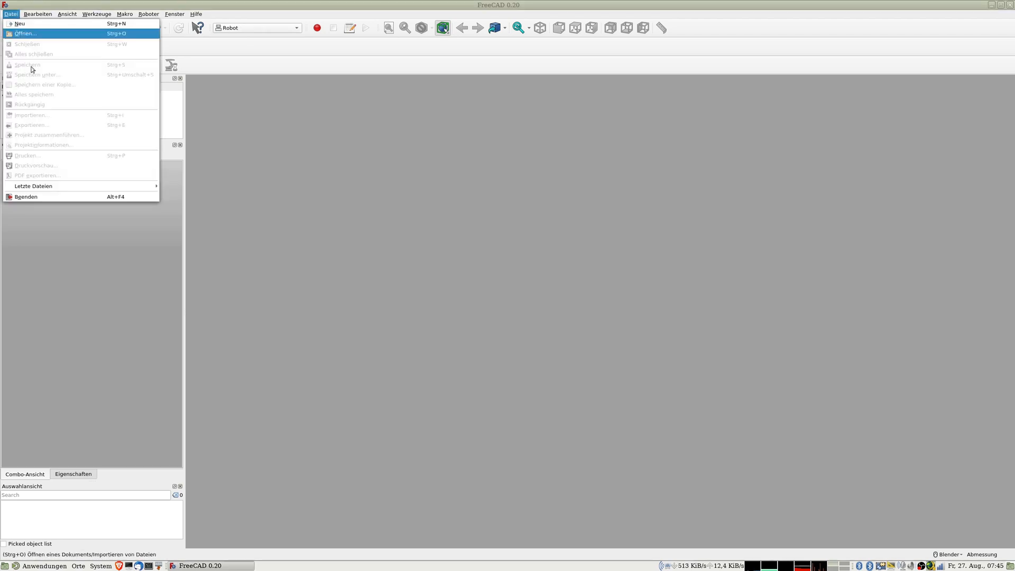
click(29, 197)
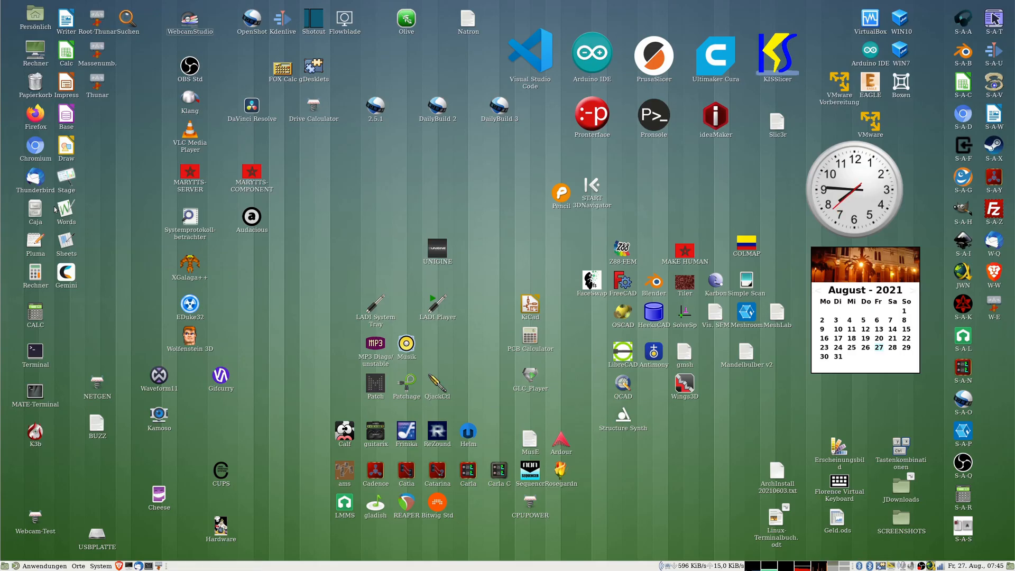
key(ctrl+alt+b)
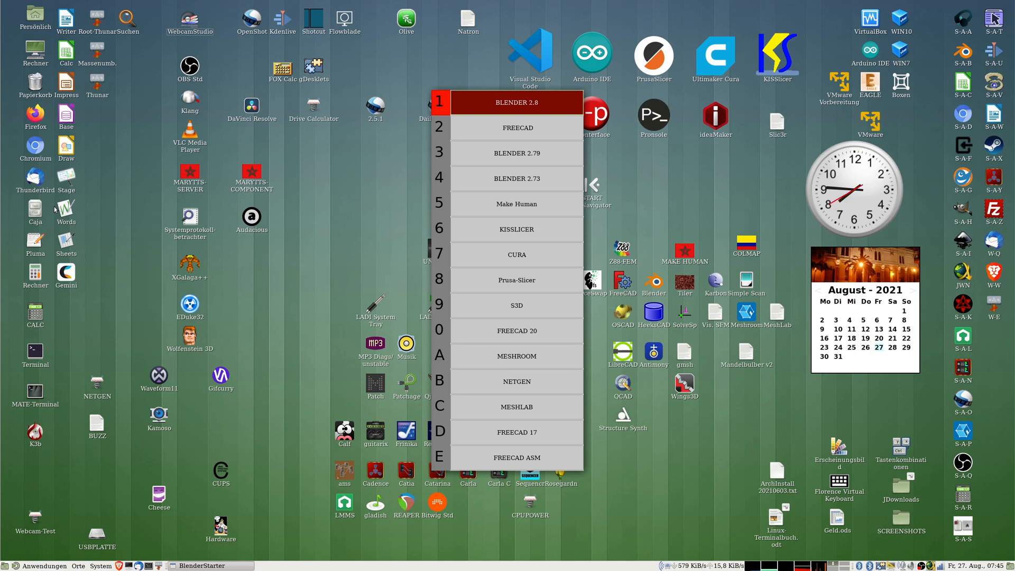
key(0)
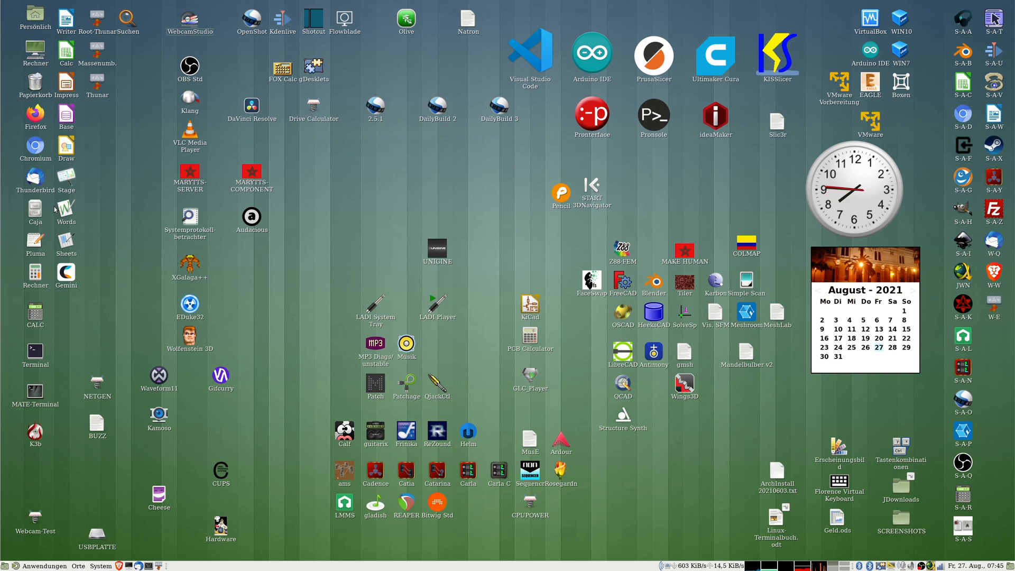
mouse_move(1, 209)
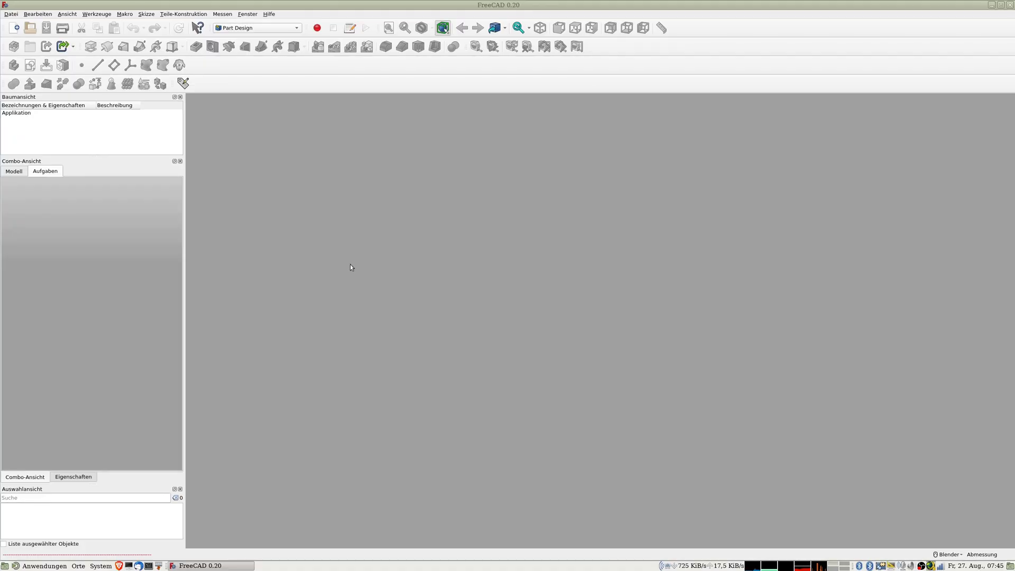
Step: Check the installed FreeCAD version and revision information, closing the information window when done
click(269, 15)
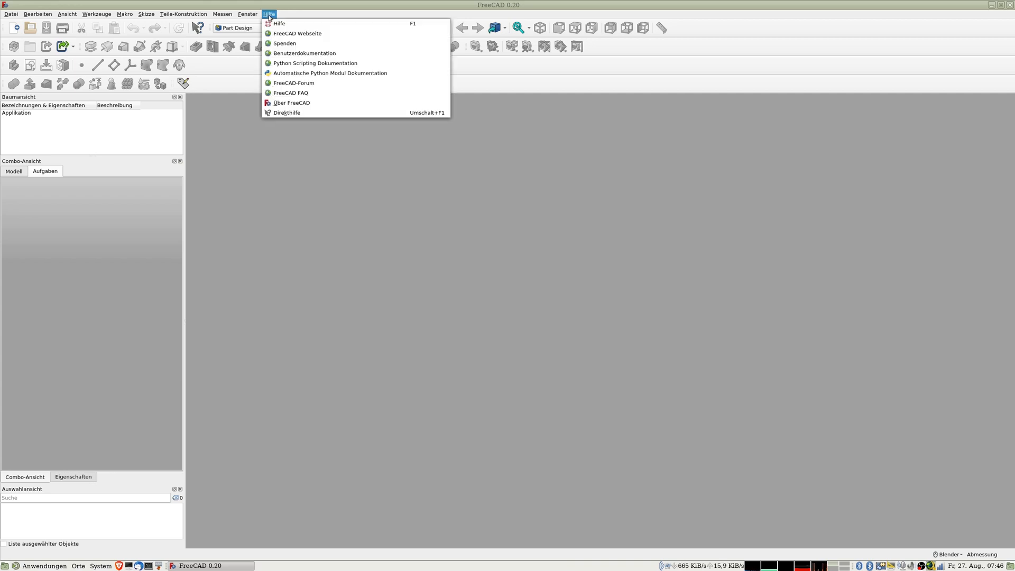
click(286, 105)
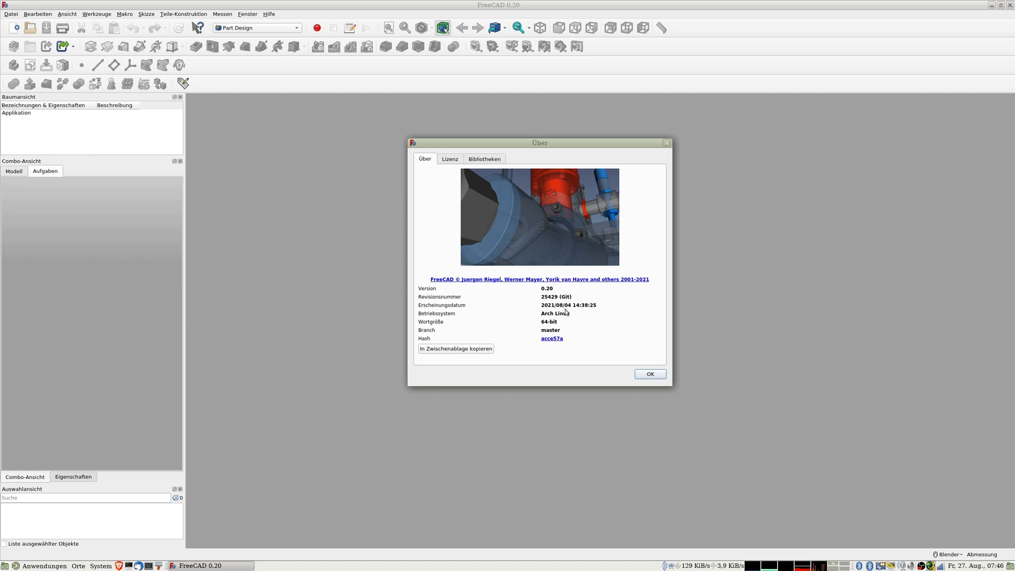
click(650, 374)
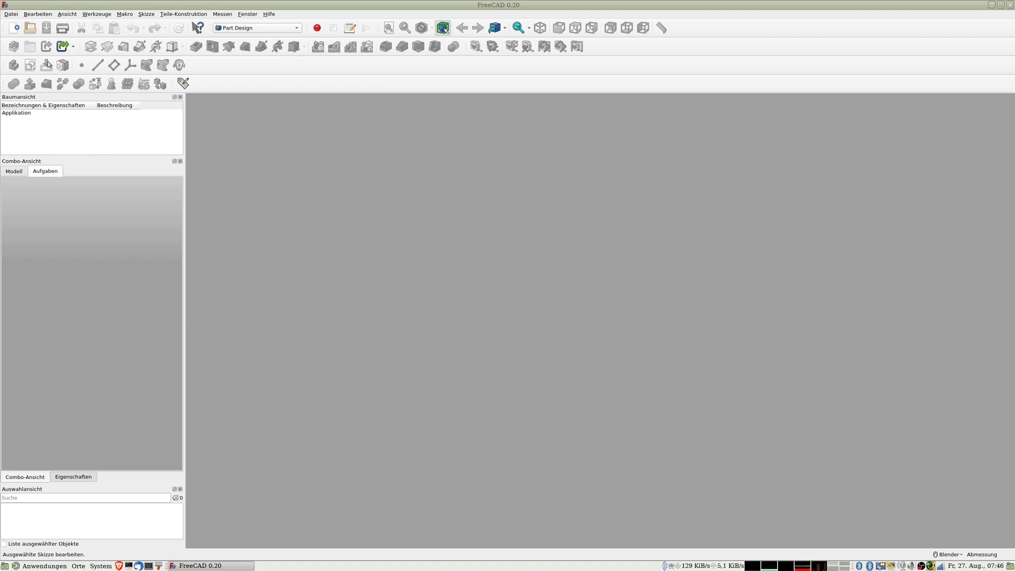
Step: Open the preferences and examine the available interface languages and the choices for the workbench loaded at startup
click(38, 16)
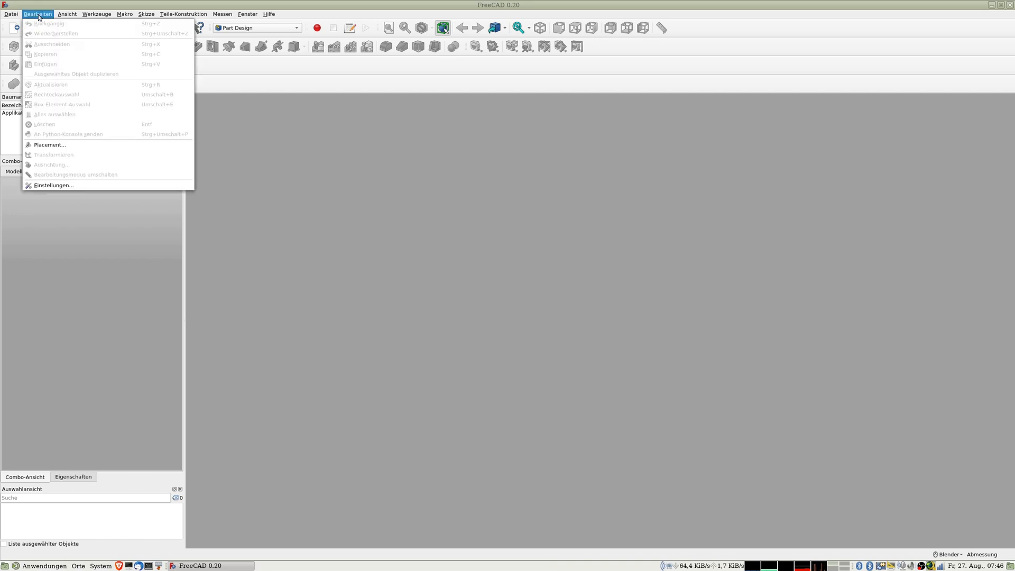
click(53, 185)
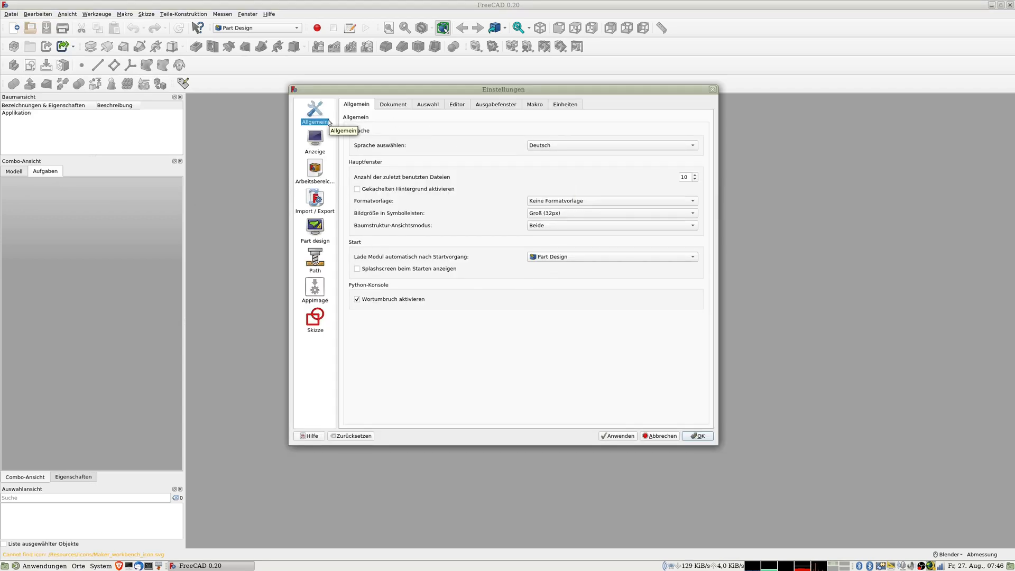
click(549, 148)
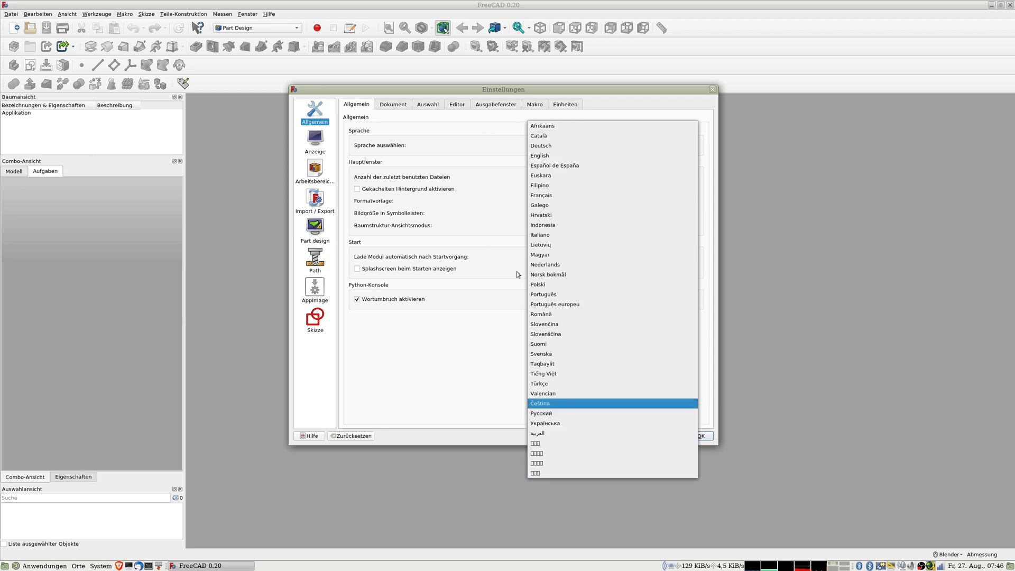
click(816, 302)
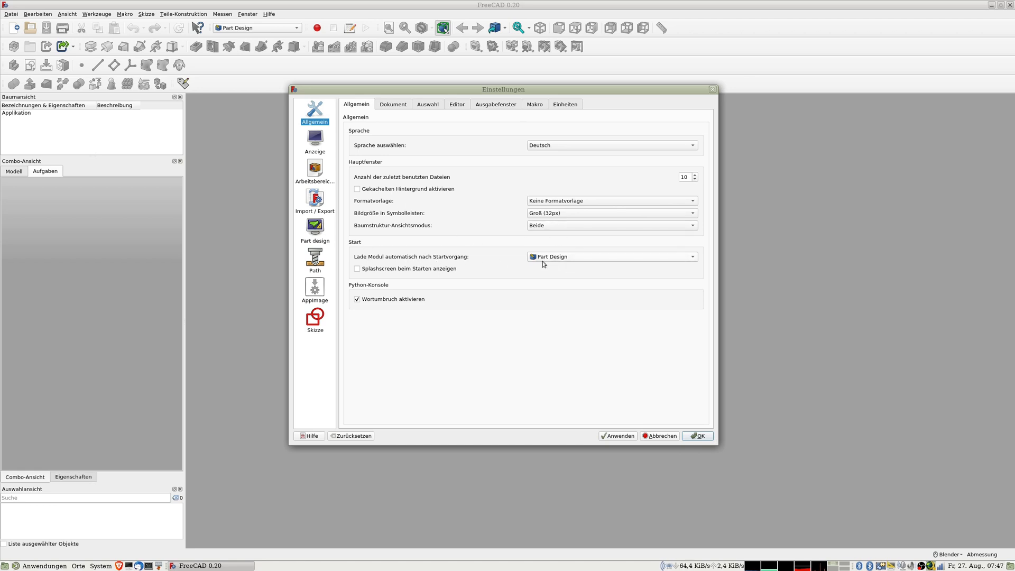
click(559, 258)
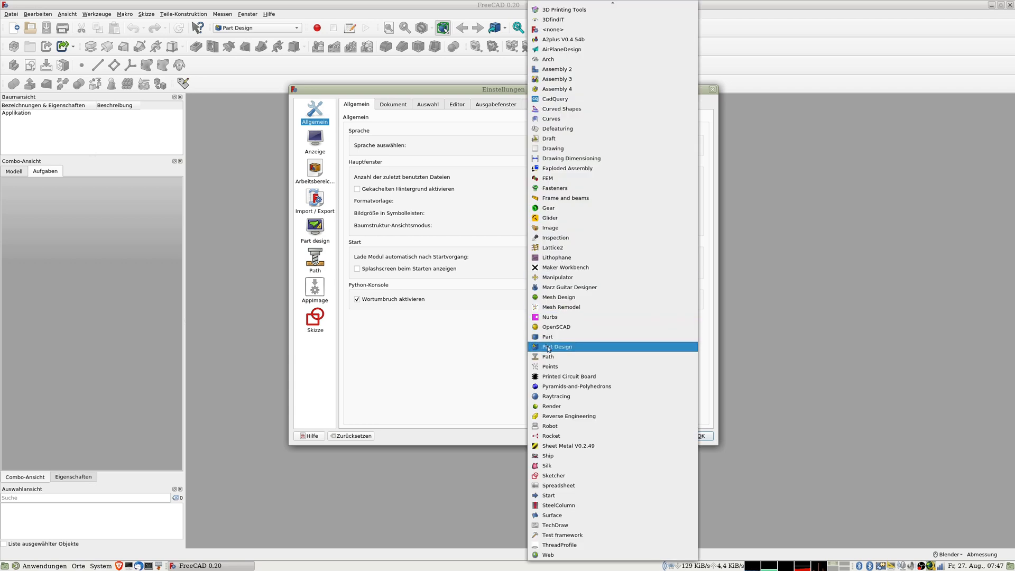
click(823, 257)
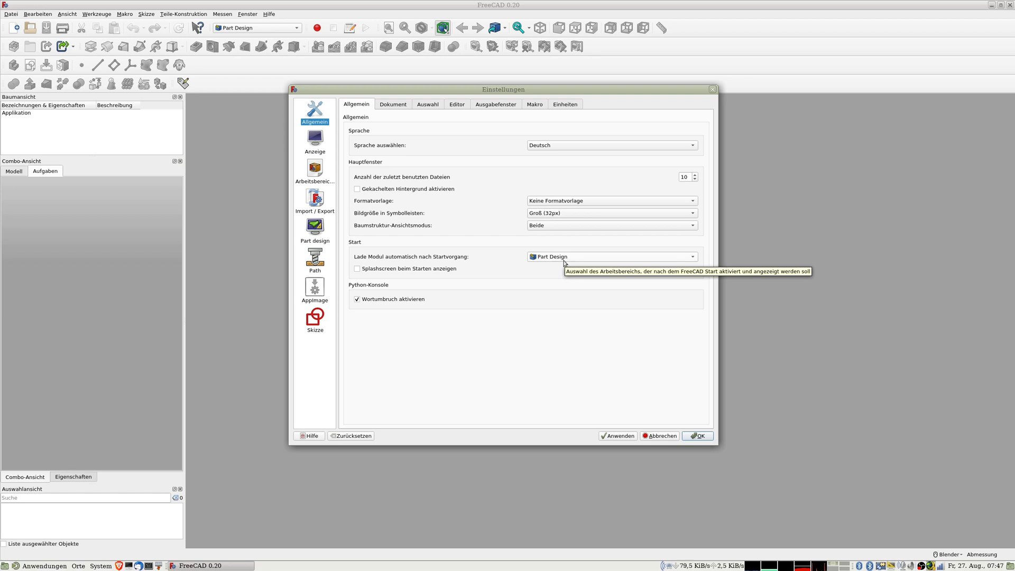
Step: Review the general preferences for documents, selection, the editor, the output window and macros
click(396, 105)
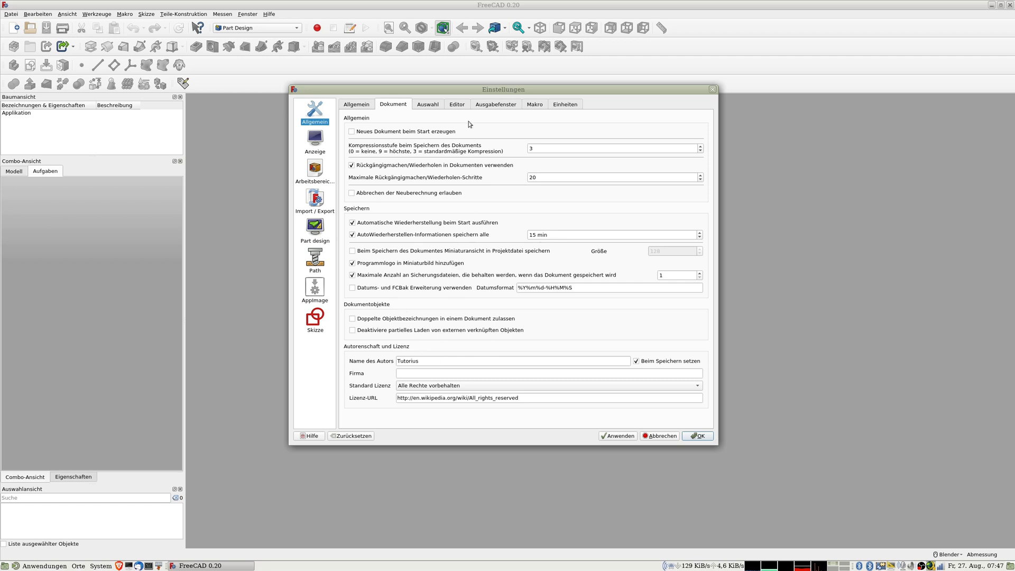
click(426, 105)
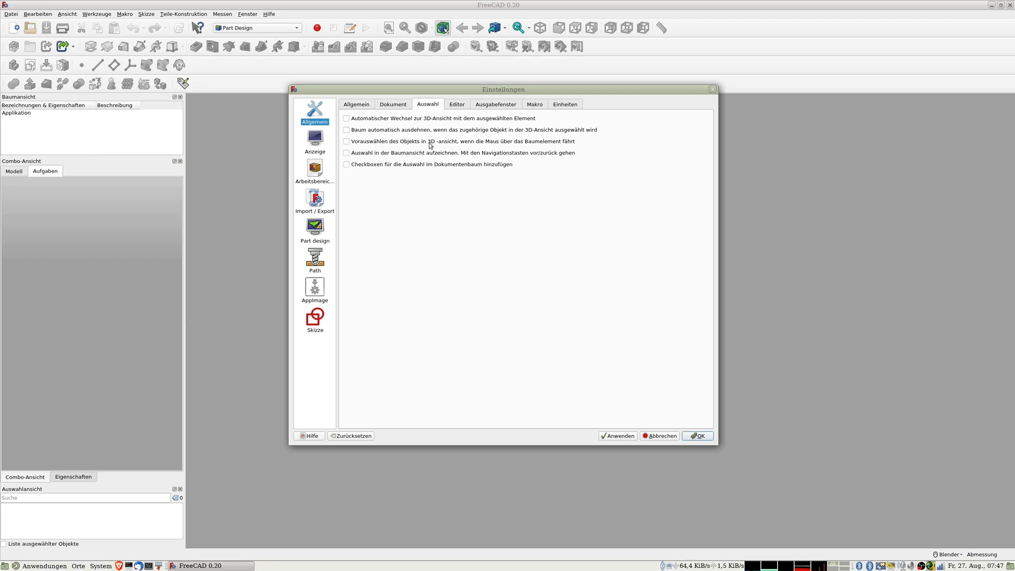
click(455, 106)
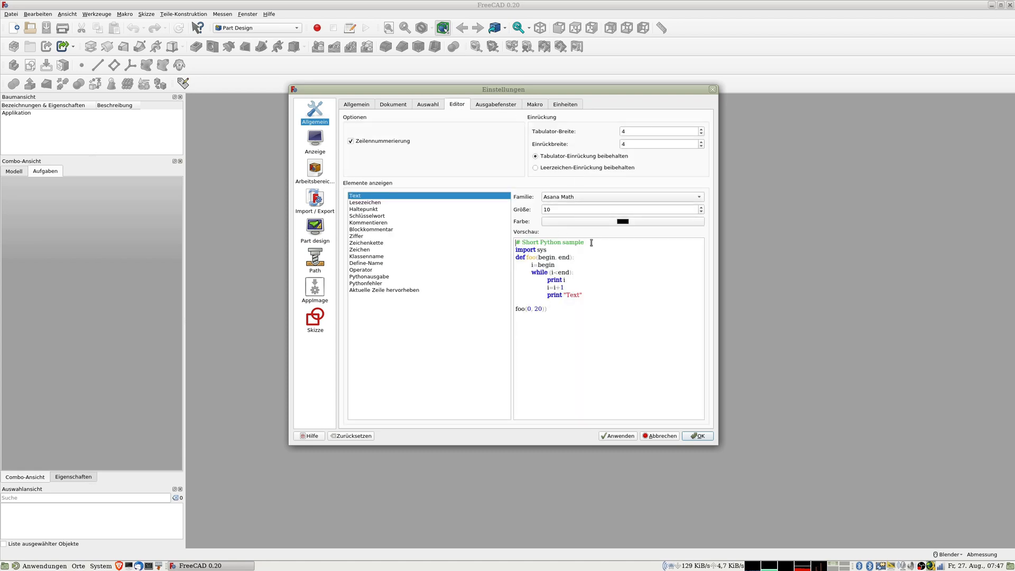
click(495, 104)
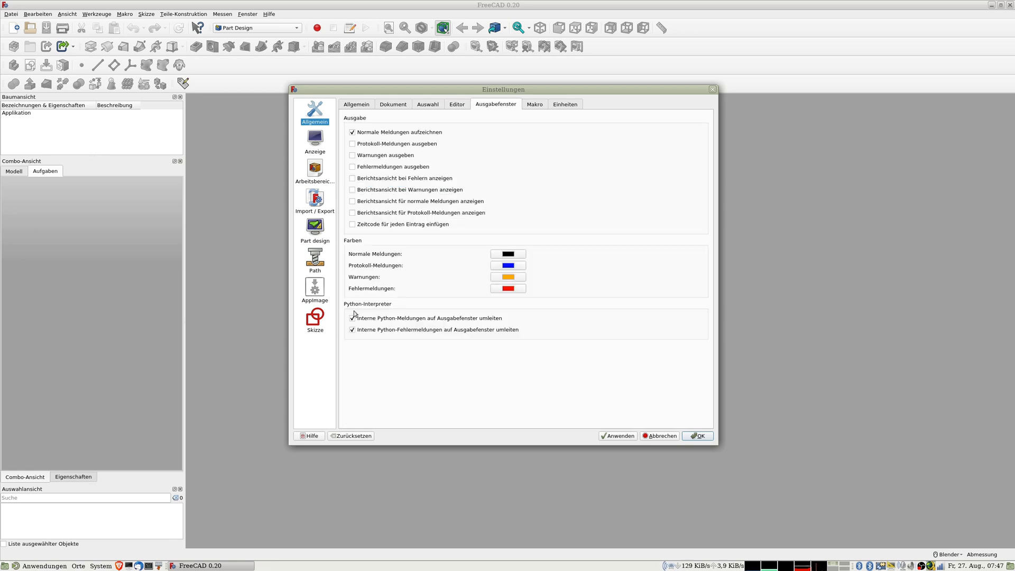
click(539, 105)
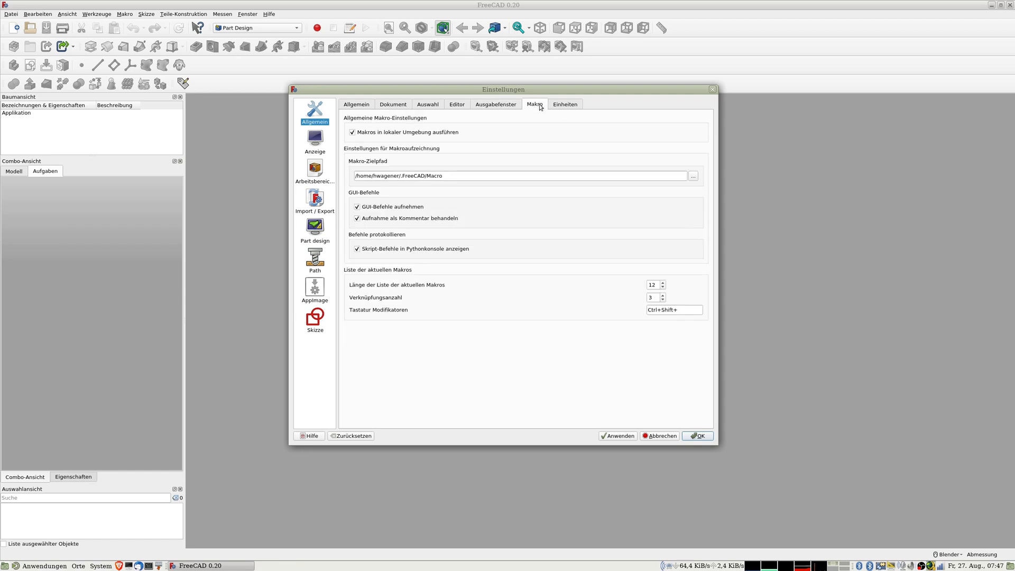
Step: Examine the available unit systems and the decimal places setting, then return to the main general preferences
click(569, 105)
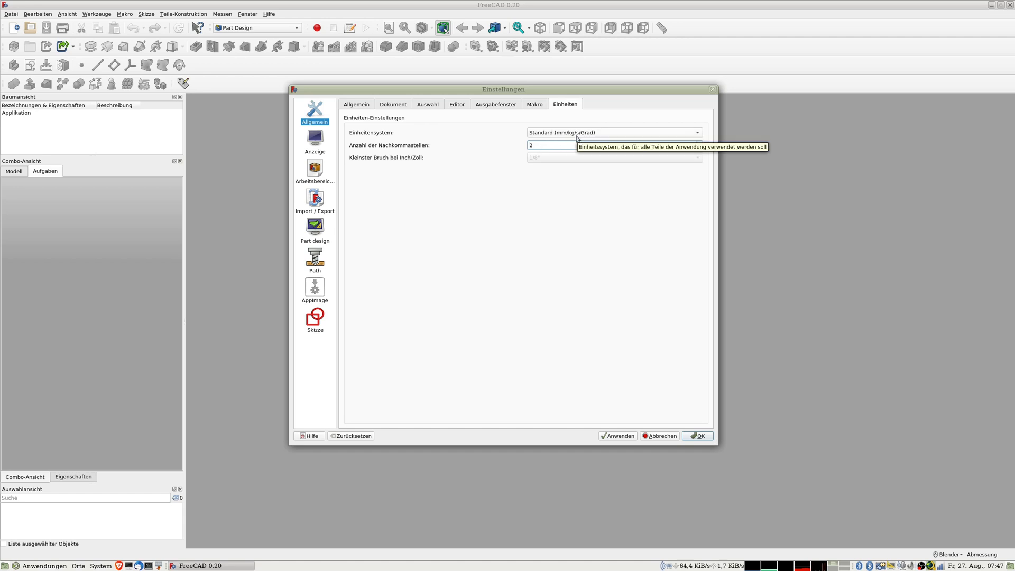
click(546, 135)
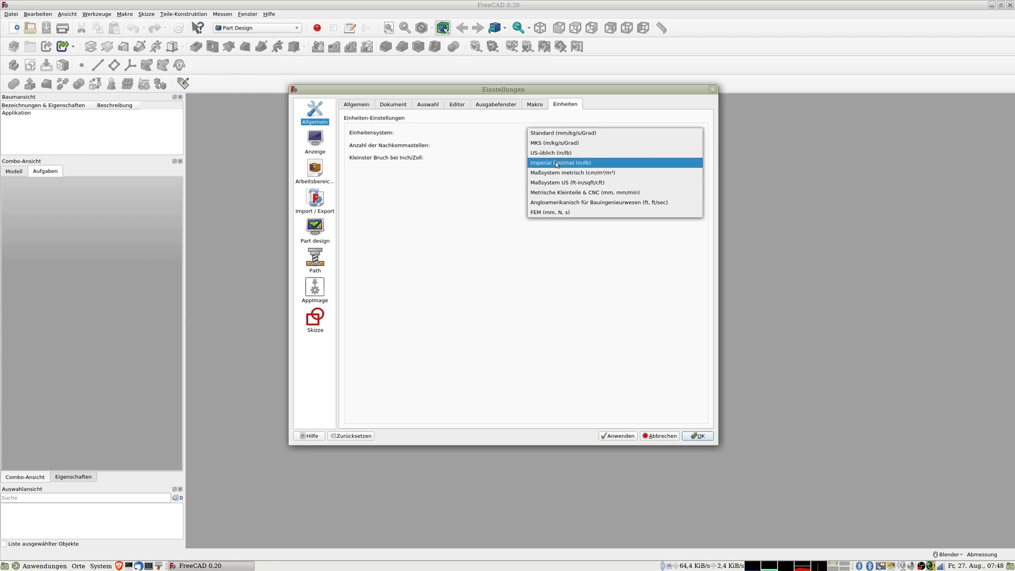
click(833, 157)
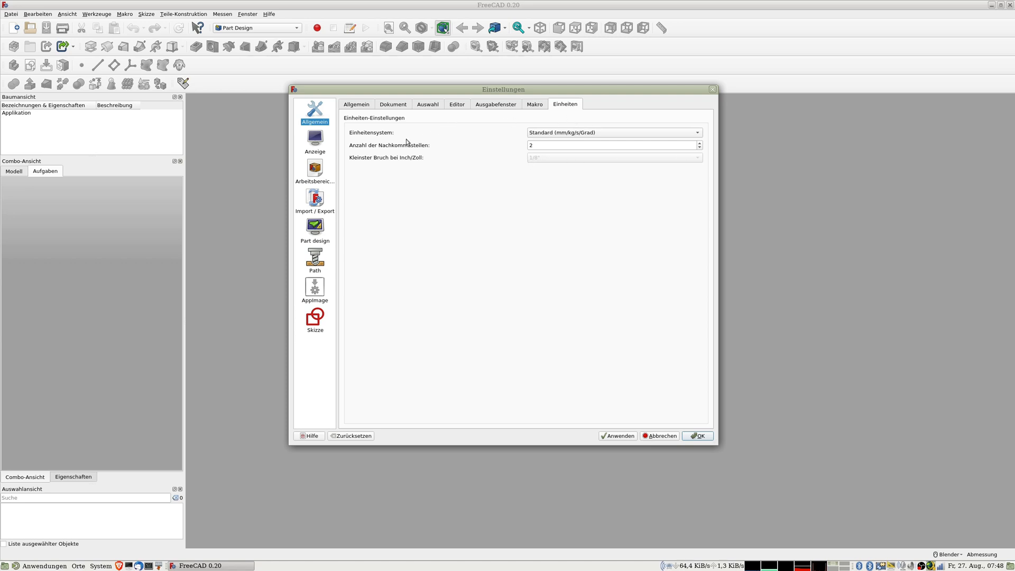
click(358, 104)
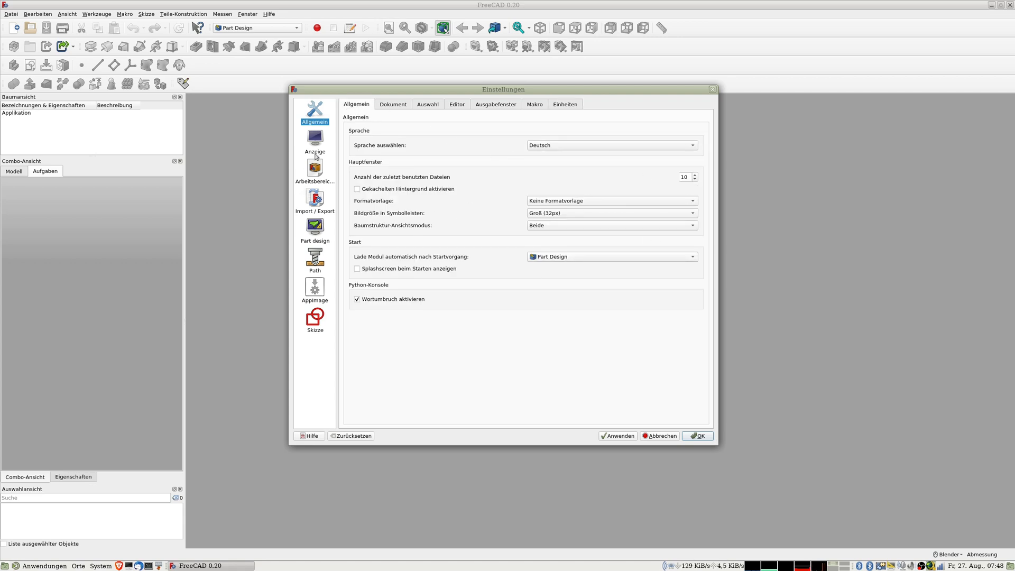
Step: Review the display preferences for the 3D viewer, navigation and colours, including the available 3D navigation styles
click(313, 141)
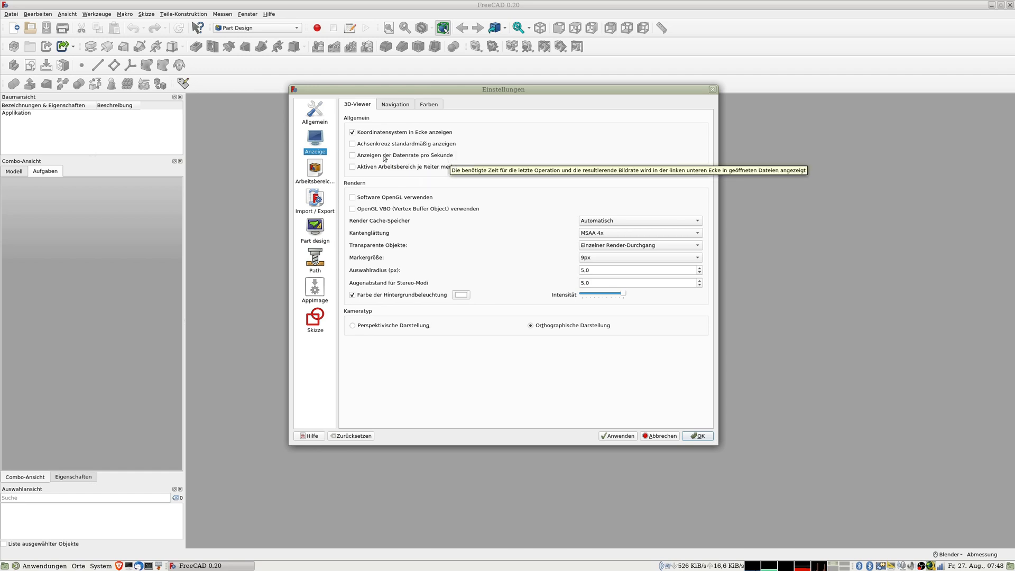
click(393, 108)
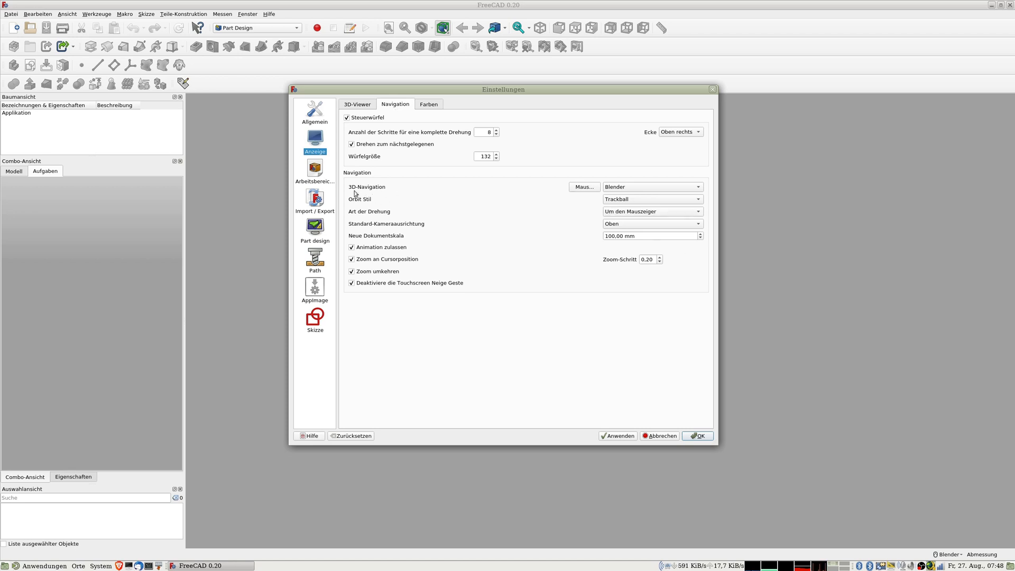
click(648, 188)
click(649, 188)
click(648, 187)
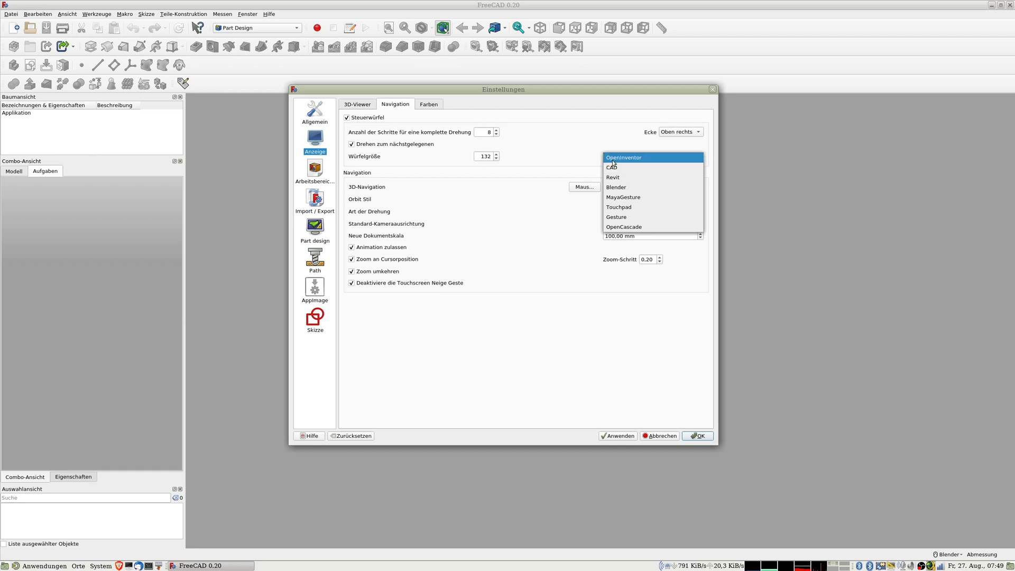
click(827, 194)
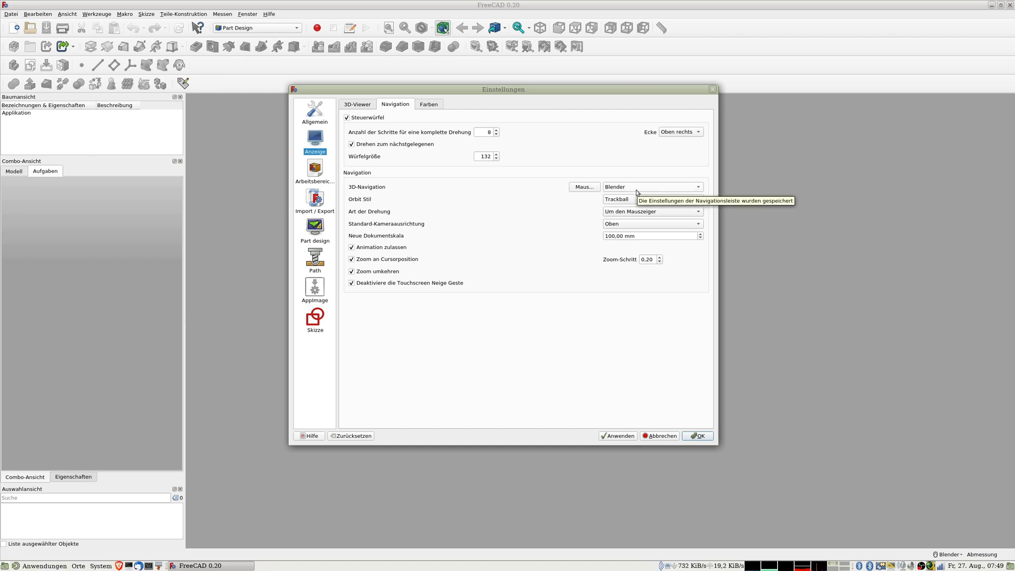
click(431, 105)
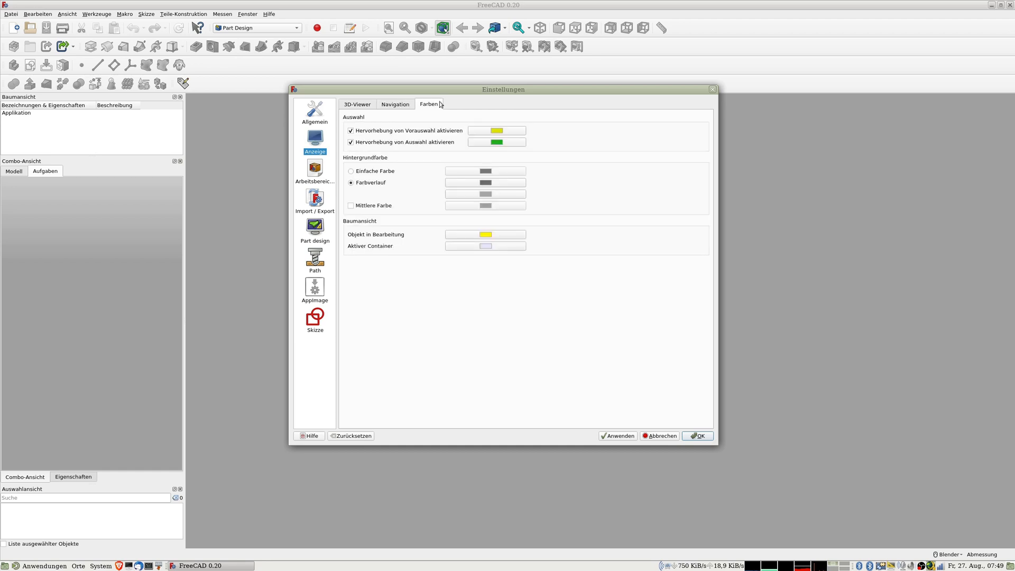
click(353, 105)
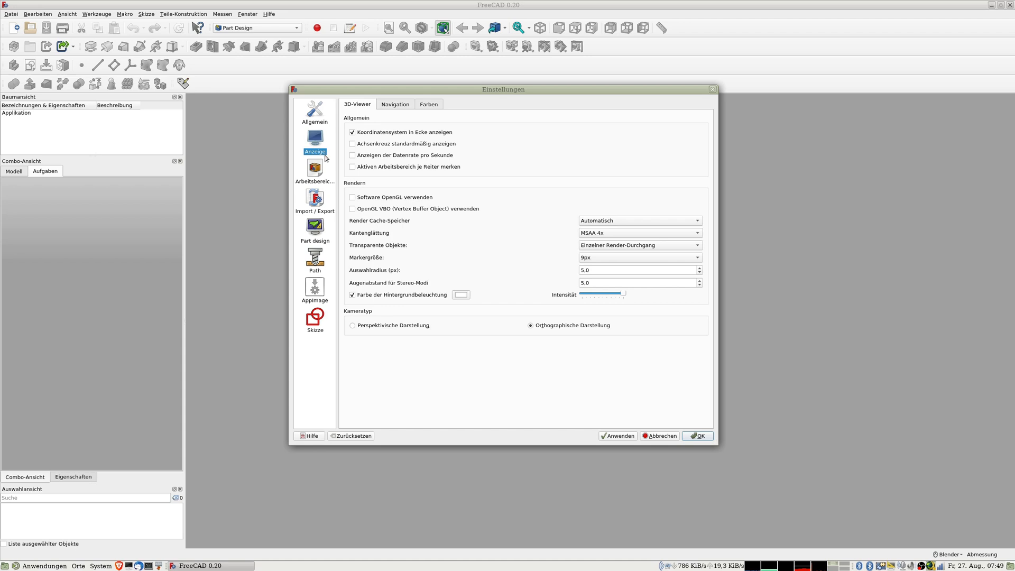
Step: Review the list of unloaded workbenches and the import/export preferences for IFC, DXF and DWG files
click(315, 170)
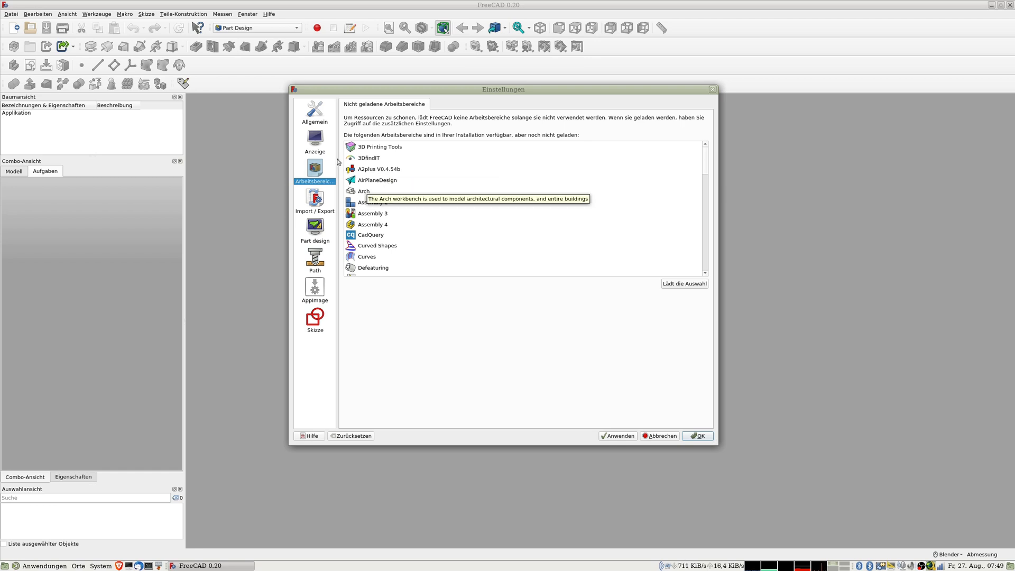
click(316, 200)
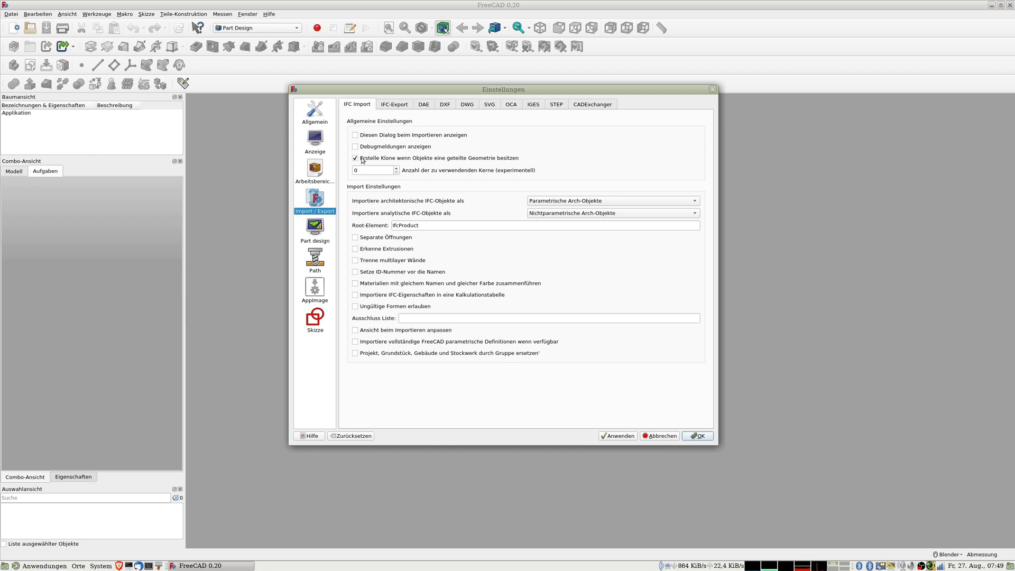
click(445, 105)
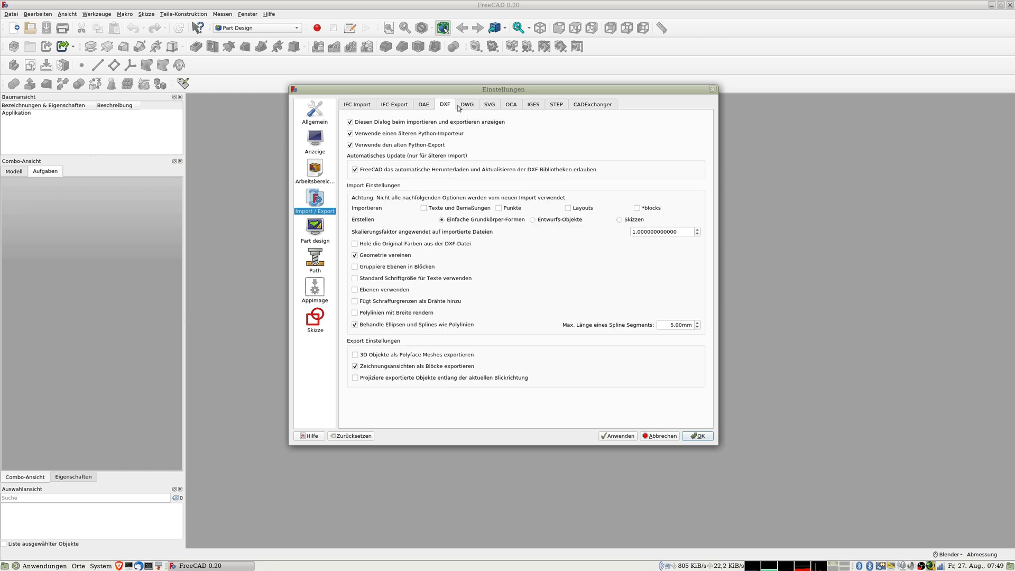
click(464, 106)
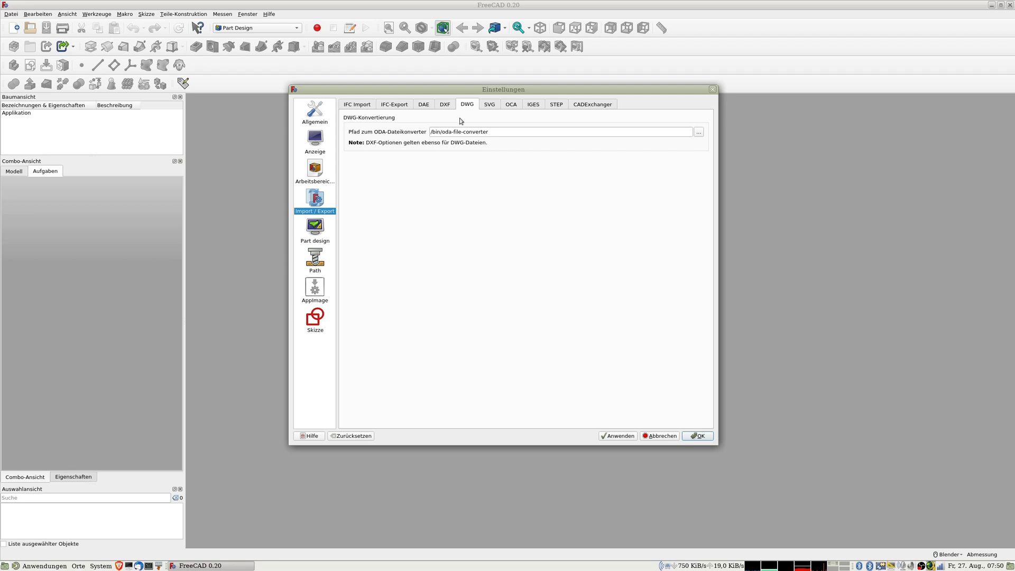
click(445, 106)
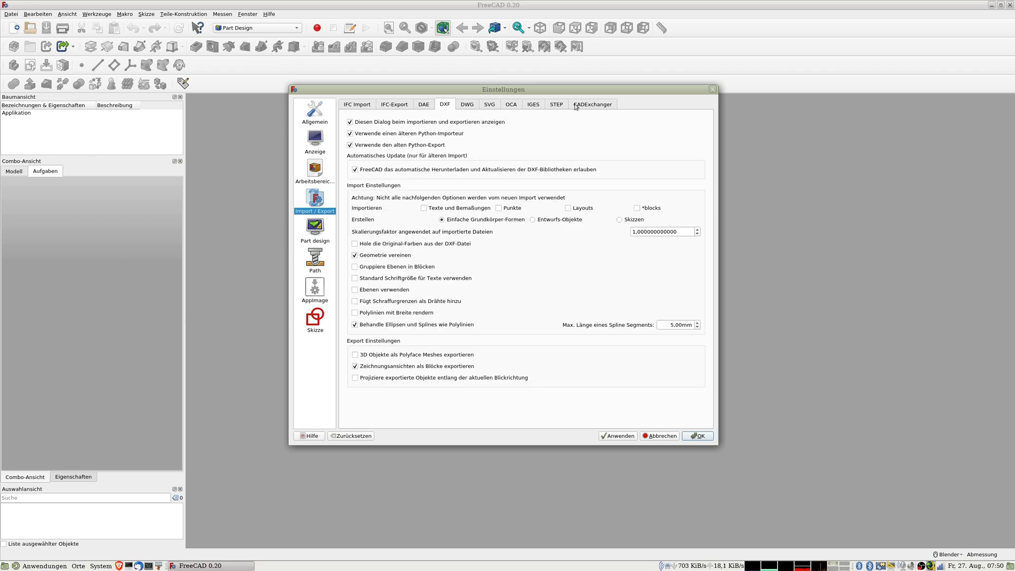
click(365, 106)
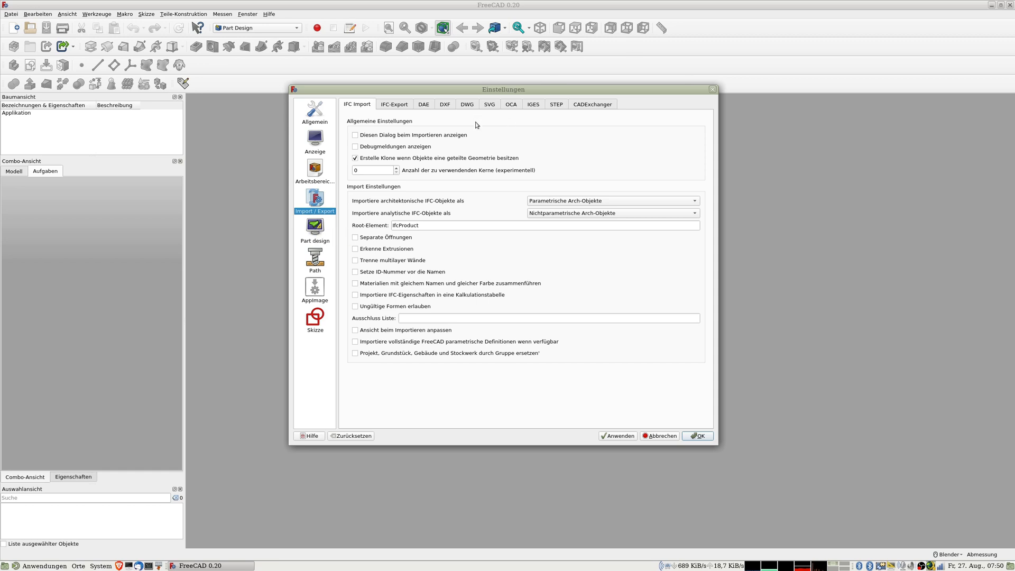
Step: Review the Part Design preferences for model settings, shape view and shape appearance, and the Path and AppImage preferences
click(315, 228)
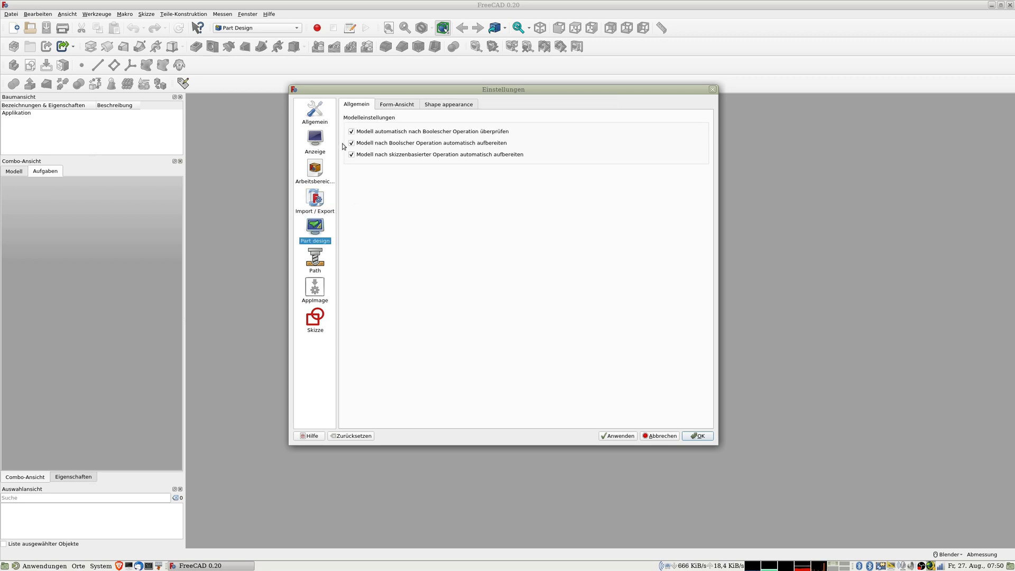
click(394, 105)
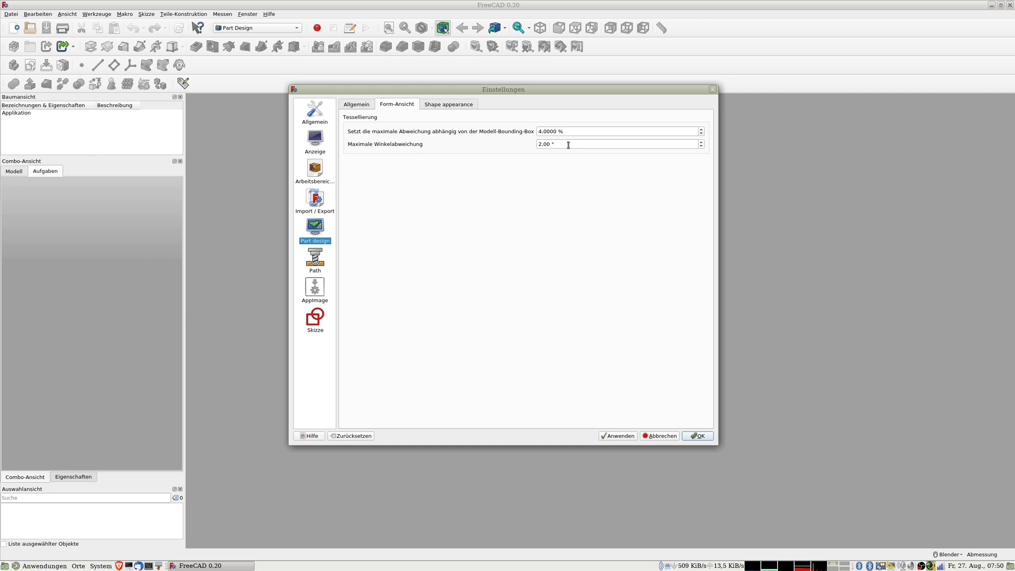
click(447, 108)
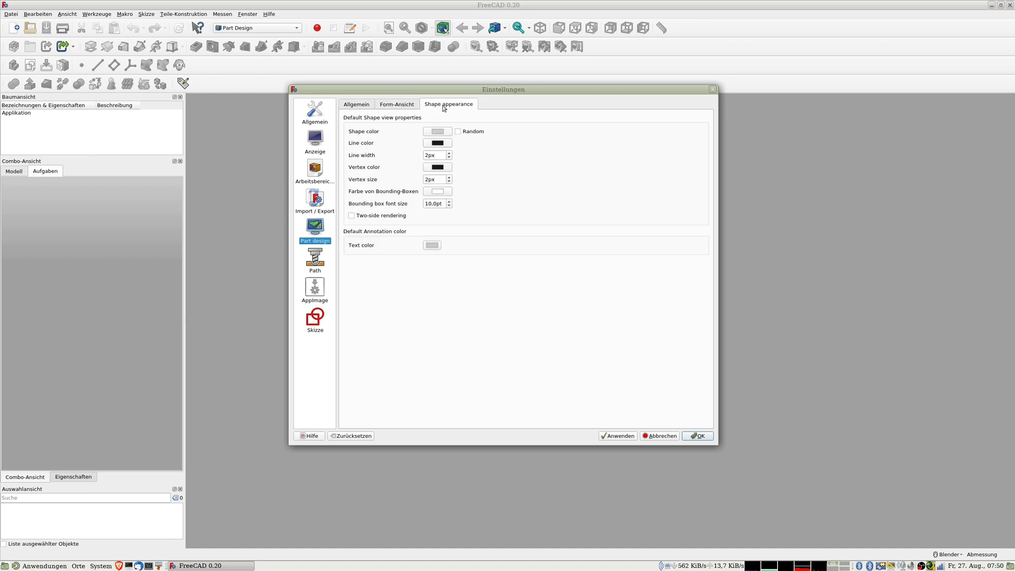
click(355, 106)
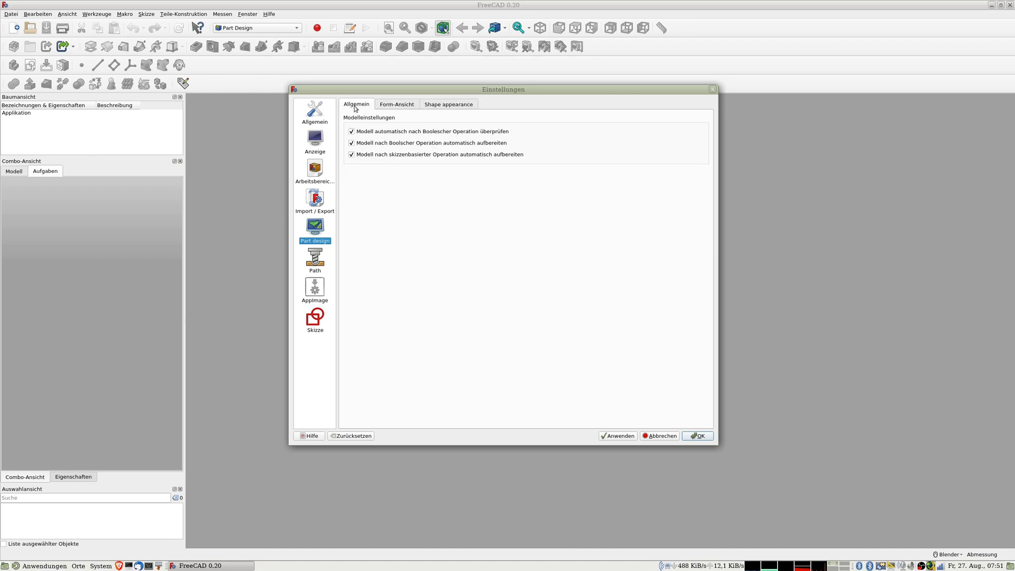
click(316, 258)
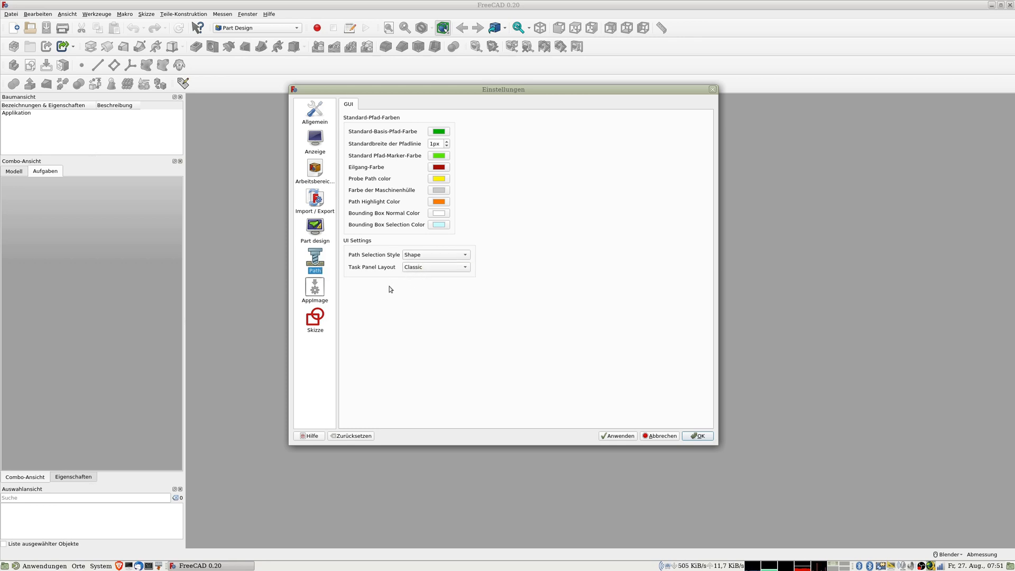
click(312, 293)
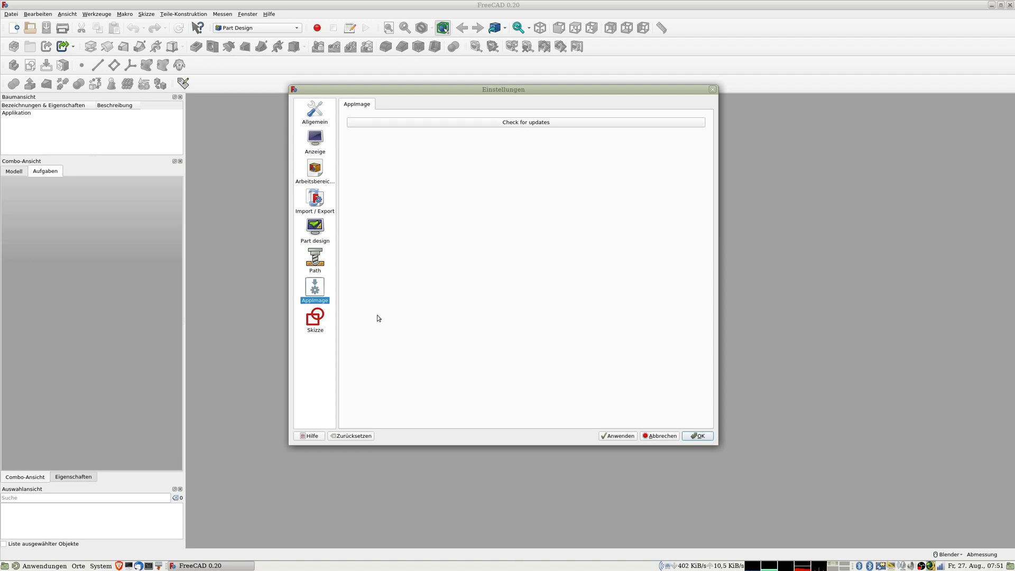
Step: Review the sketcher preferences for general, display and colour settings, then return to the general preferences and accept the dialog
click(315, 321)
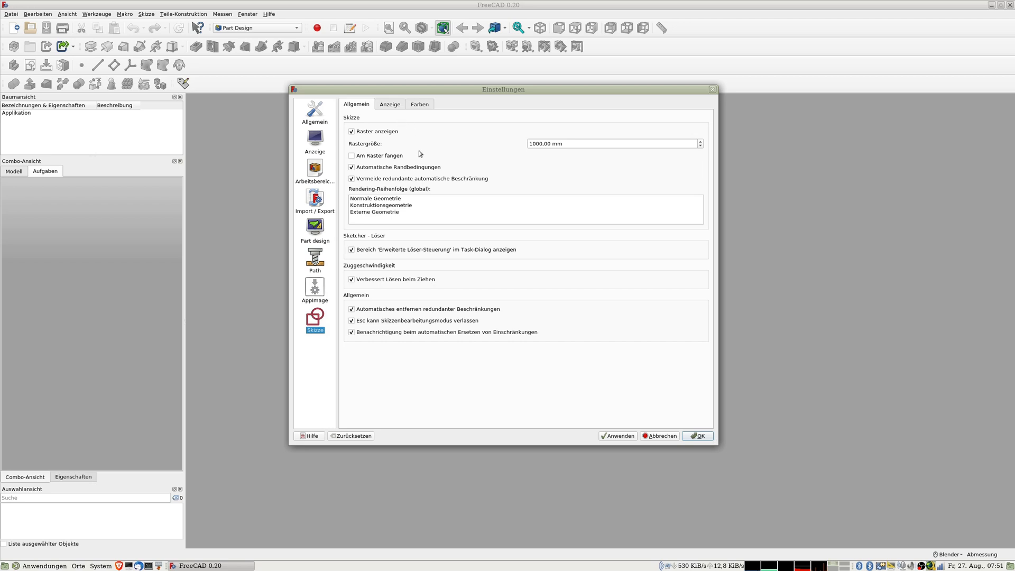
click(391, 106)
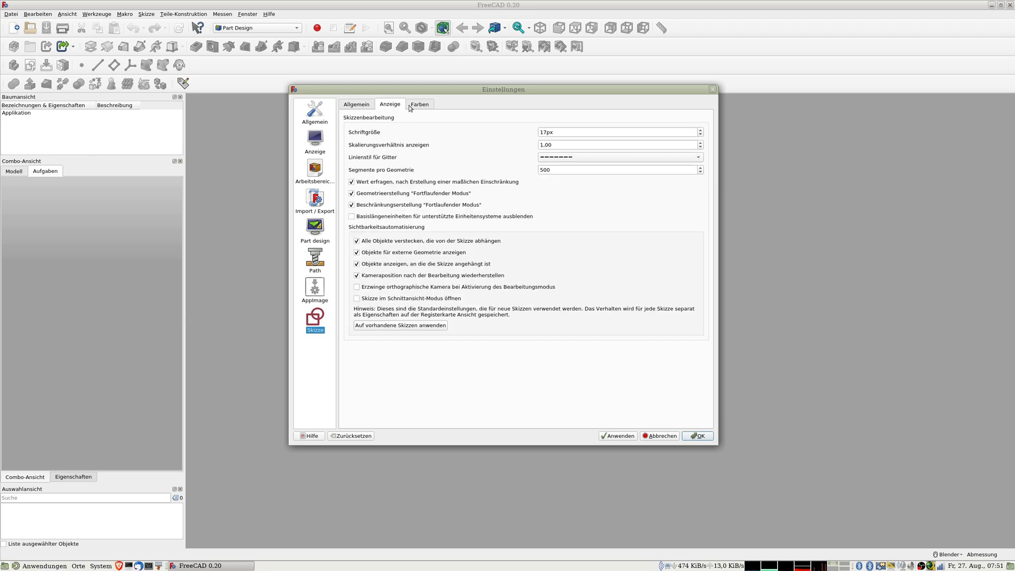
click(427, 107)
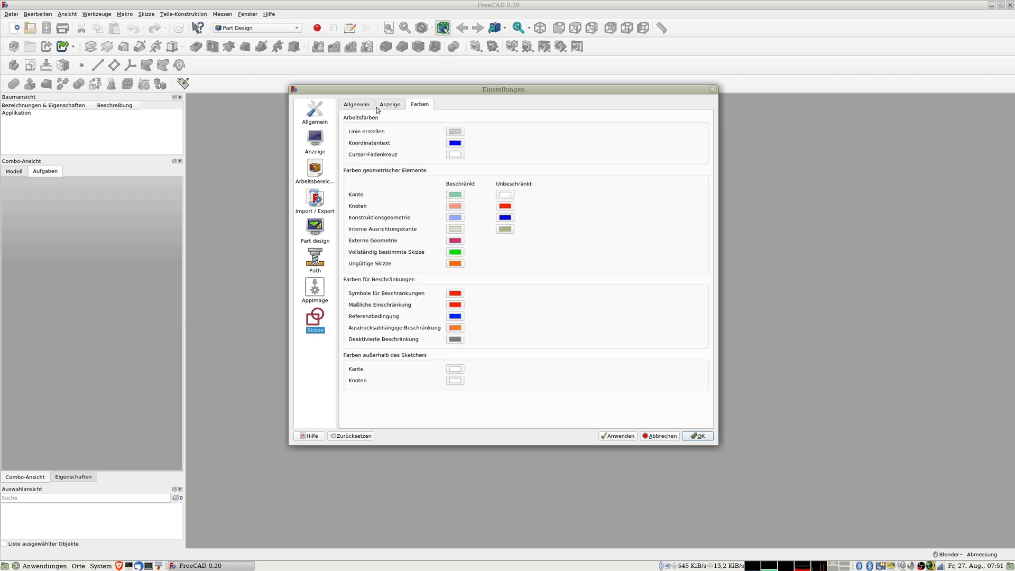
click(397, 110)
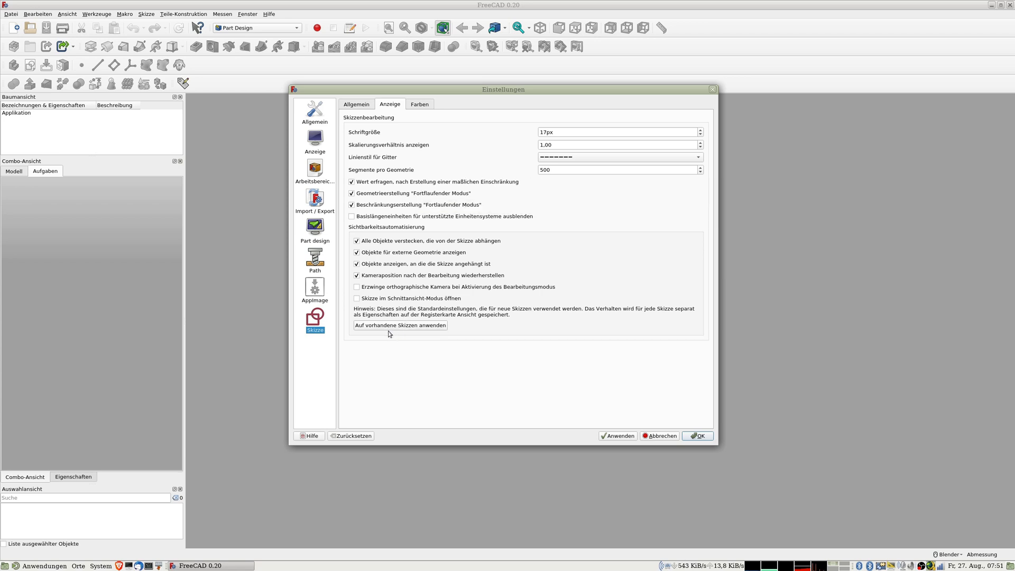
click(320, 109)
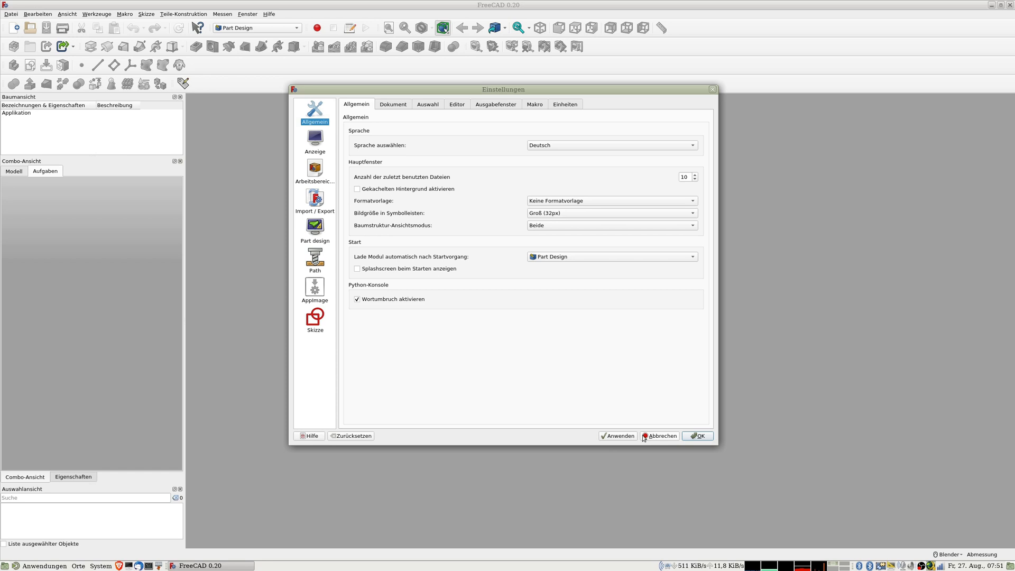
click(696, 436)
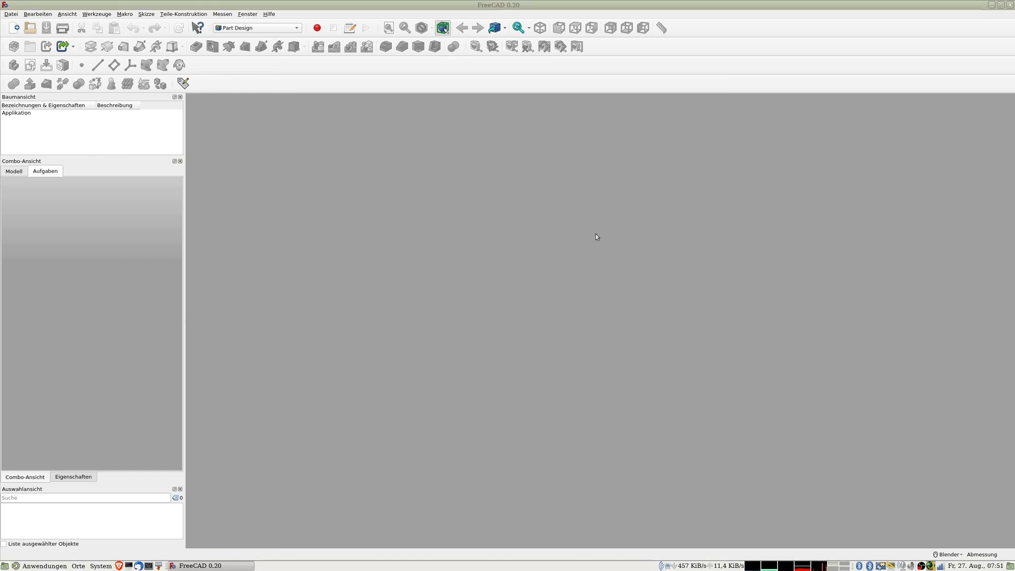
Step: Open the customization dialog and show its lists of disabled and enabled workbenches
click(37, 14)
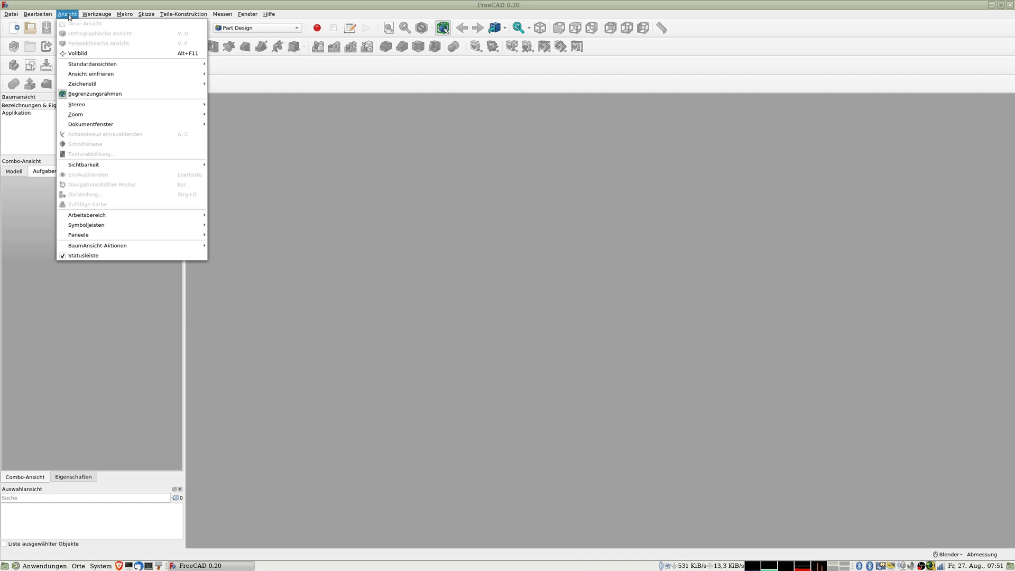
mouse_move(97, 17)
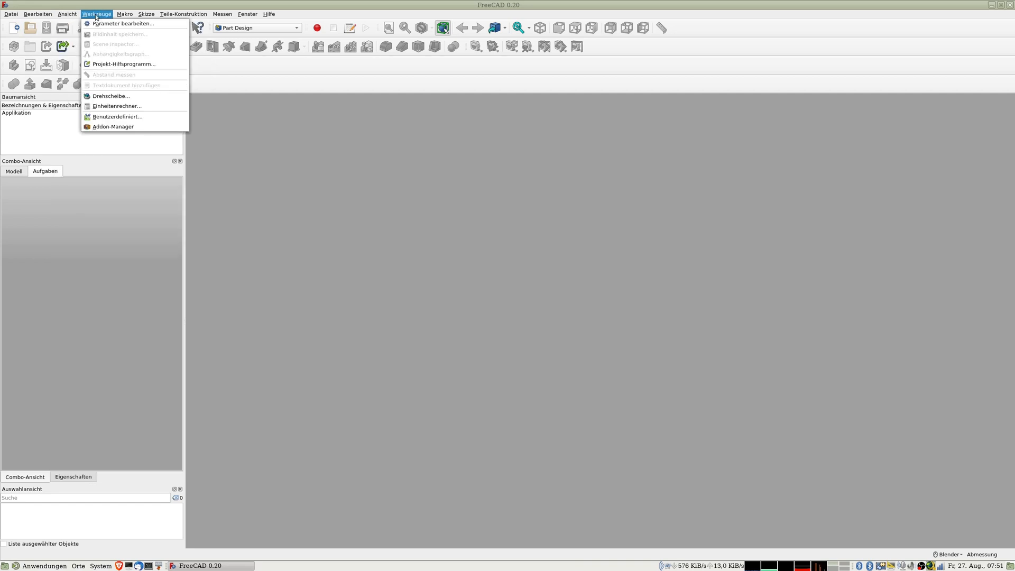
click(114, 121)
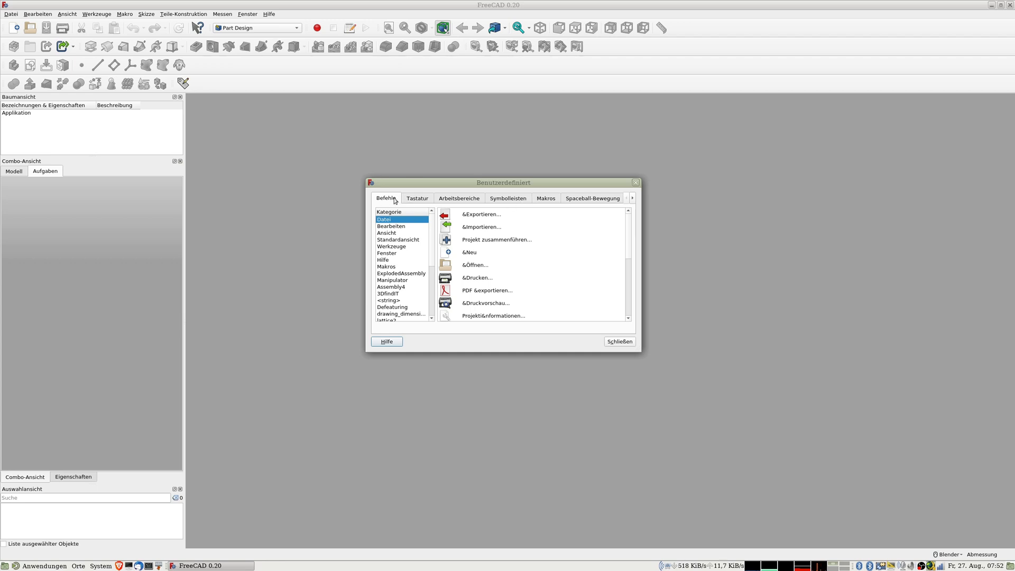
click(460, 203)
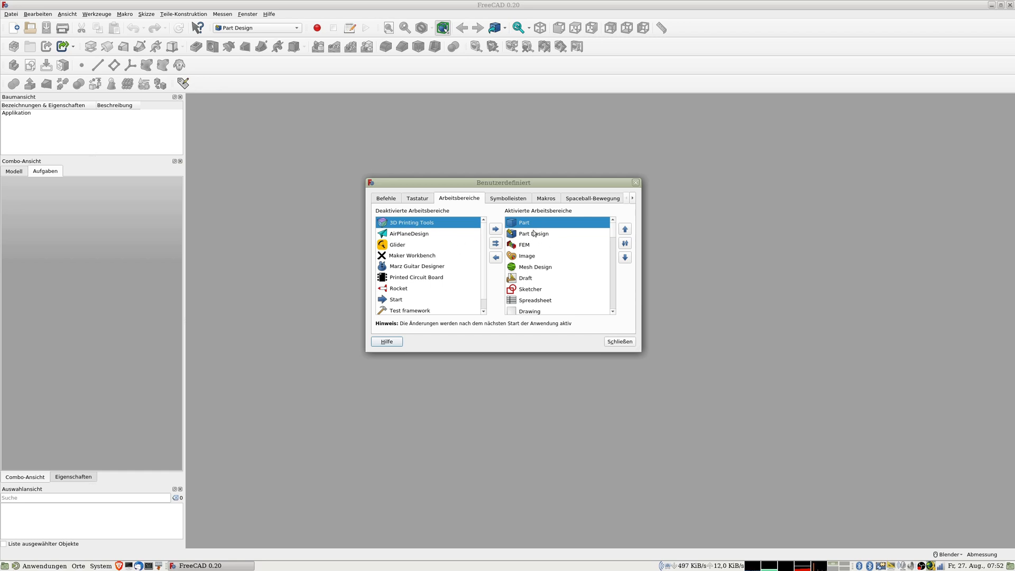
Step: Look through the enabled and disabled workbench lists and select Marz Guitar Designer among the disabled ones
scroll(549, 272, down, 5)
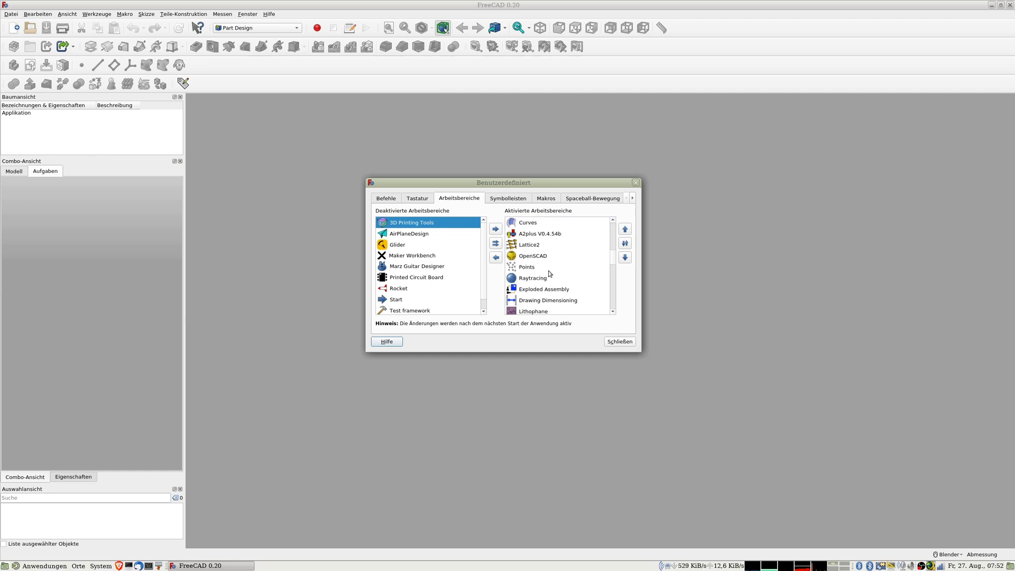
scroll(549, 272, down, 5)
scroll(417, 317, down, 1)
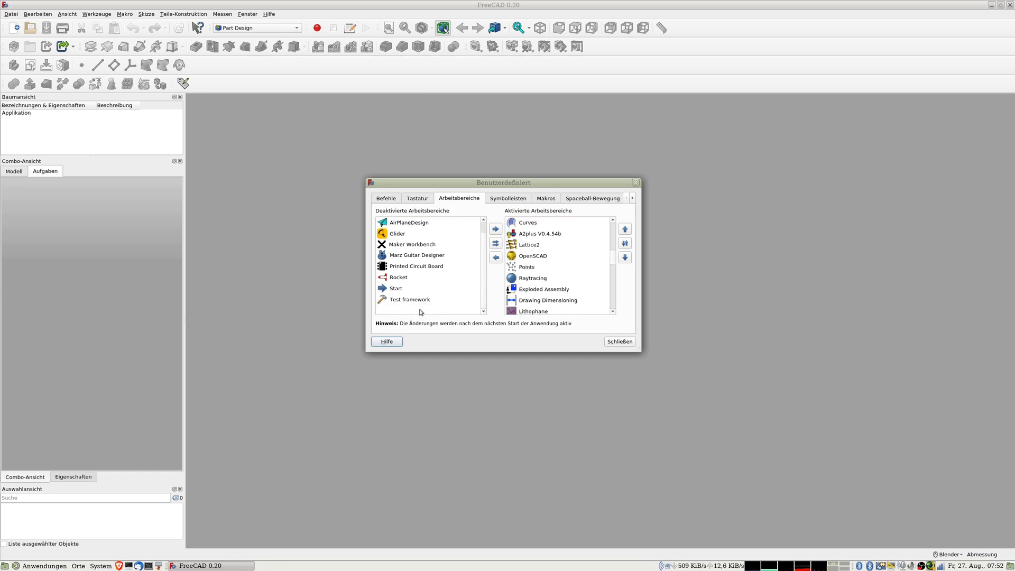
scroll(425, 298, up, 1)
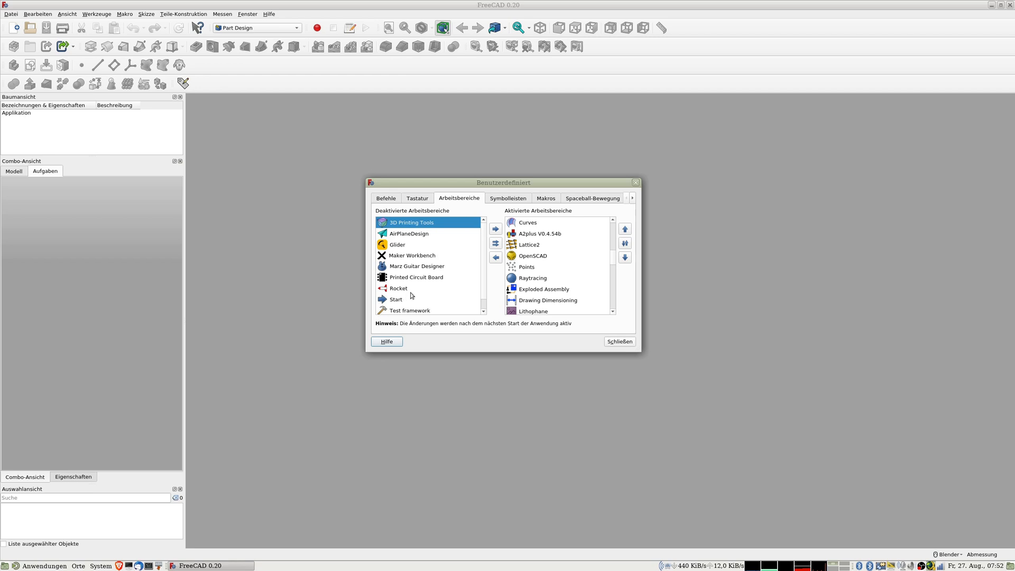
click(411, 267)
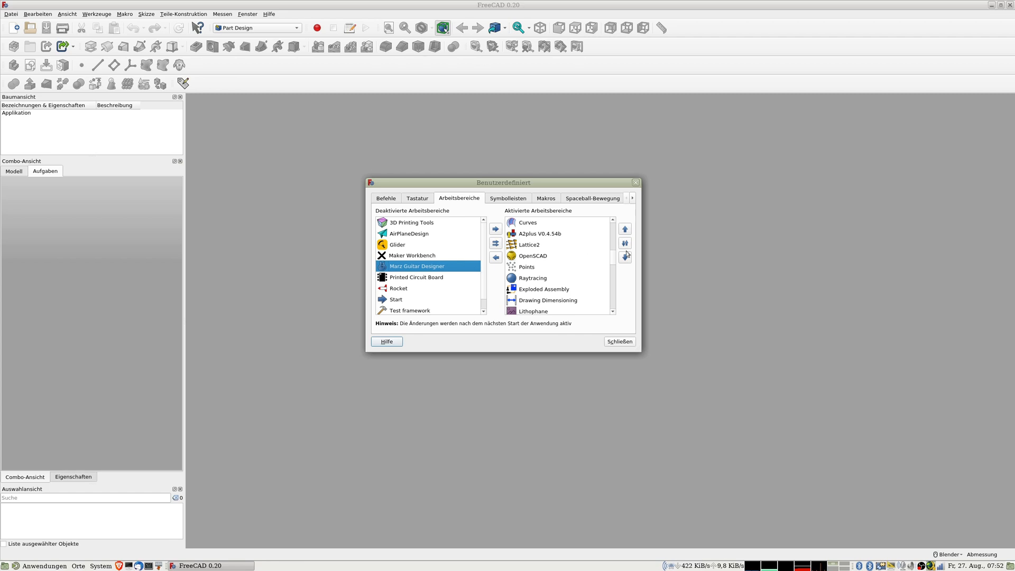
Step: Go through the enabled workbenches from the start of the list, highlighting FEM, Image, Mesh Design and Draft in turn
scroll(543, 272, up, 5)
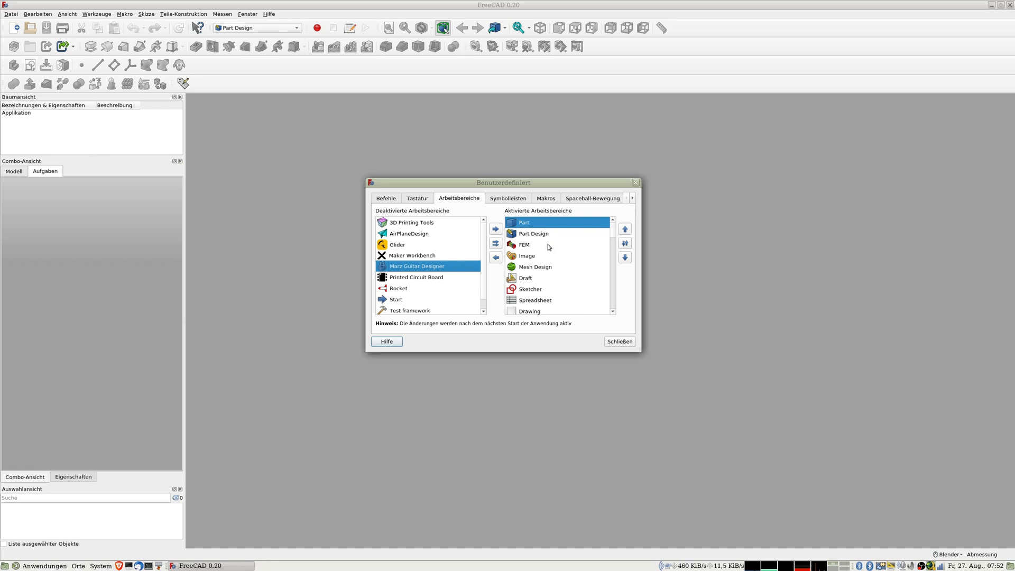
scroll(548, 246, down, 3)
scroll(534, 276, down, 2)
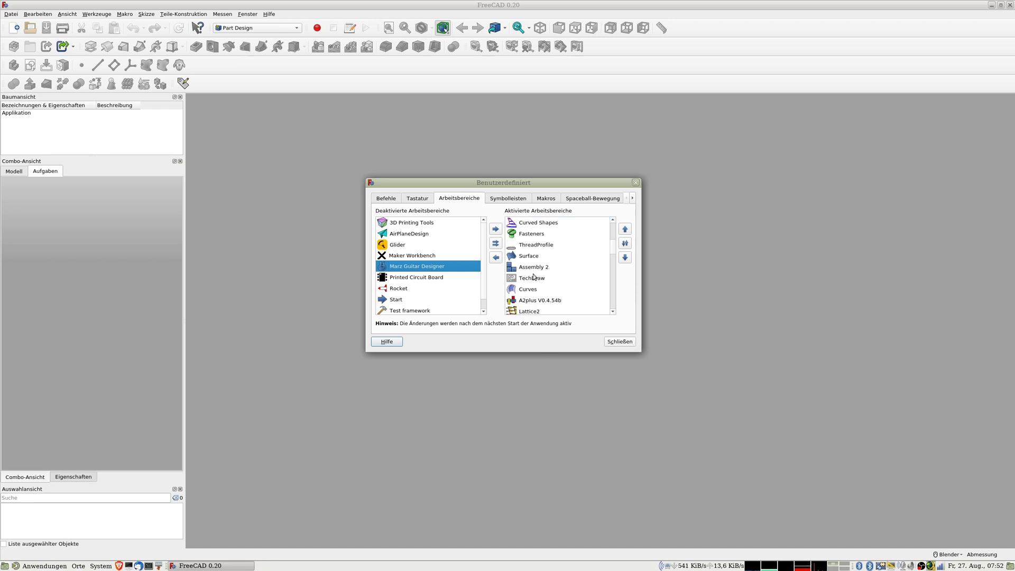
scroll(534, 275, up, 5)
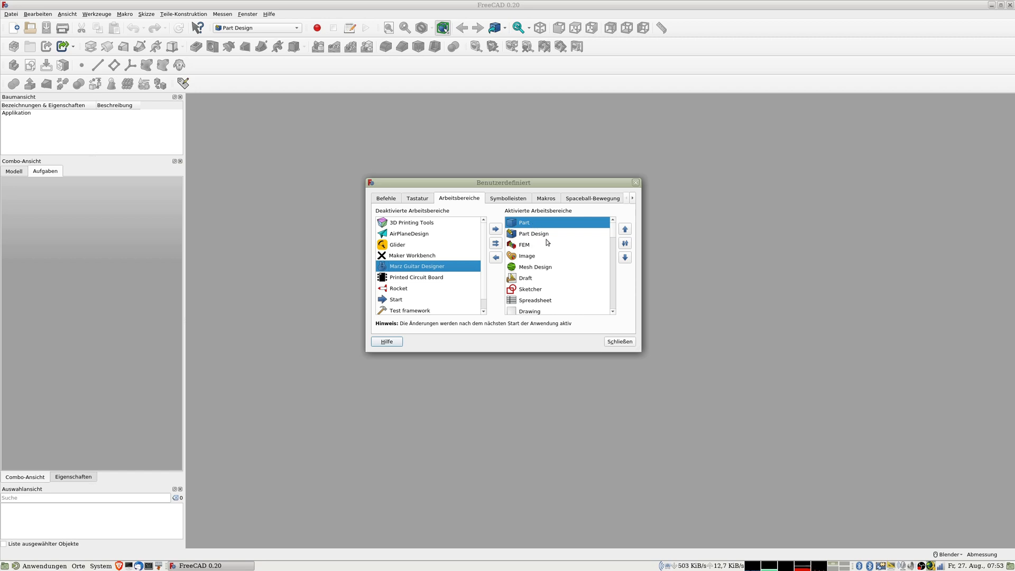
click(525, 246)
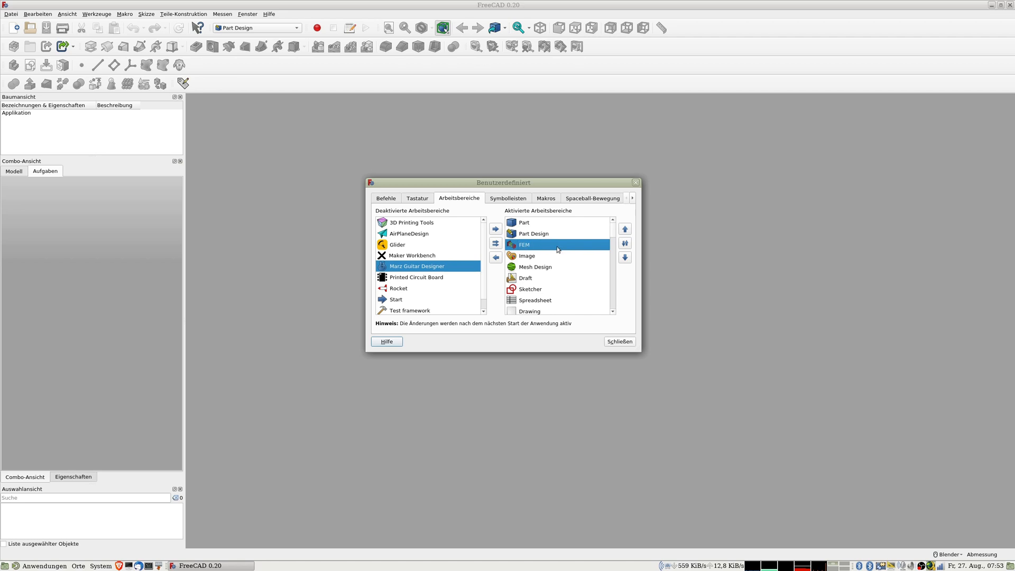
click(531, 258)
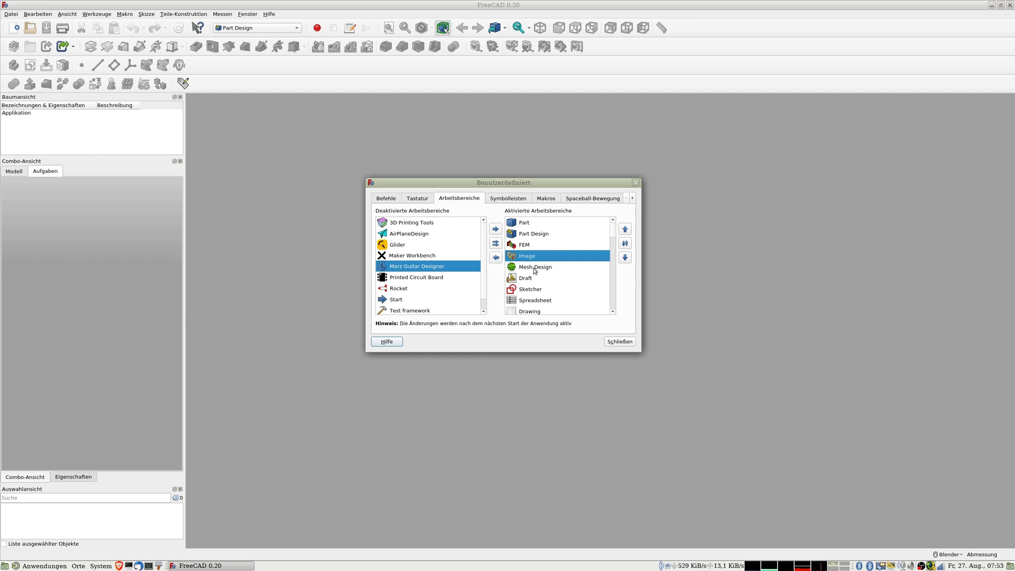
click(537, 268)
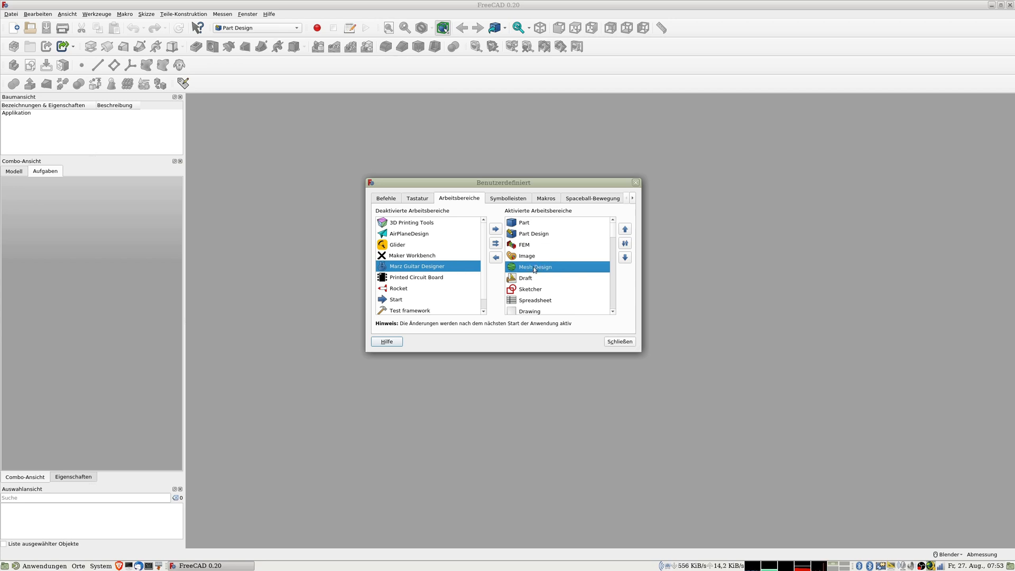
click(530, 280)
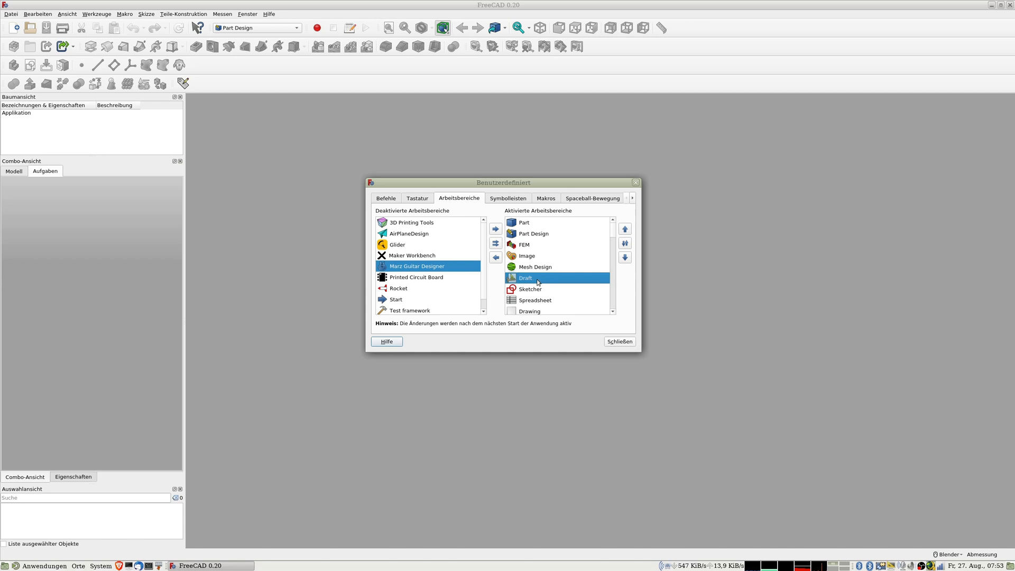
Step: Highlight the enabled workbenches Sketcher, Spreadsheet and Drawing one after another
scroll(539, 281, down, 1)
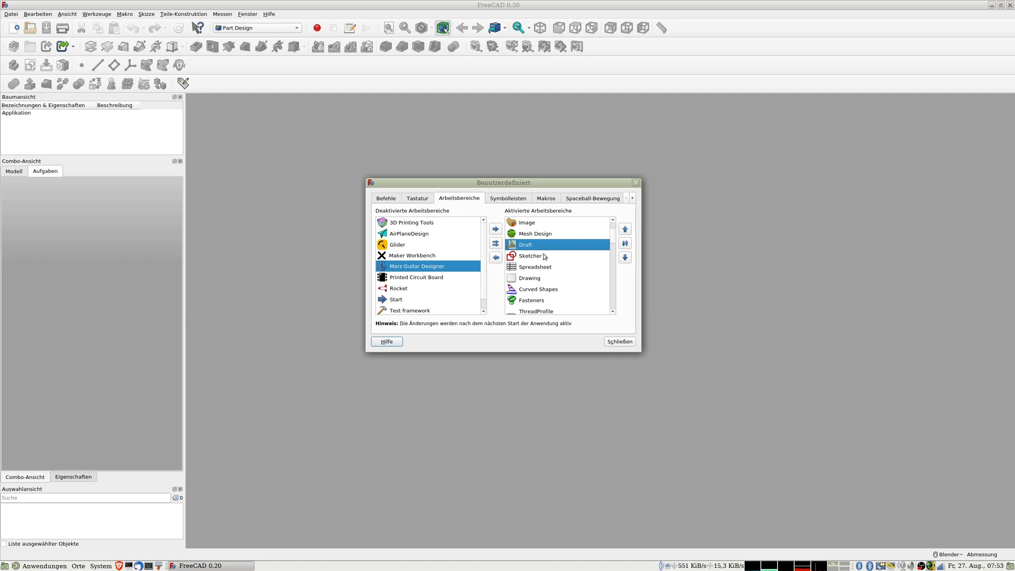
click(537, 257)
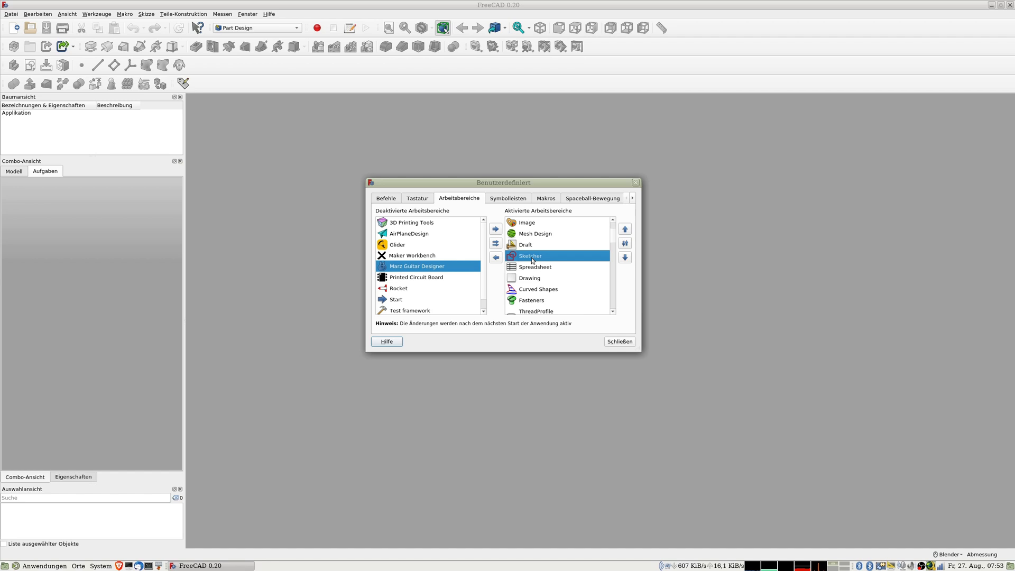
click(537, 269)
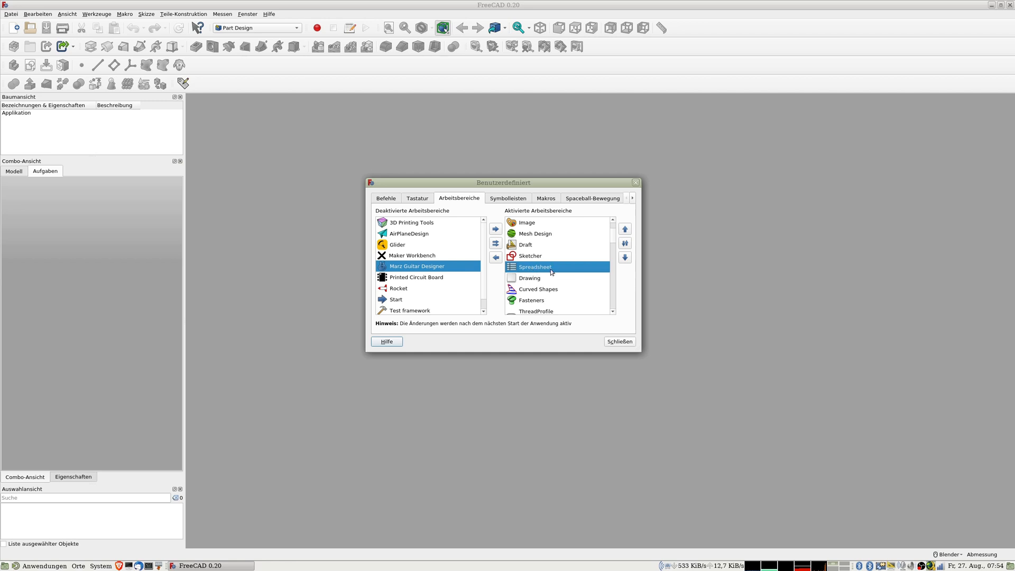
click(536, 281)
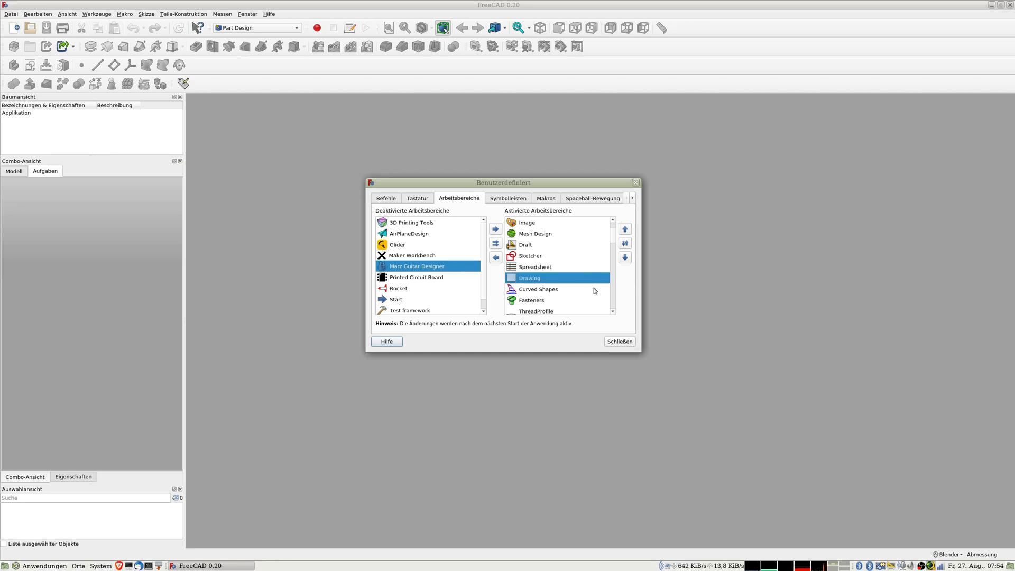
Step: Highlight the enabled workbenches Curved Shapes, Fasteners and ThreadProfile one after another
scroll(556, 277, down, 3)
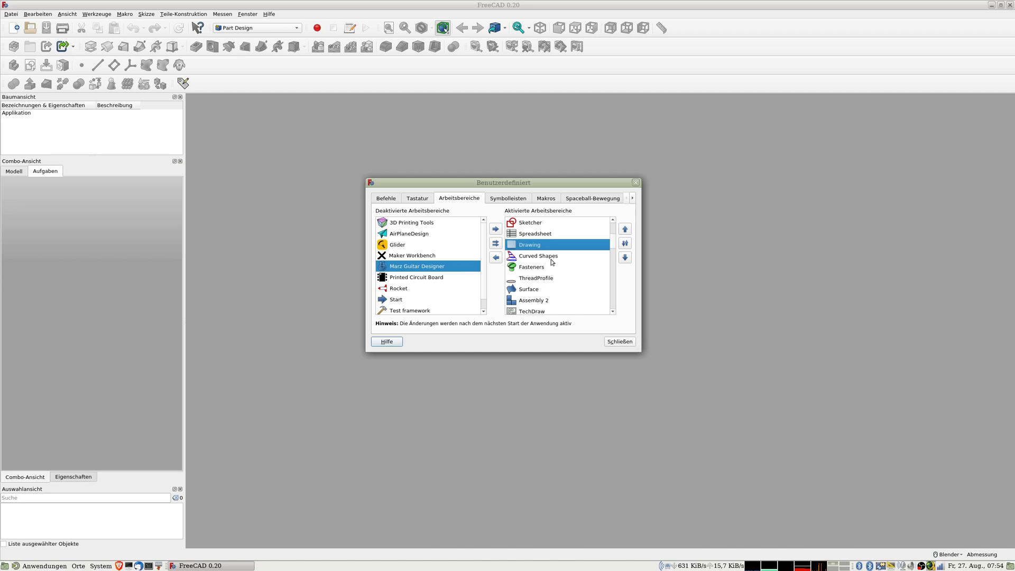
click(532, 257)
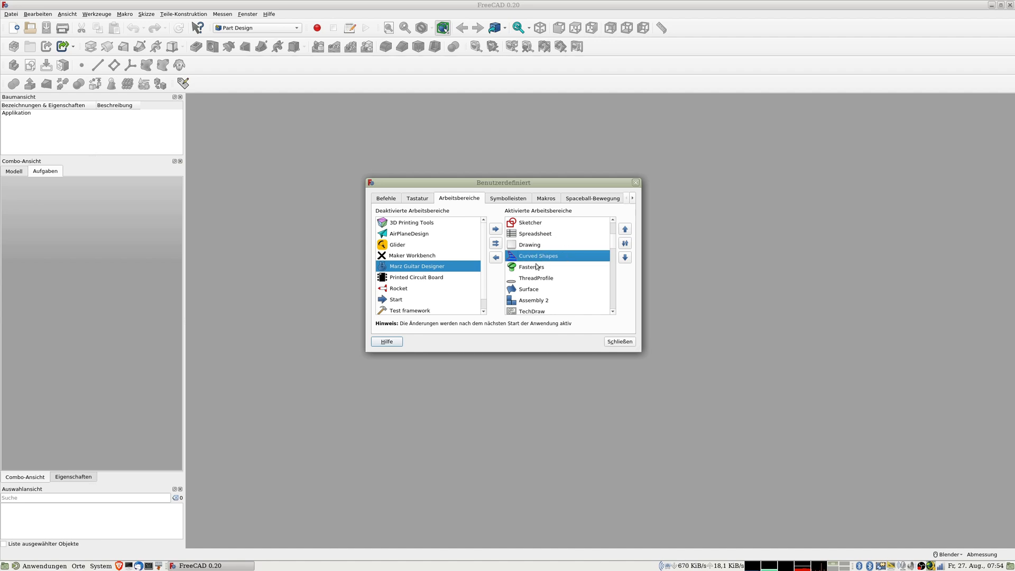
click(535, 268)
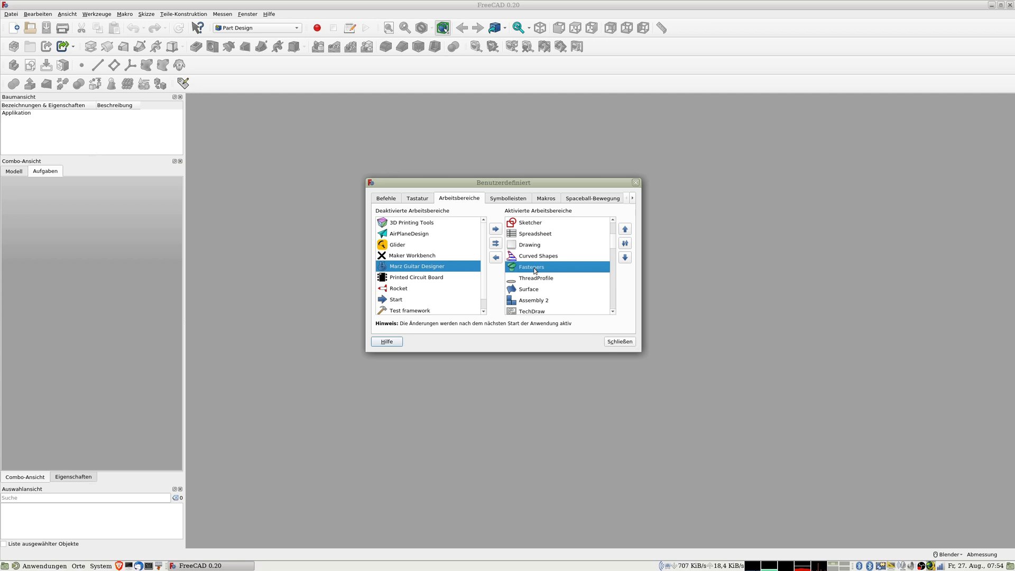
click(540, 281)
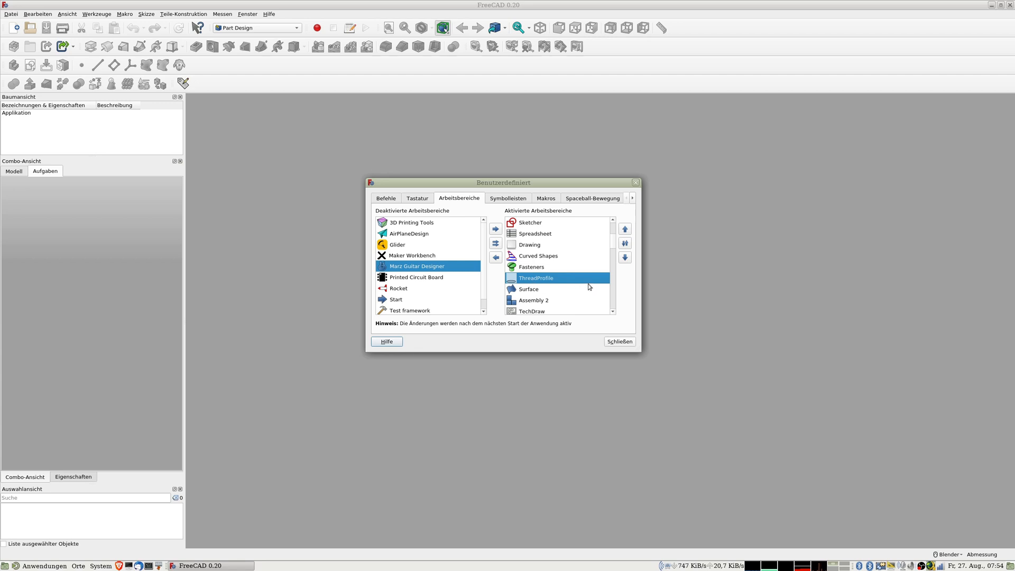
Step: Highlight the enabled workbenches Surface, Assembly 2 and A2plus in turn and look over the entries that follow them
click(543, 292)
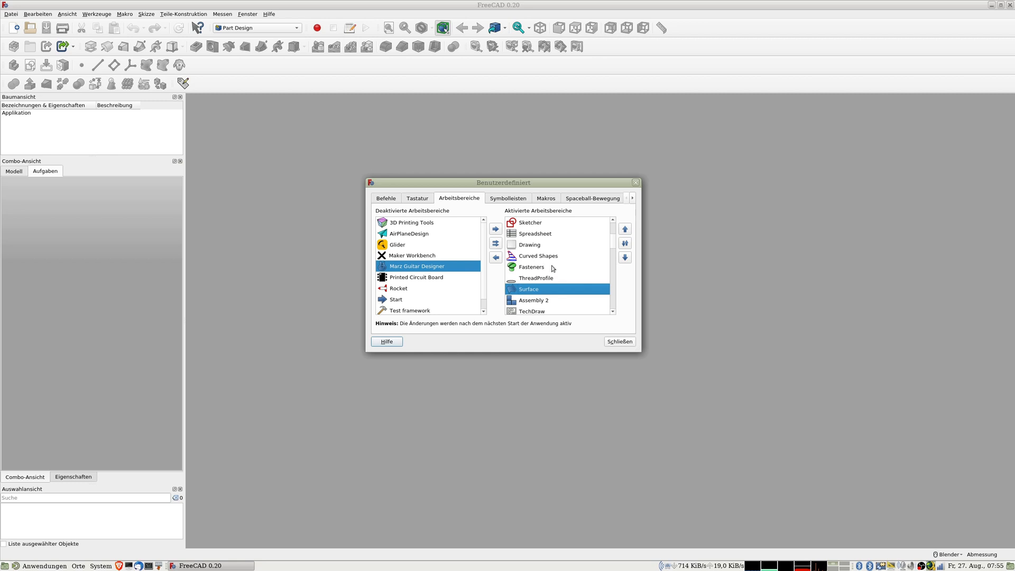
scroll(560, 267, down, 1)
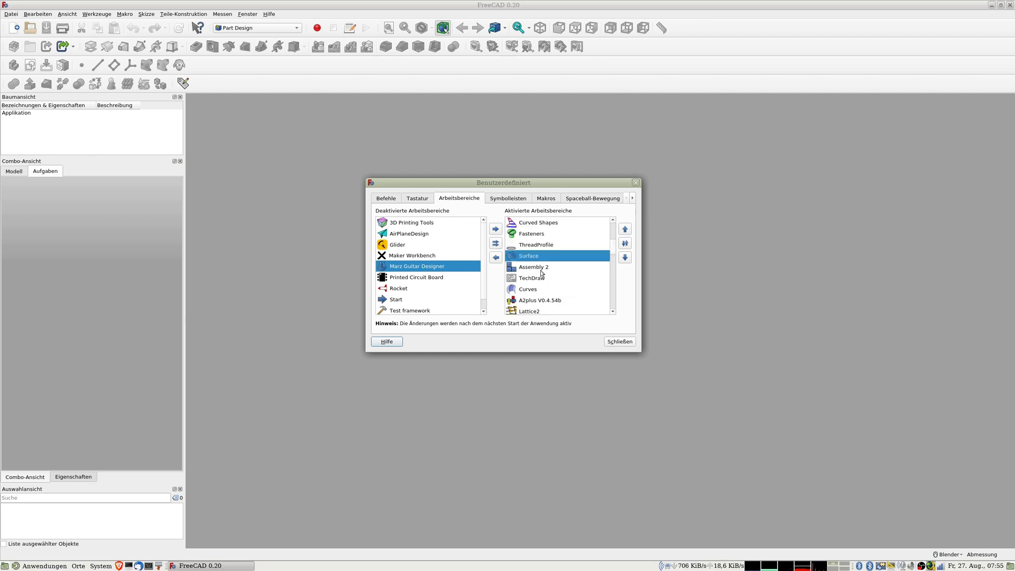
click(538, 267)
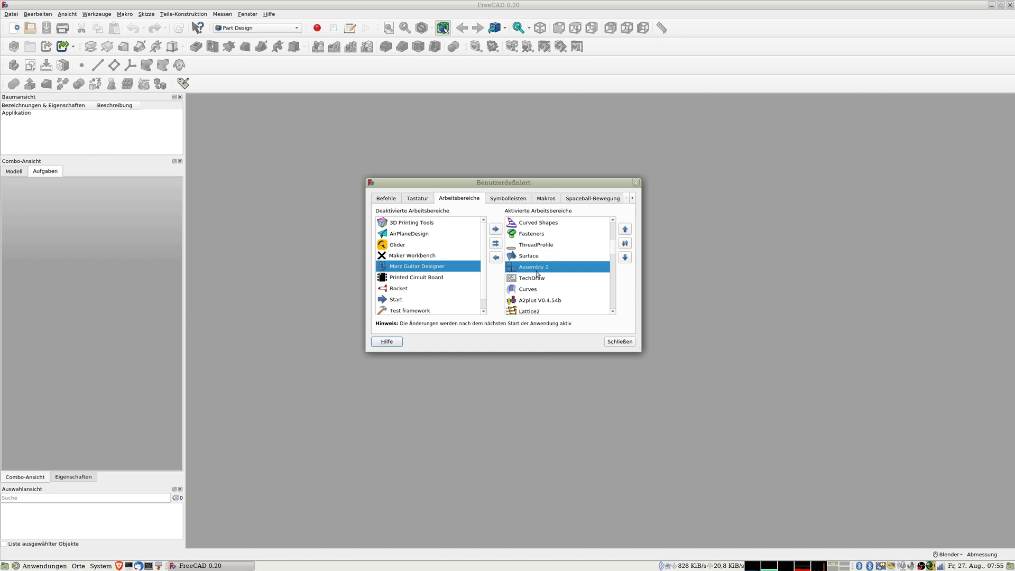
click(540, 302)
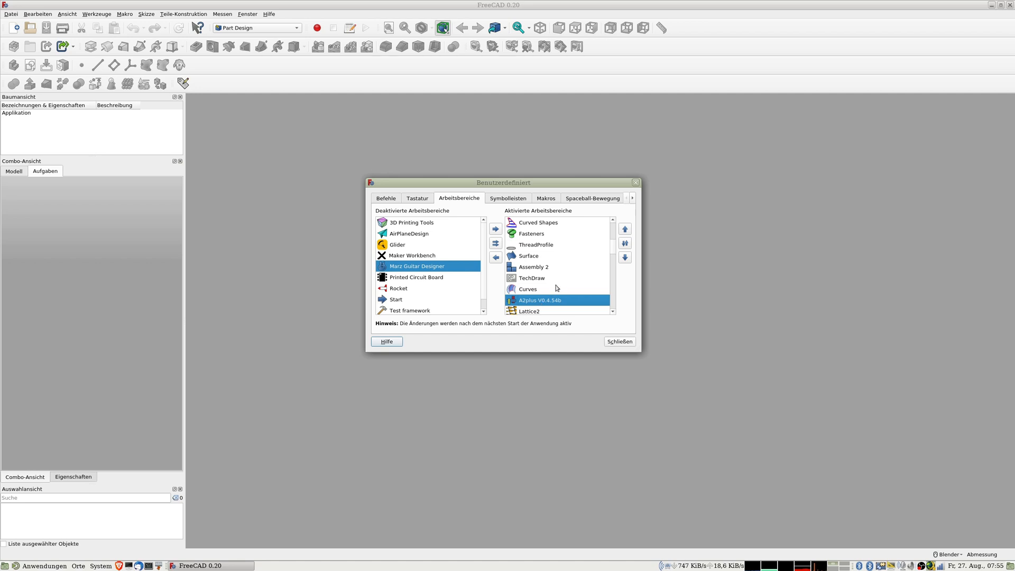
scroll(556, 288, down, 2)
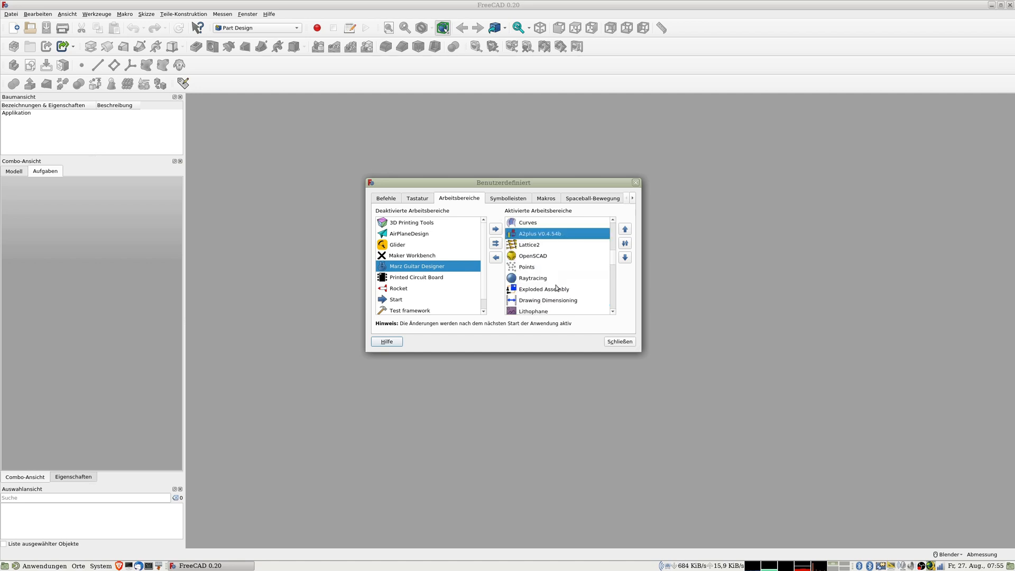
scroll(576, 287, down, 1)
scroll(576, 288, up, 3)
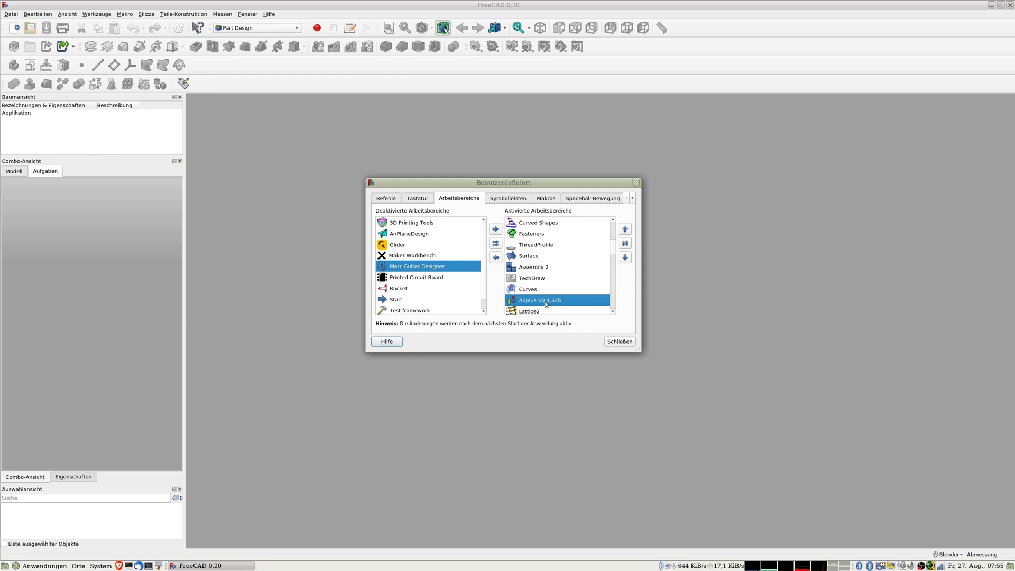
Step: Move the TechDraw workbench up in the enabled list so it sits directly below Spreadsheet
click(531, 278)
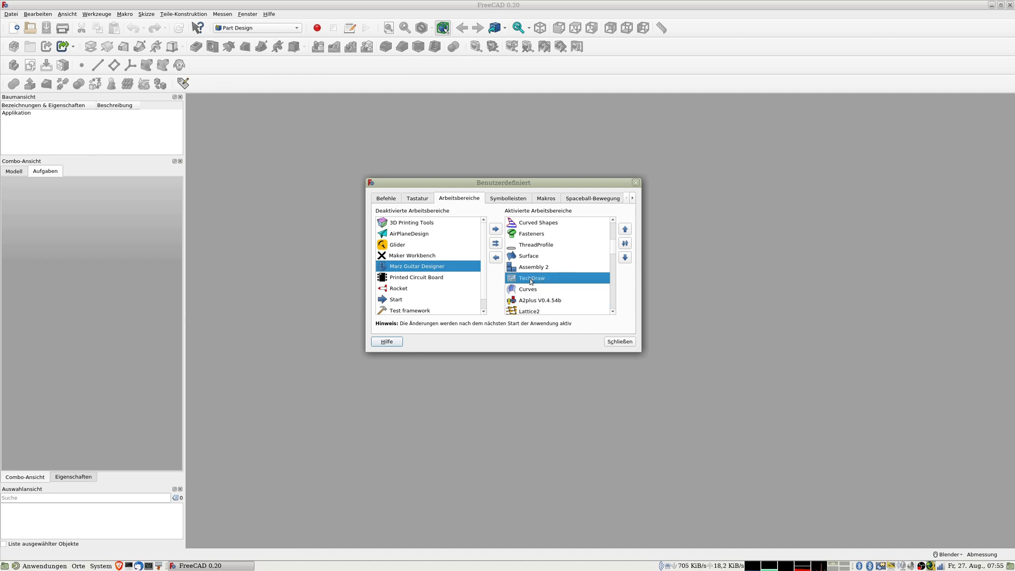
click(624, 229)
click(625, 230)
click(624, 229)
click(624, 230)
scroll(549, 259, up, 1)
scroll(548, 259, up, 1)
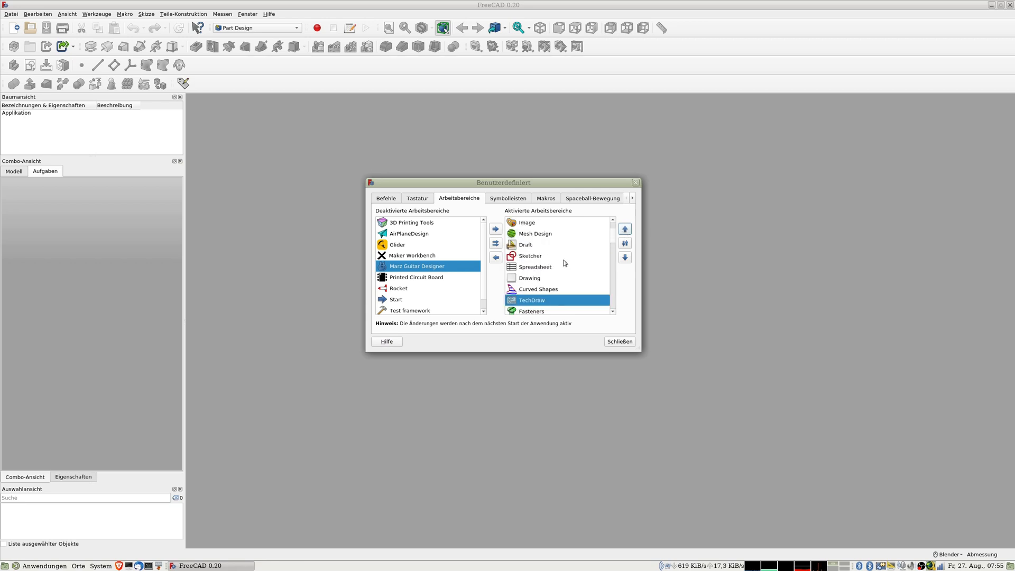
click(625, 230)
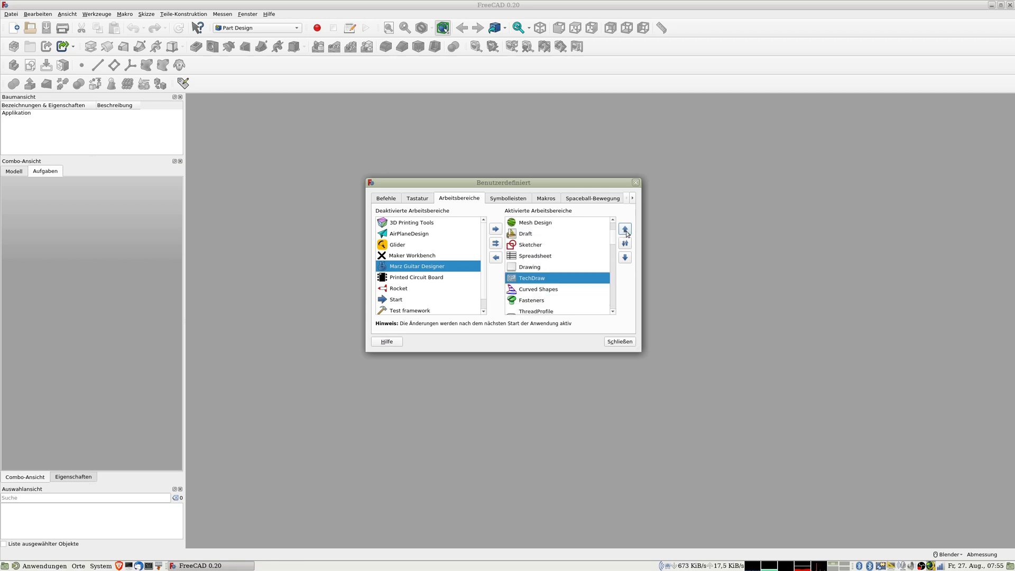
click(626, 233)
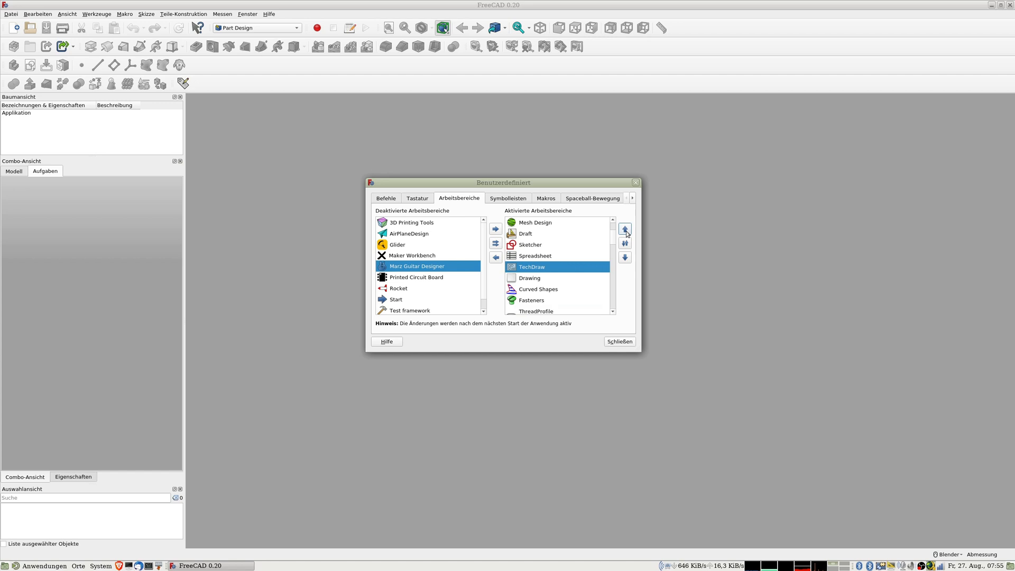
Step: Move the Assembly 3 workbench from near the end of the enabled list up to directly below A2plus
scroll(556, 280, down, 3)
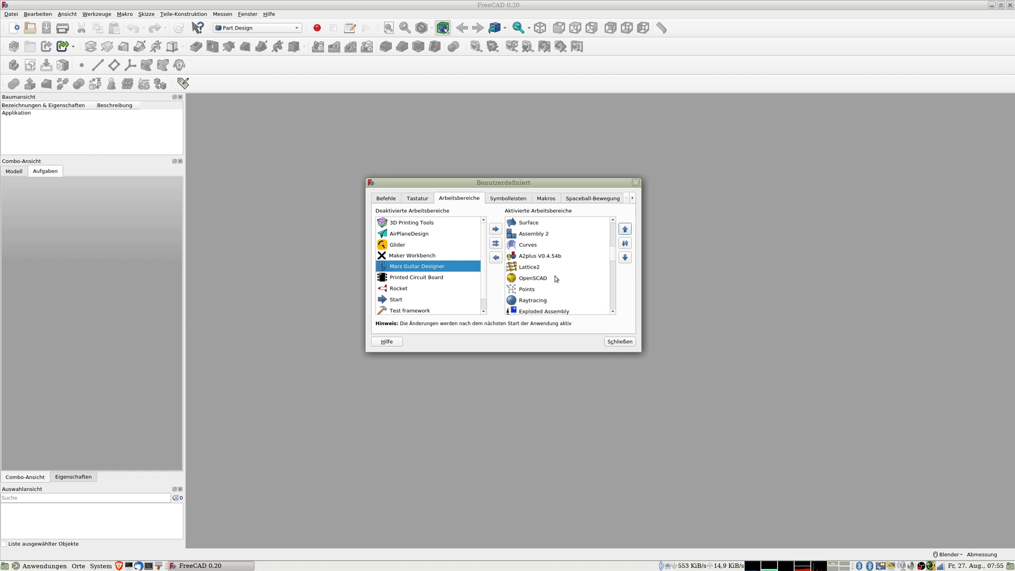
scroll(557, 280, down, 2)
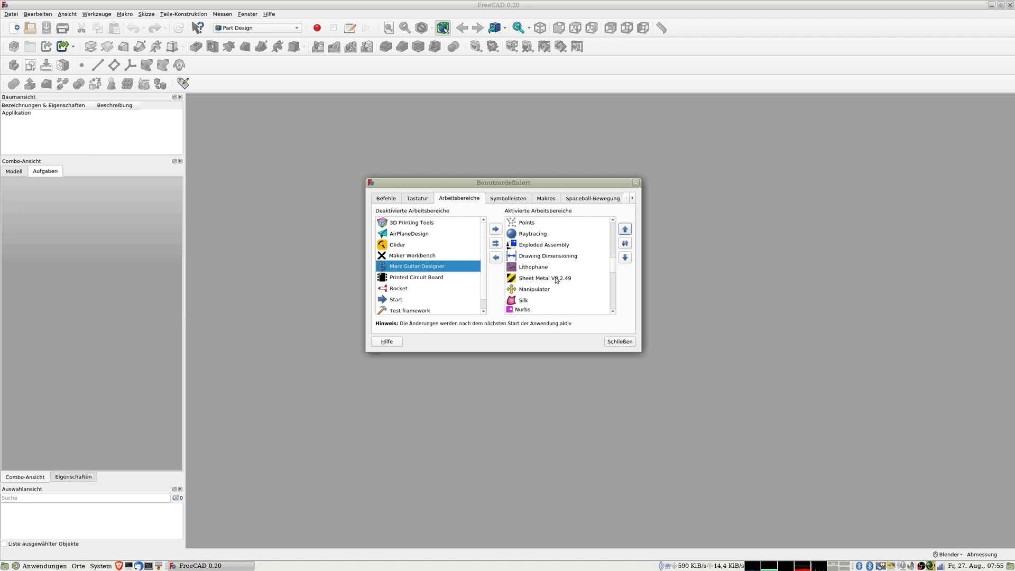
scroll(547, 264, down, 2)
scroll(547, 264, down, 2)
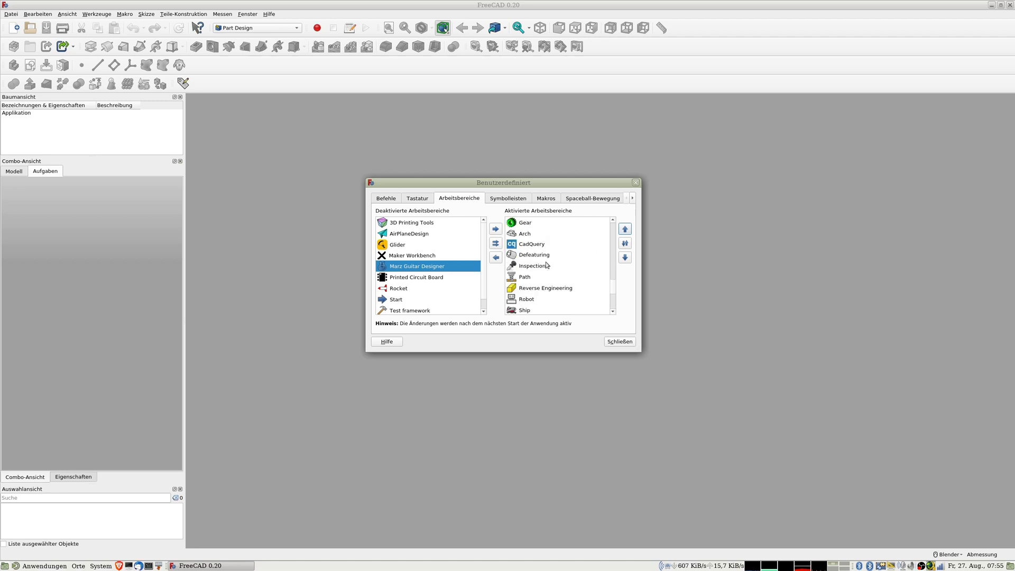
scroll(547, 266, up, 1)
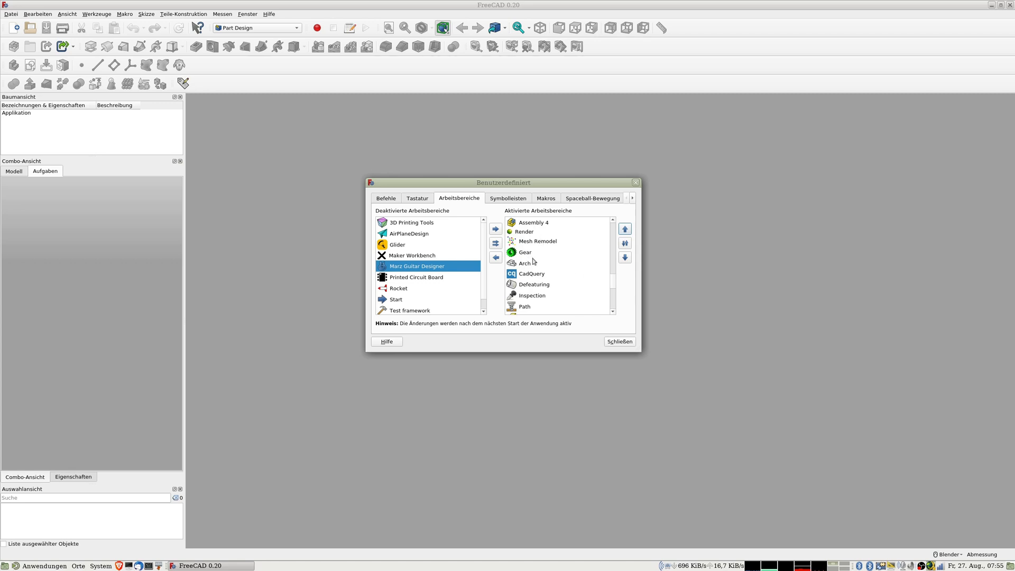
scroll(560, 282, down, 4)
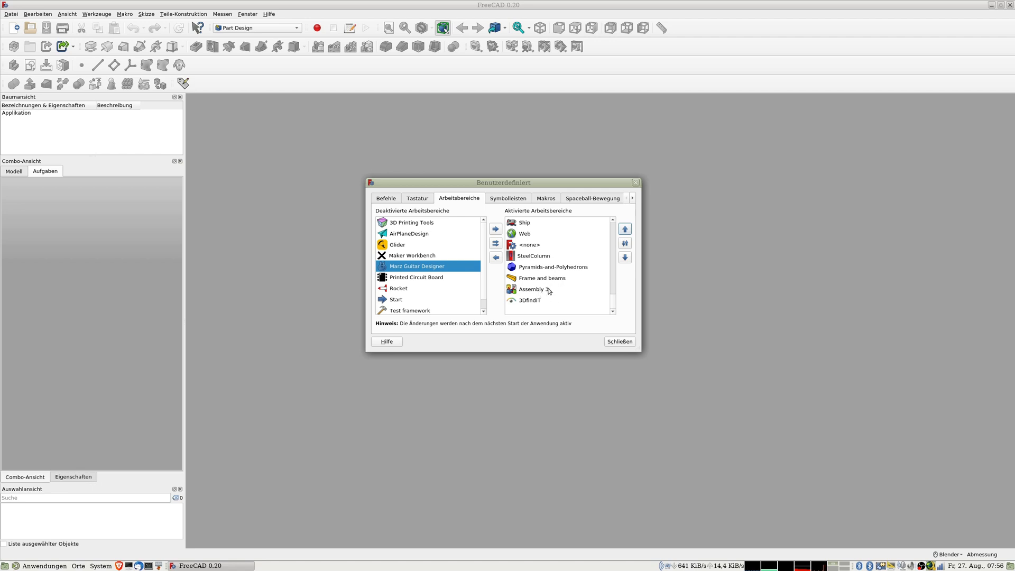
click(540, 289)
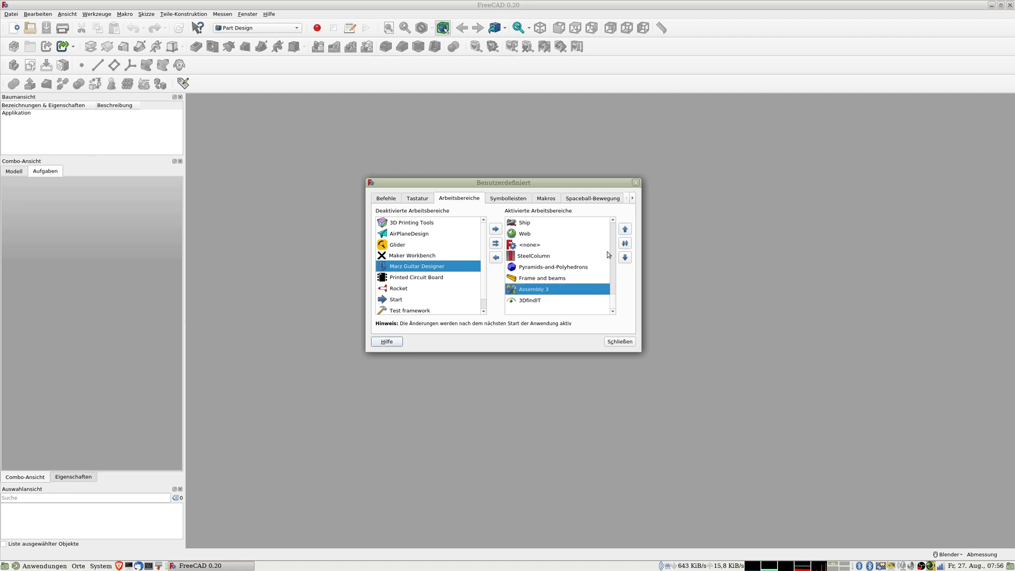
click(626, 233)
click(626, 233)
click(626, 233)
click(626, 232)
click(626, 232)
click(626, 233)
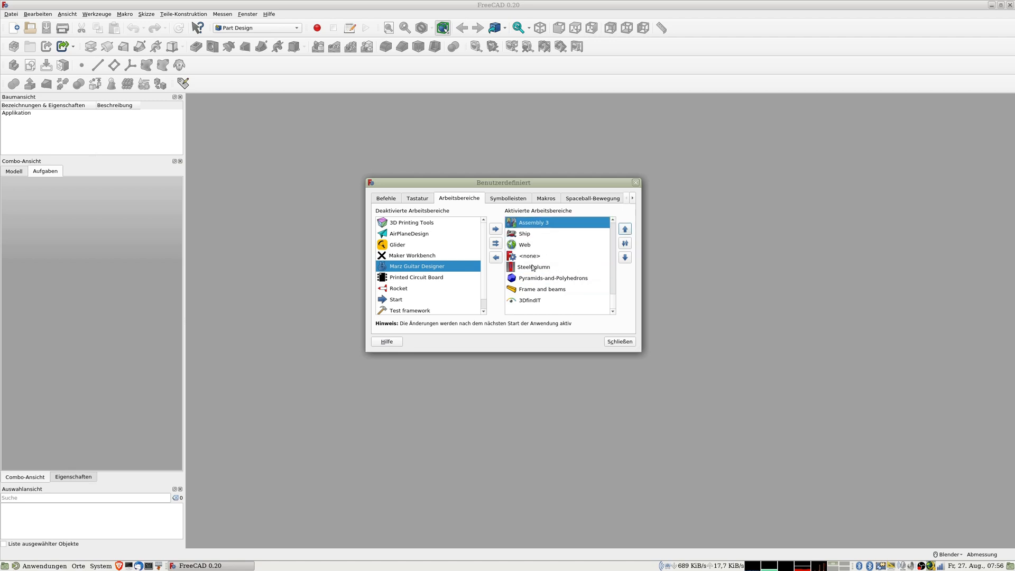
click(625, 231)
click(625, 231)
click(626, 231)
click(626, 231)
click(625, 231)
click(625, 231)
scroll(508, 290, up, 1)
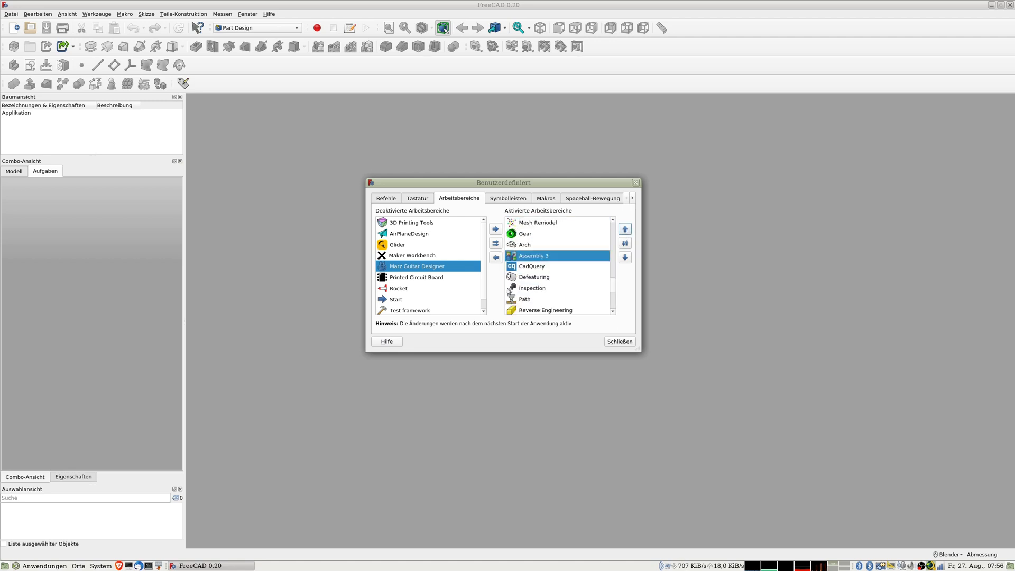
scroll(508, 290, up, 1)
click(624, 231)
click(624, 231)
click(625, 231)
click(625, 232)
click(625, 231)
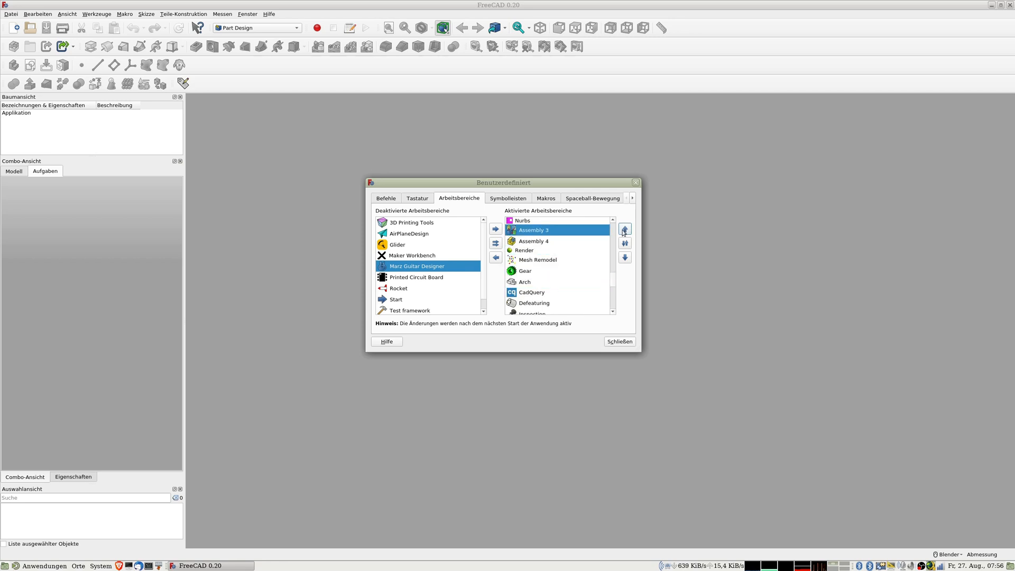
scroll(525, 259, up, 1)
scroll(542, 261, up, 1)
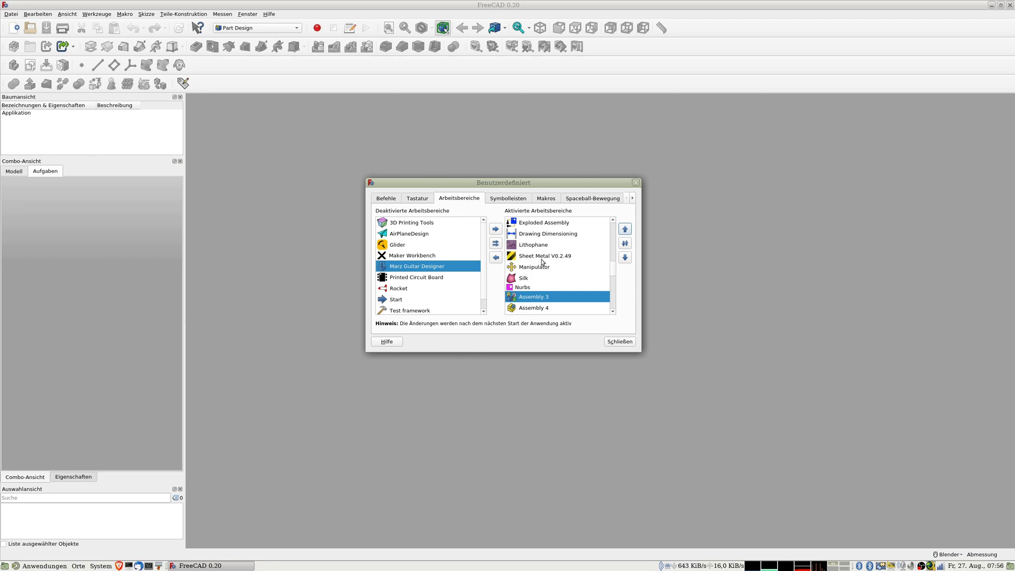
click(624, 231)
click(624, 231)
click(624, 231)
click(624, 230)
click(625, 230)
click(625, 231)
click(625, 230)
scroll(559, 278, up, 1)
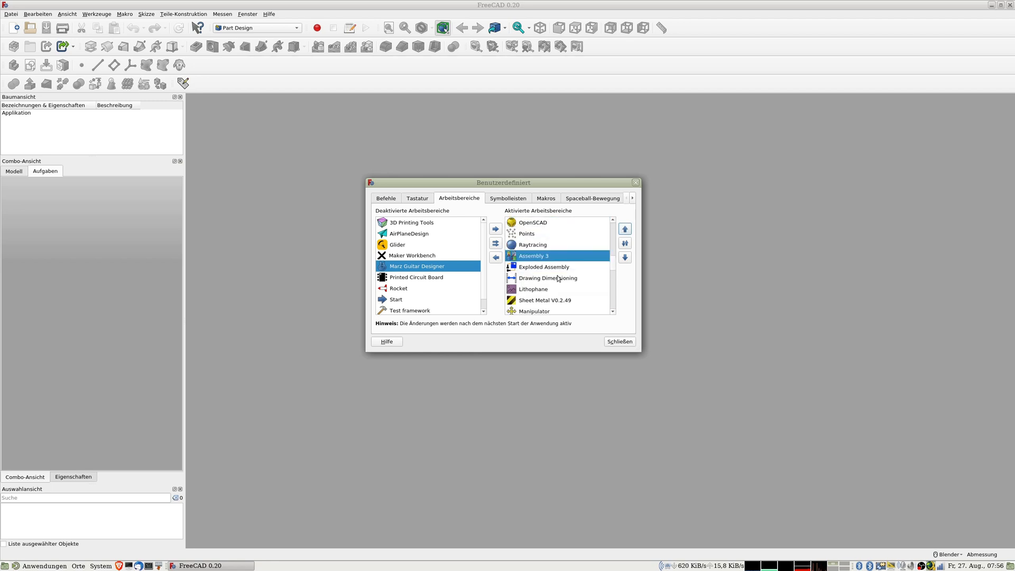
scroll(559, 278, up, 1)
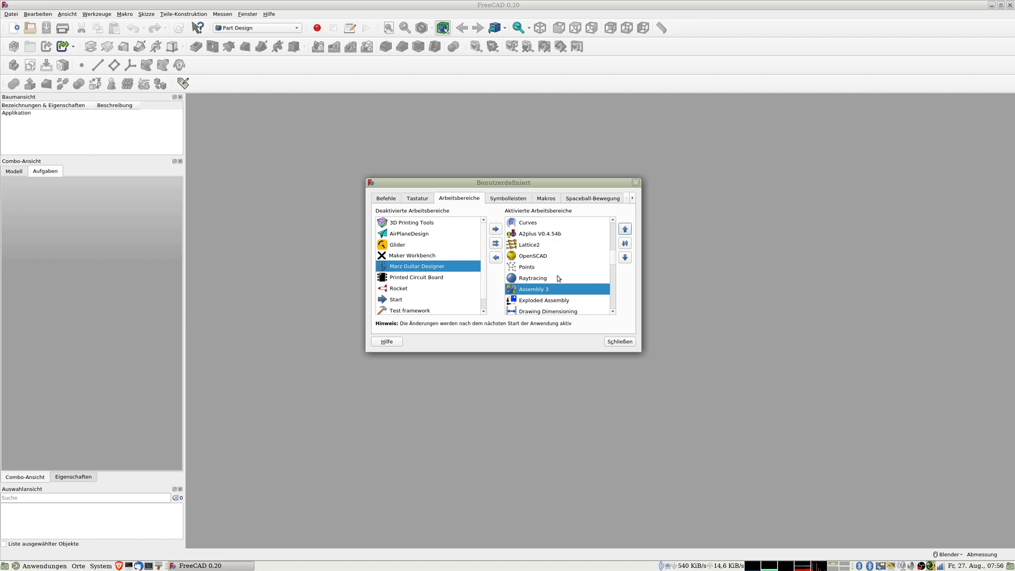
click(626, 231)
click(626, 231)
click(626, 231)
click(627, 235)
Step: Move the Assembly 4 workbench up in the enabled list so it sits directly below Assembly 3
scroll(593, 263, down, 2)
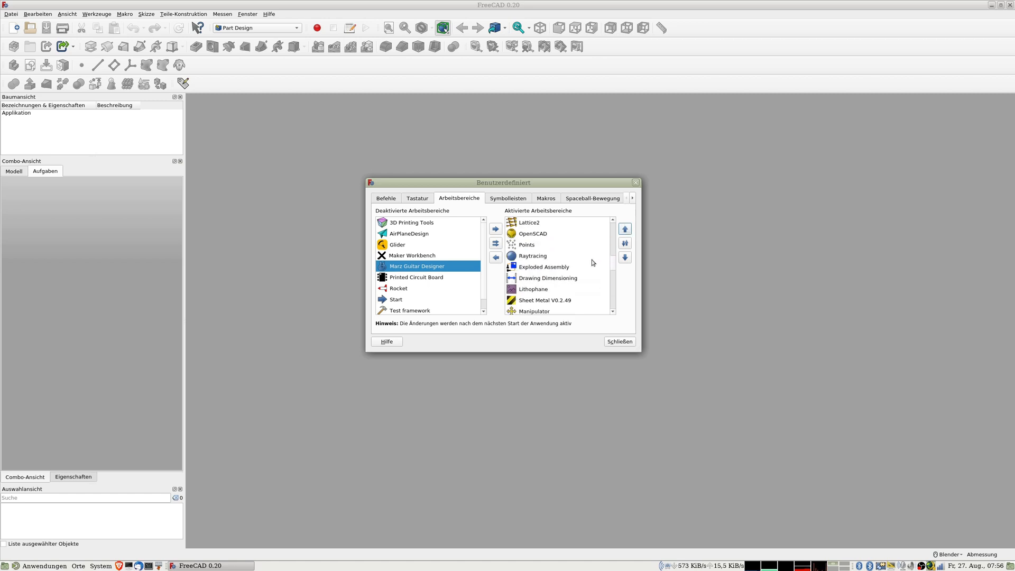
click(536, 308)
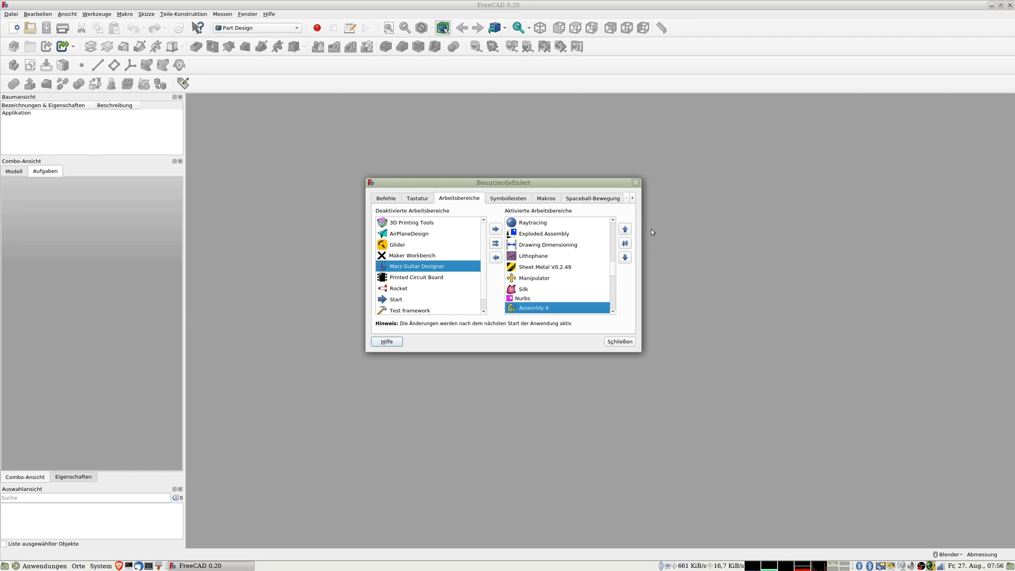
click(626, 232)
click(625, 232)
click(625, 231)
click(625, 231)
click(626, 231)
click(626, 231)
click(625, 231)
scroll(554, 268, up, 2)
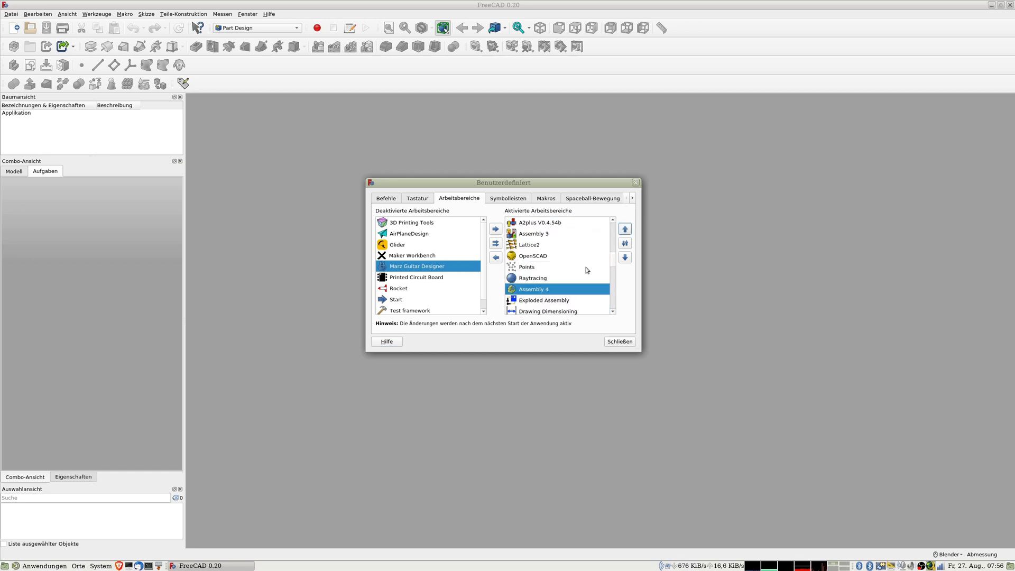
click(625, 231)
click(625, 231)
click(625, 231)
click(625, 231)
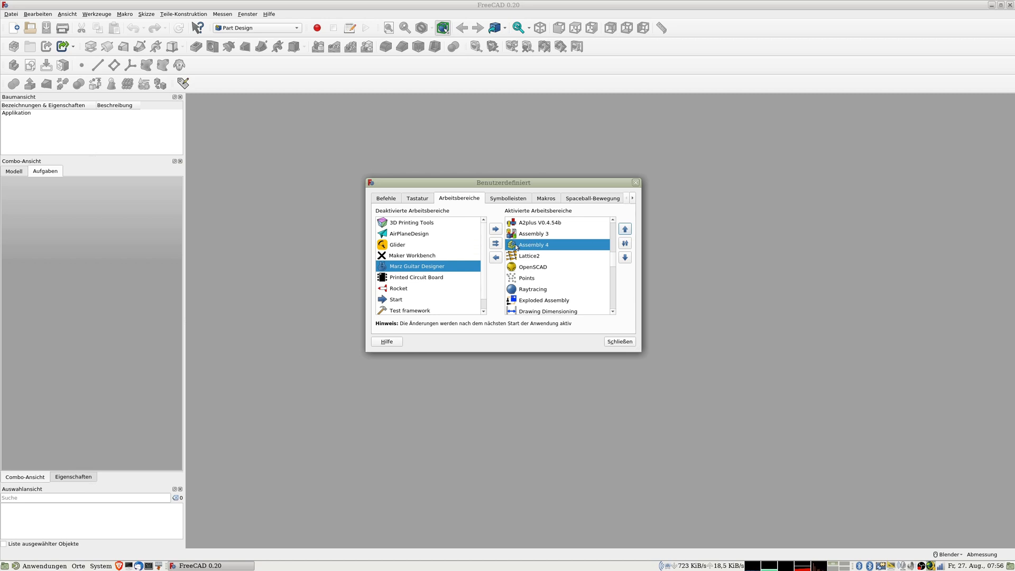
Step: Show the custom toolbars for Part Design, expand PART and look through its commands, highlighting Vereinigung and Boolesche Operation
click(504, 200)
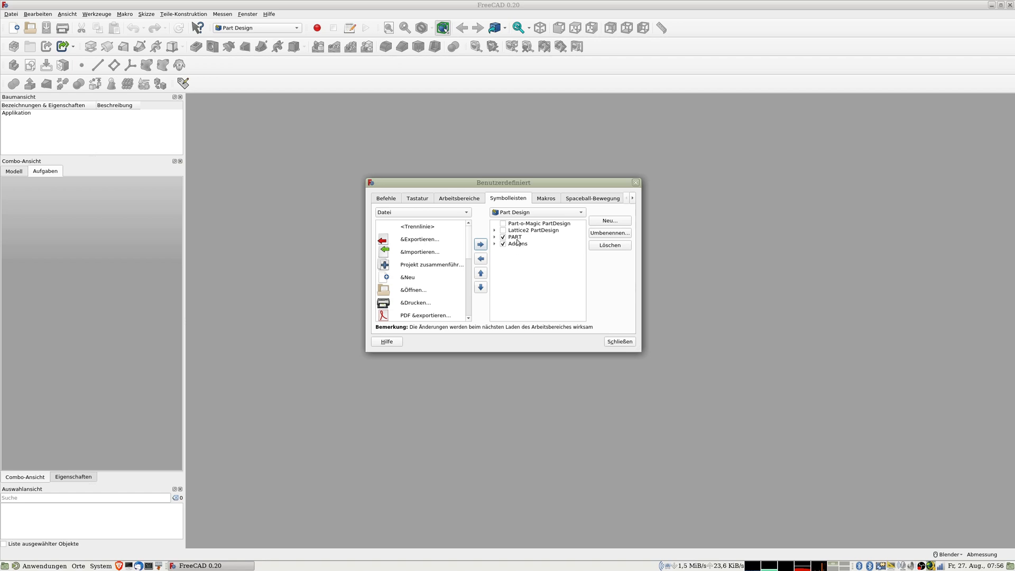
click(495, 238)
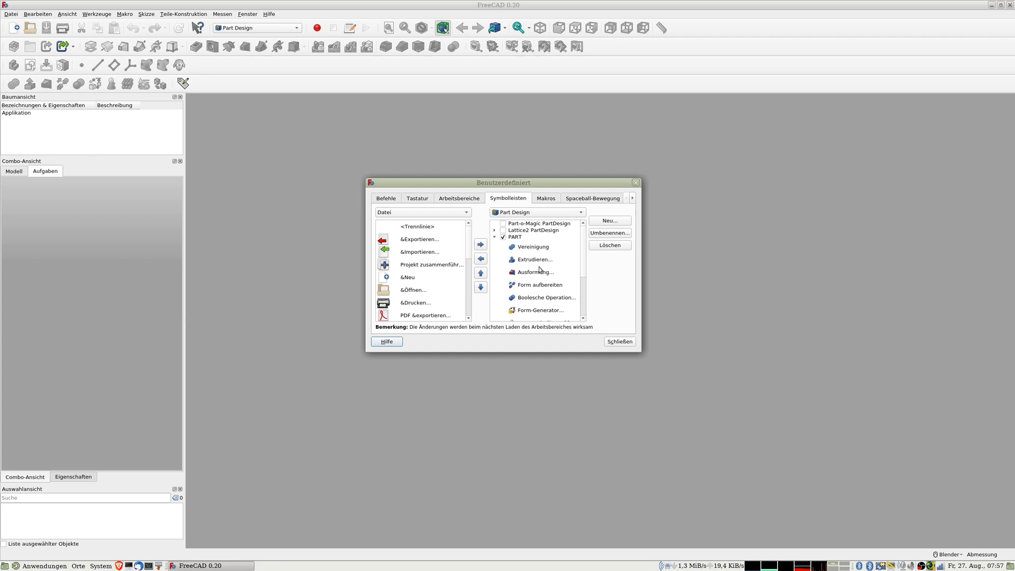
click(538, 250)
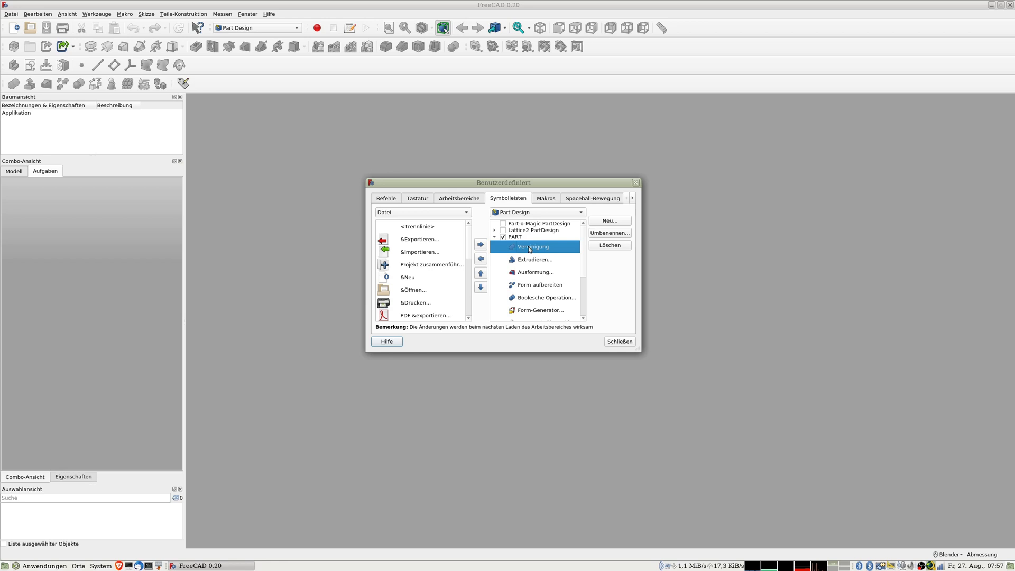
click(533, 299)
scroll(562, 291, down, 2)
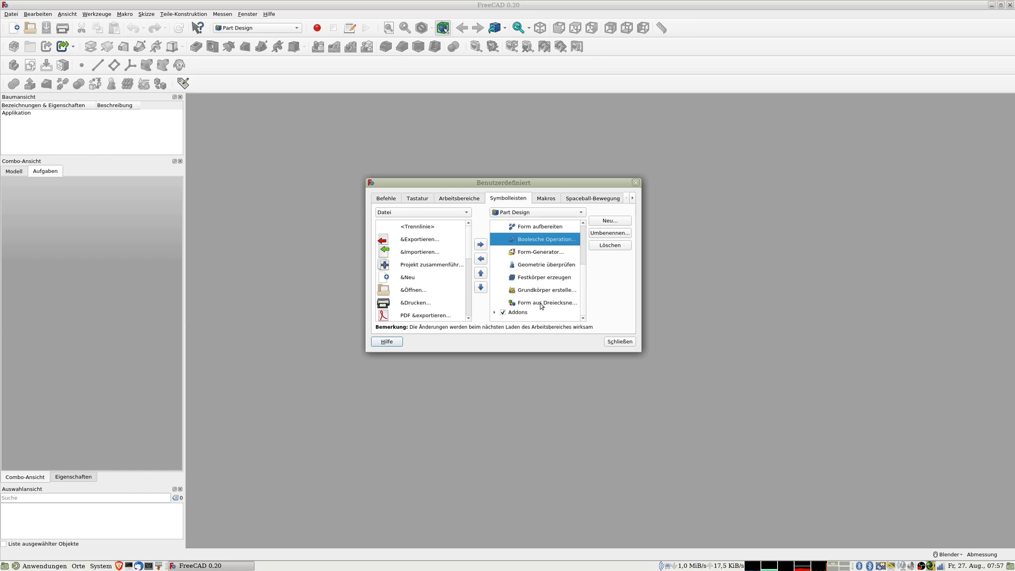
scroll(542, 306, up, 1)
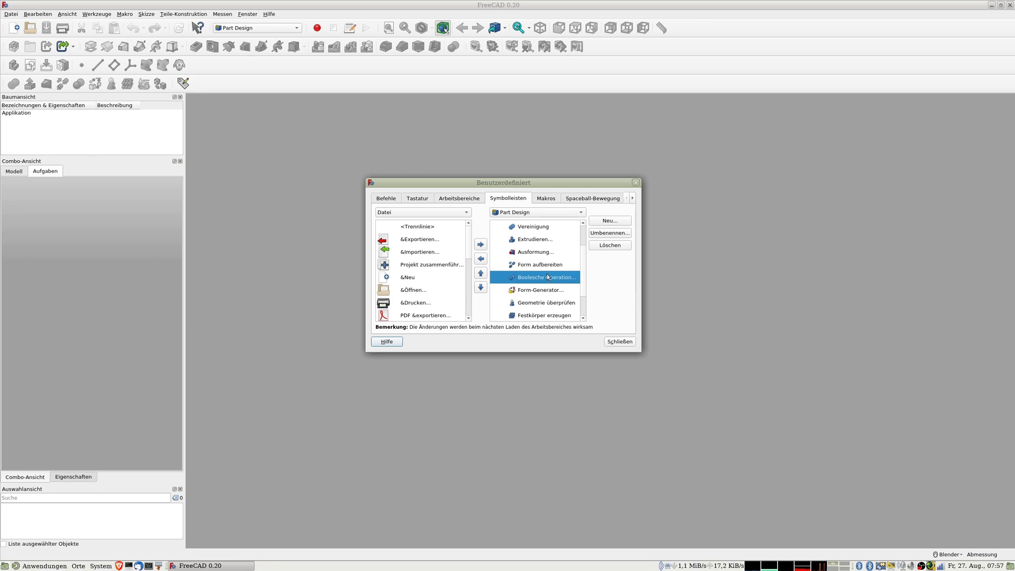
scroll(547, 276, up, 1)
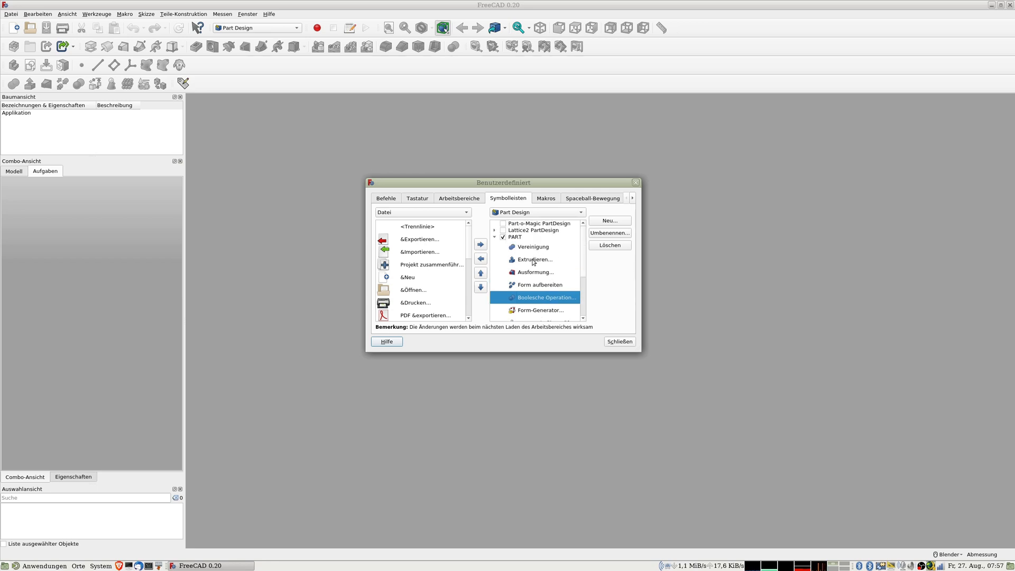
Step: Highlight the commands Extrudieren, Ausformung and Form aufbereiten one after another in the PART toolbar
click(533, 260)
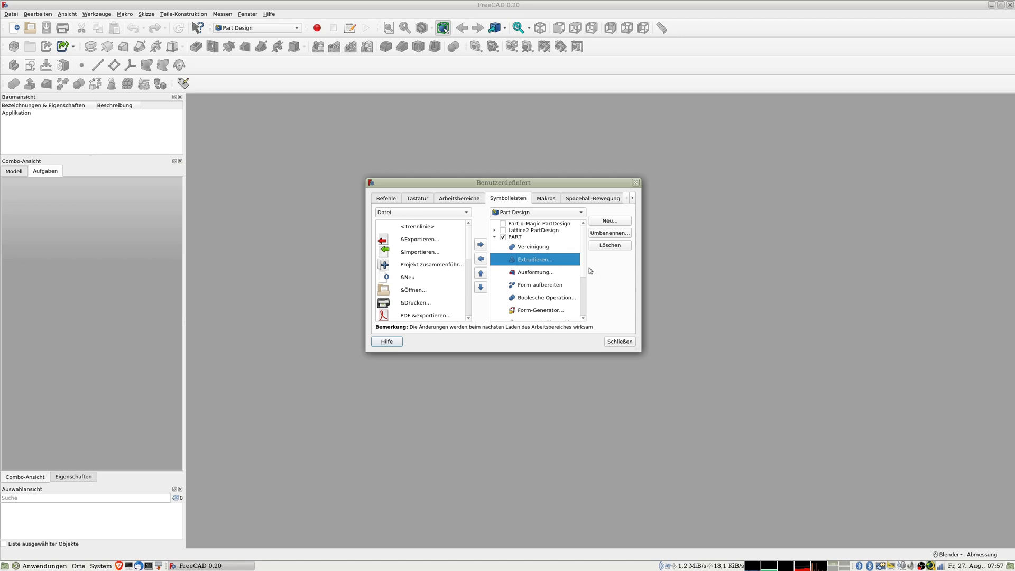
click(537, 276)
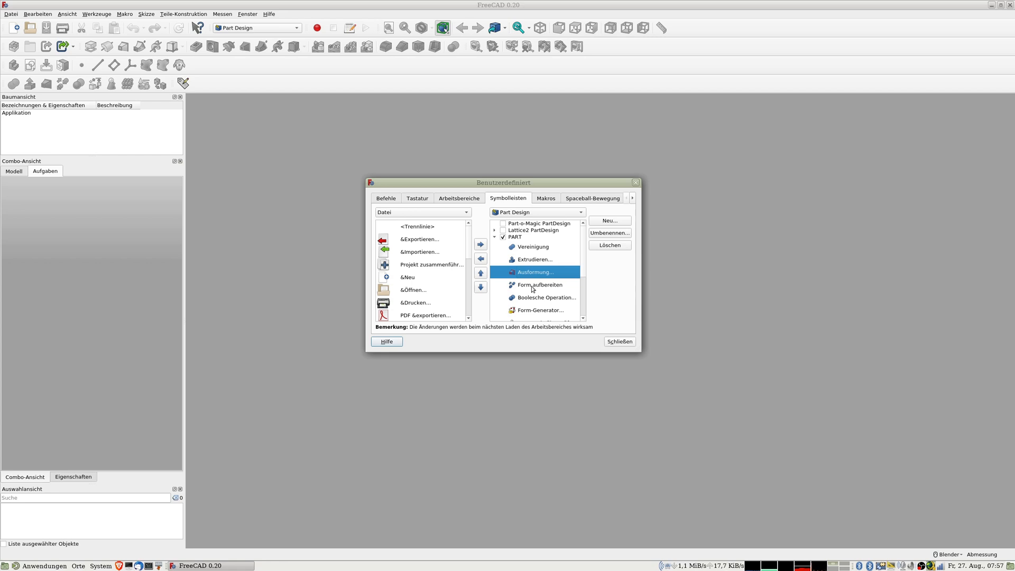
click(535, 289)
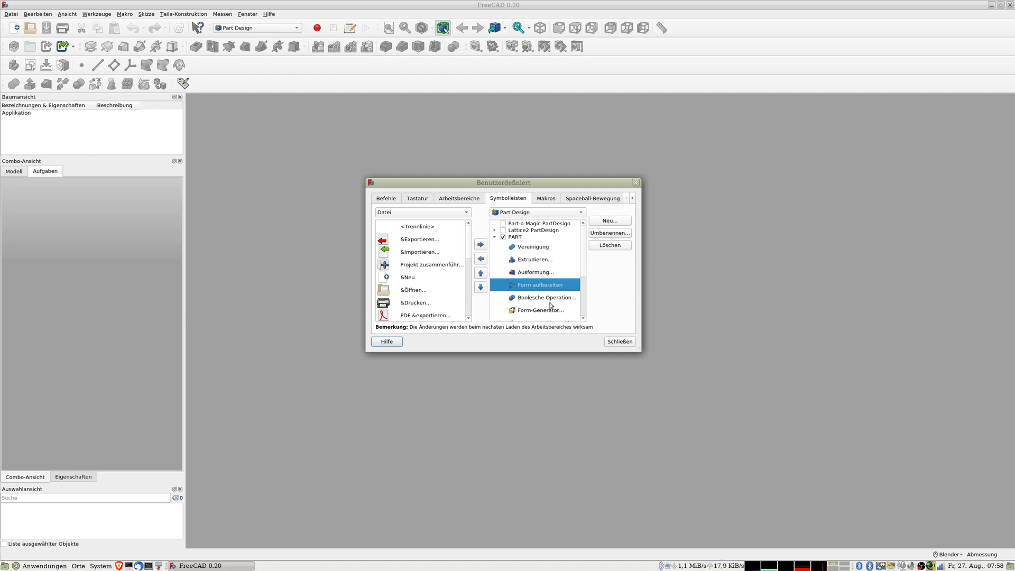
Step: Highlight the commands Form-Generator, Geometrie überprüfen, Festkörper erzeugen and Form aus Dreiecksnetz one after another in the PART toolbar
scroll(551, 294, down, 1)
click(539, 290)
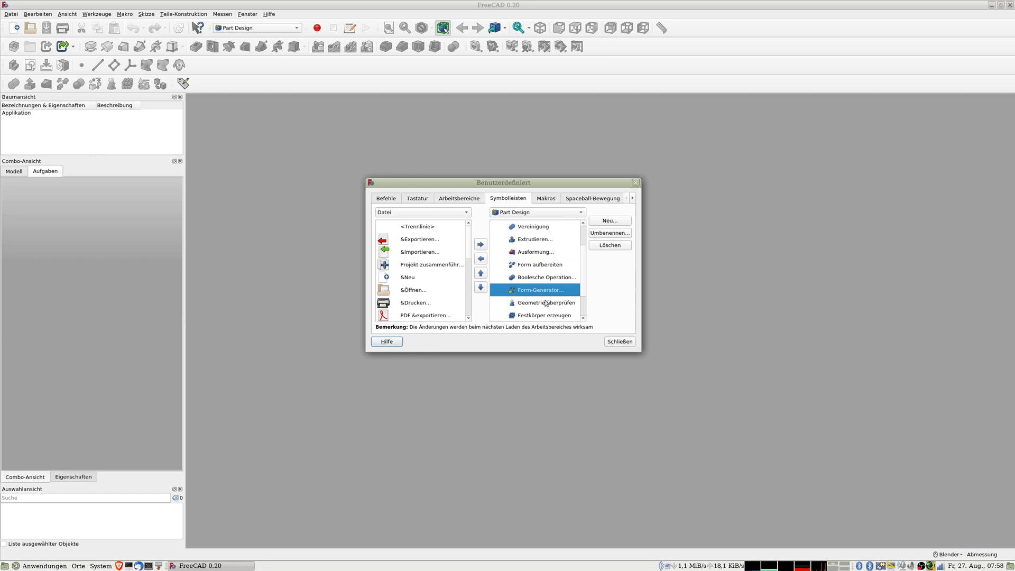
scroll(547, 301, down, 1)
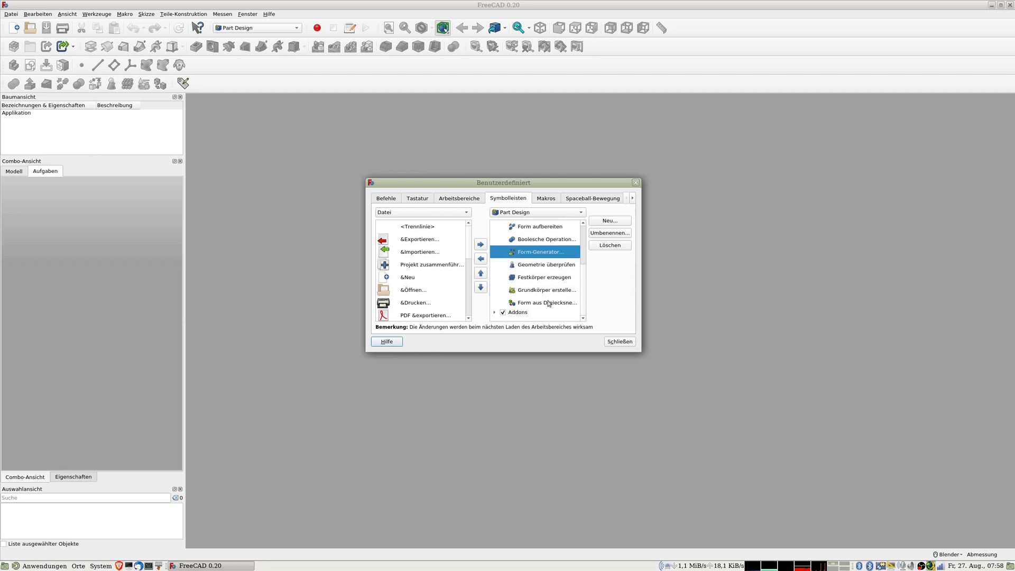
click(537, 266)
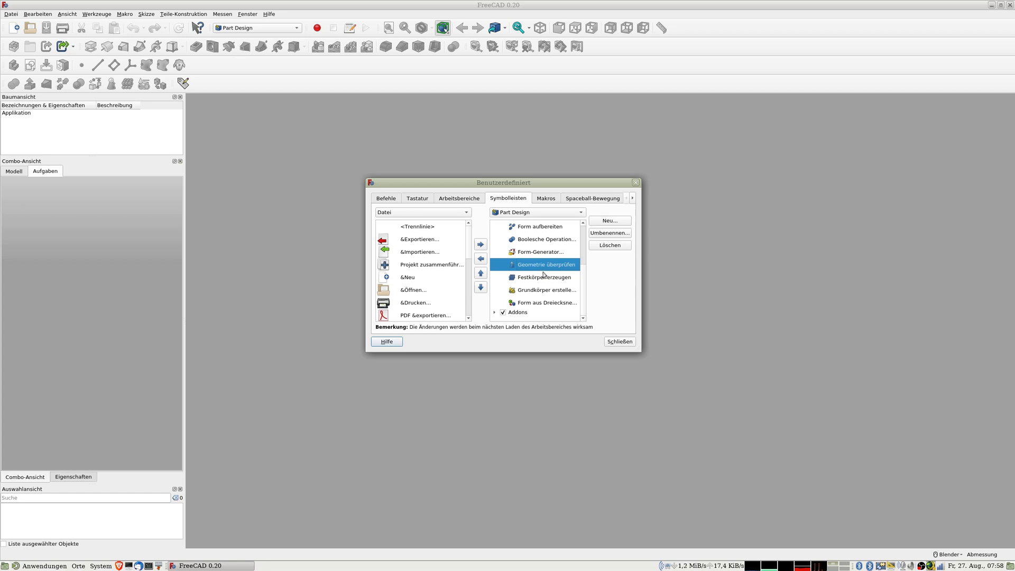
click(536, 280)
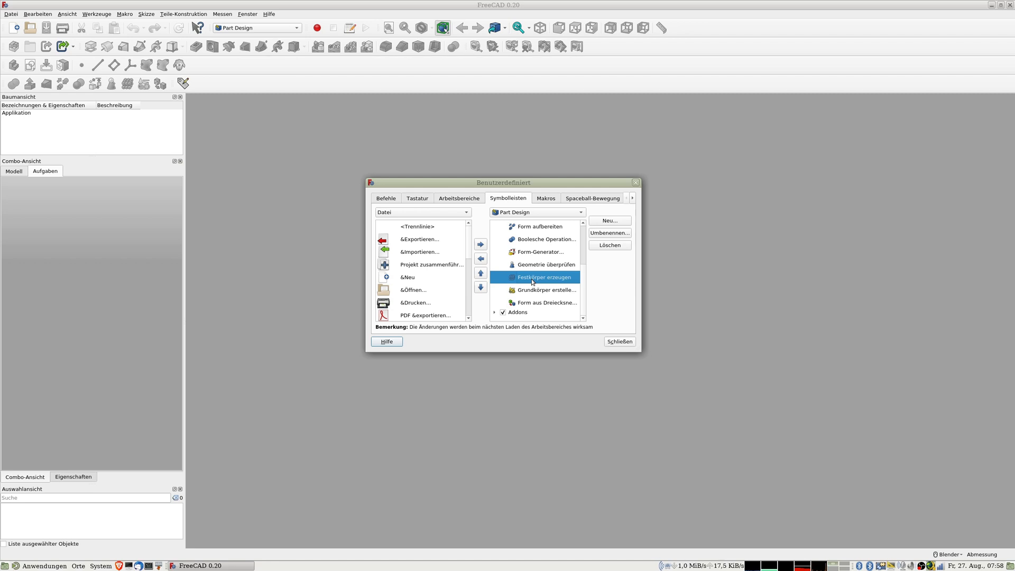
click(545, 306)
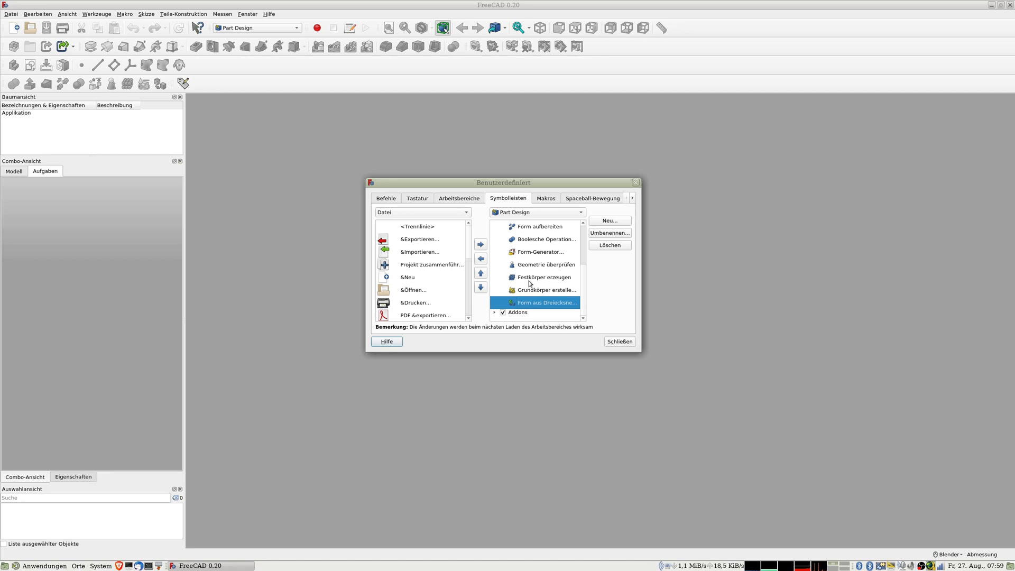
scroll(531, 263, up, 2)
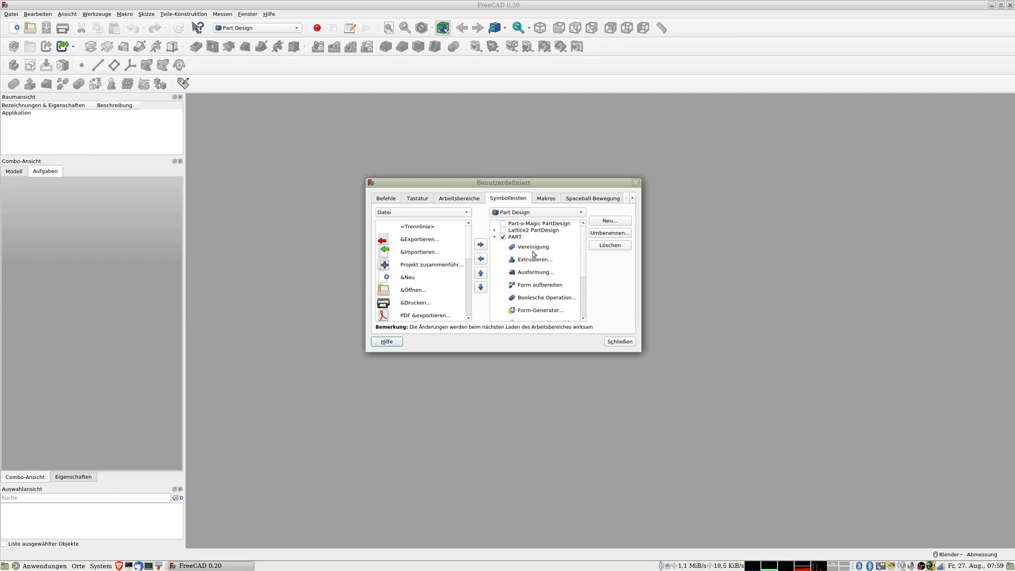
Step: Show the available commands of the Formteil category, look through them, and close the customization dialog
click(428, 214)
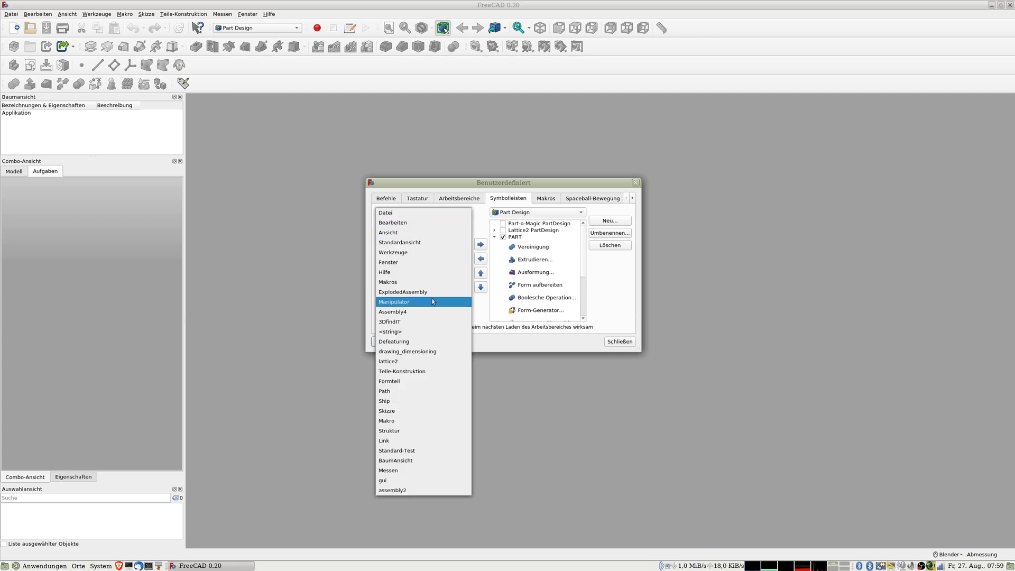
click(401, 382)
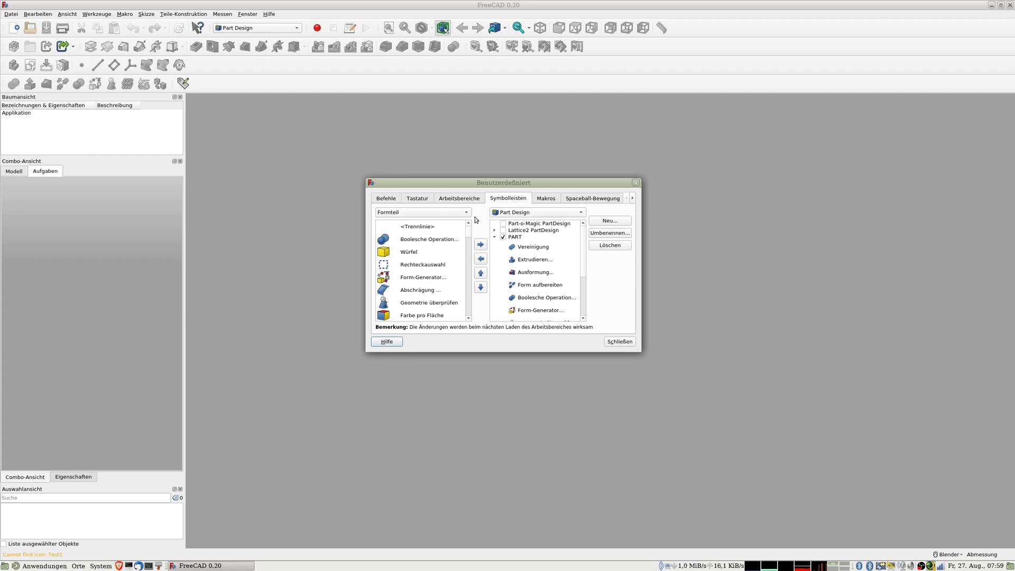
scroll(435, 268, down, 10)
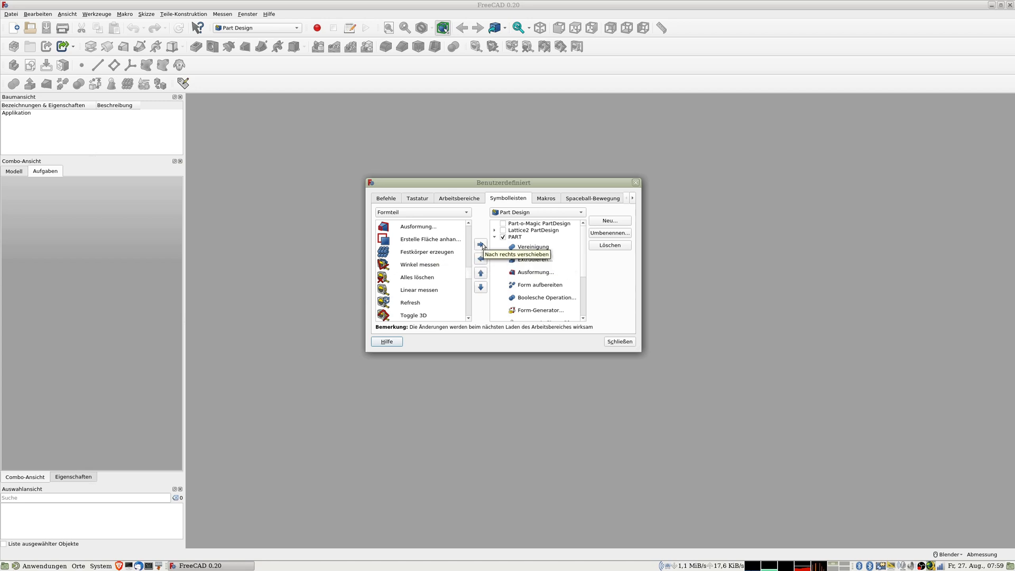
click(619, 342)
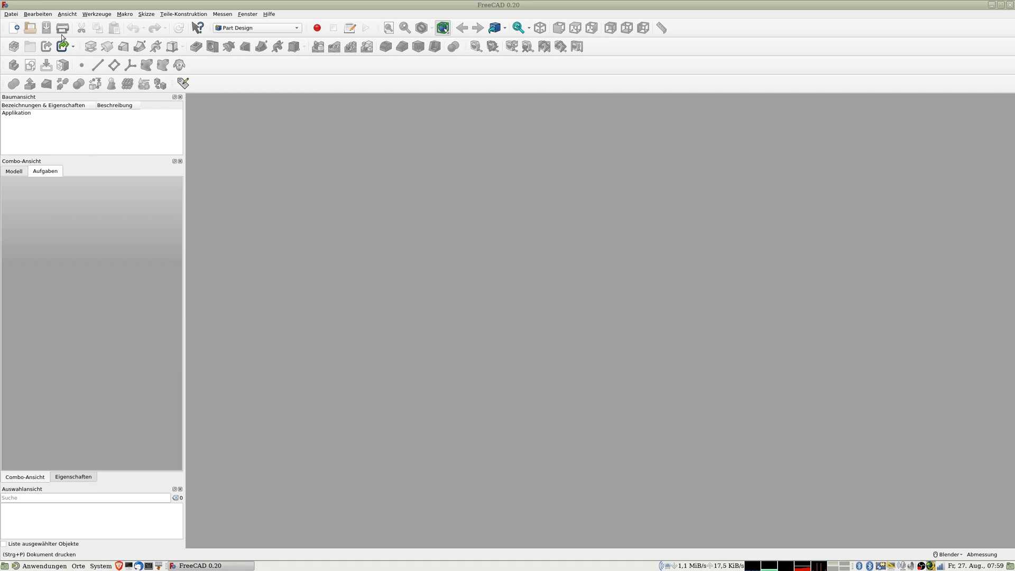
Step: Create a new empty document
click(12, 15)
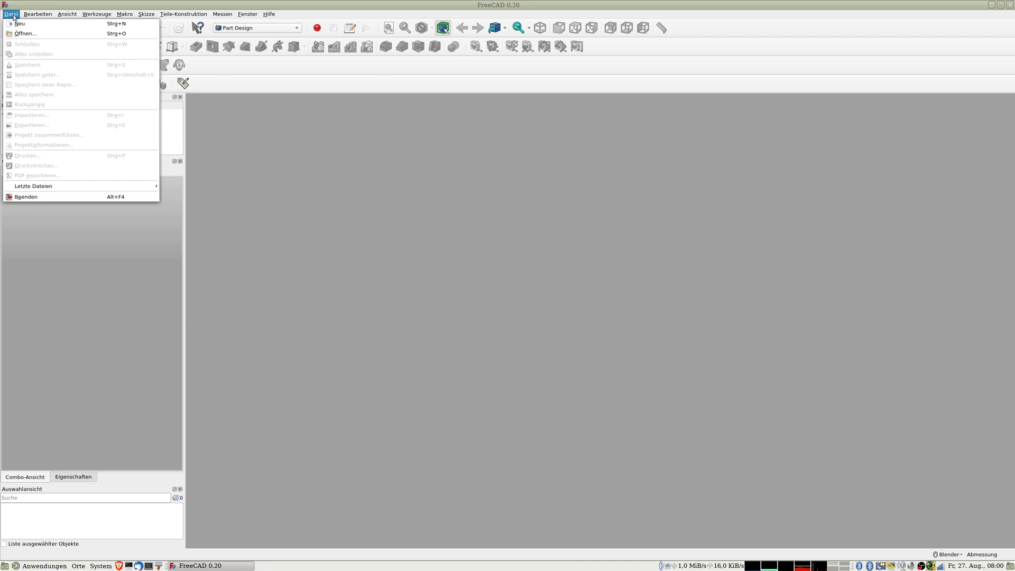
click(18, 24)
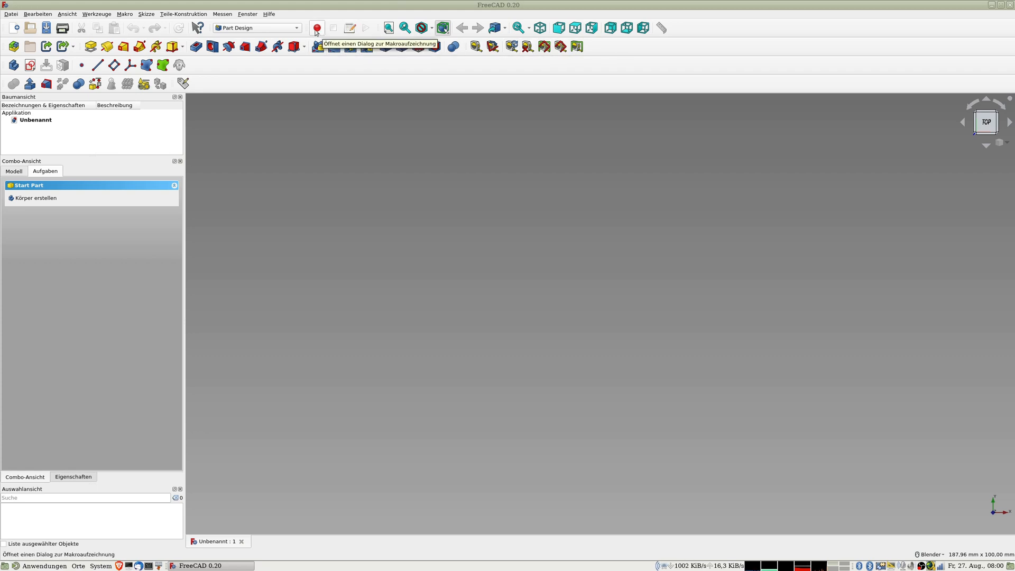
Step: Shift the view toolbar along its row away from the macro toolbar and move it back beside it
drag(306, 30, 304, 31)
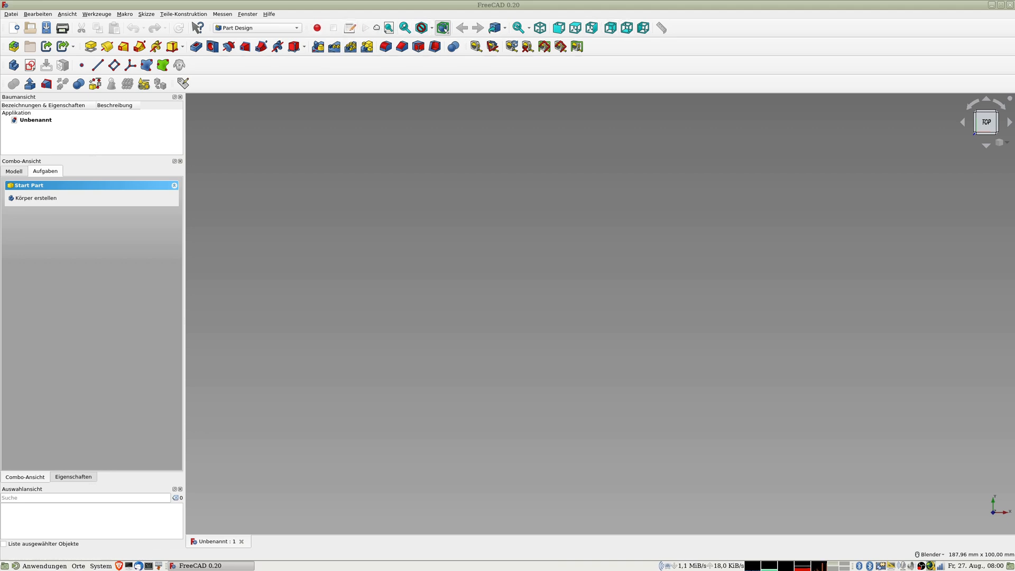
drag(381, 29, 489, 29)
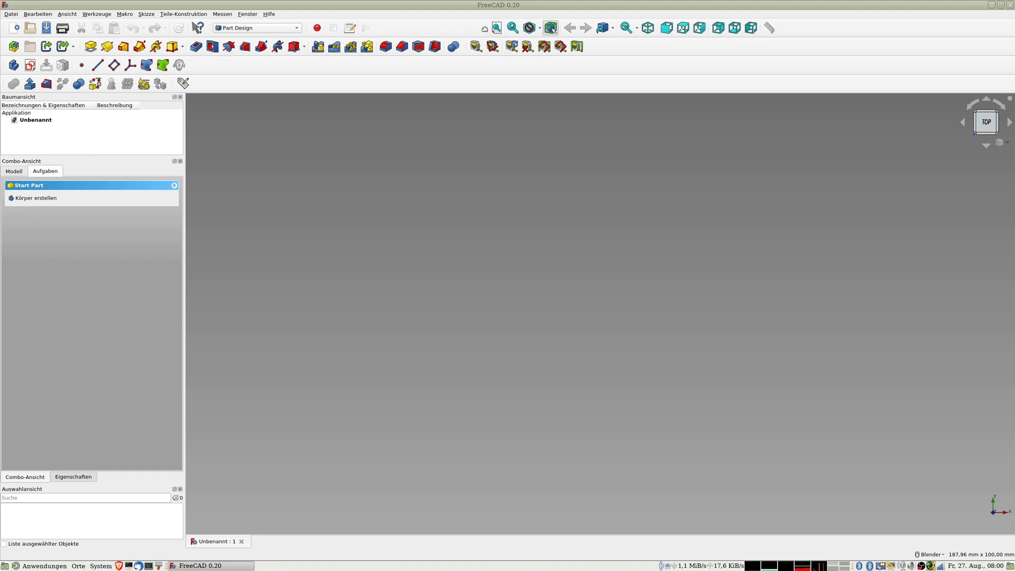
drag(484, 28, 375, 32)
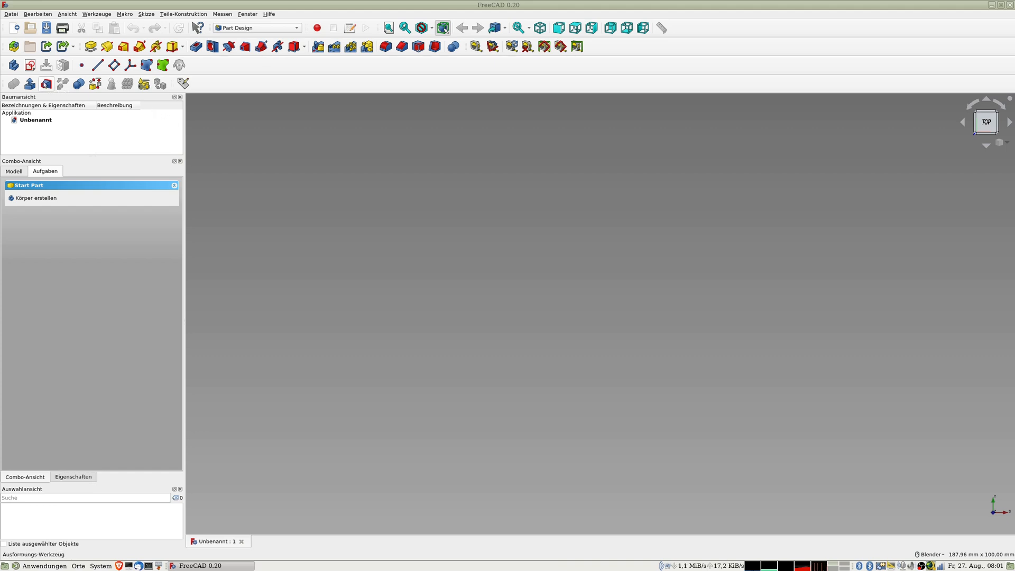
Step: Create a new sketch on the XY_Plane base plane
click(30, 66)
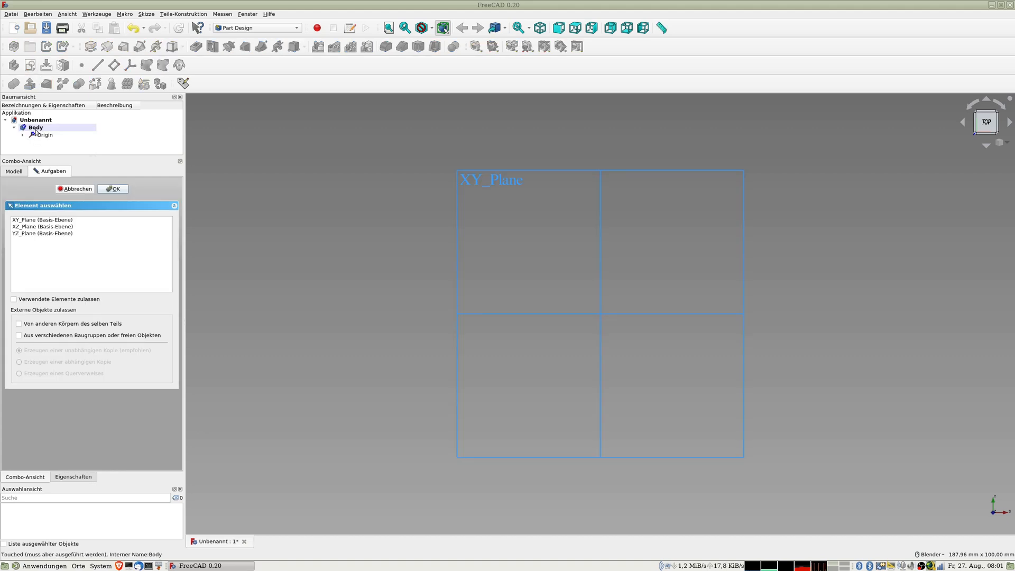
click(40, 220)
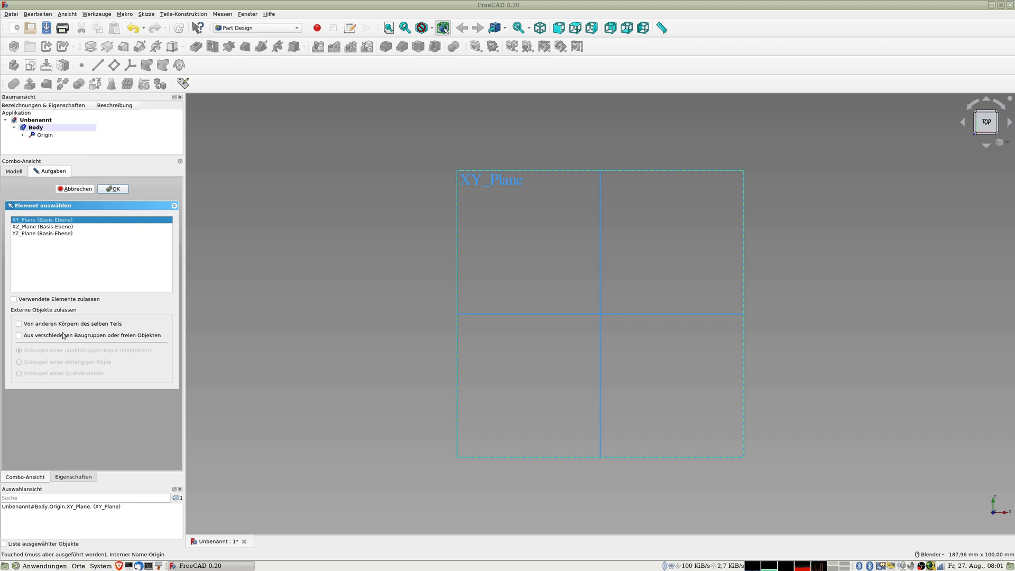
click(115, 189)
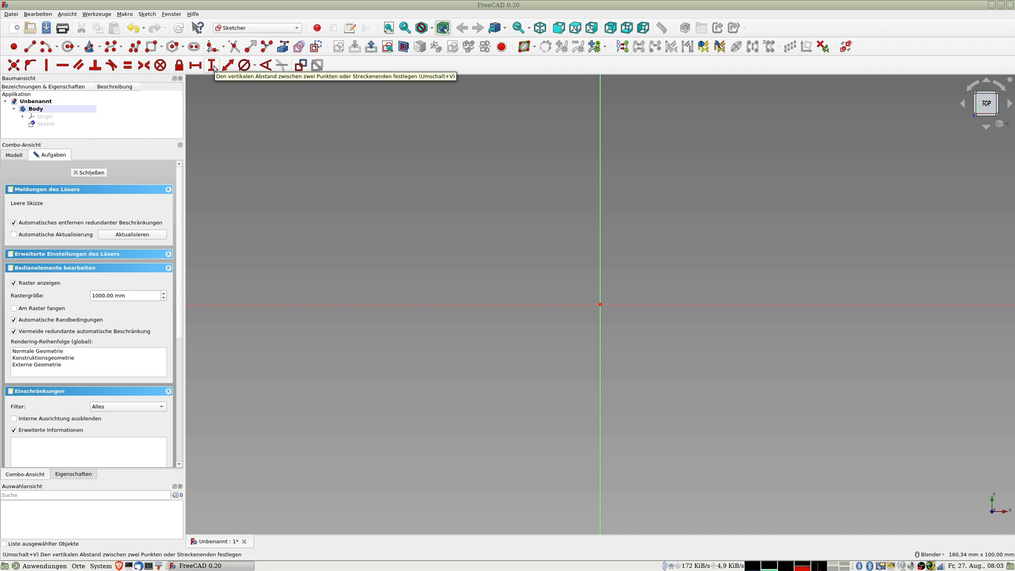
click(255, 68)
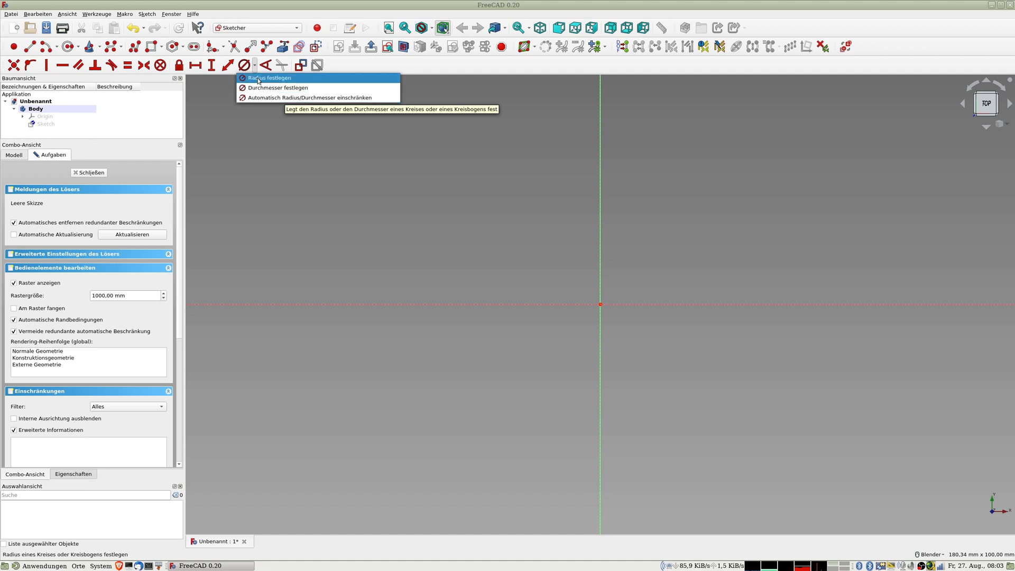
click(256, 132)
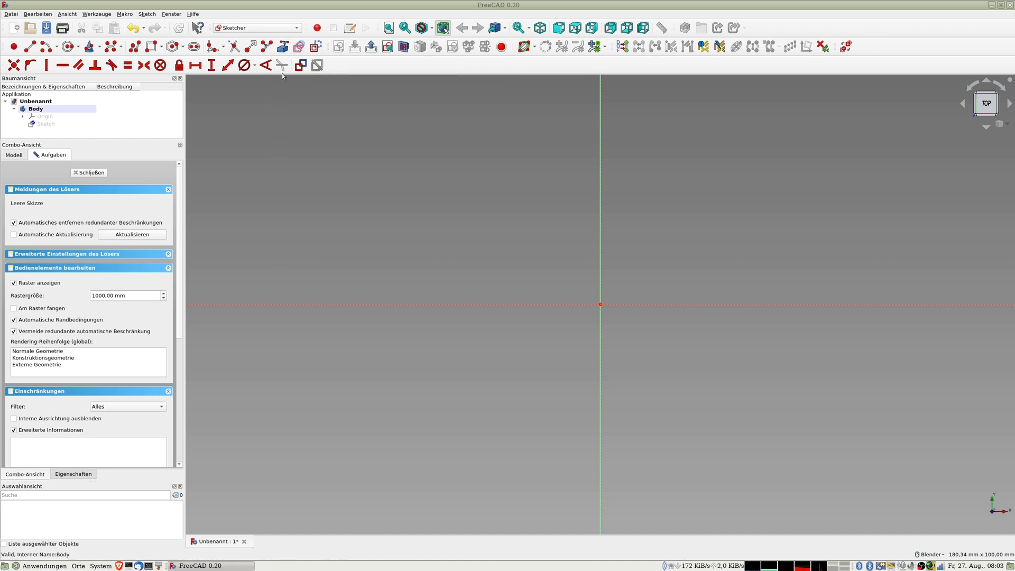
Step: Sketch a circle centred on the origin and adjust its size to about 25.4 mm in diameter
click(69, 48)
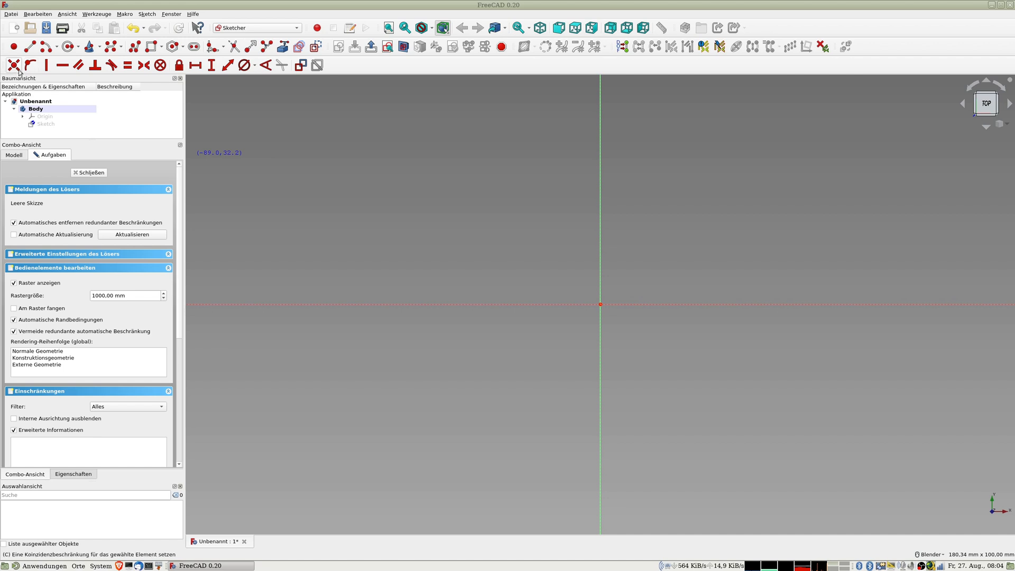
click(600, 304)
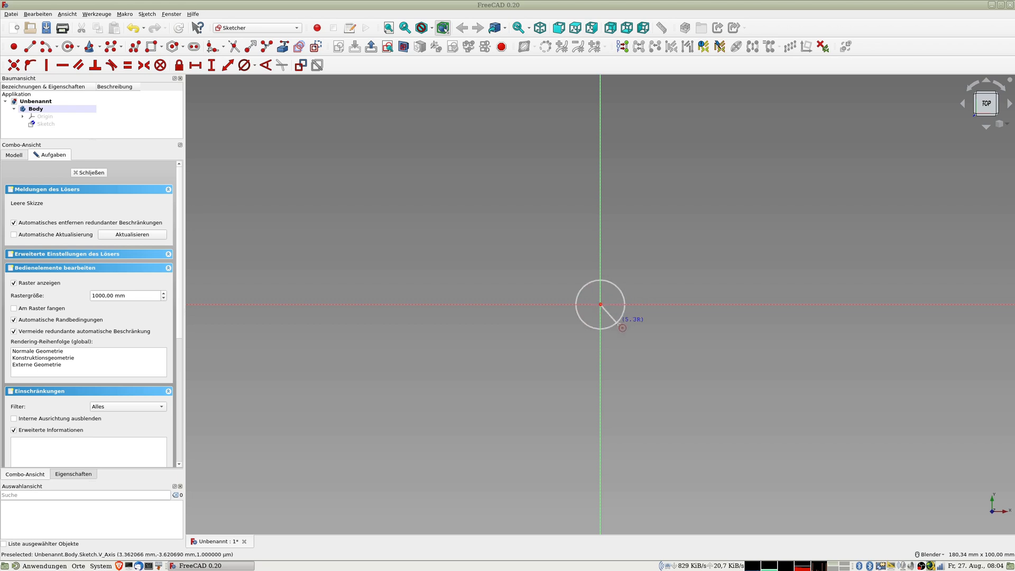
click(641, 352)
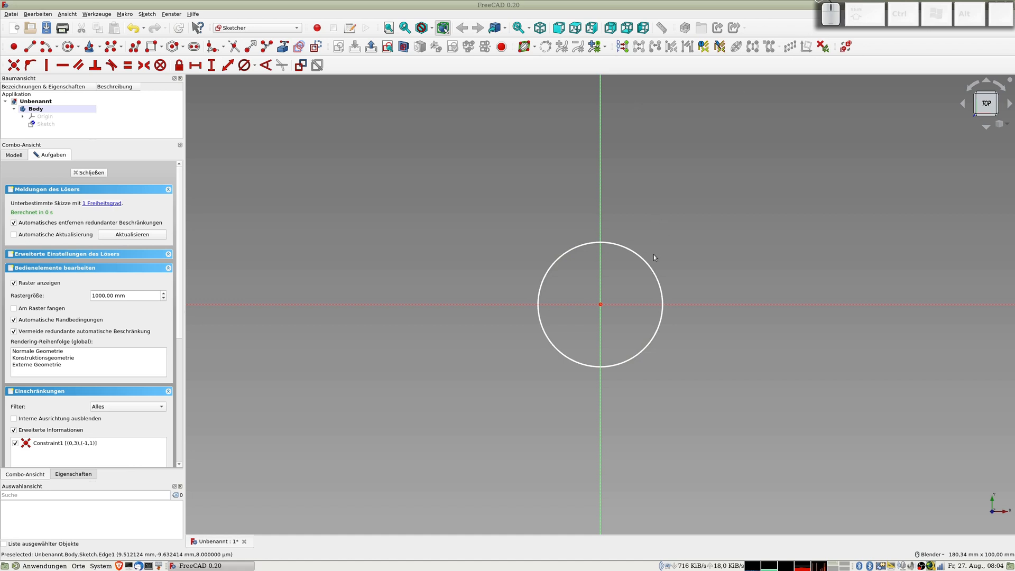
drag(601, 306, 599, 307)
mouse_move(642, 259)
mouse_down()
mouse_move(663, 251)
mouse_move(636, 272)
mouse_move(654, 265)
mouse_move(641, 263)
mouse_up()
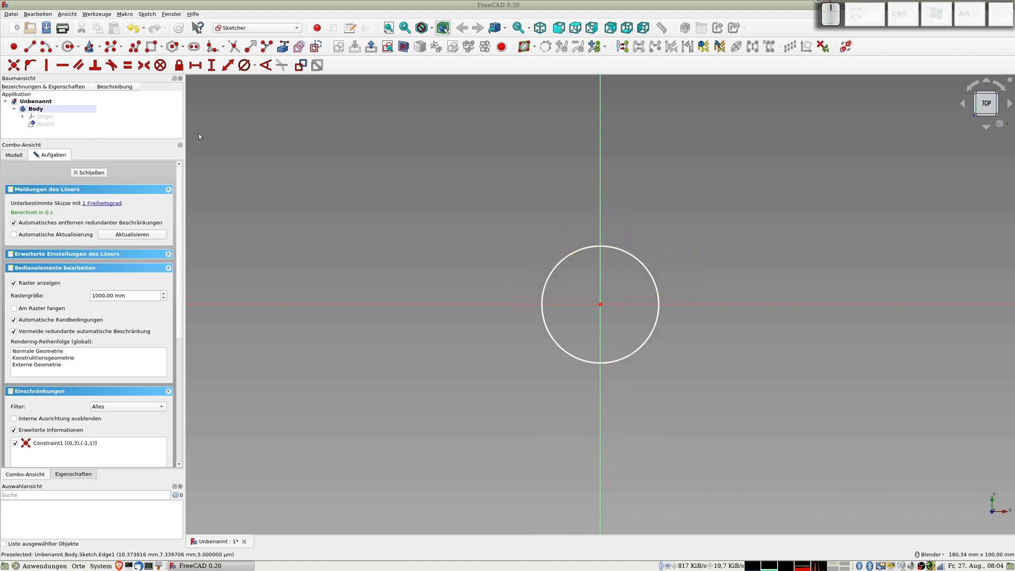
Step: Constrain the circle's diameter to 25 mm and move the dimension label to the circle's upper right
click(556, 262)
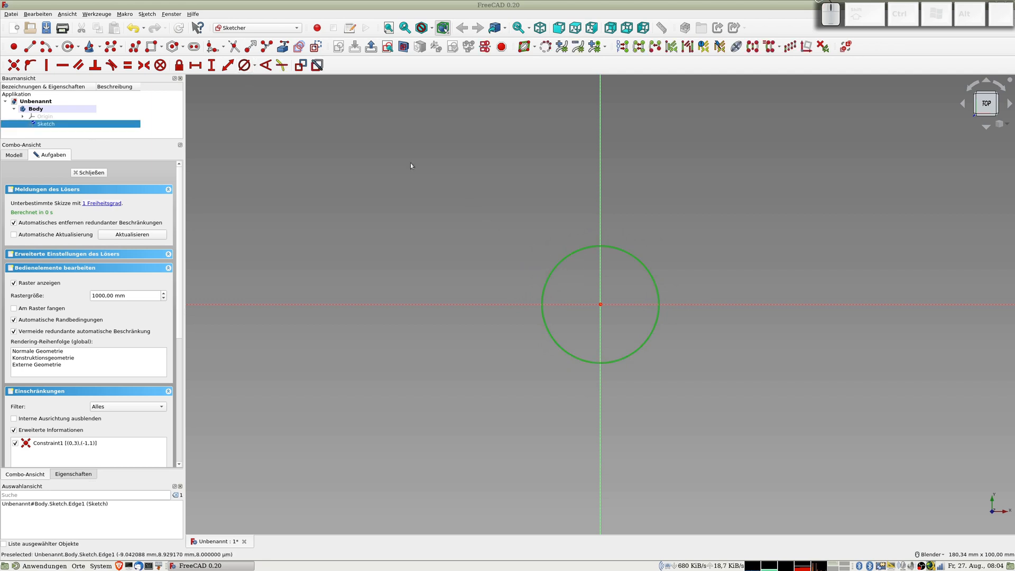
click(248, 68)
click(327, 113)
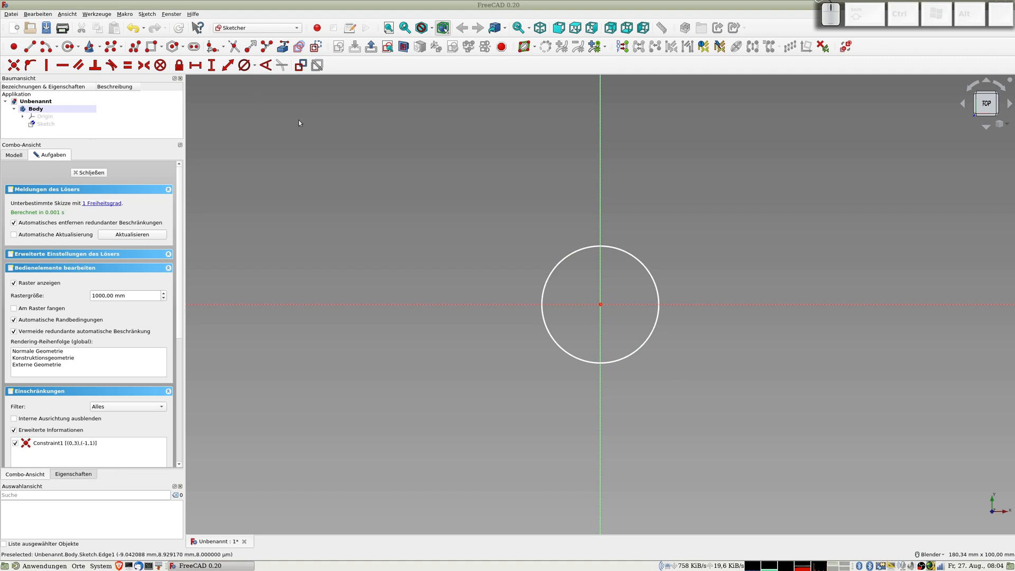
click(558, 265)
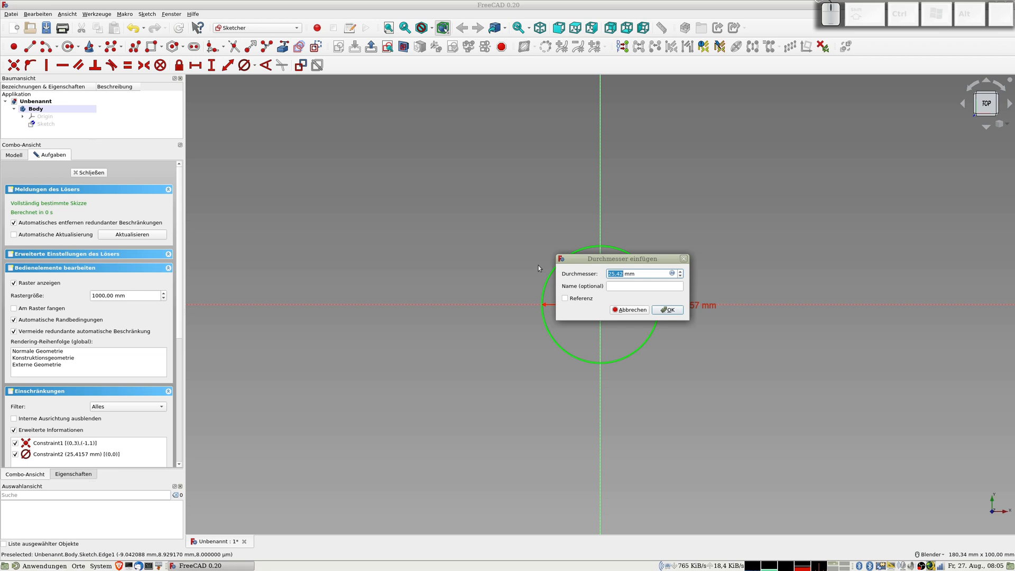
text(25)
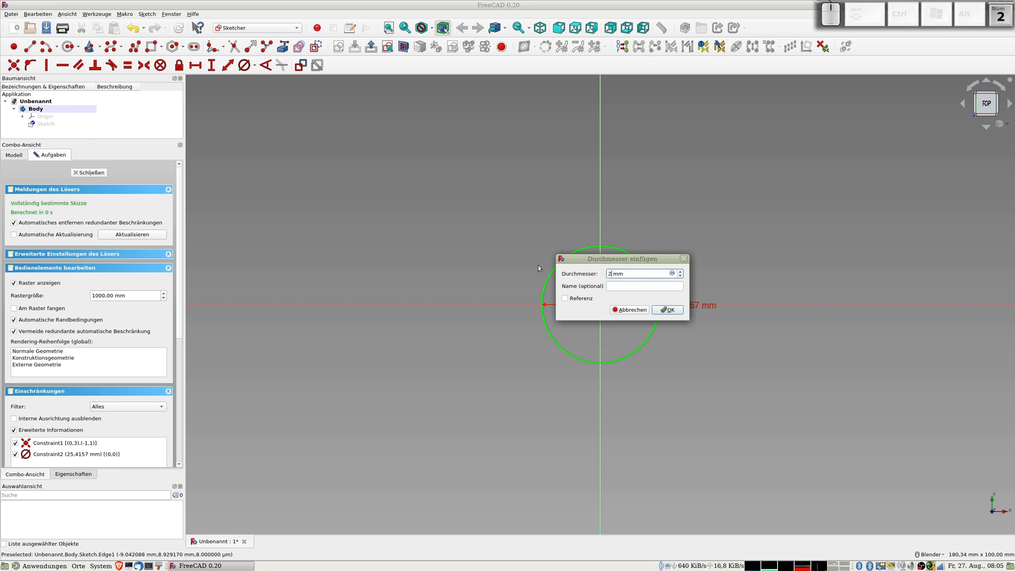
key(Return)
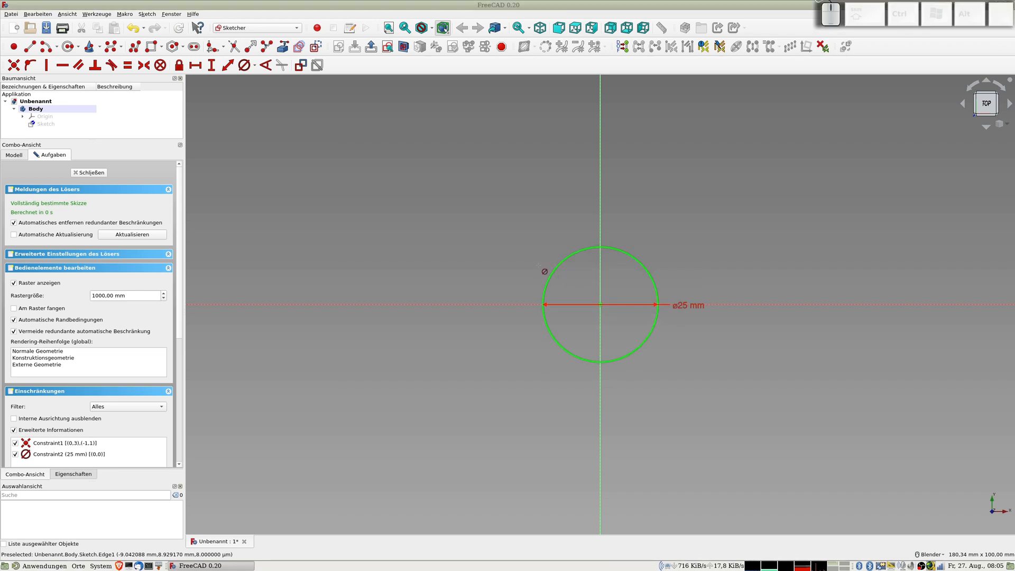
right_click(688, 328)
drag(684, 304, 686, 242)
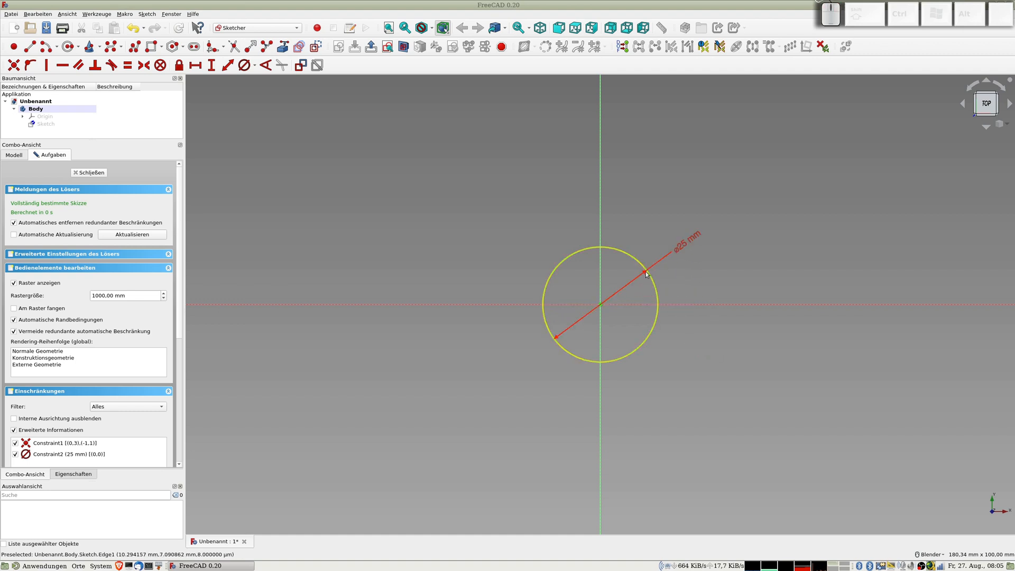
Step: Turn the circle's diameter dimension into a reference and enlarge the circle freehand to about 34.7 mm in diameter
double_click(680, 251)
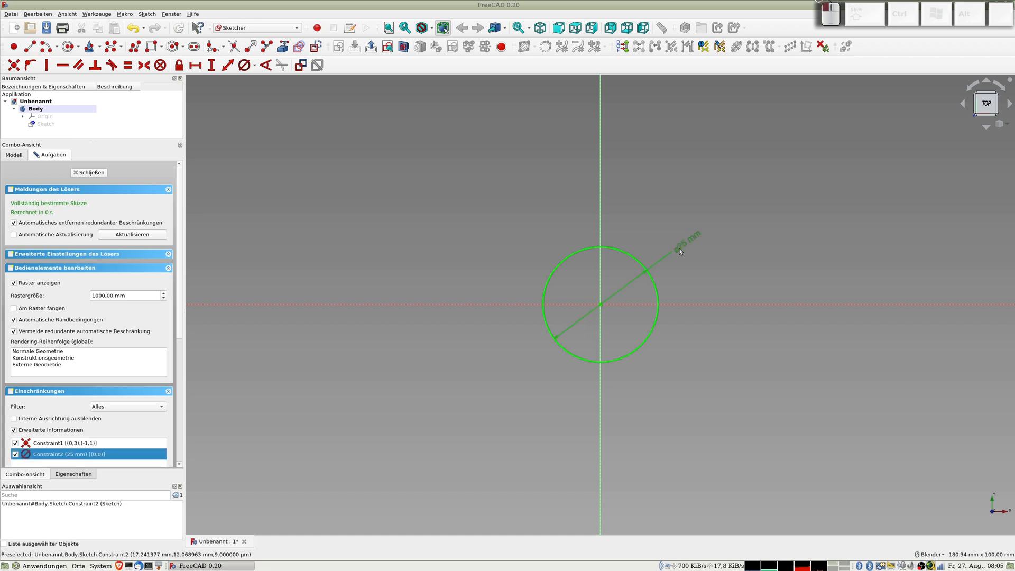
click(703, 284)
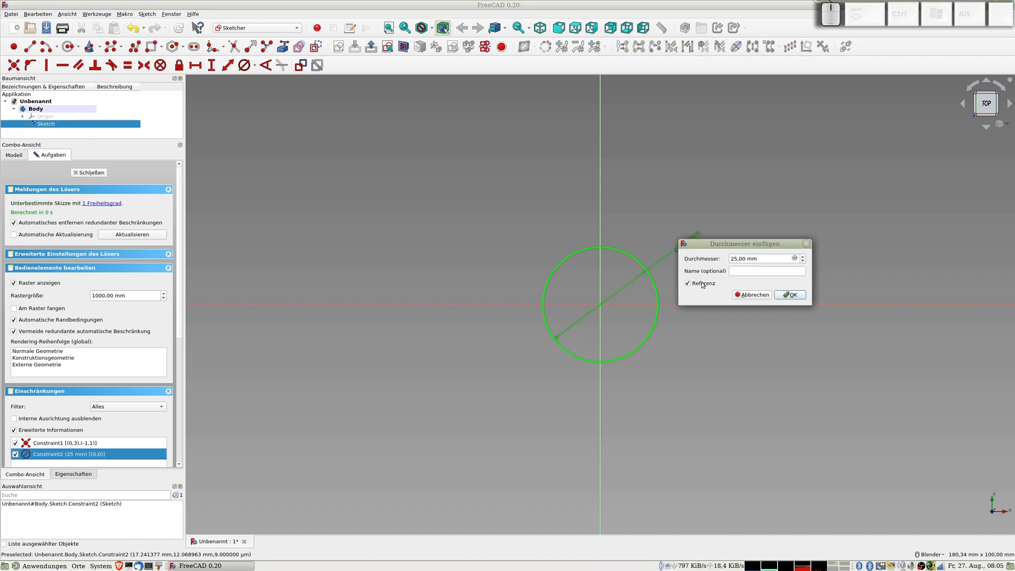
click(741, 272)
click(789, 296)
drag(658, 291, 681, 303)
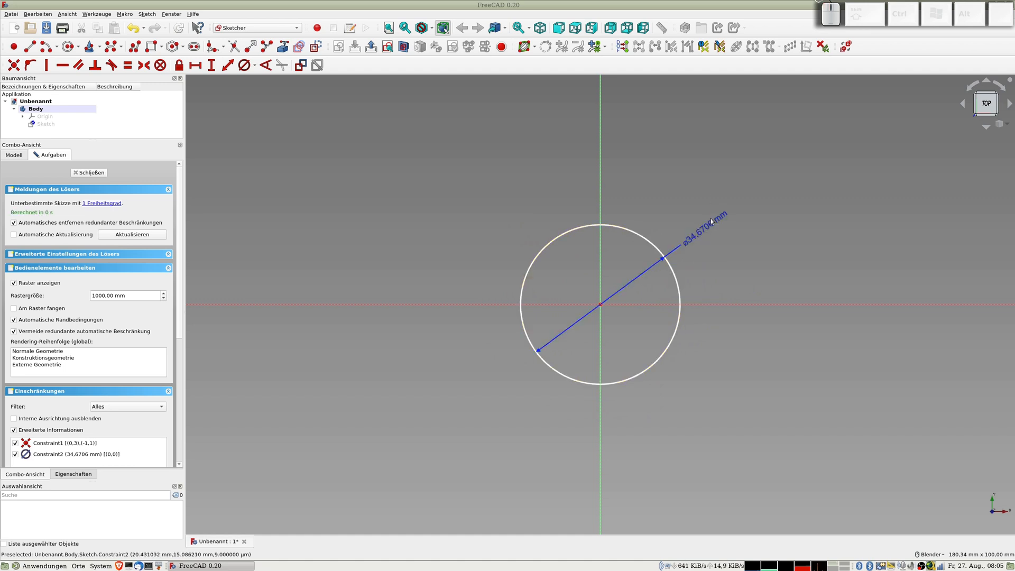
Step: Turn the circle's reference diameter back into a driving dimension and set it to 25 mm
double_click(688, 239)
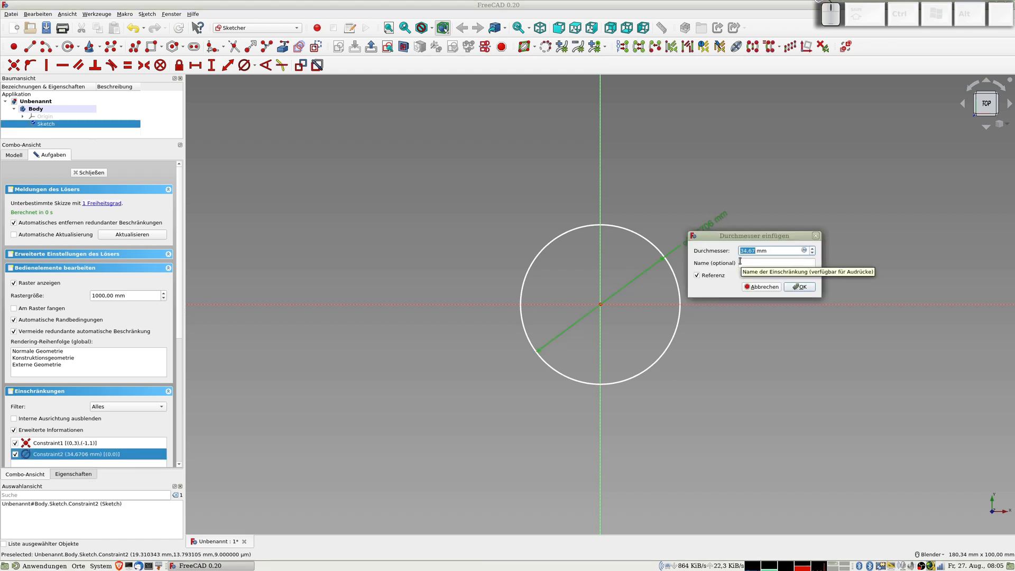
text(25)
click(739, 261)
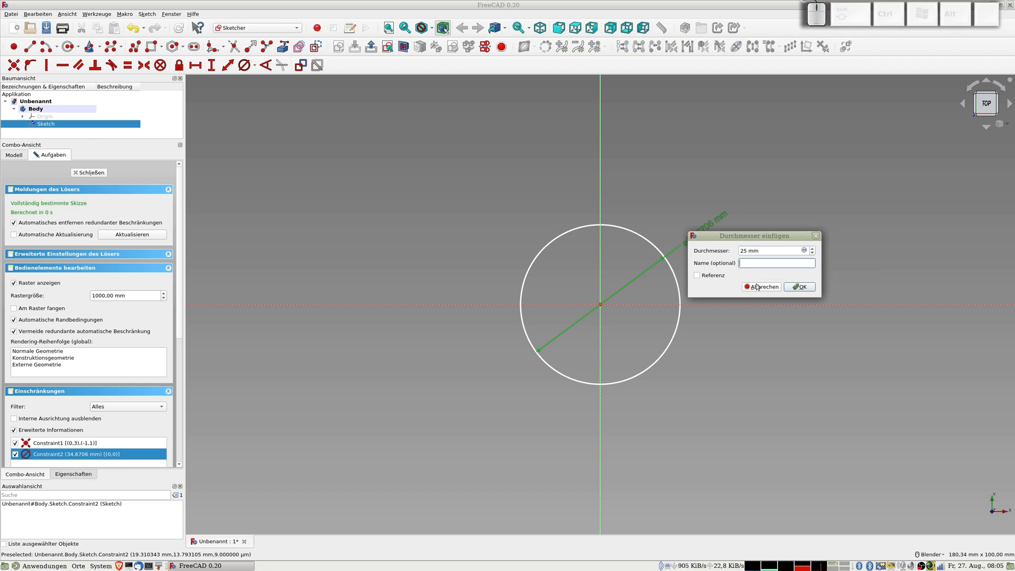
click(795, 288)
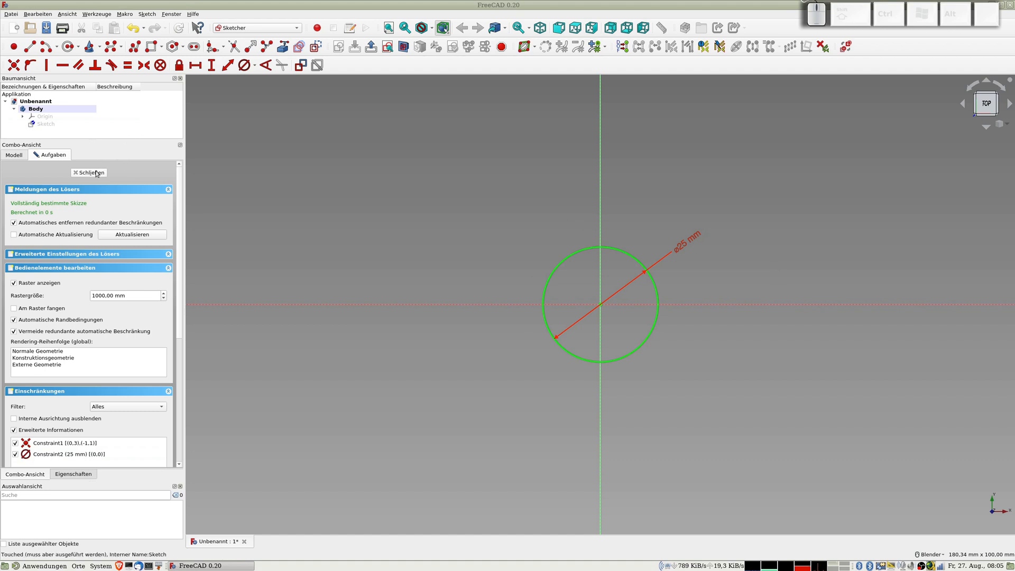
Step: Sketch four small circles about 3.4 mm in diameter inside the 25 mm circle, two above and two below the horizontal axis
scroll(705, 341, up, 2)
scroll(706, 341, up, 2)
scroll(604, 182, down, 2)
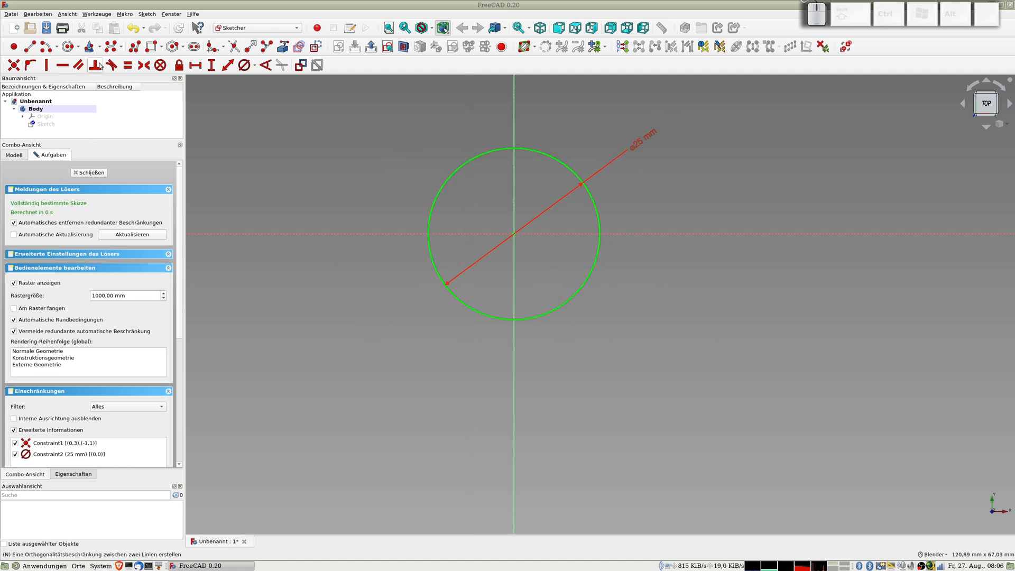
click(68, 47)
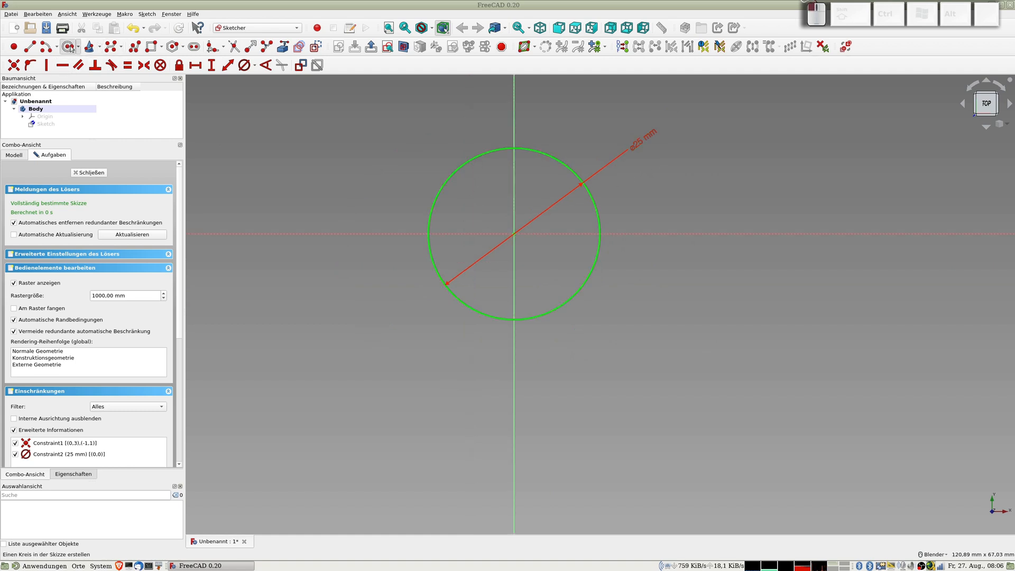
click(492, 199)
click(534, 188)
click(539, 198)
click(490, 278)
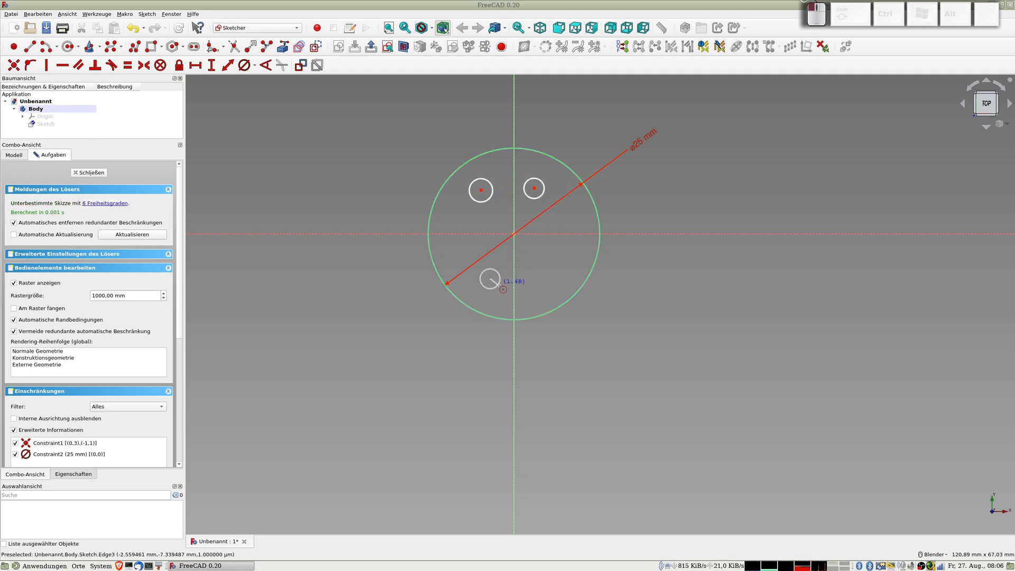
click(498, 287)
click(539, 277)
click(550, 288)
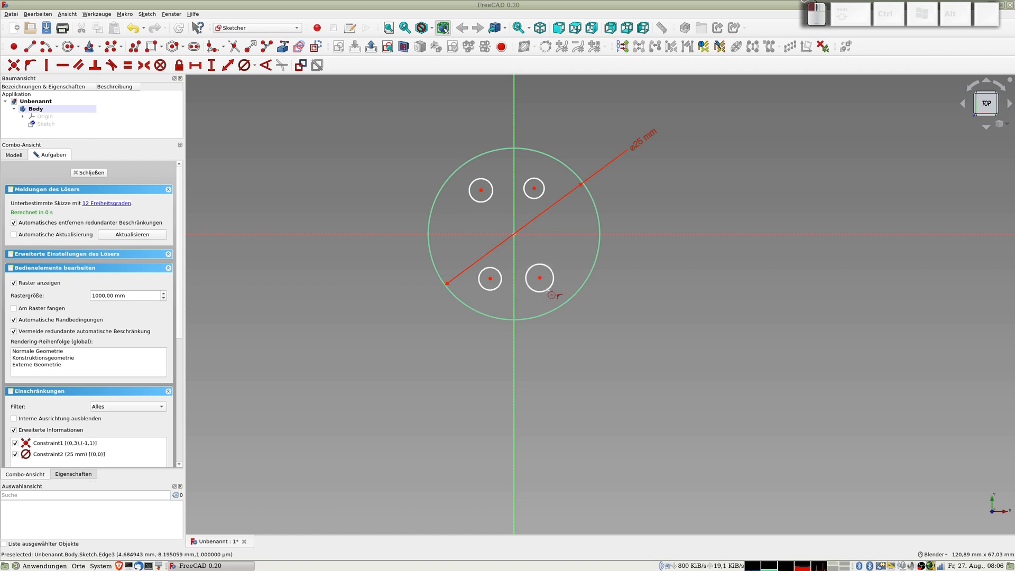
Step: Make the four small circles equal, constrain their diameter to 4 mm and move the dimension label outside the large circle's upper left
click(494, 196)
click(537, 196)
click(549, 269)
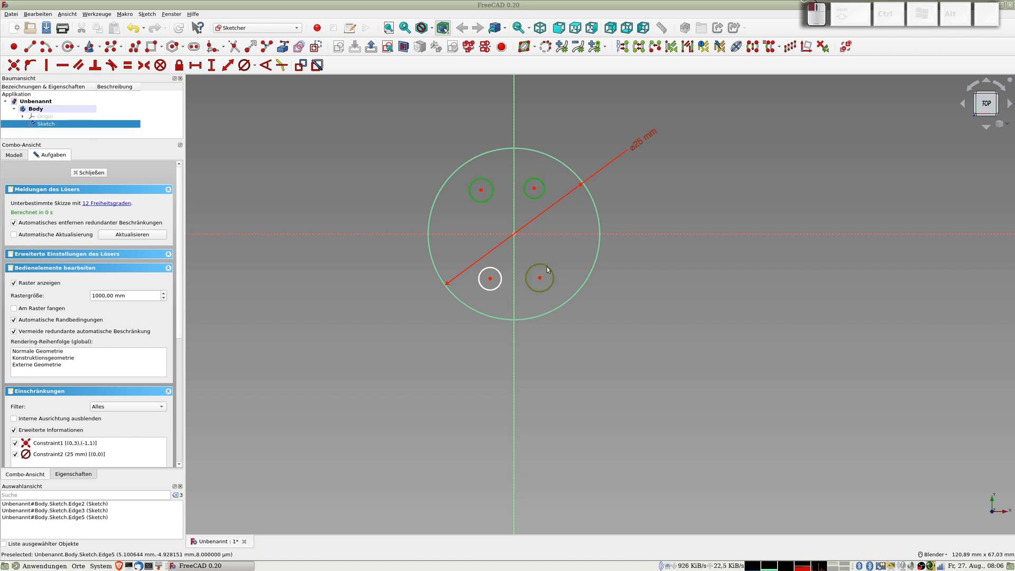
click(502, 284)
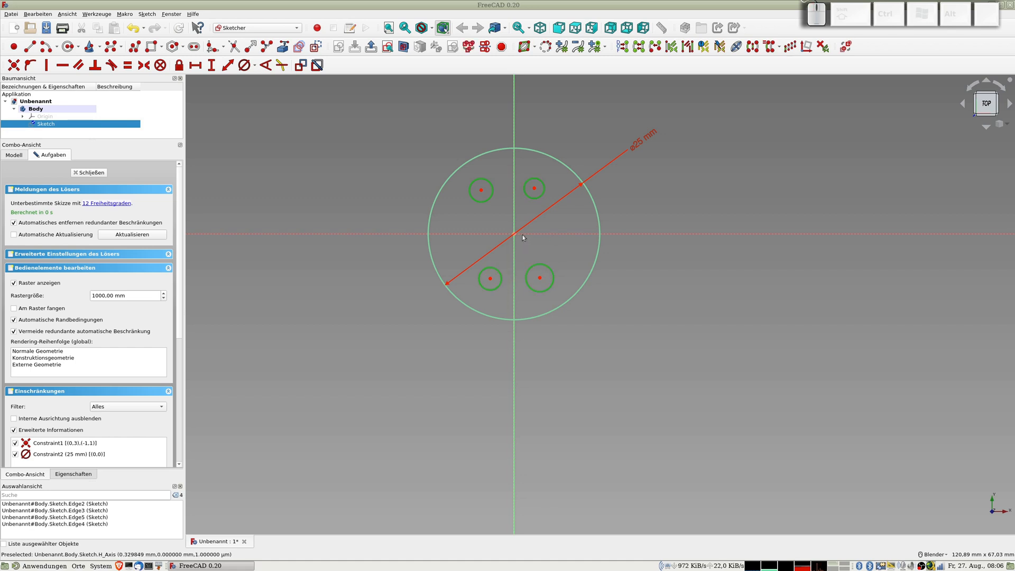
click(242, 66)
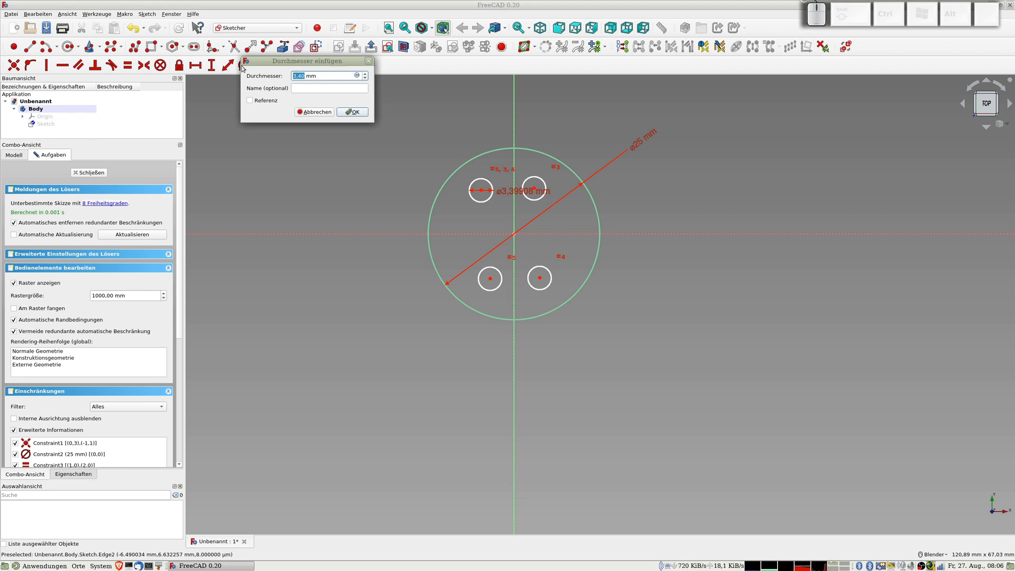
text(4)
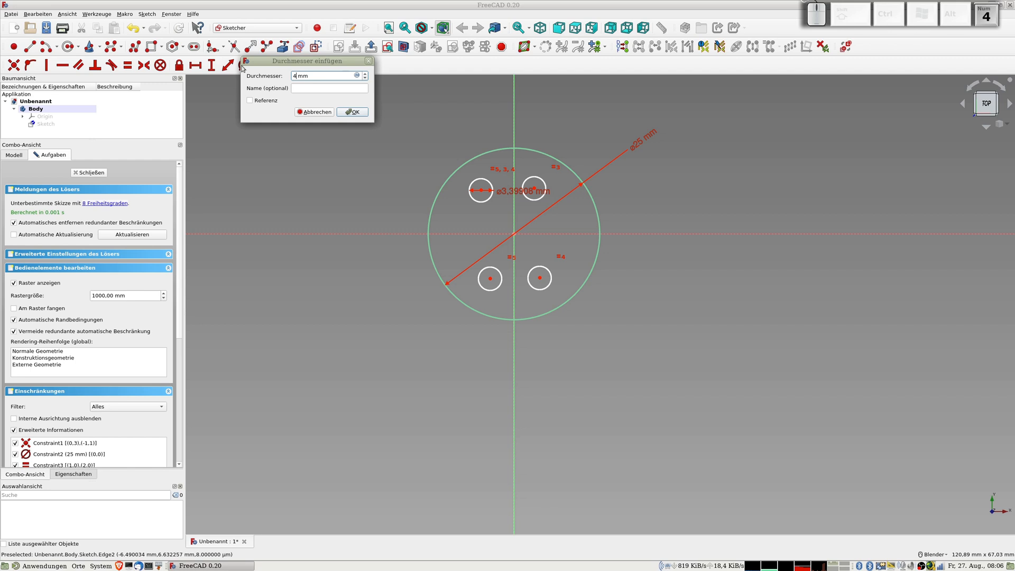
key(Return)
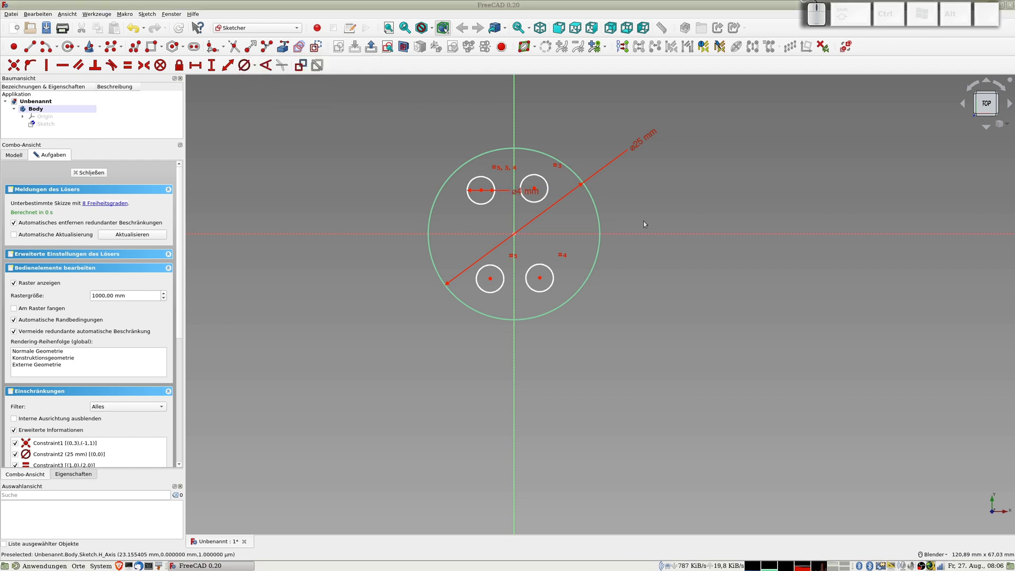
drag(520, 193, 395, 143)
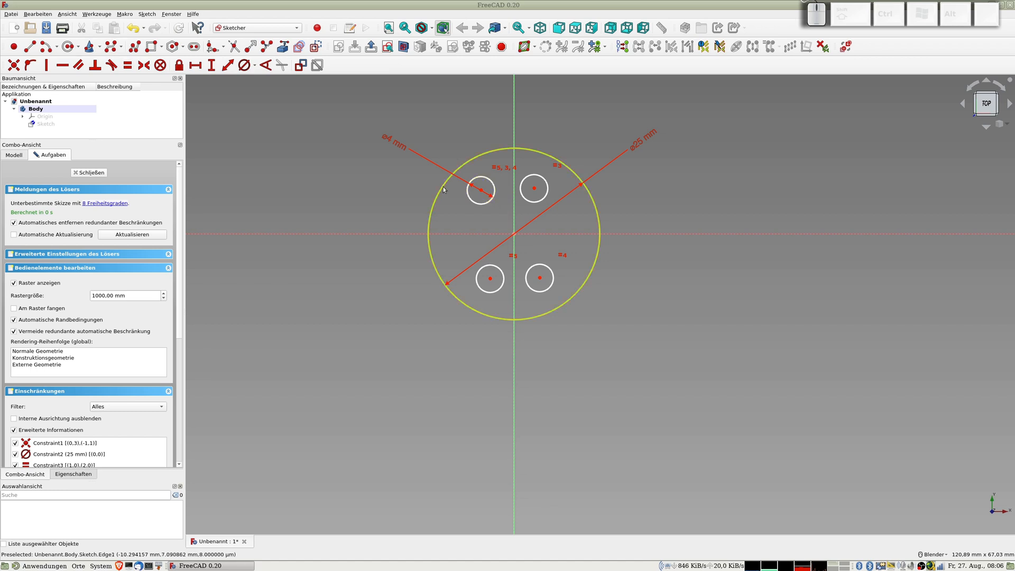
Step: Undo the small circles' diameter and equality constraints as well as the creation of the two lower circles
key(ctrl+z)
key(ctrl+z)
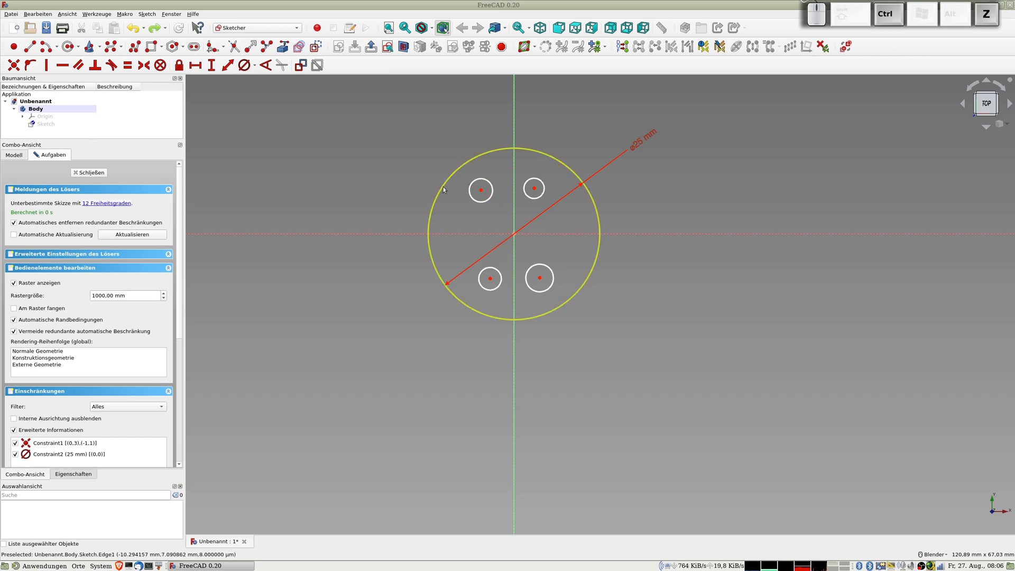
key(ctrl+z)
key(ctrl+z)
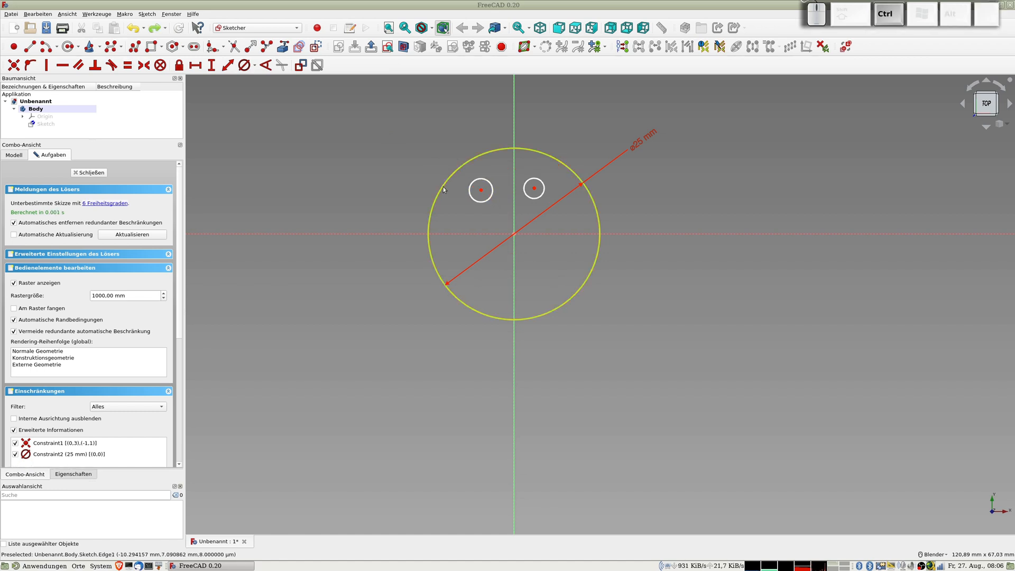
Step: Redo the creation of the two lower small circles
click(34, 16)
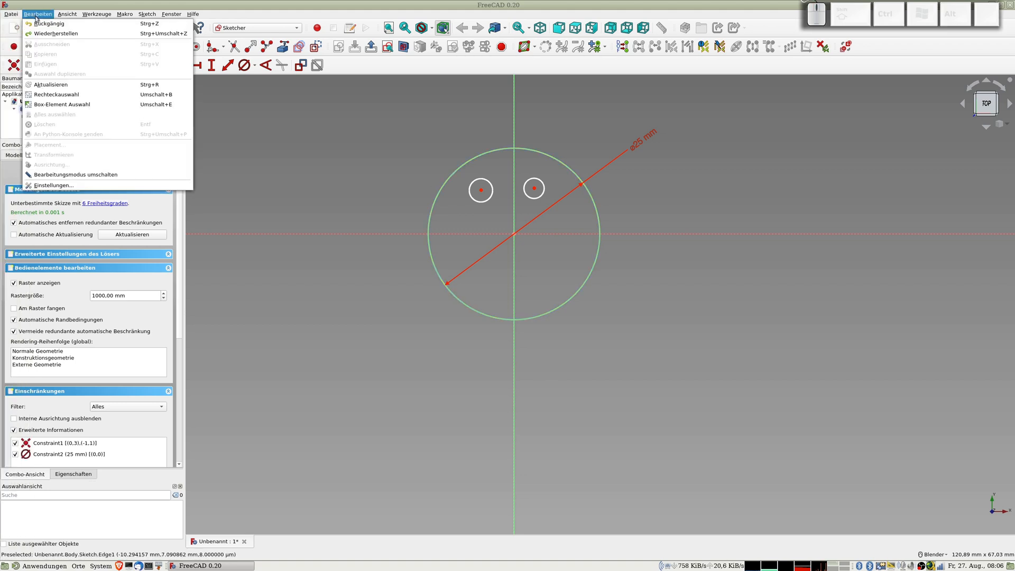
click(56, 34)
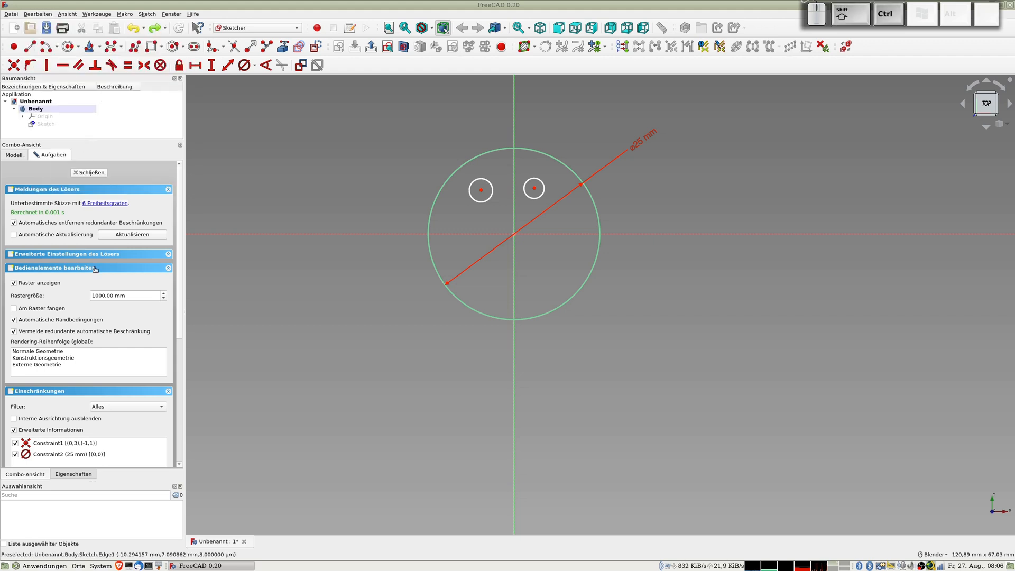
key(ctrl+shift+z)
key(ctrl+shift+z)
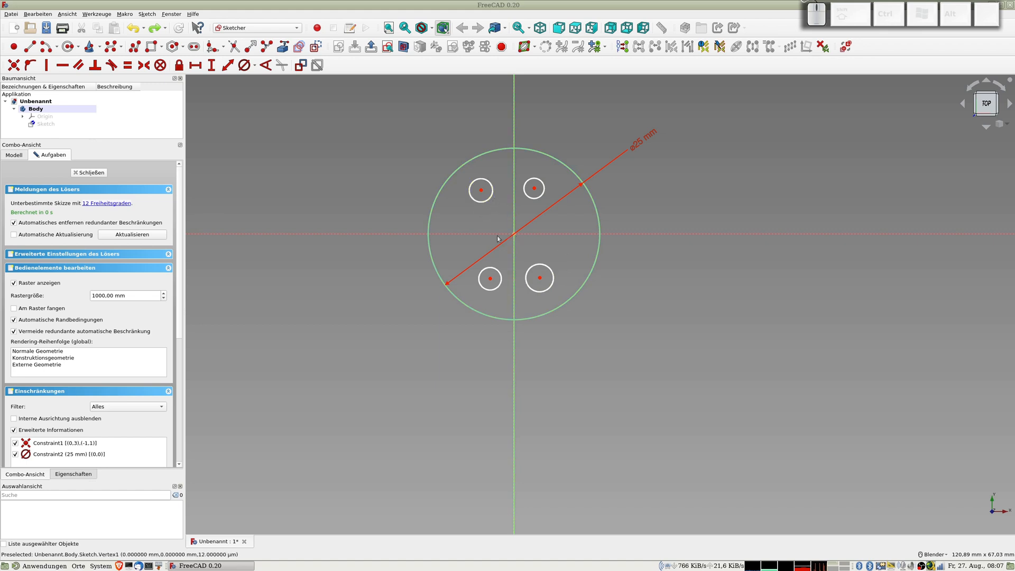
Step: Apply an equality constraint to all four small circles
click(490, 199)
click(542, 183)
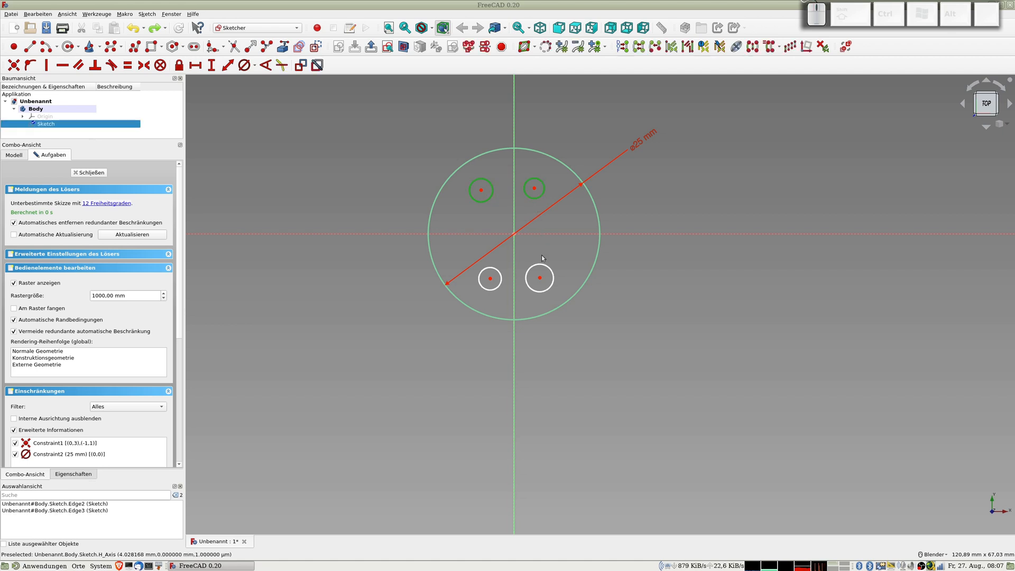
click(544, 267)
click(491, 268)
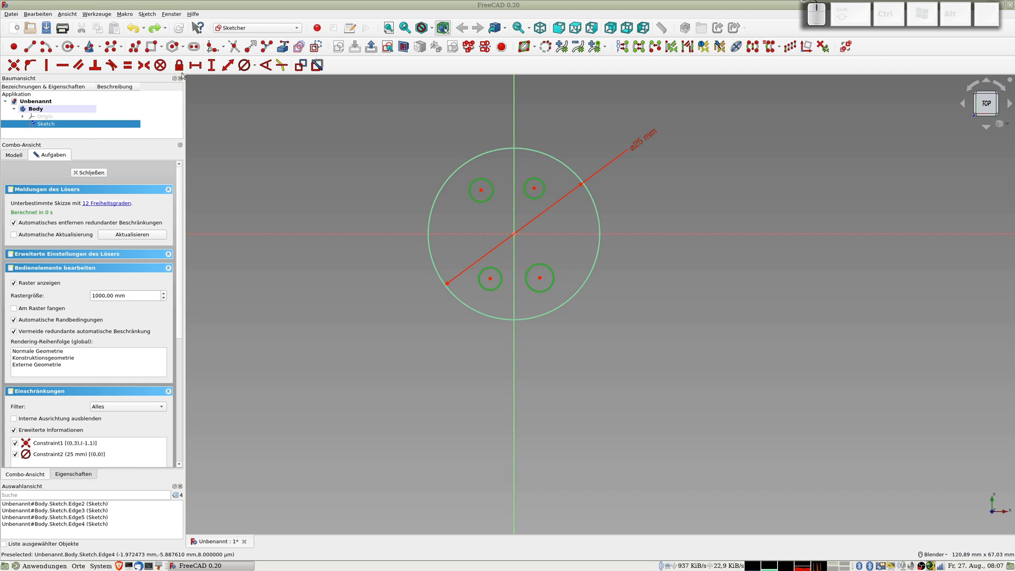
click(127, 65)
Step: Constrain the diameter of the upper-left small circle to 4 mm
click(490, 200)
click(247, 67)
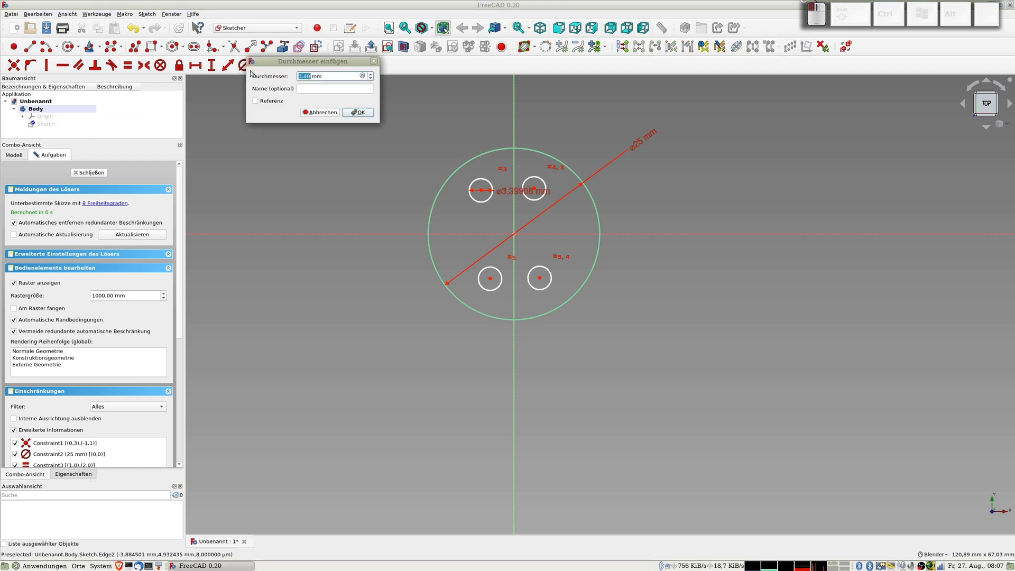
text(4)
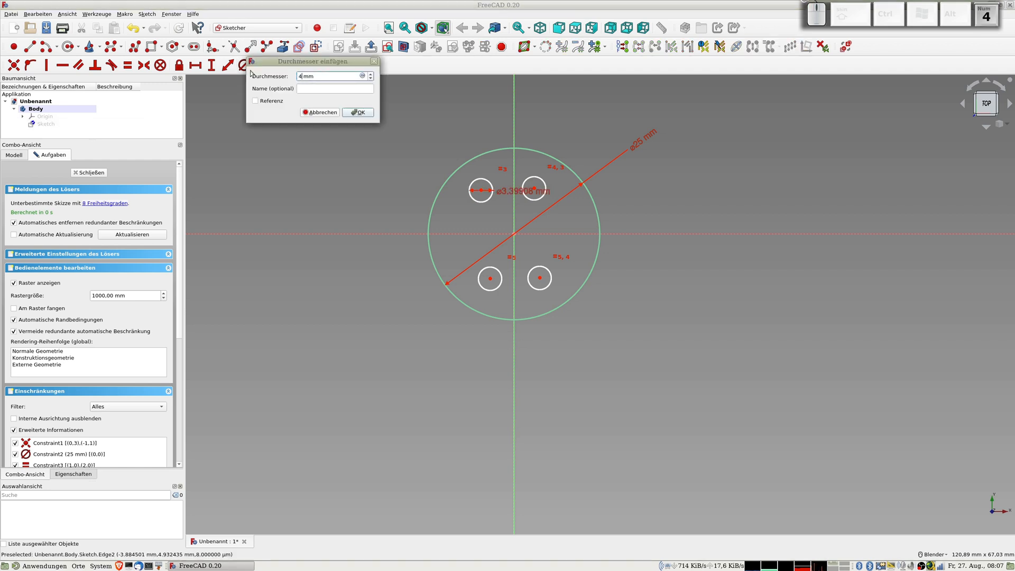
key(Return)
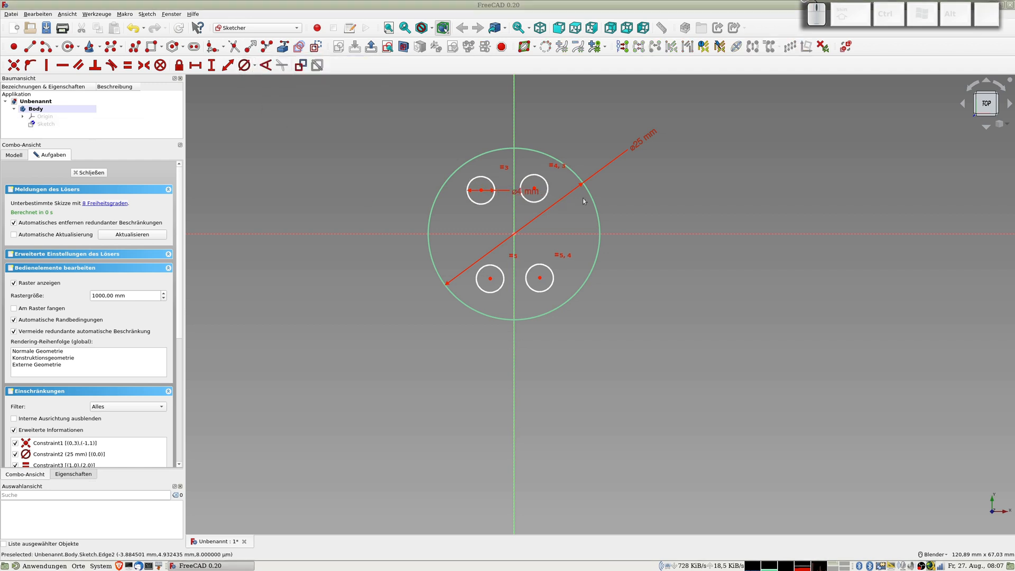
Step: Constrain the centres of the two upper small circles to be symmetric about the vertical axis
scroll(511, 212, up, 2)
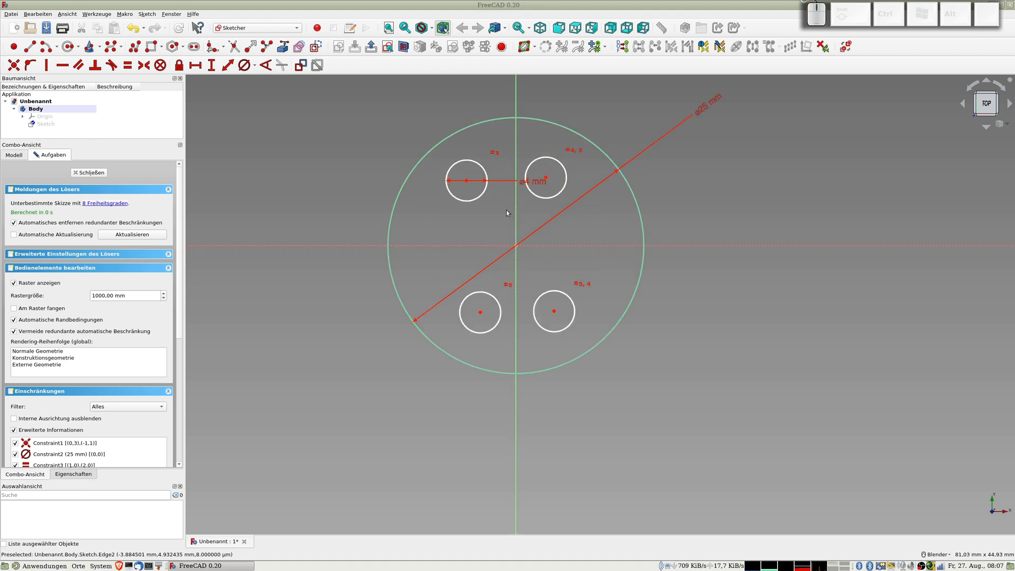
click(467, 182)
click(546, 178)
click(515, 142)
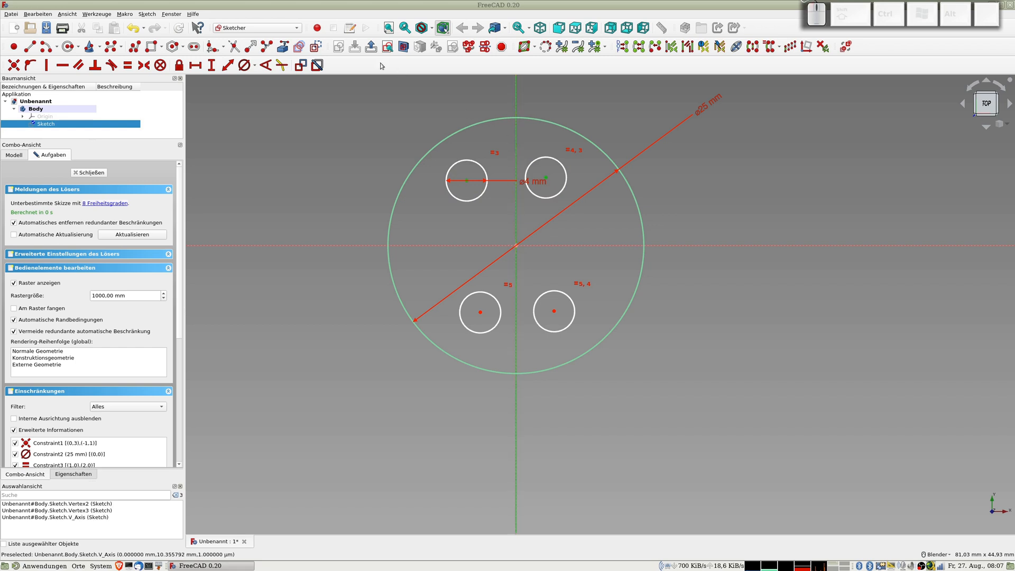
click(146, 68)
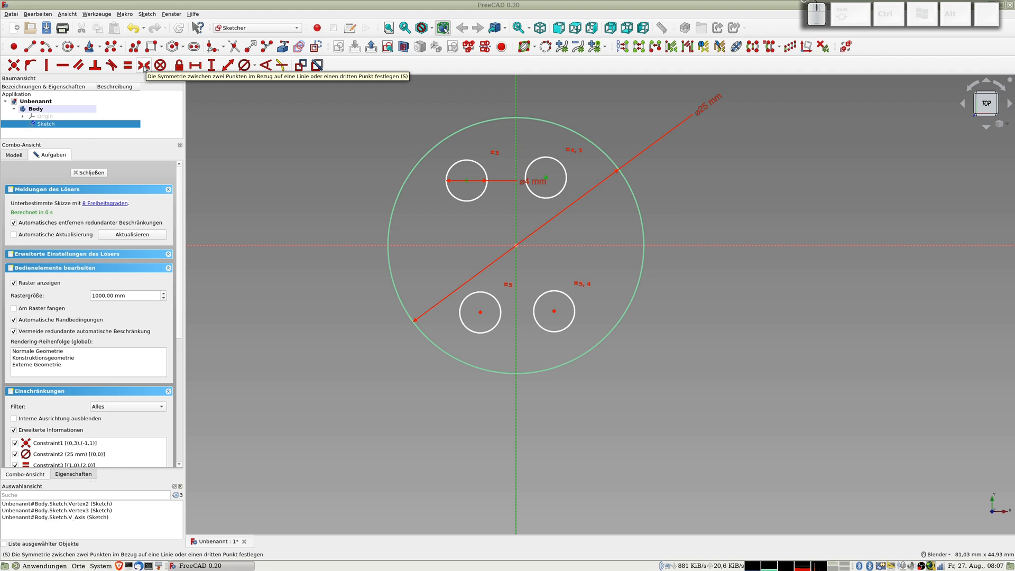
click(144, 65)
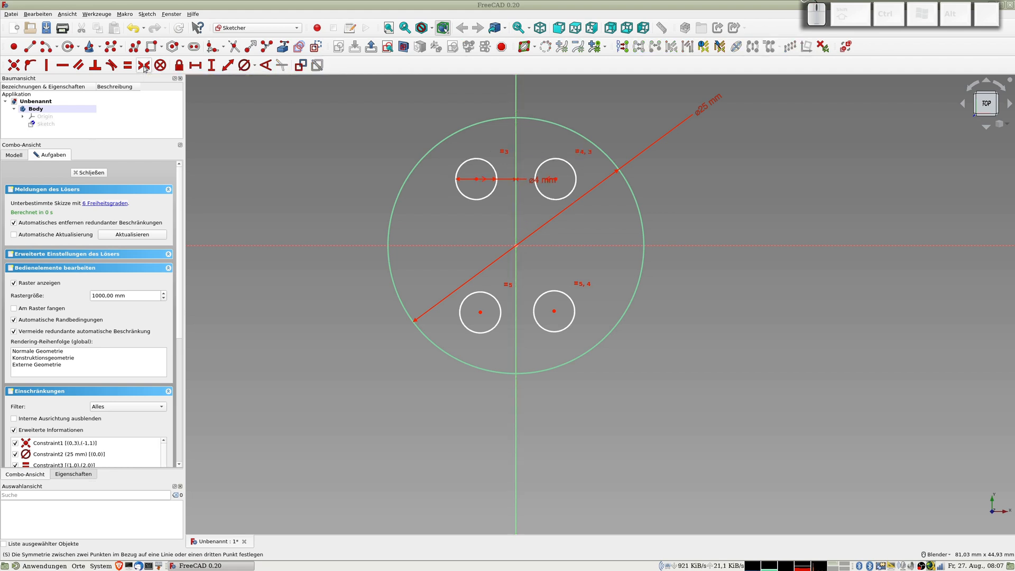
Step: Constrain the centres of the upper-left and lower-left small circles to be symmetric about the horizontal axis
click(477, 179)
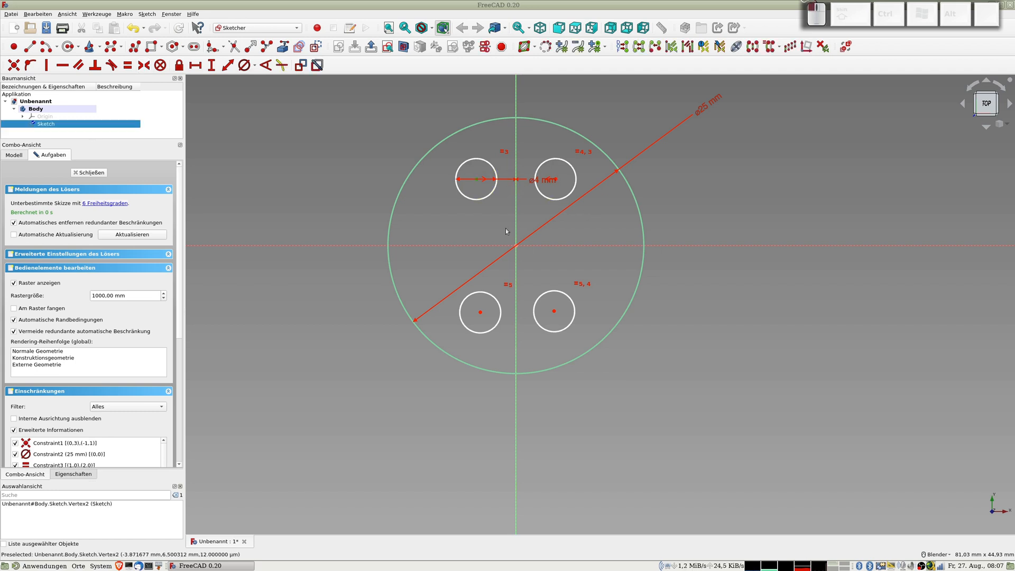
click(480, 312)
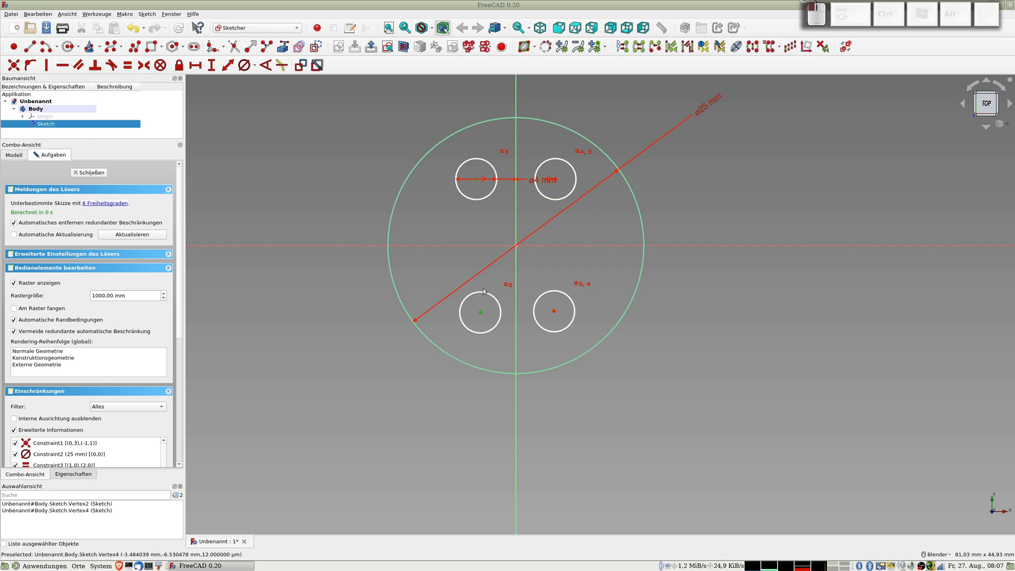
click(477, 247)
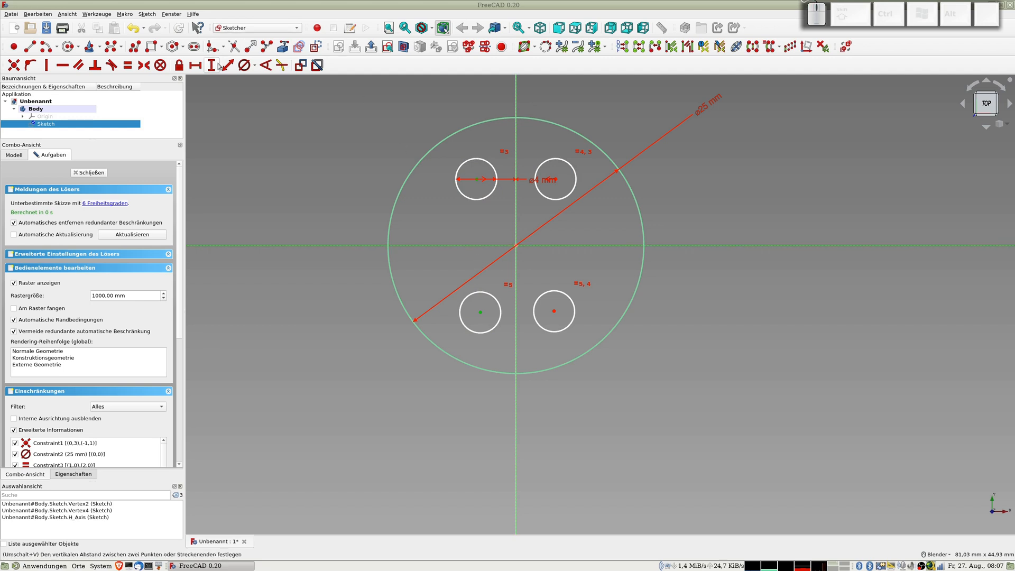
click(144, 65)
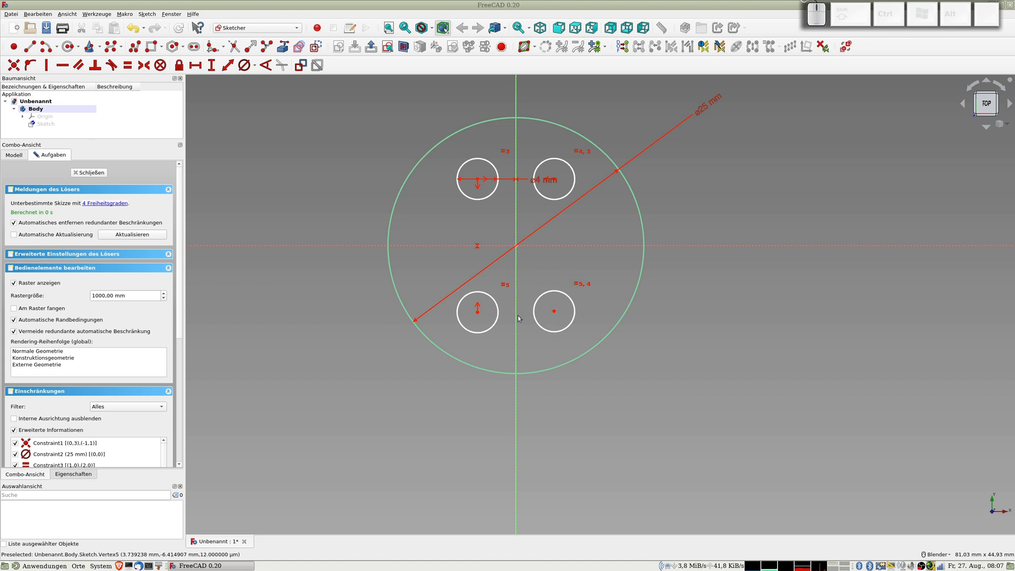
Step: Constrain the two lower circles' centres symmetrically about the vertical axis and shift the upper-right circle slightly outward and toward the horizontal axis
click(478, 312)
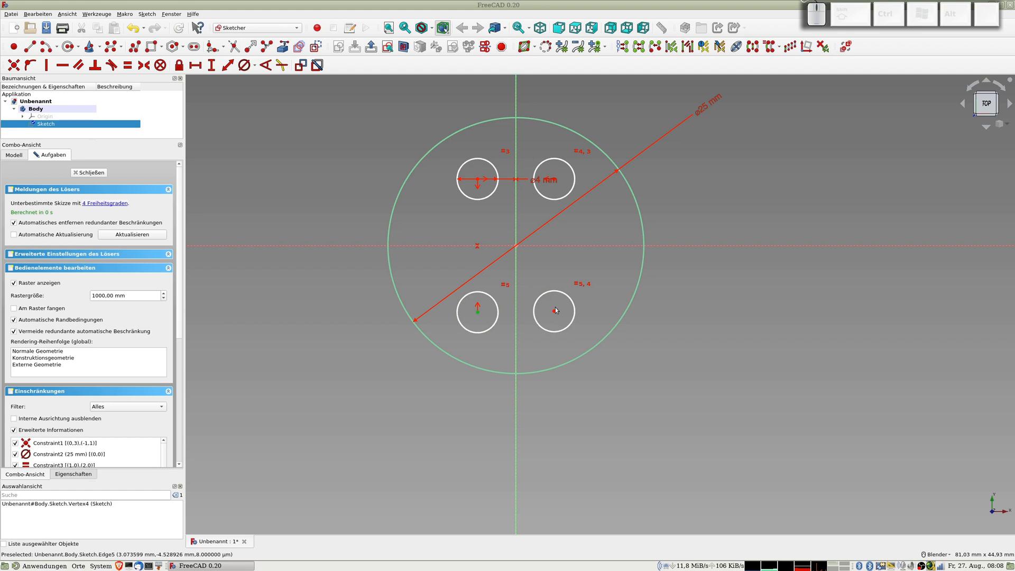
click(554, 312)
click(516, 314)
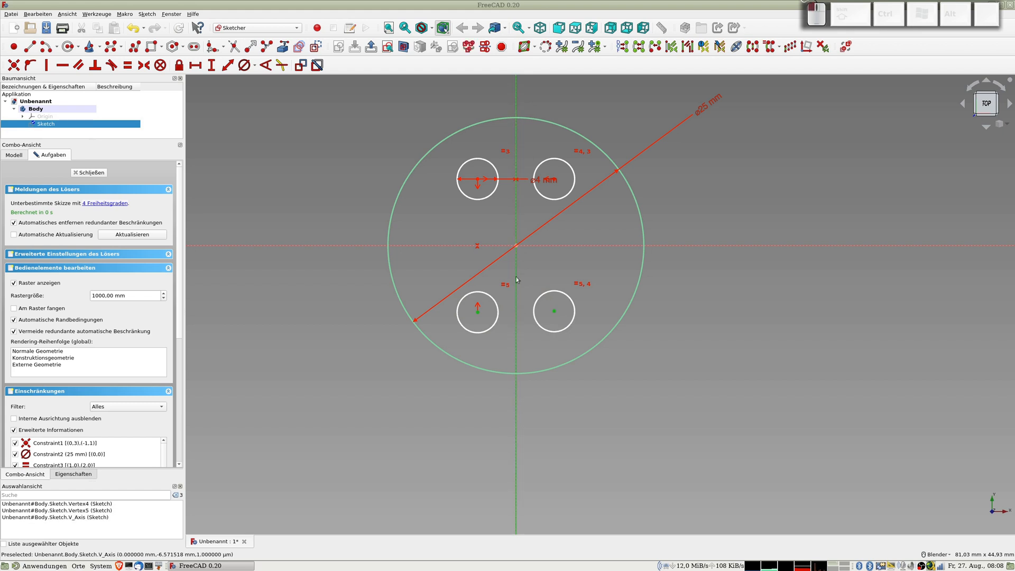
click(144, 66)
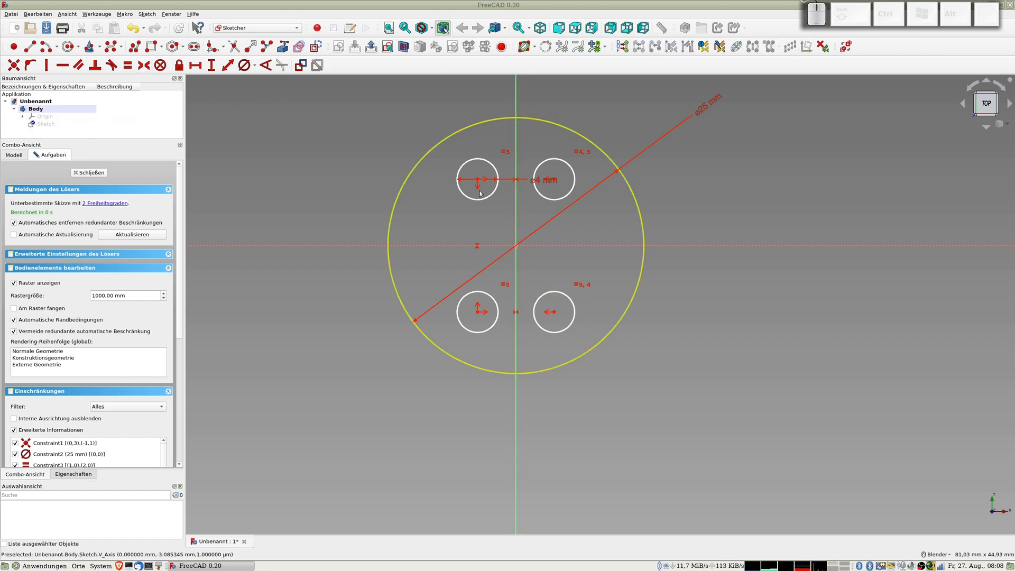
mouse_move(554, 179)
mouse_down()
mouse_move(571, 183)
mouse_move(552, 169)
mouse_move(559, 204)
mouse_move(581, 173)
mouse_move(564, 174)
mouse_move(562, 206)
mouse_move(564, 177)
mouse_move(563, 196)
mouse_up()
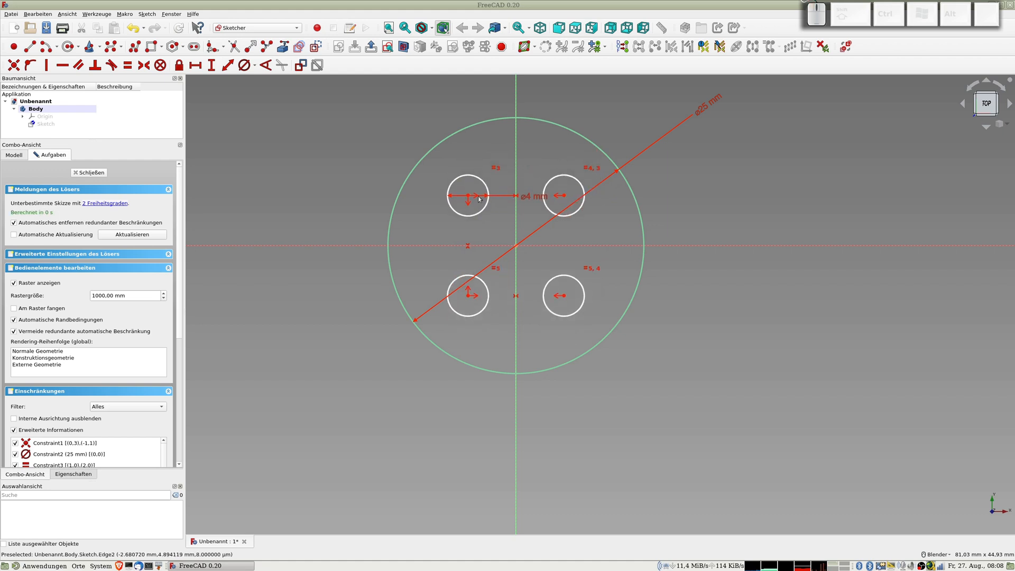
Step: Constrain the horizontal distance between the centres of the two upper small circles to 10 mm
click(563, 196)
click(563, 197)
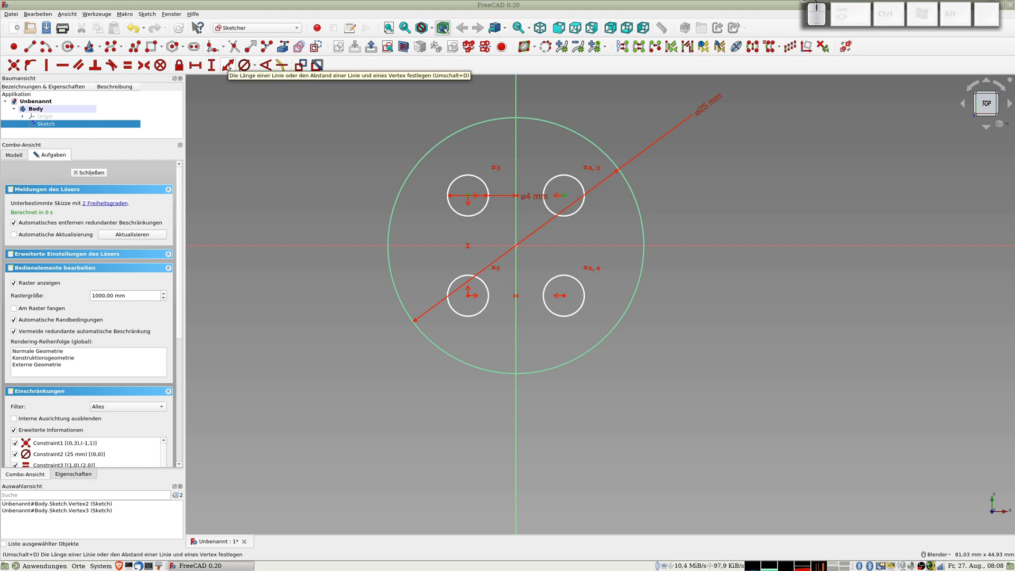
click(195, 66)
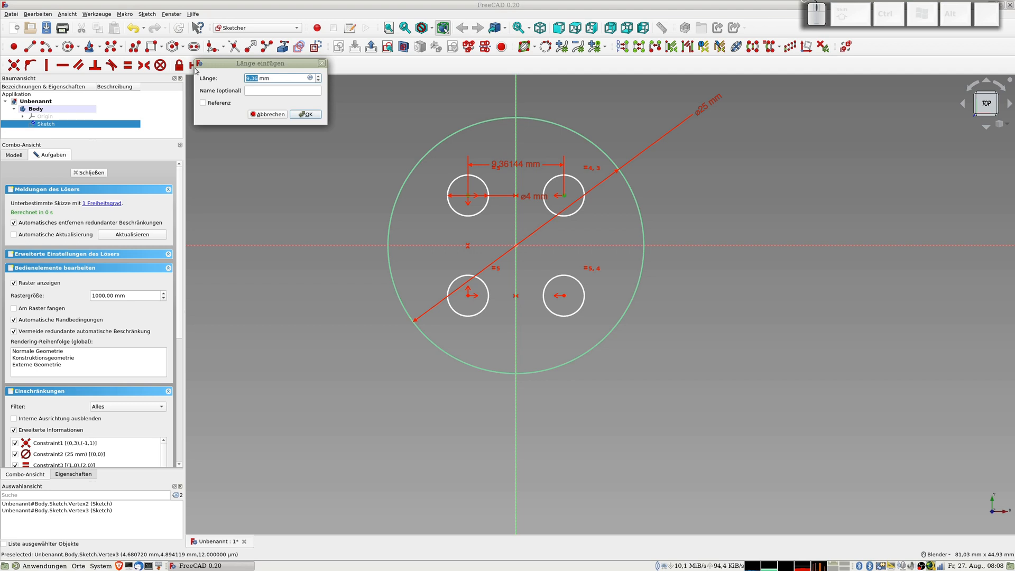
text(10)
key(Return)
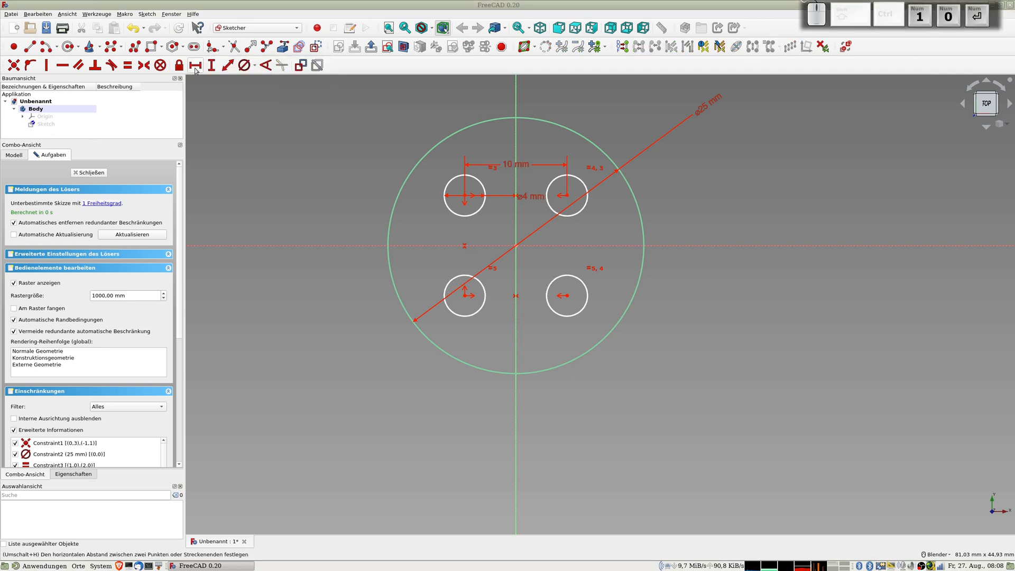
Step: Constrain the vertical distance between the centres of the upper-left and lower-left small circles to 10 mm
click(464, 195)
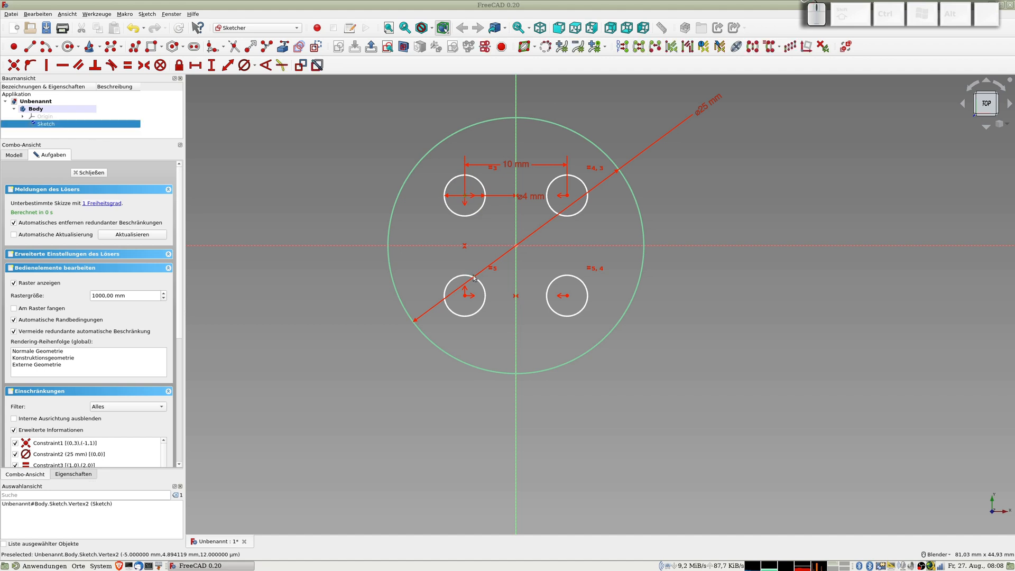
click(465, 295)
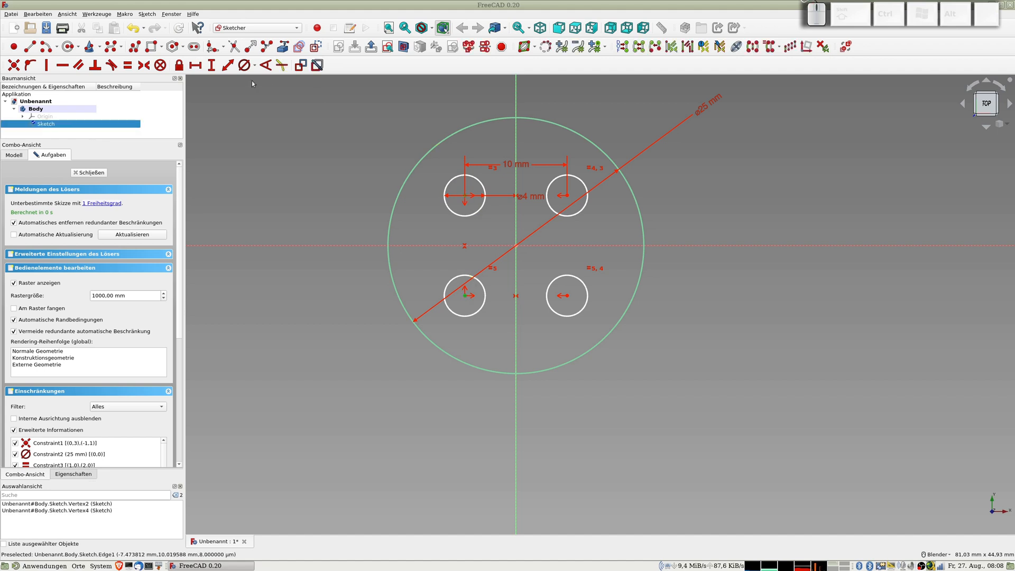
click(212, 66)
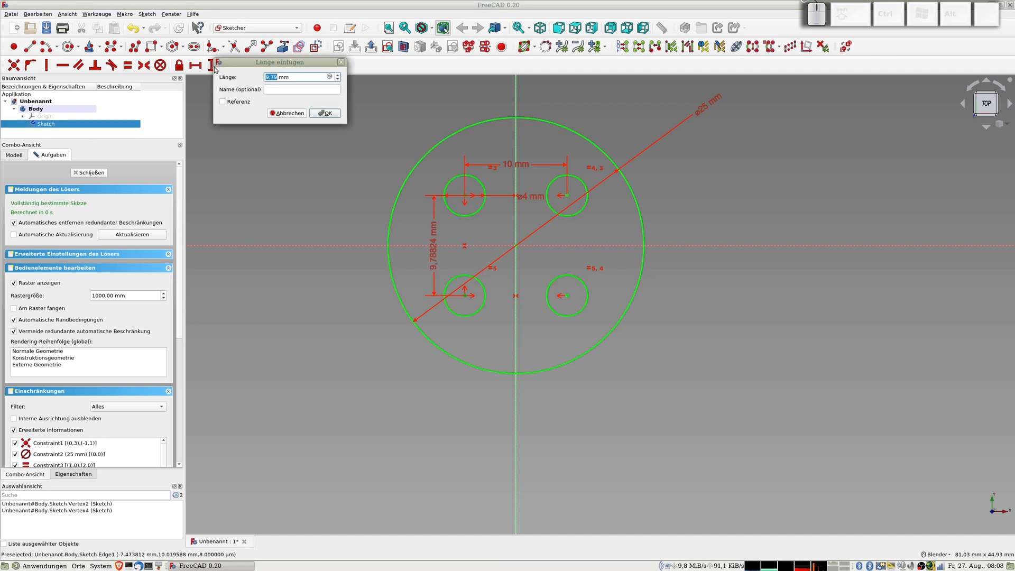
text(10)
key(Return)
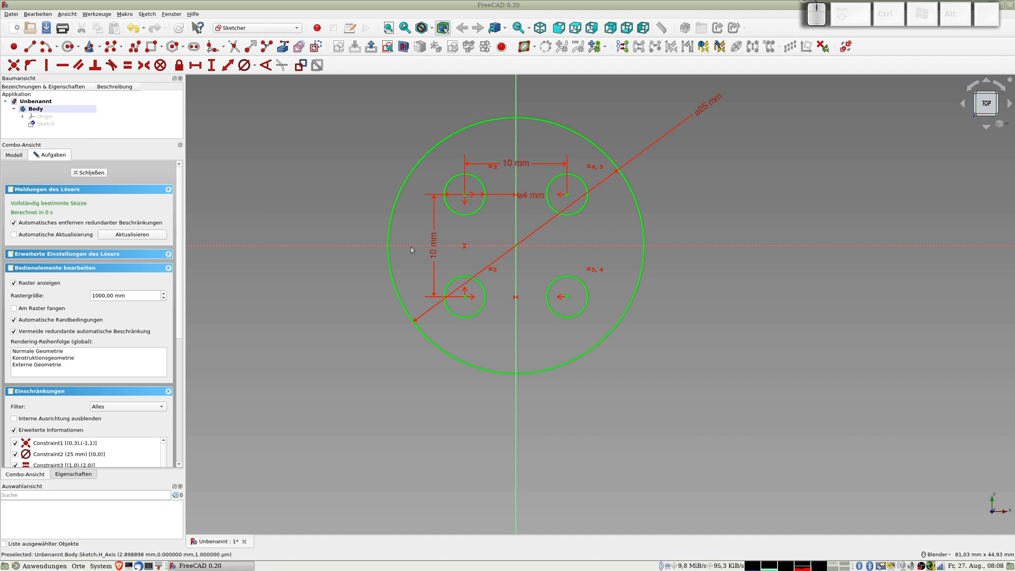
Step: Move the two 10 mm distance labels and both diameter labels outside the large circle and close the sketch
drag(435, 253, 339, 366)
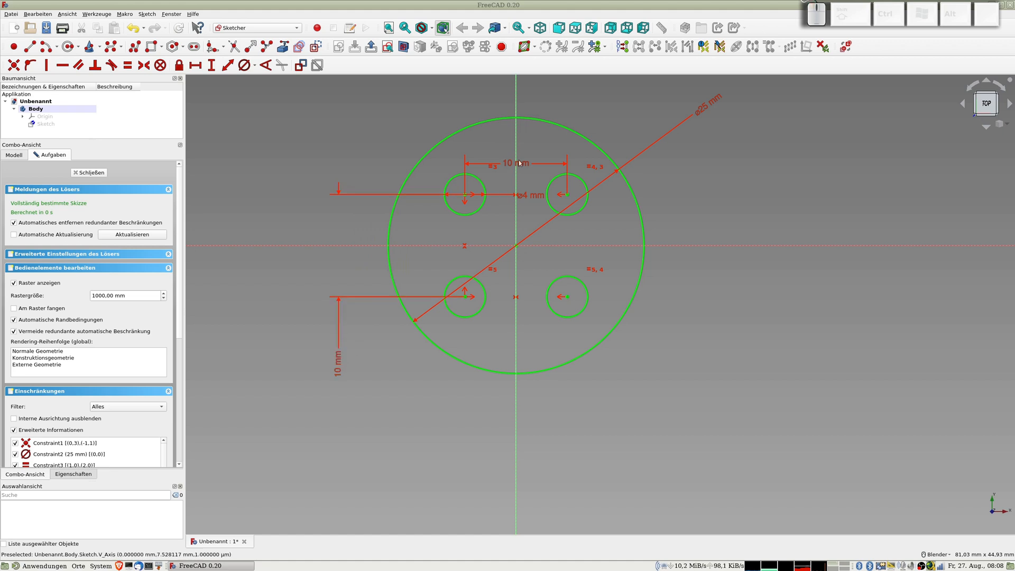
drag(518, 164, 376, 98)
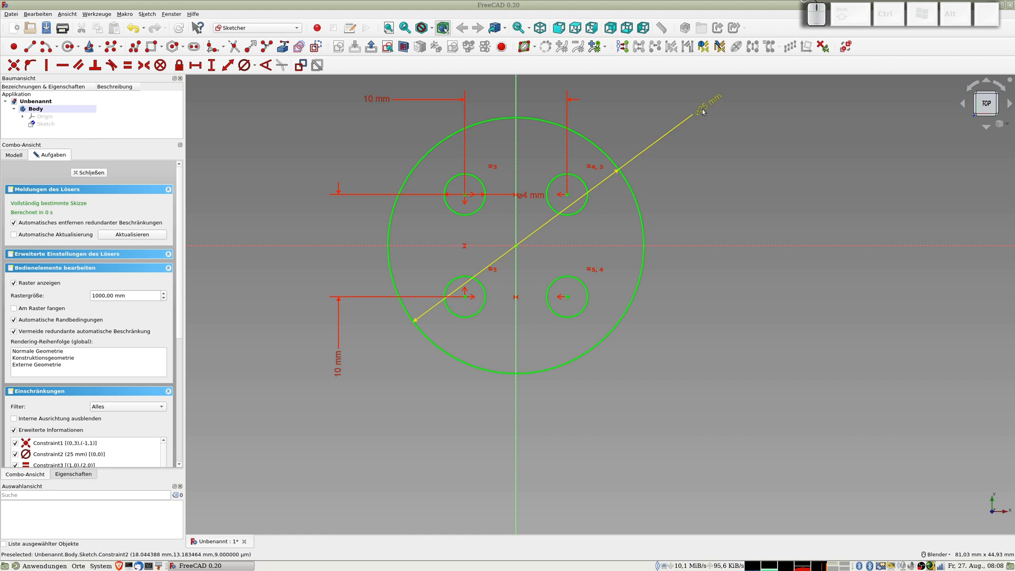
drag(705, 110, 790, 151)
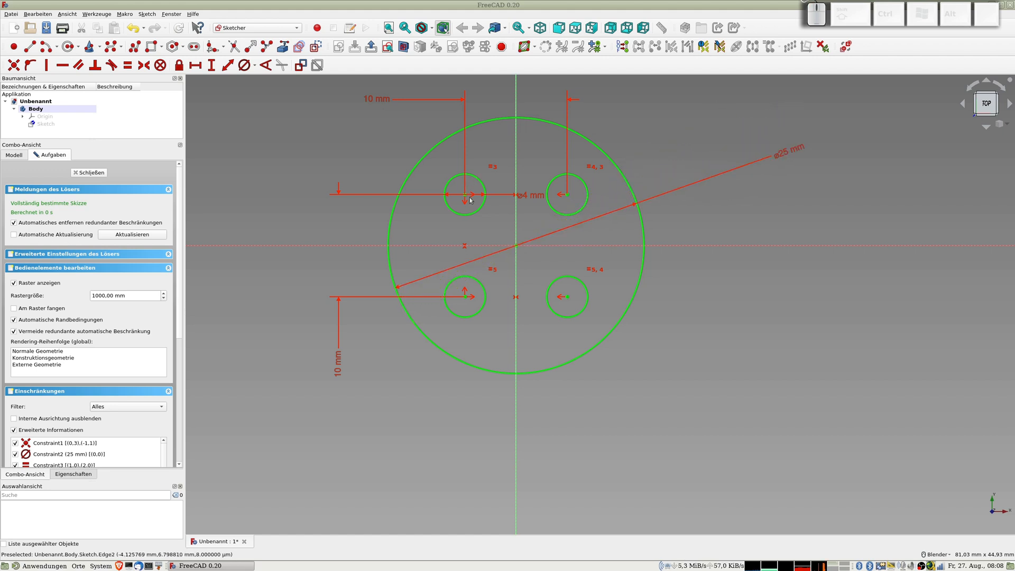
drag(529, 197, 386, 141)
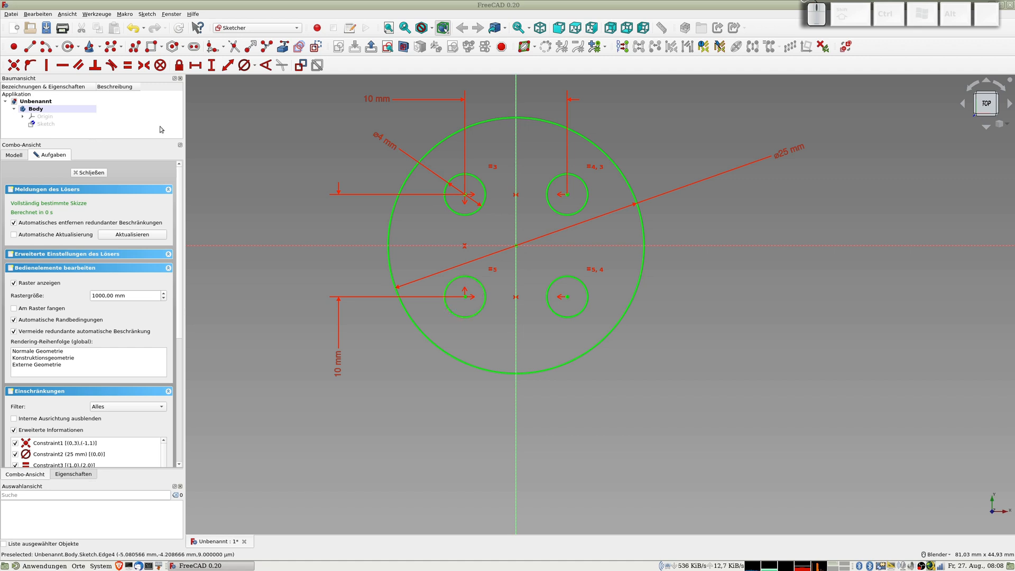
click(84, 174)
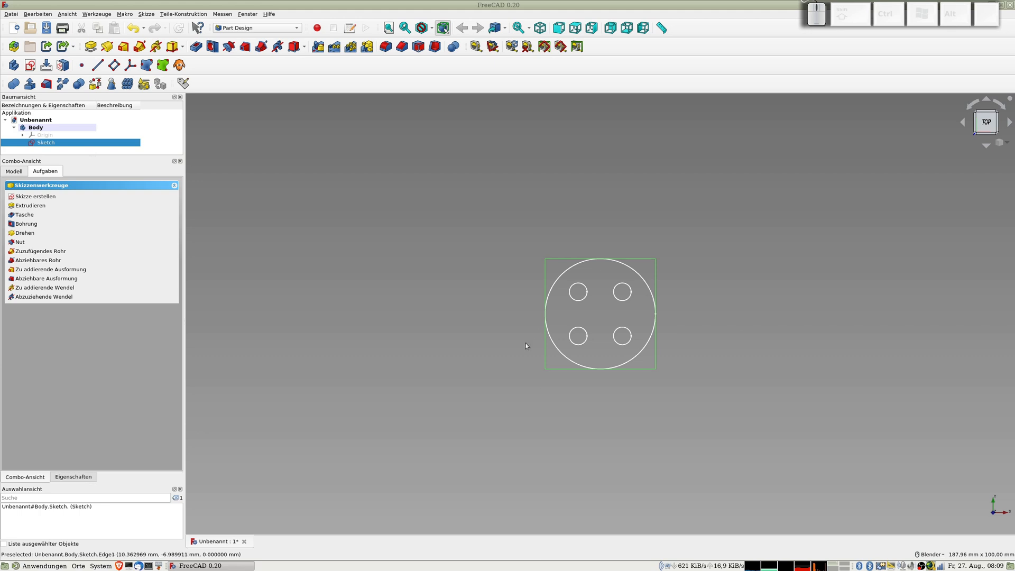
Step: Examine the finished sketch in 3D from tilted angles and at different distances by orbiting, panning and zooming
mouse_move(700, 383)
middle_down()
mouse_move(695, 344)
mouse_move(734, 306)
mouse_move(763, 342)
mouse_move(693, 344)
middle_up()
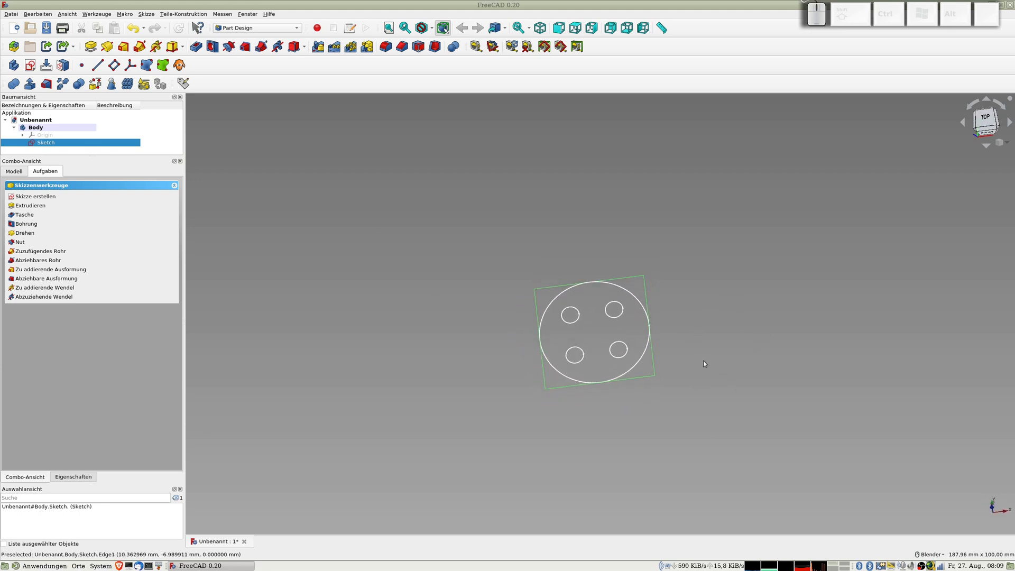
mouse_move(528, 386)
middle_down()
mouse_move(554, 364)
mouse_move(557, 385)
mouse_move(571, 373)
mouse_move(534, 373)
mouse_move(515, 357)
mouse_move(567, 378)
middle_up()
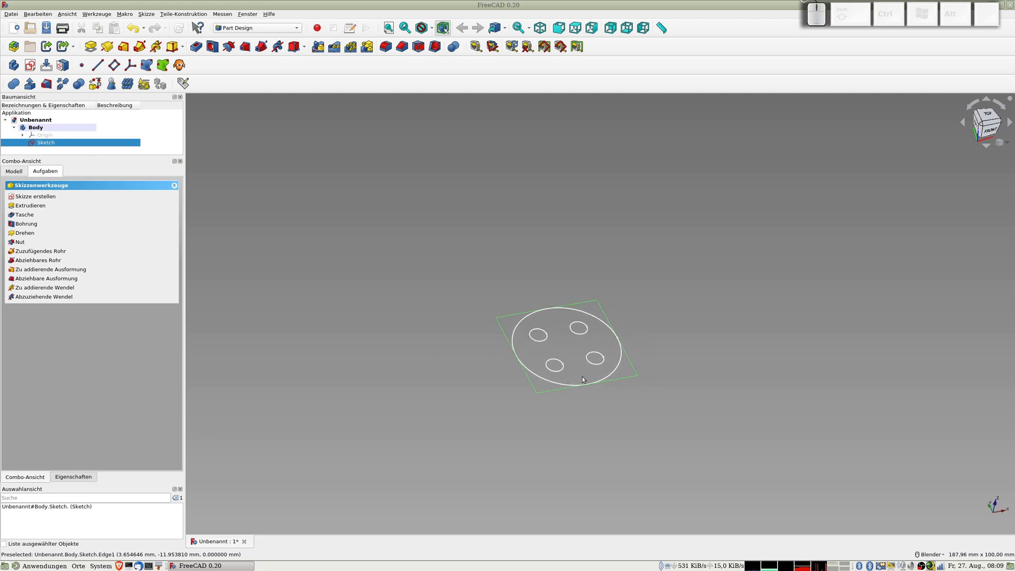
mouse_move(582, 381)
shift+middle_down()
mouse_move(565, 262)
mouse_move(588, 317)
mouse_move(508, 286)
mouse_move(568, 314)
mouse_move(565, 285)
mouse_move(551, 295)
shift+middle_up()
scroll(558, 301, up, 2)
scroll(558, 301, up, 1)
scroll(558, 301, down, 3)
scroll(558, 301, up, 2)
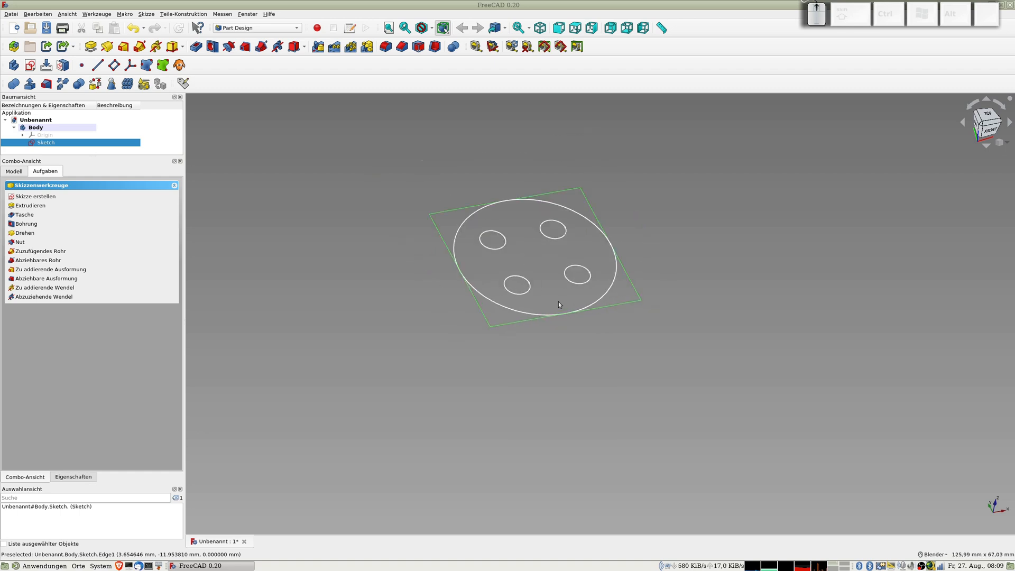
scroll(558, 301, down, 1)
scroll(557, 301, down, 3)
scroll(557, 301, up, 3)
scroll(556, 301, down, 1)
scroll(556, 301, up, 4)
scroll(557, 301, down, 3)
scroll(557, 301, up, 3)
middle_drag(557, 302, 529, 281)
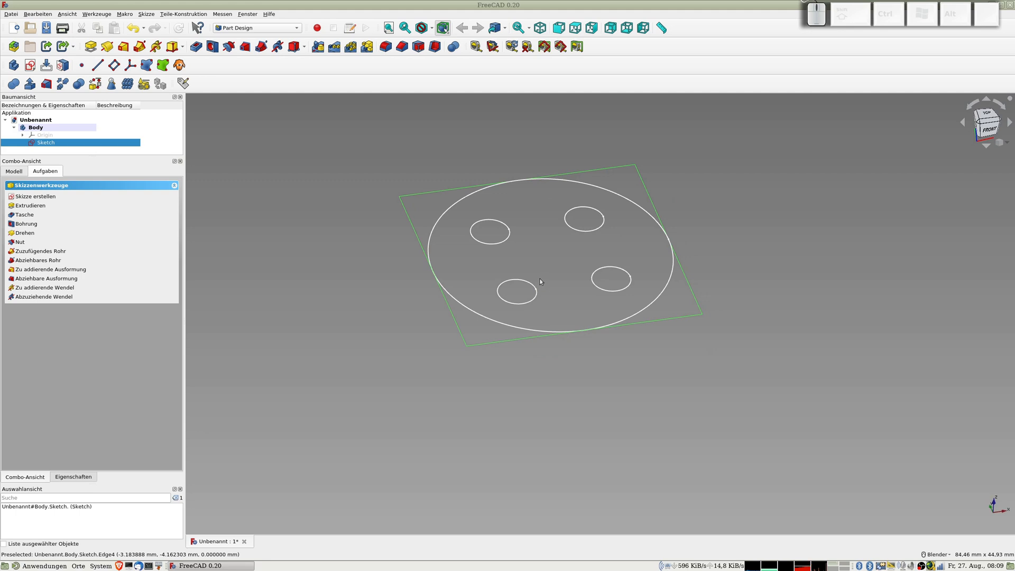
mouse_move(540, 280)
middle_down()
mouse_move(537, 269)
mouse_move(537, 291)
mouse_move(503, 226)
mouse_move(536, 256)
mouse_move(528, 314)
mouse_move(515, 291)
mouse_move(545, 251)
mouse_move(559, 270)
mouse_move(487, 249)
mouse_move(660, 318)
mouse_move(517, 267)
middle_up()
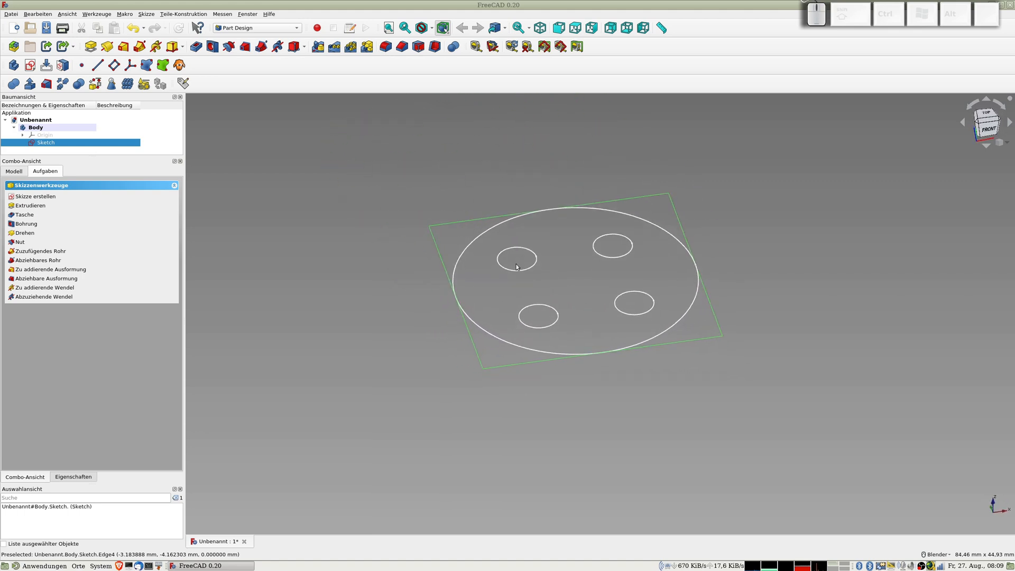
mouse_move(578, 281)
ctrl+middle_down()
mouse_move(594, 287)
mouse_move(574, 271)
mouse_move(607, 341)
mouse_move(550, 253)
mouse_move(555, 317)
mouse_move(561, 268)
ctrl+middle_up()
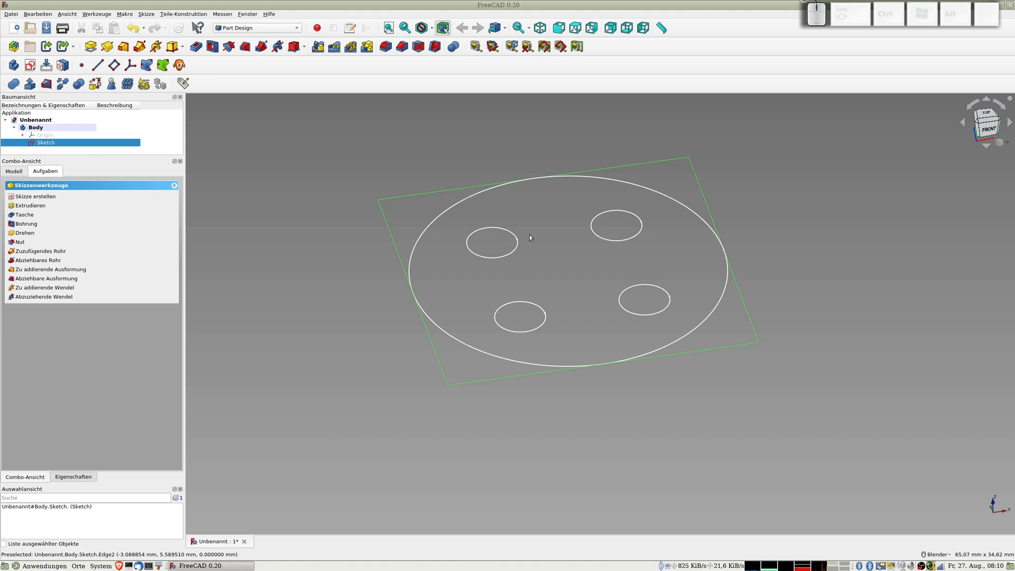
Step: View the sketch from the standard directions: top, front, right, bottom, left and rear, ending with the top view
click(987, 116)
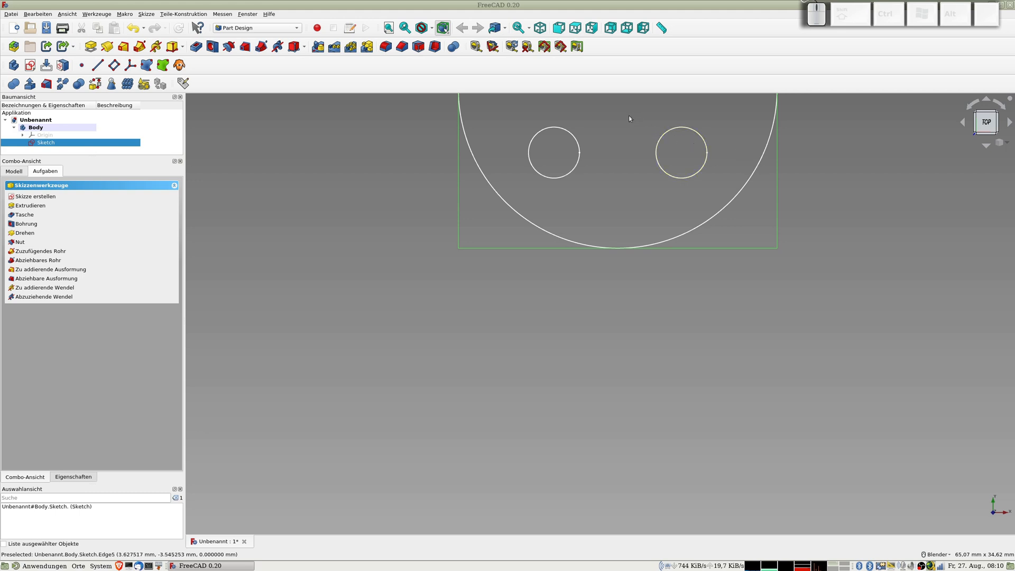
shift+middle_drag(629, 115, 598, 321)
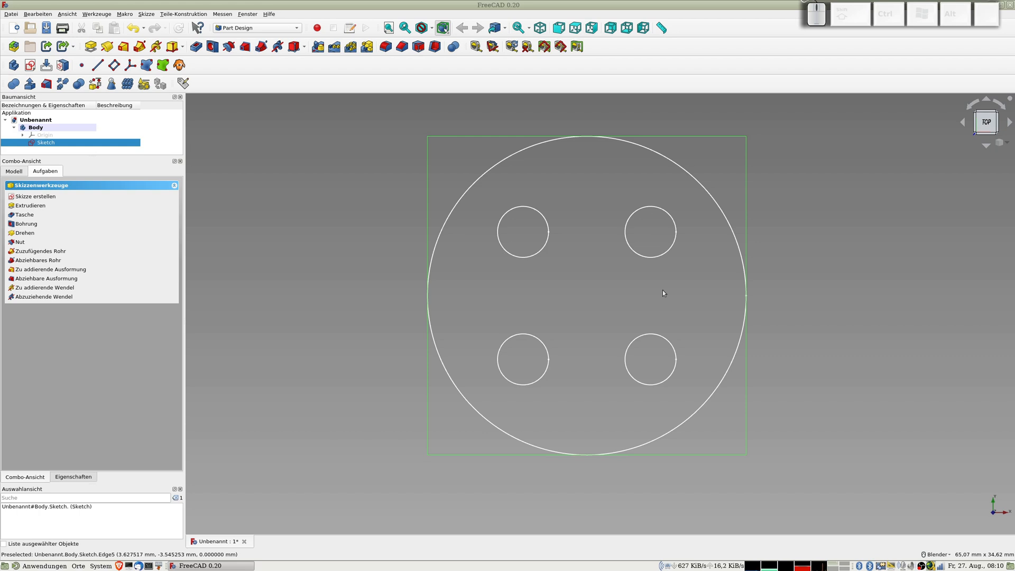
key(1)
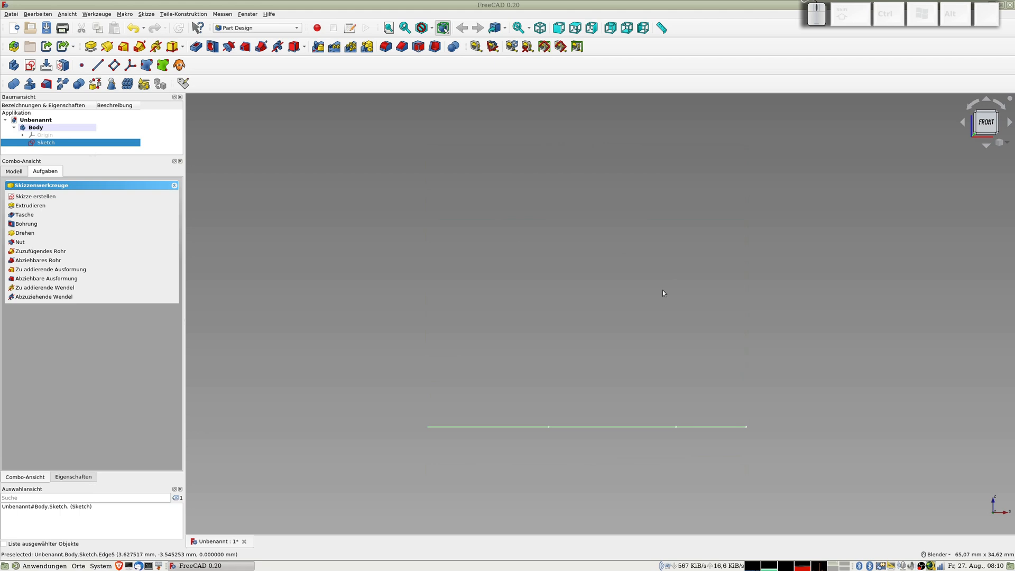
key(3)
key(5)
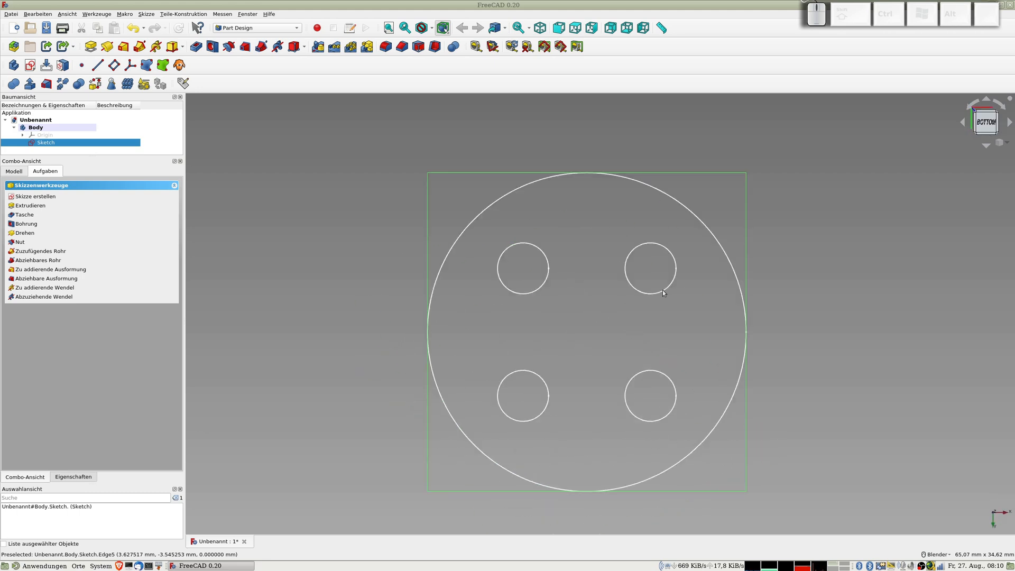
key(6)
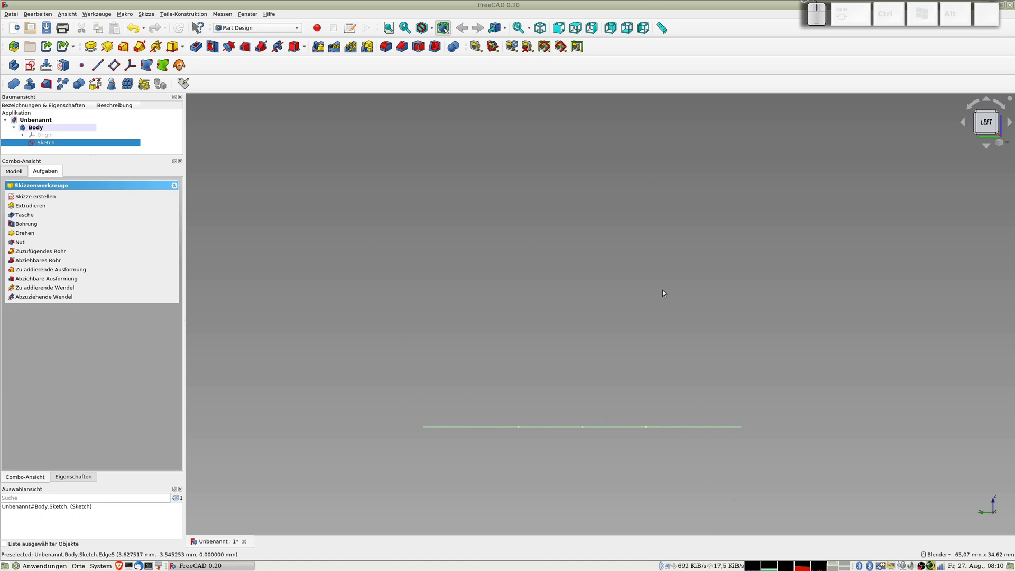
key(4)
key(1)
key(4)
key(1)
key(3)
key(6)
key(2)
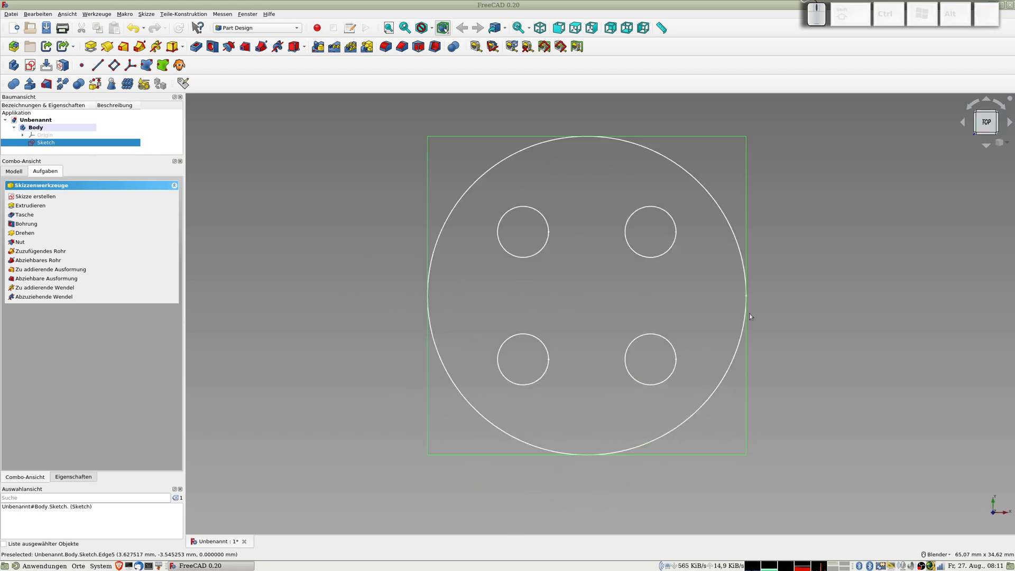
Step: Pad the sketch with the four holes to a length of 5 mm
middle_drag(696, 374, 672, 293)
shift+middle_drag(561, 440, 585, 313)
middle_drag(648, 360, 670, 346)
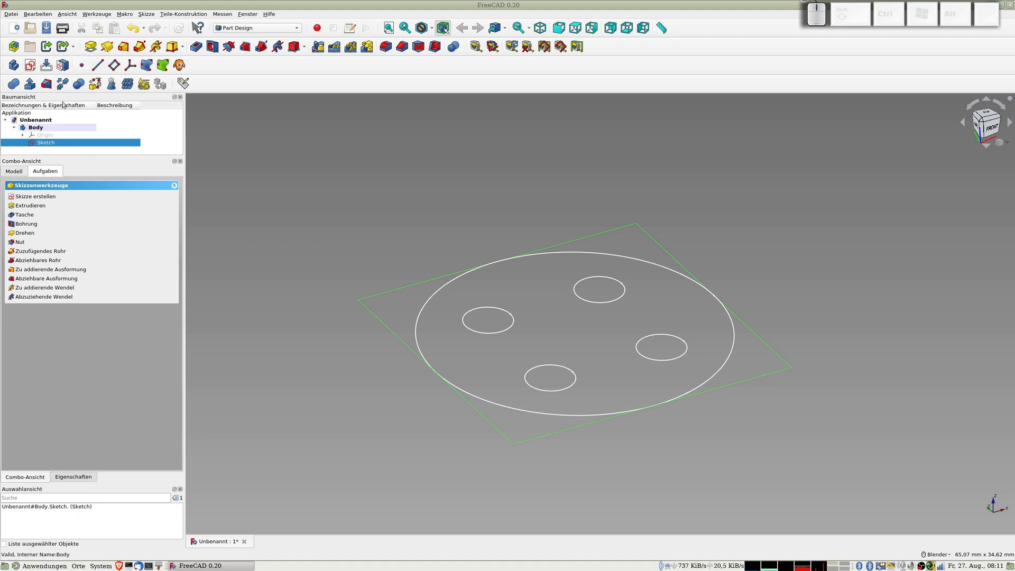
click(93, 49)
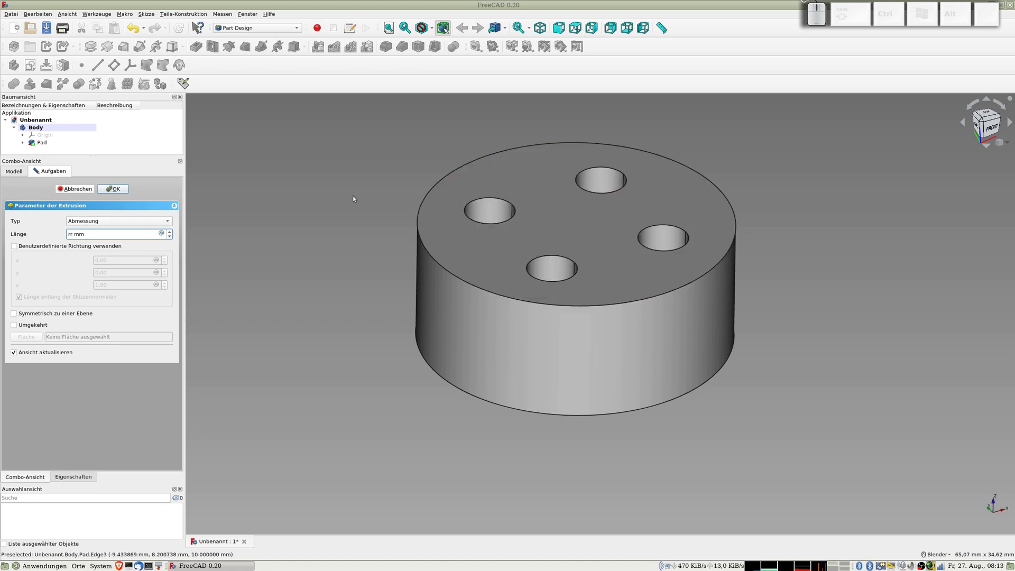
middle_drag(386, 186, 381, 213)
middle_drag(389, 206, 449, 236)
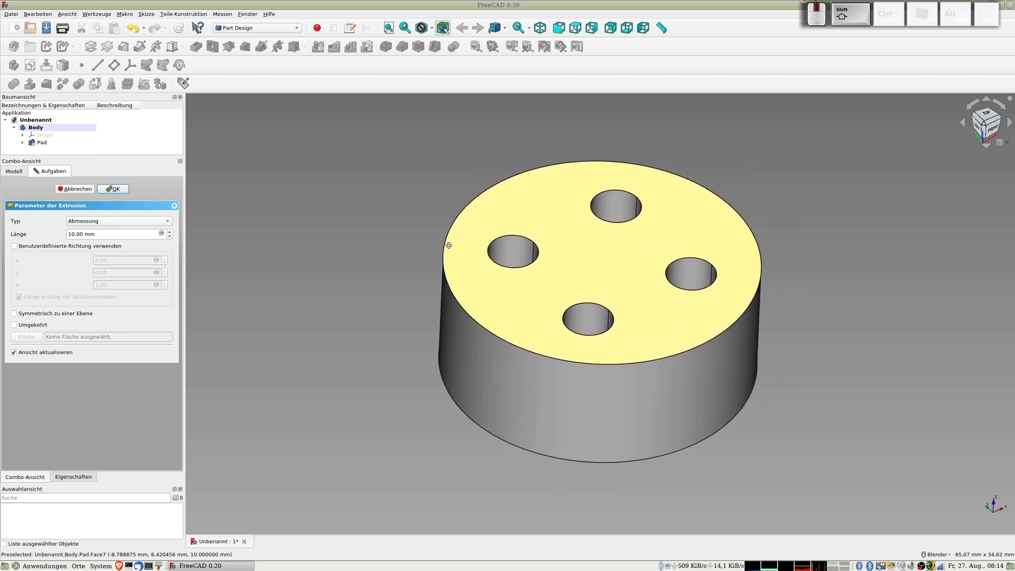
scroll(451, 253, down, 5)
scroll(453, 263, up, 3)
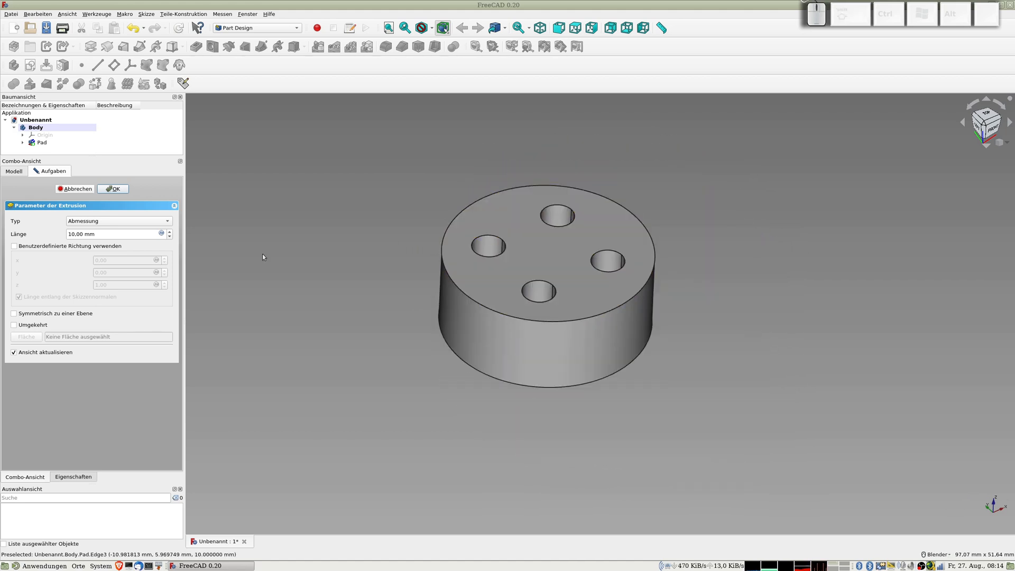
triple_click(103, 236)
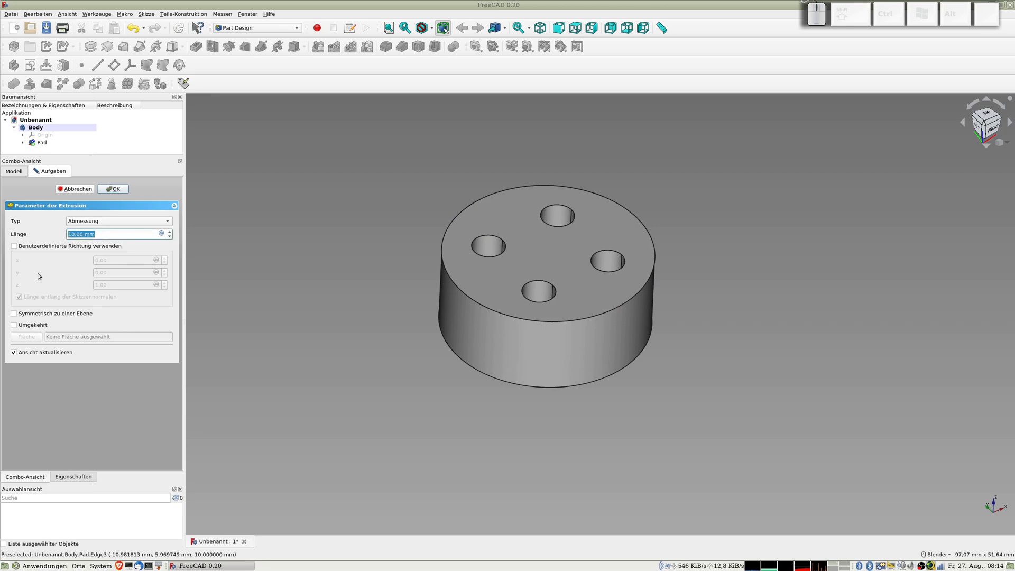
text(5)
key(Tab)
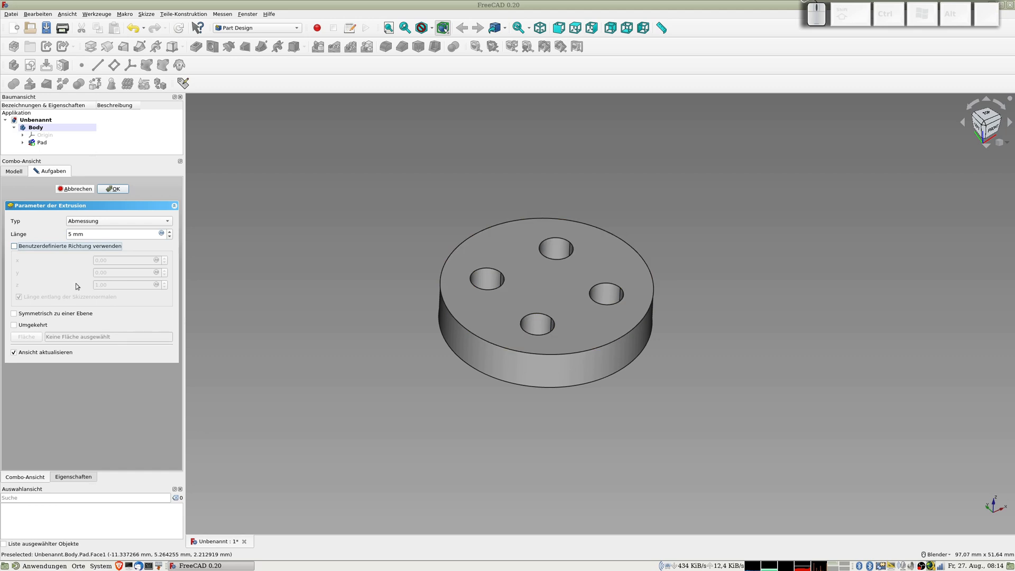
Step: Enable a custom direction for the pad and set its direction vector to x 1 and y 1
click(15, 247)
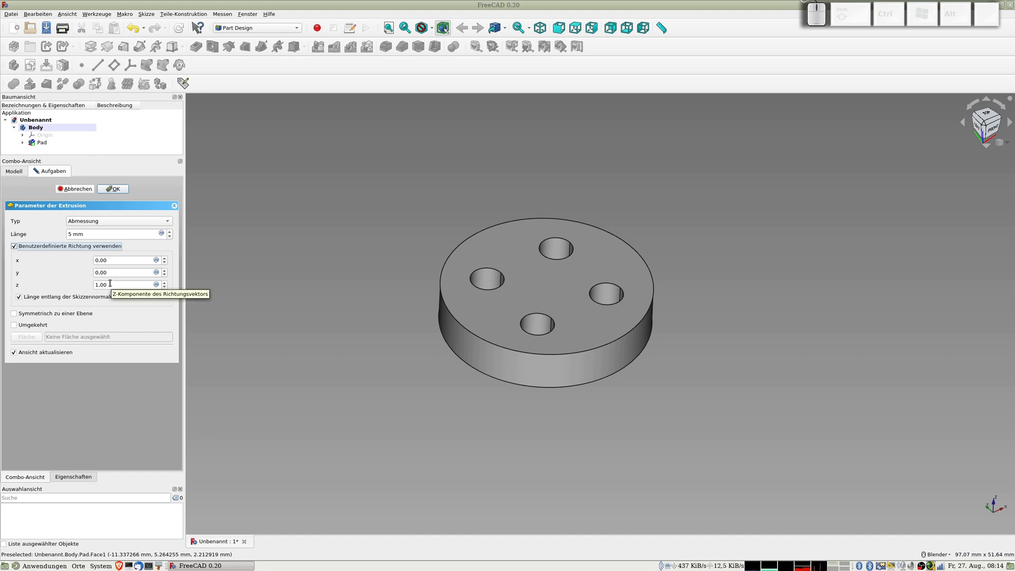
key(Tab)
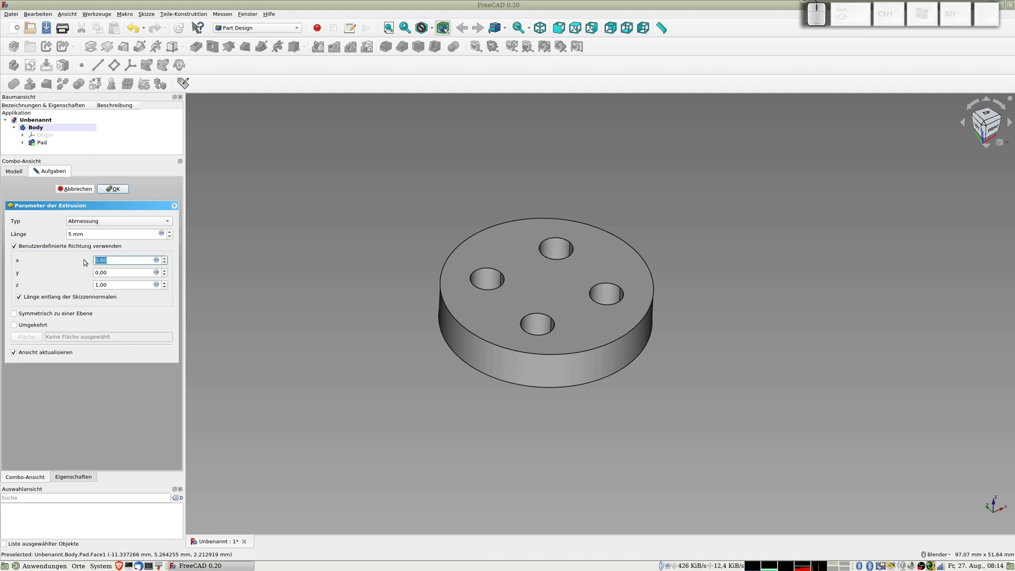
text(1)
key(Tab)
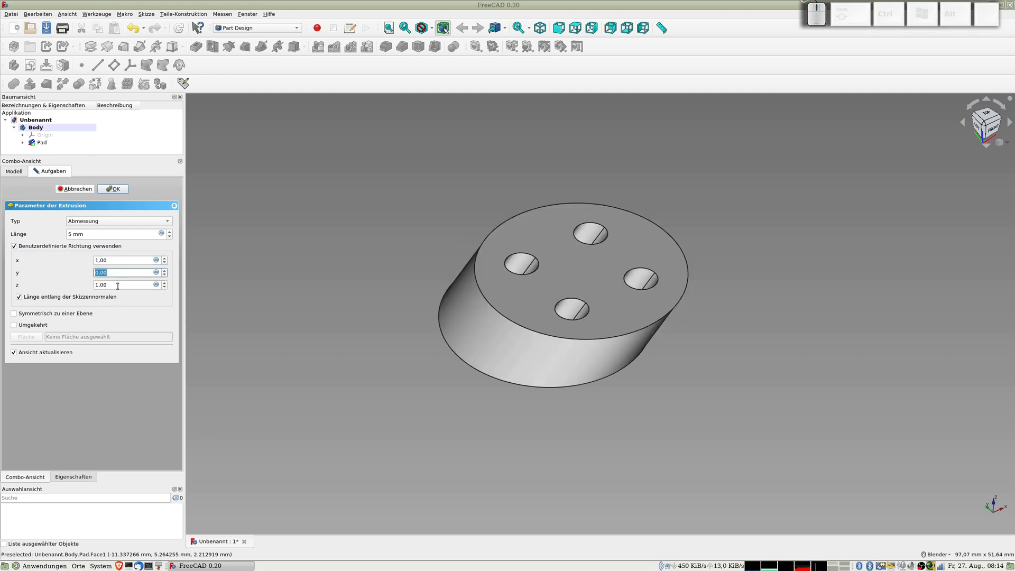
text(1)
key(Tab)
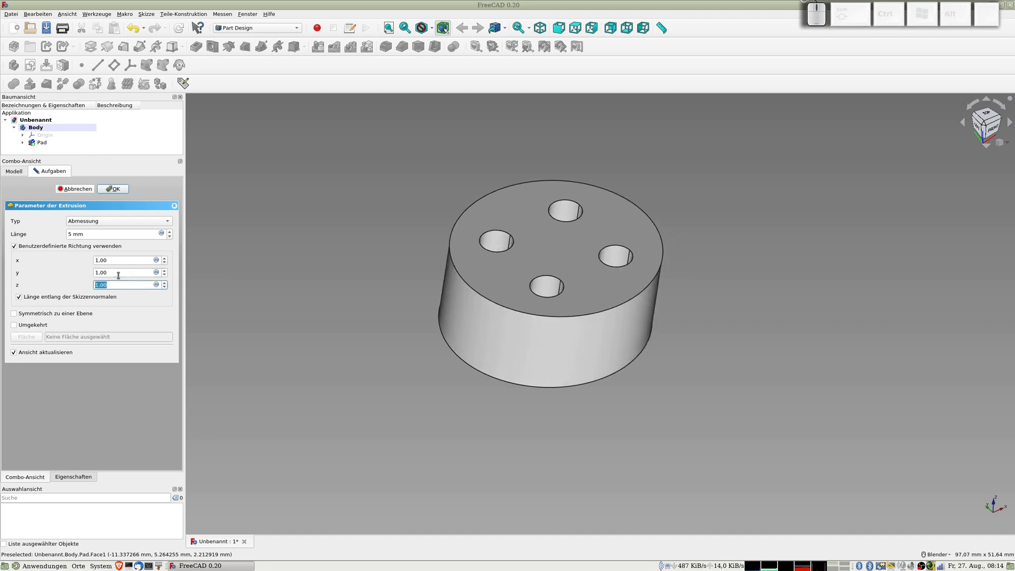
middle_drag(478, 379, 477, 347)
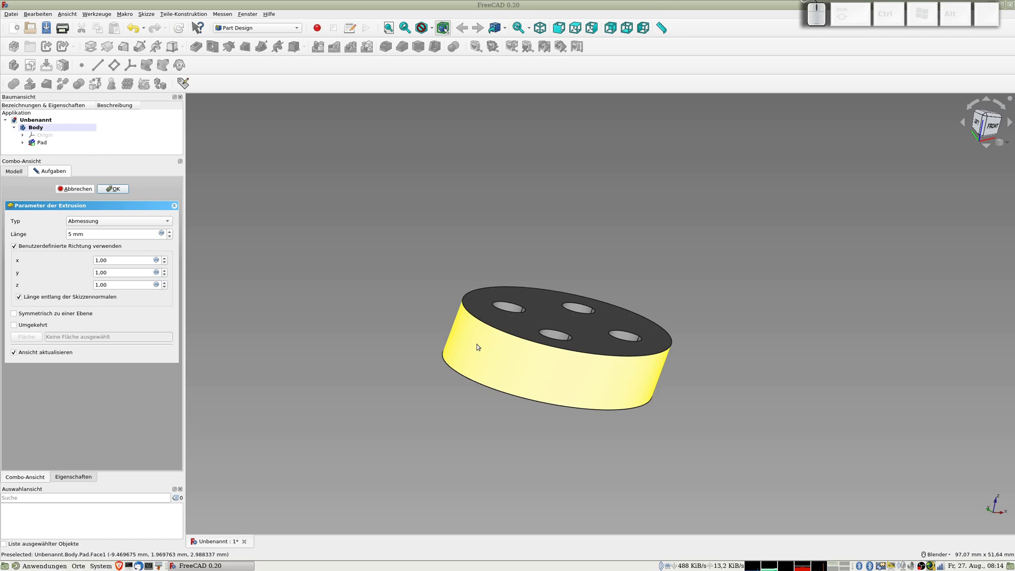
Step: Examine the slanted pad from the front, right and top views
key(1)
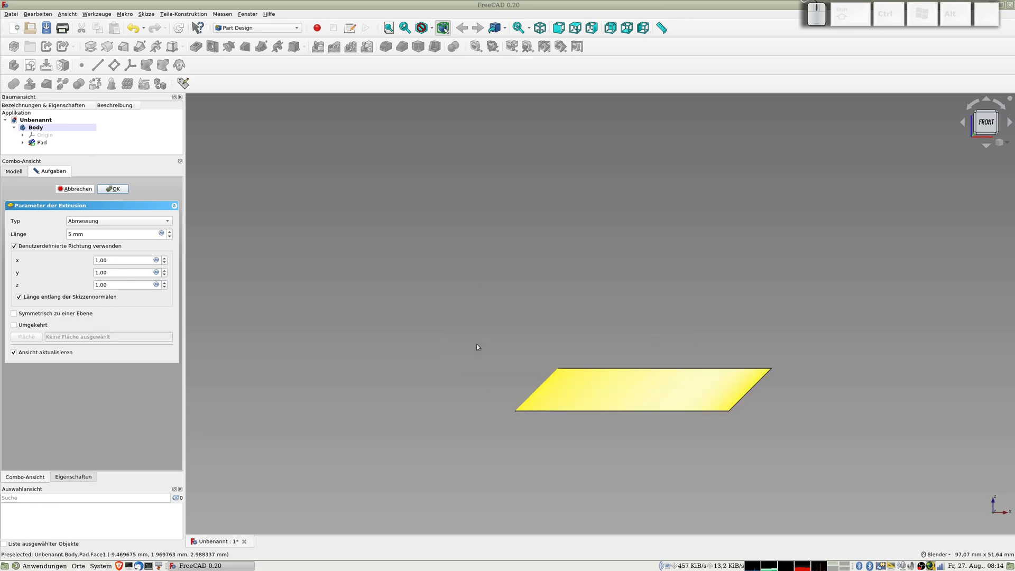
key(3)
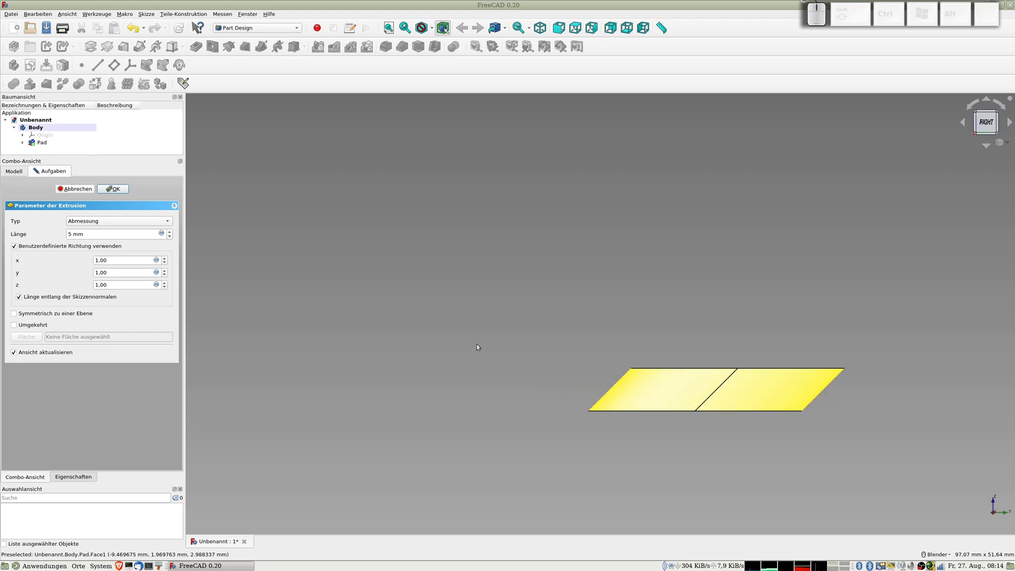
key(2)
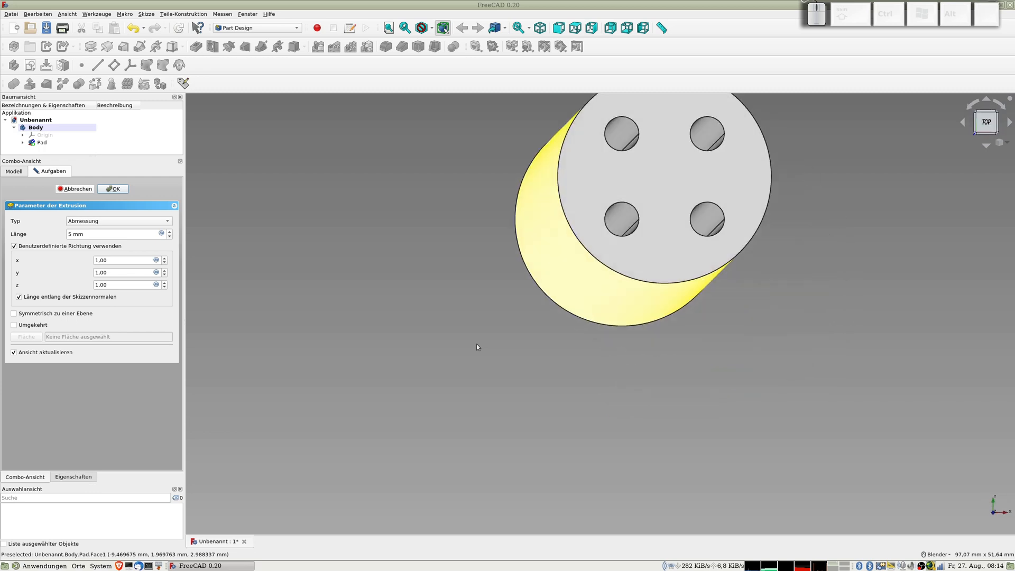
Step: Turn off the custom direction so the pad extrudes straight along the sketch normal
click(19, 248)
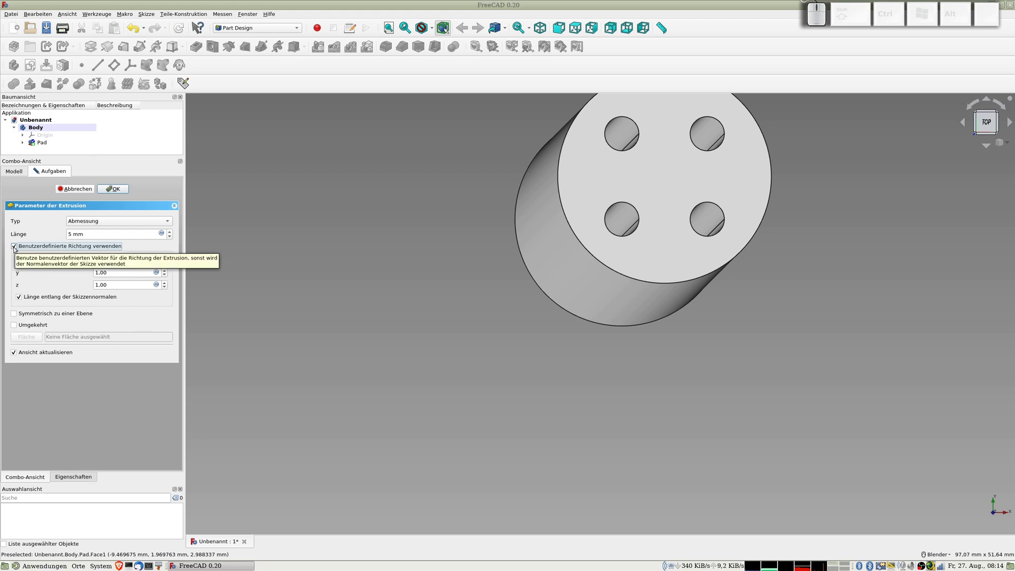
click(14, 248)
middle_drag(624, 370, 613, 338)
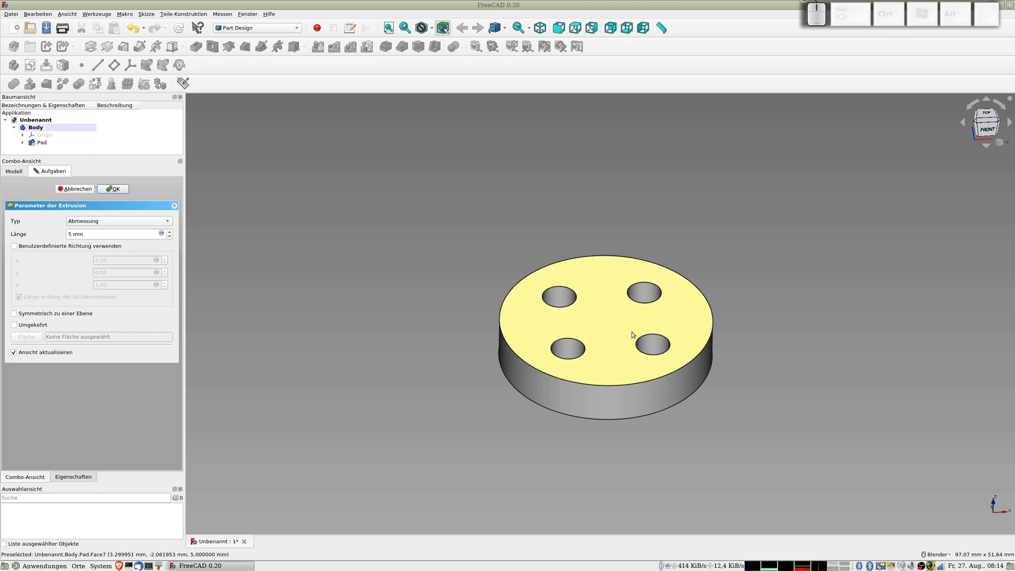
scroll(620, 345, up, 2)
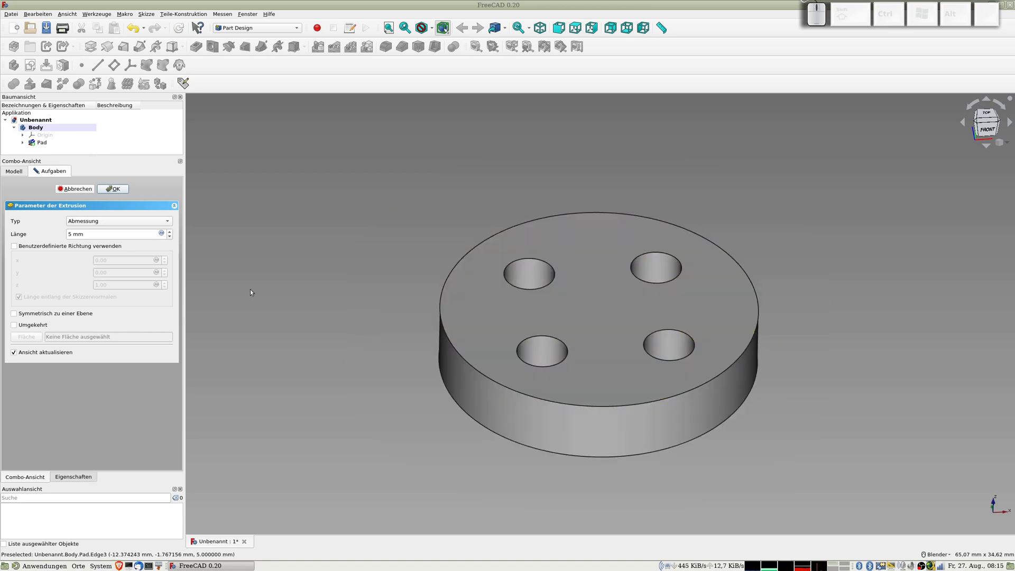
Step: Show the sketch beneath the pad in the 3D view and make the extrusion symmetric to the sketch plane
click(21, 142)
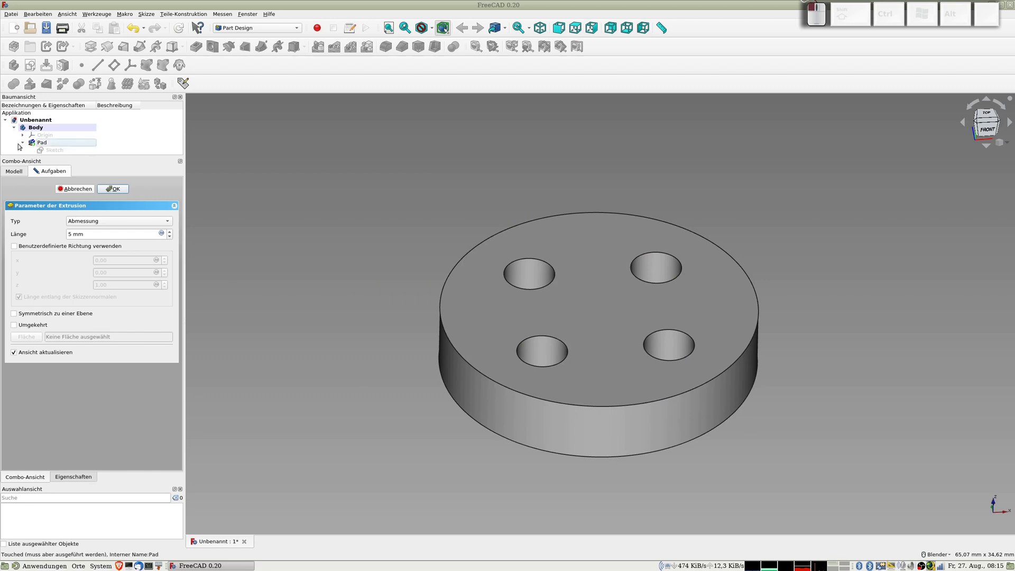
click(56, 151)
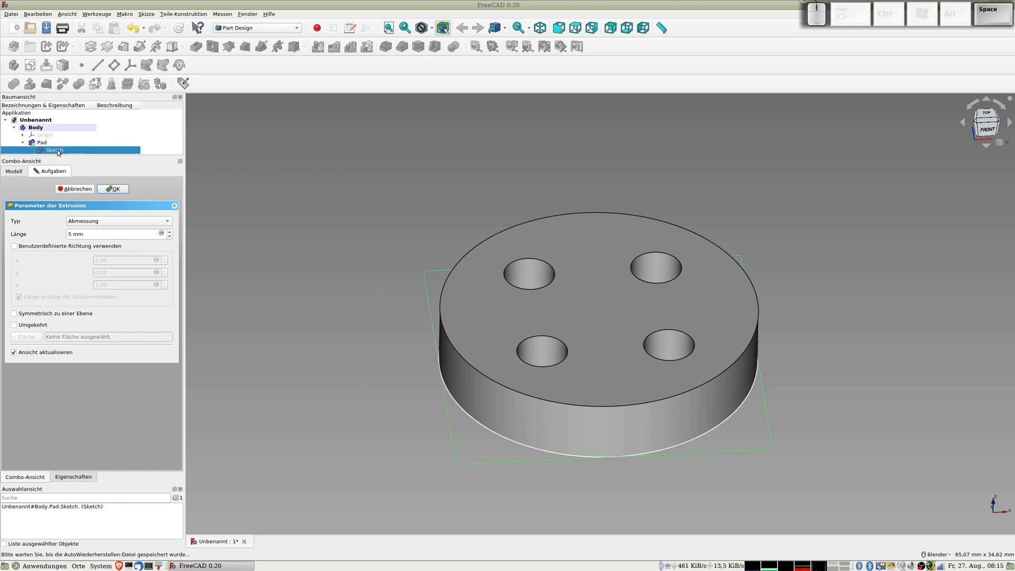
key(space)
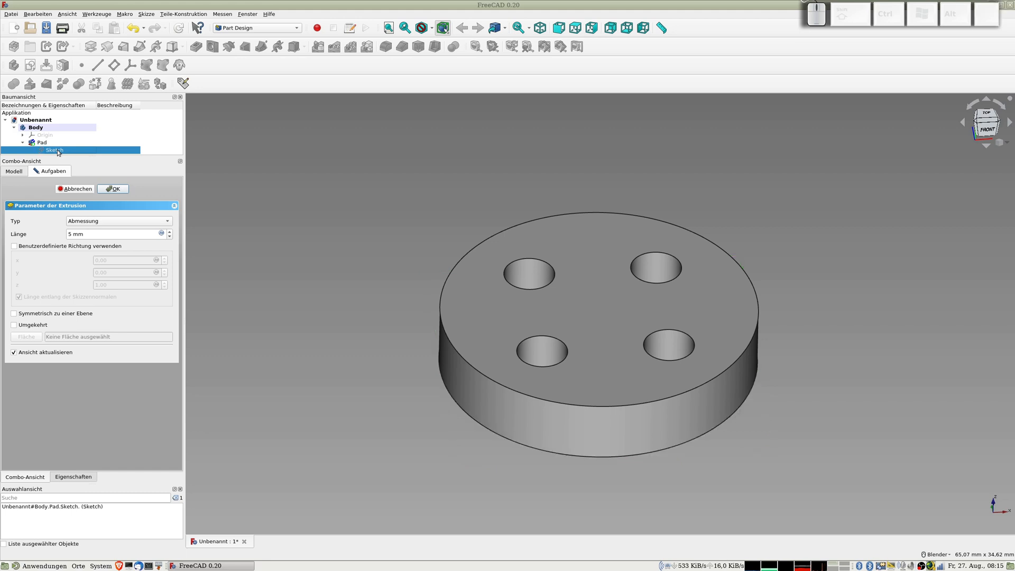
key(space)
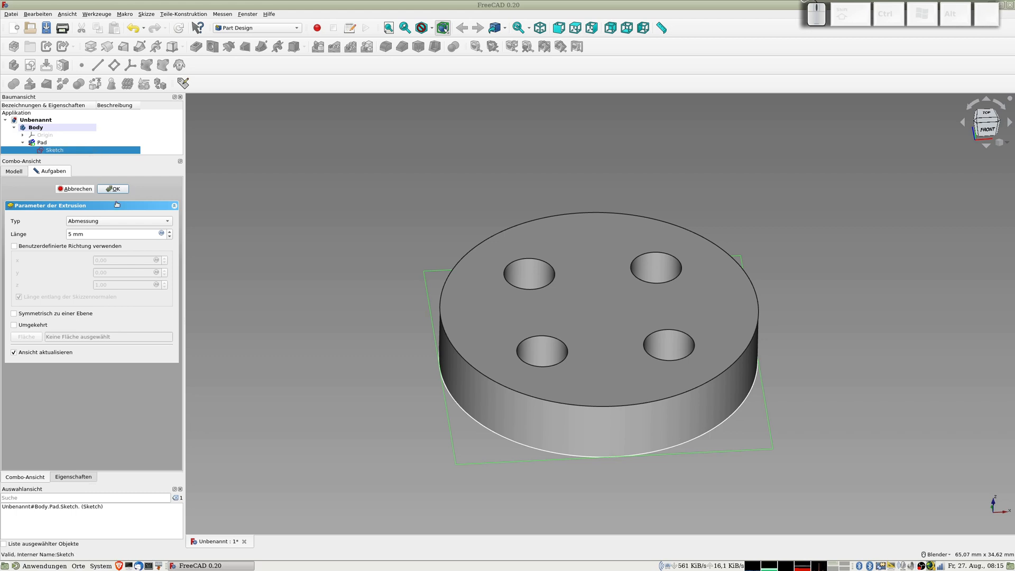
click(18, 316)
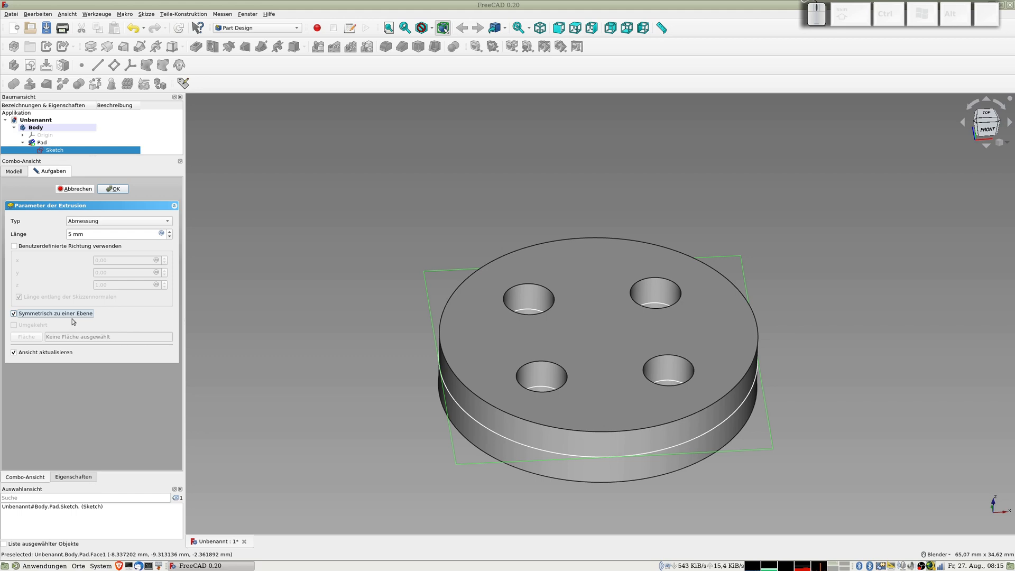
Step: Try the pad type Zur Letzten, followed by the type Zwei Längen
click(158, 221)
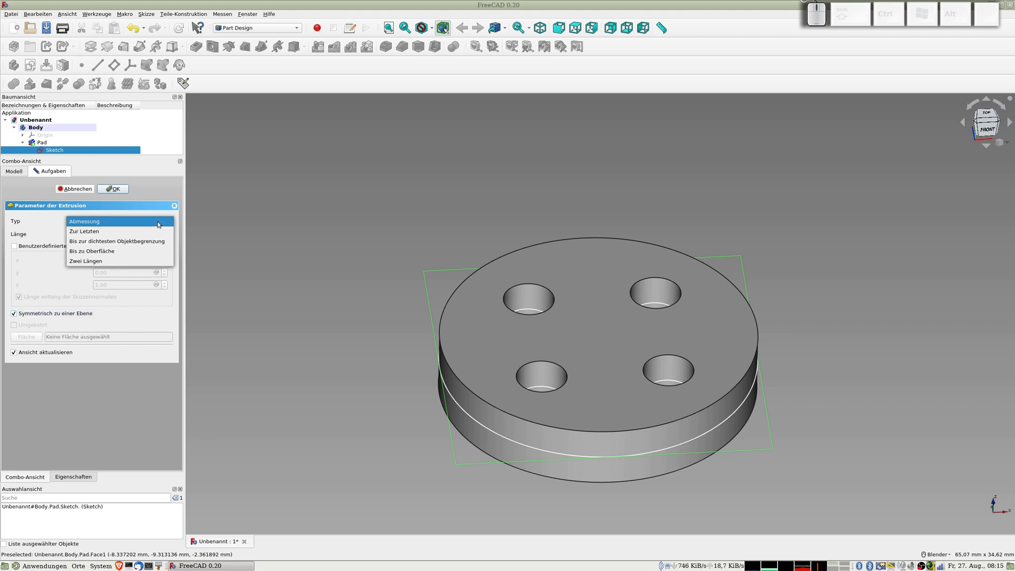
click(114, 232)
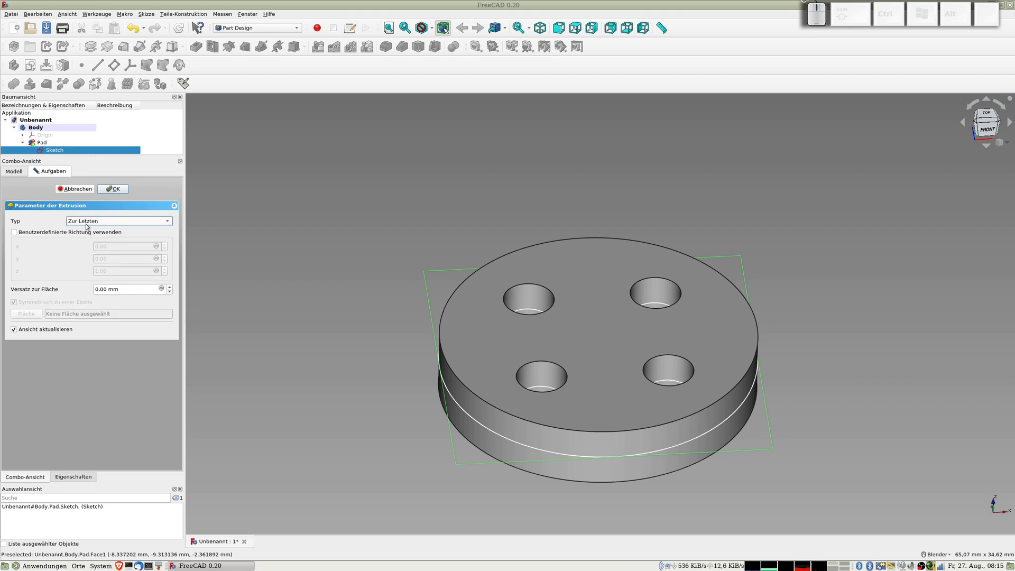
click(104, 226)
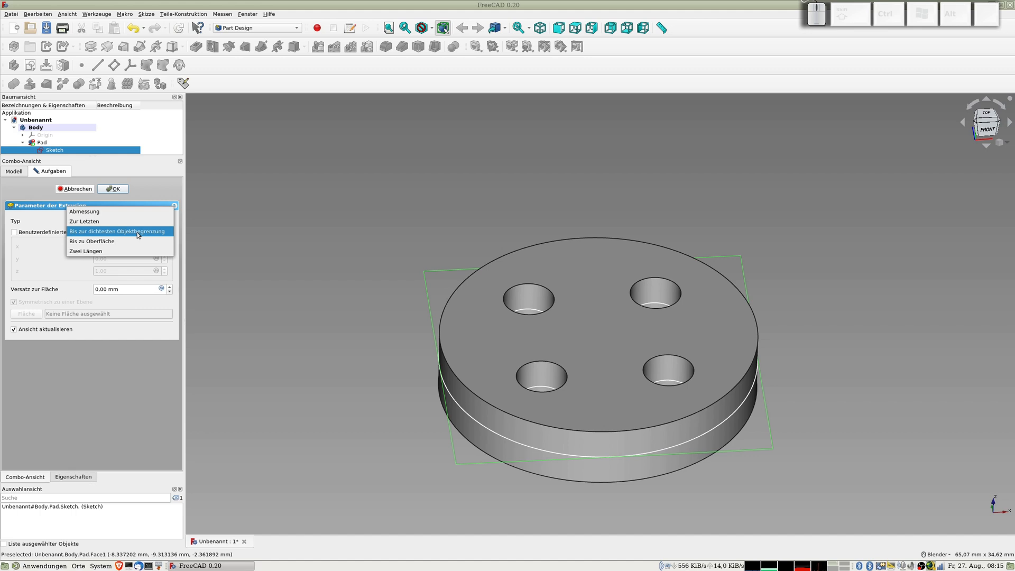
click(104, 252)
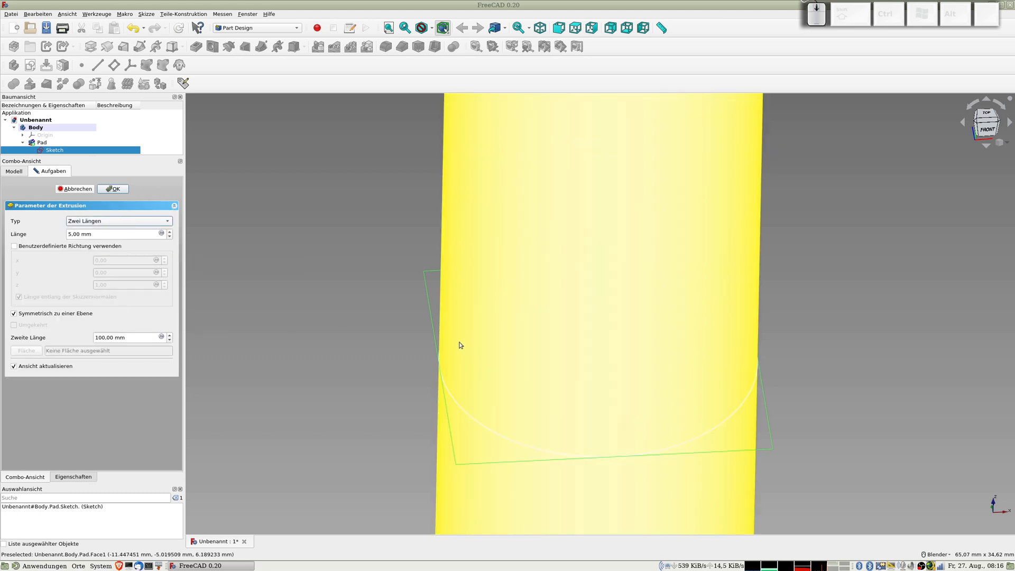
scroll(327, 329, down, 1)
scroll(230, 324, up, 1)
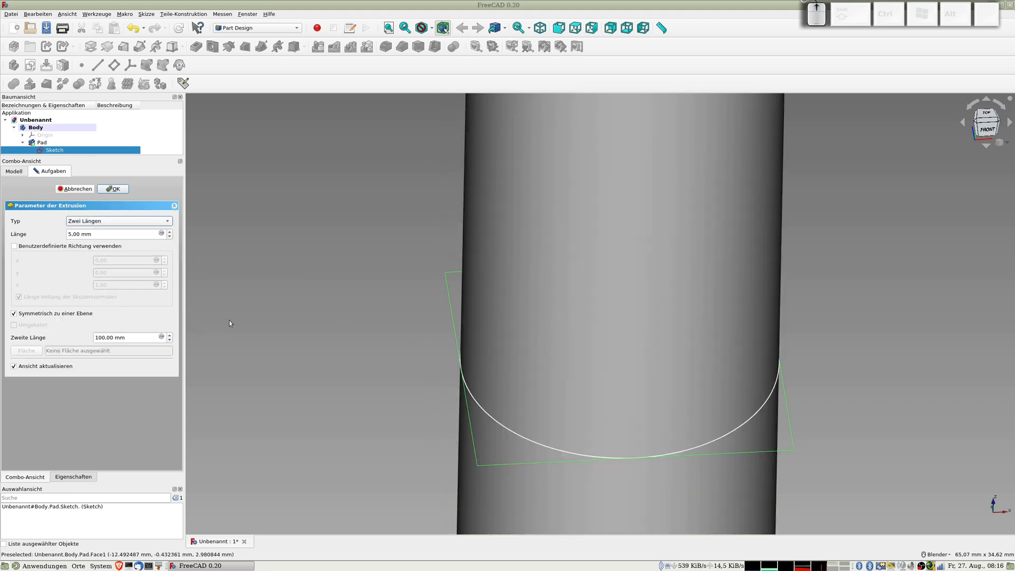
Step: Turn off the pad's plane symmetry and set its second length to 1 mm
click(28, 317)
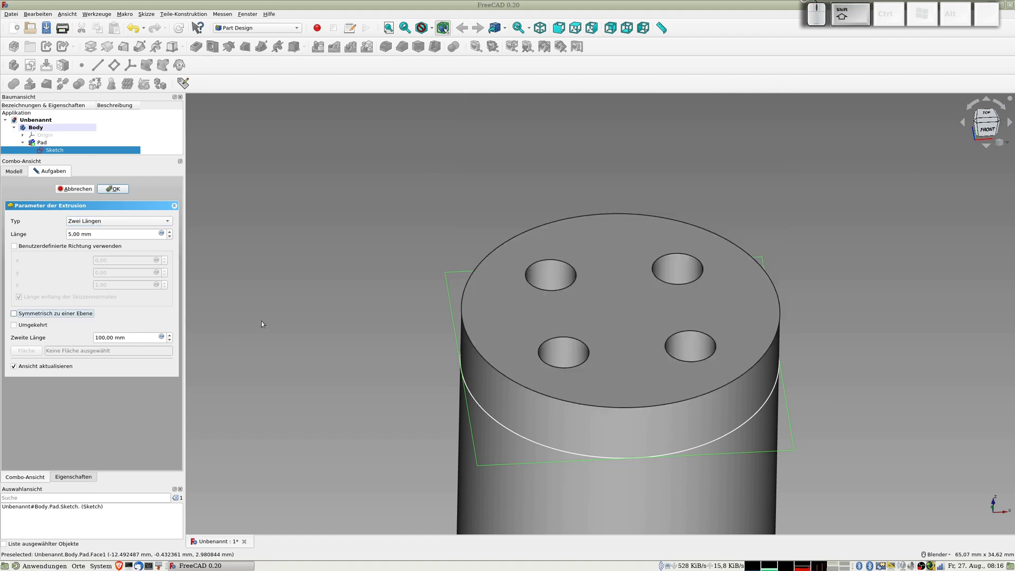
drag(132, 338, 55, 338)
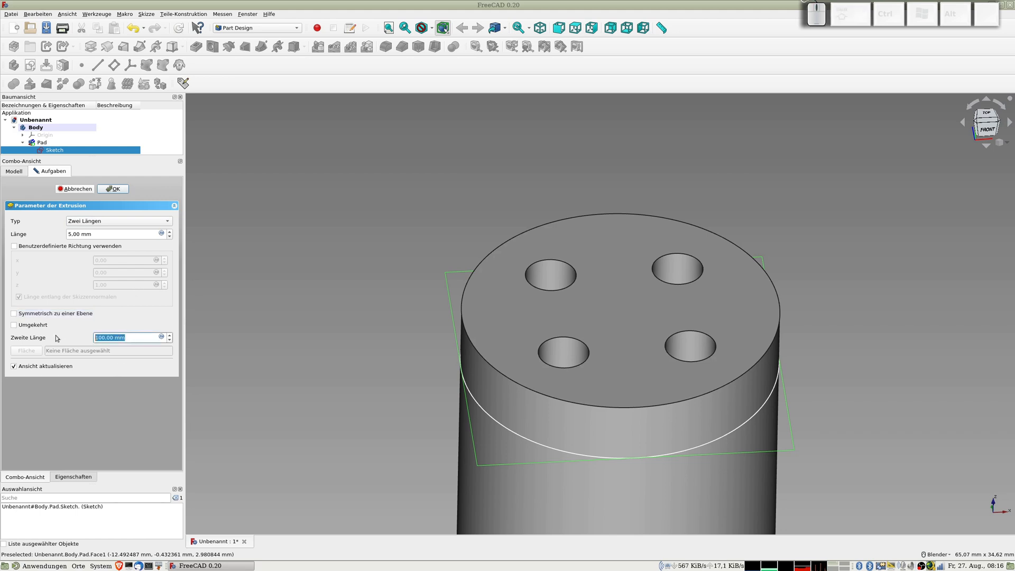
text(1)
key(Tab)
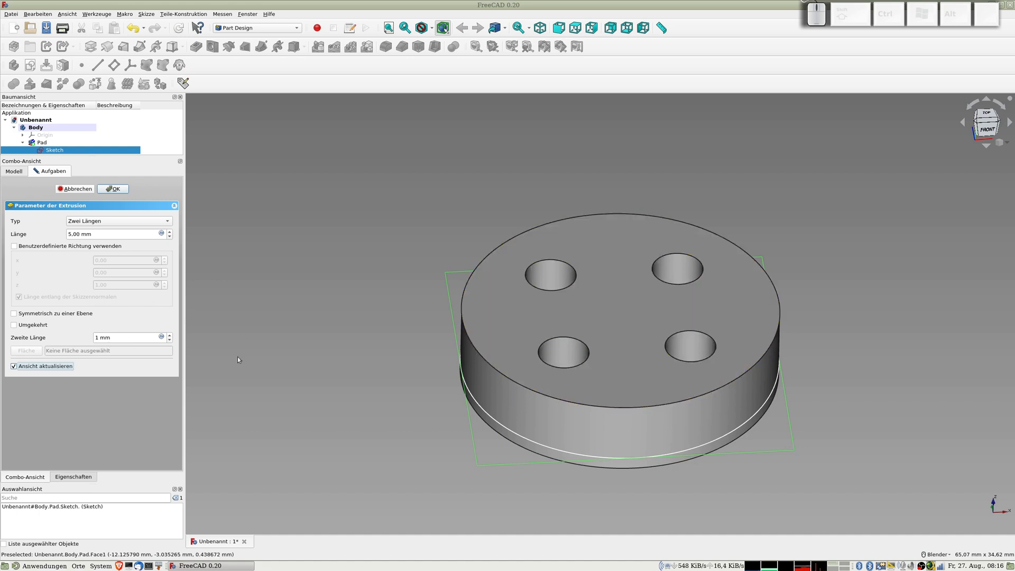
Step: Return the pad type to Abmessung with a single length and finish the pad
click(95, 221)
click(95, 182)
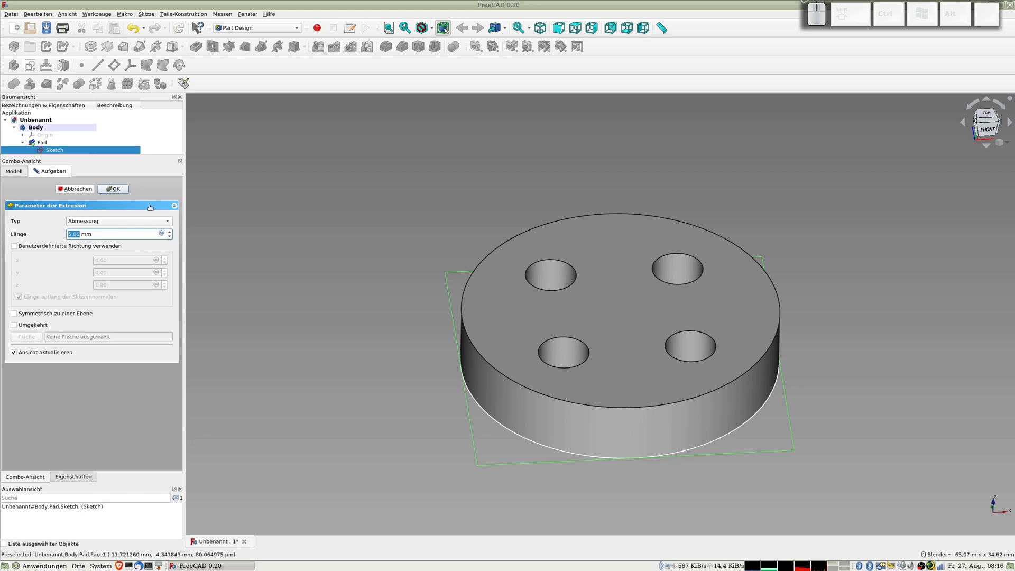
click(114, 189)
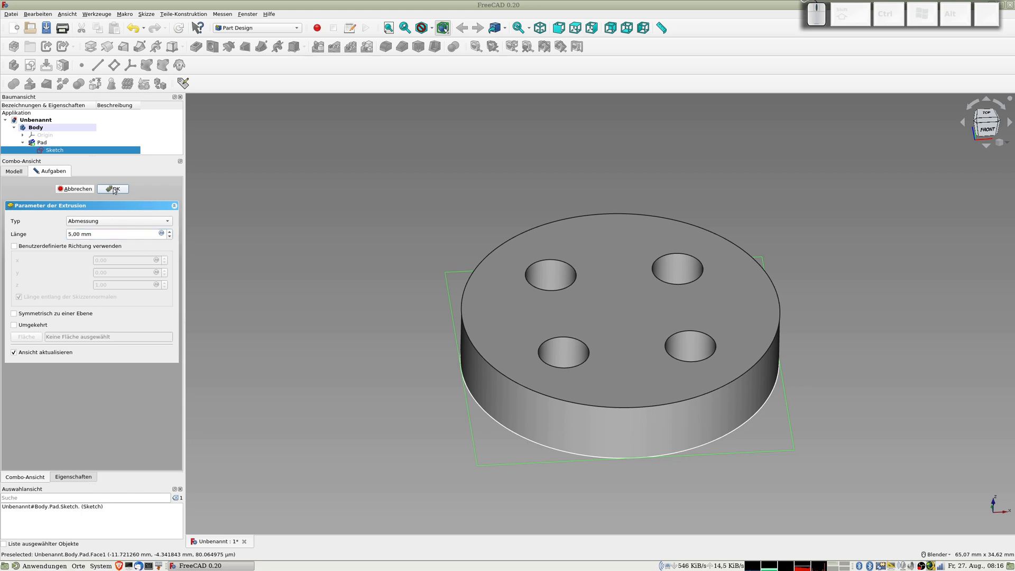
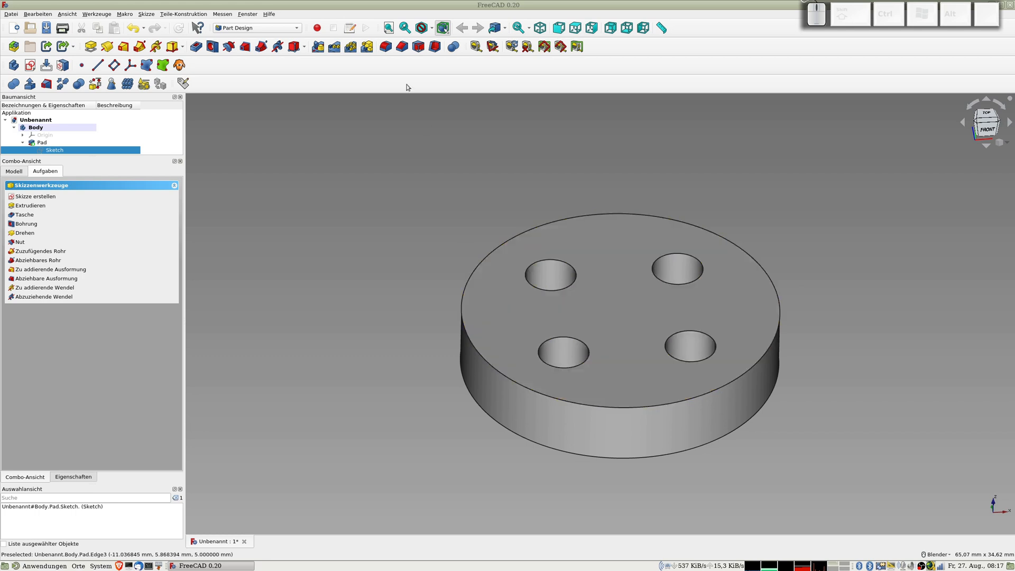
Step: Select the pad's upper outer edge and top face, separately and together, to compare which tools each selection offers
click(482, 264)
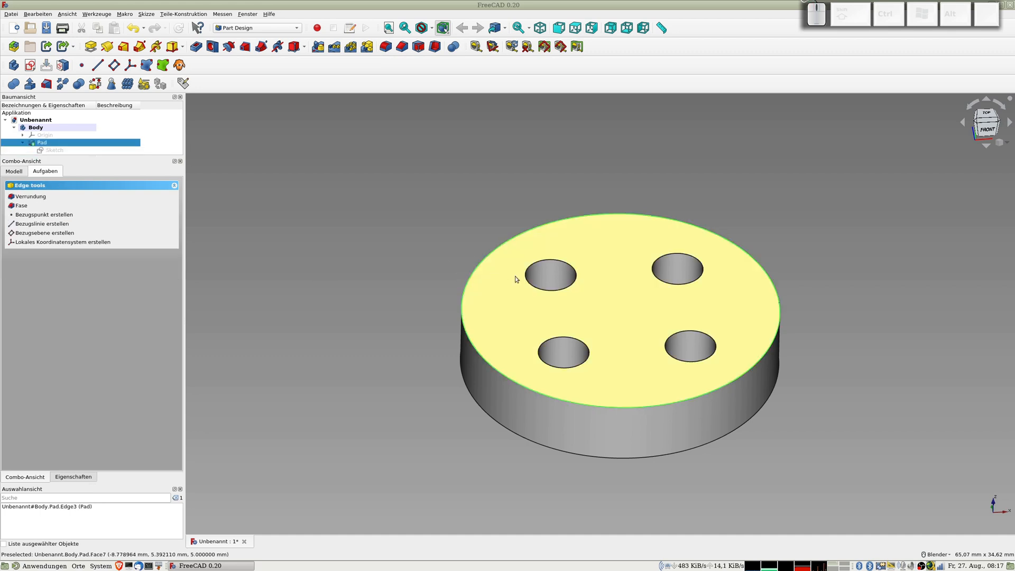
click(502, 285)
click(422, 262)
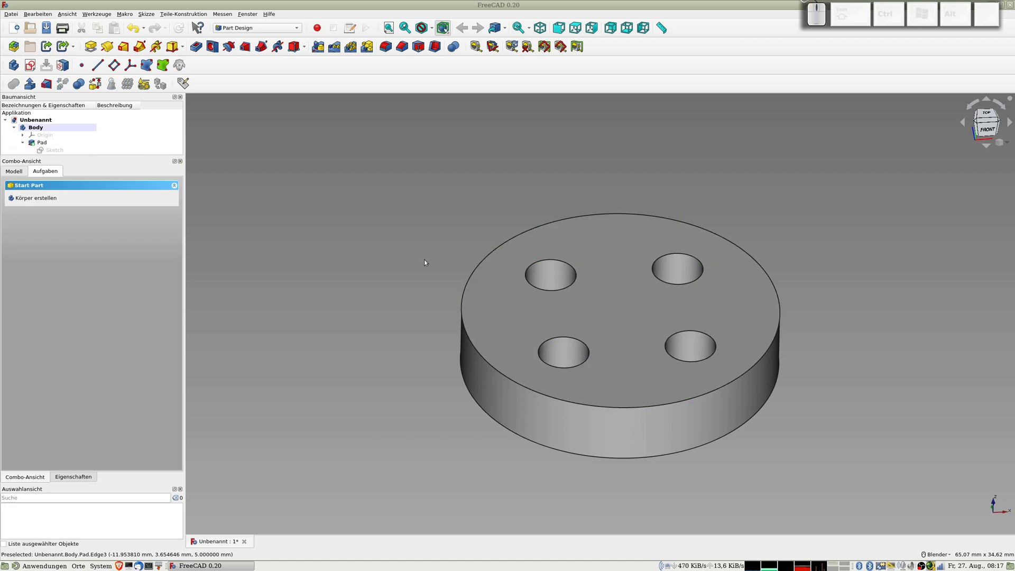
click(471, 273)
ctrl+click(486, 282)
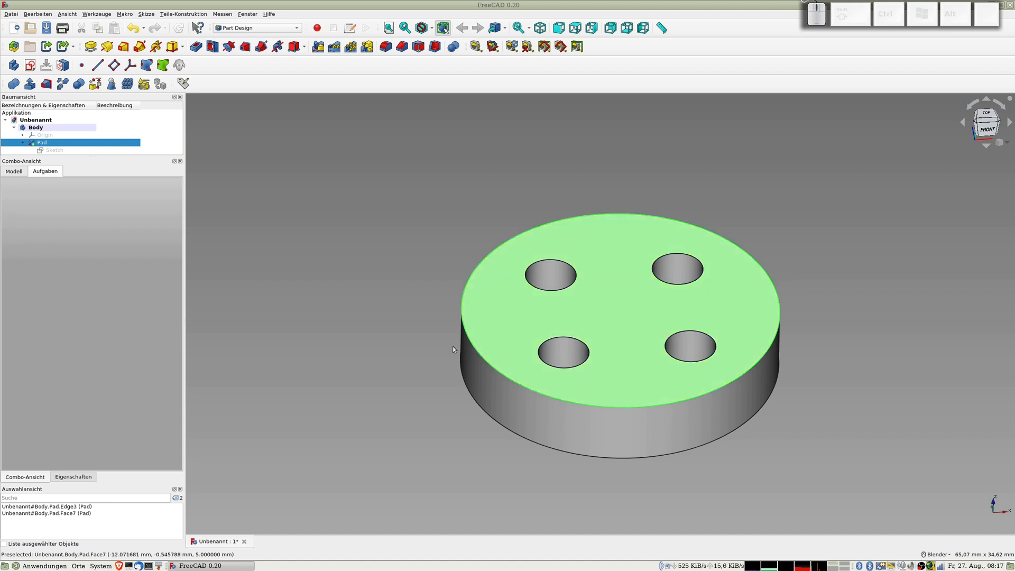
click(422, 249)
click(489, 294)
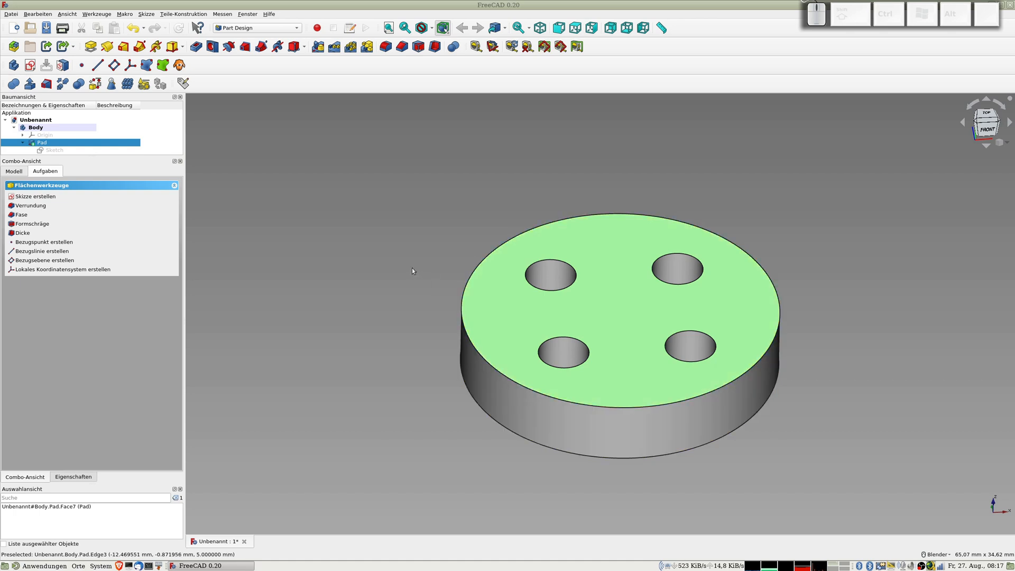
Step: Select the whole pad in the 3D view while looking at the disc from other angles
middle_drag(416, 274, 469, 336)
double_click(469, 337)
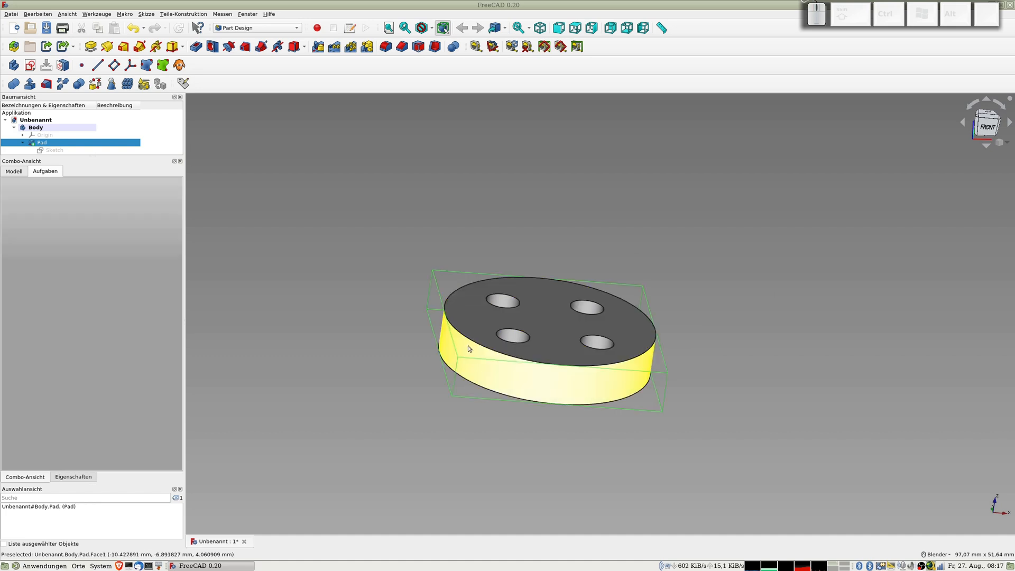
double_click(474, 316)
middle_drag(390, 419, 439, 338)
Step: Fillet the pad's top and bottom faces with a 1 mm radius and inspect both sides of the disc
click(461, 301)
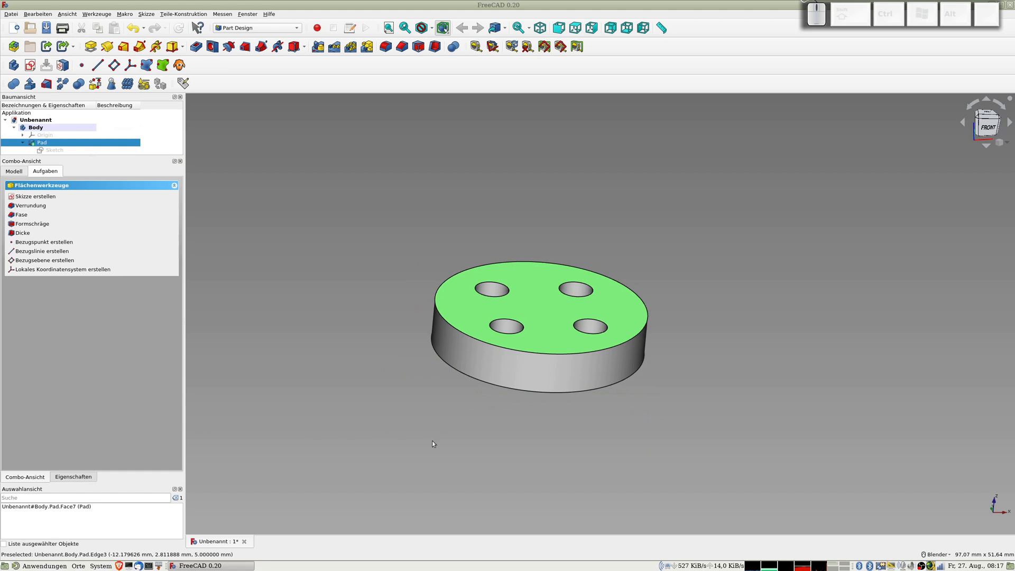
middle_drag(472, 404, 499, 347)
ctrl+click(448, 405)
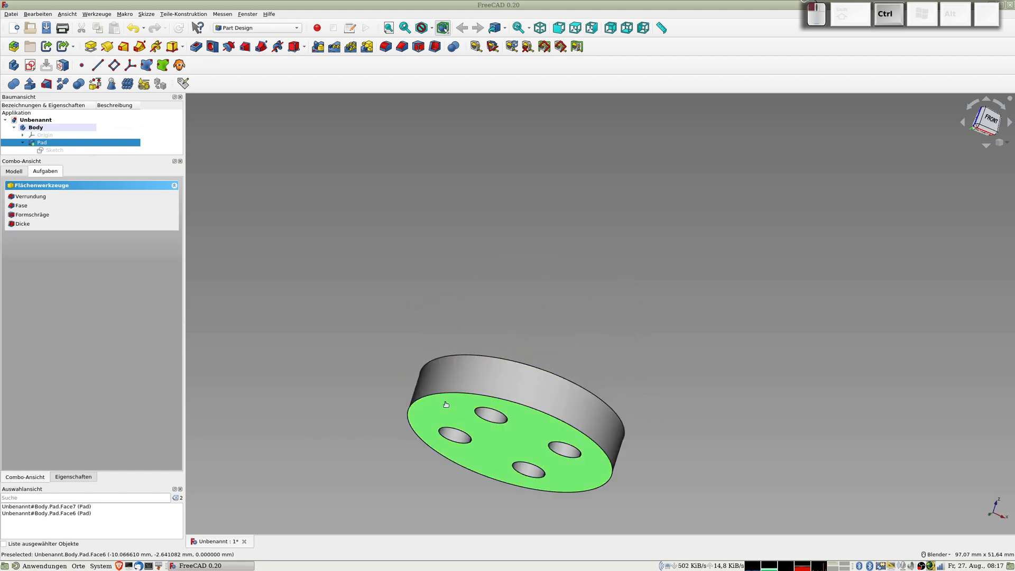
middle_drag(448, 404, 460, 423)
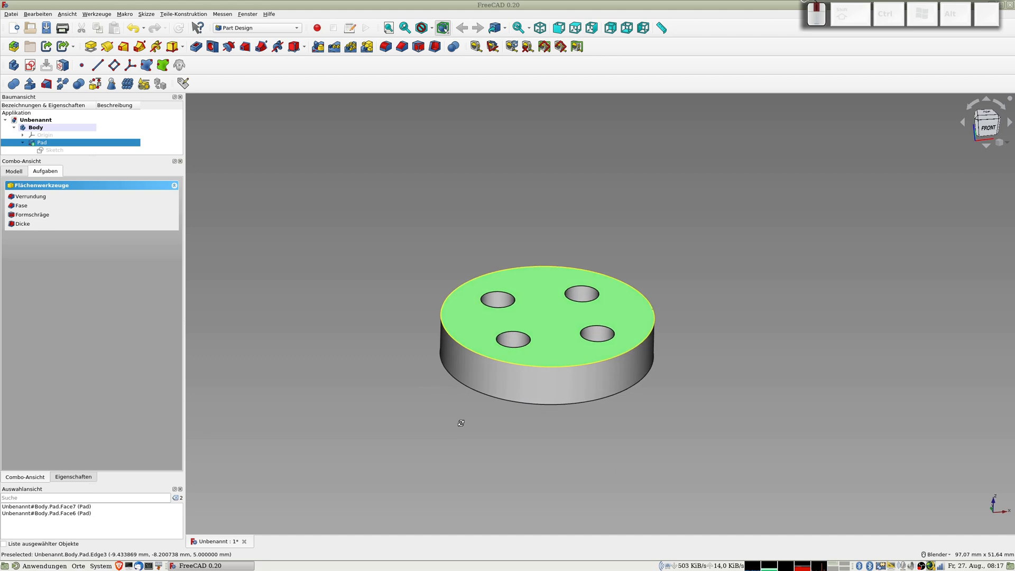
click(385, 46)
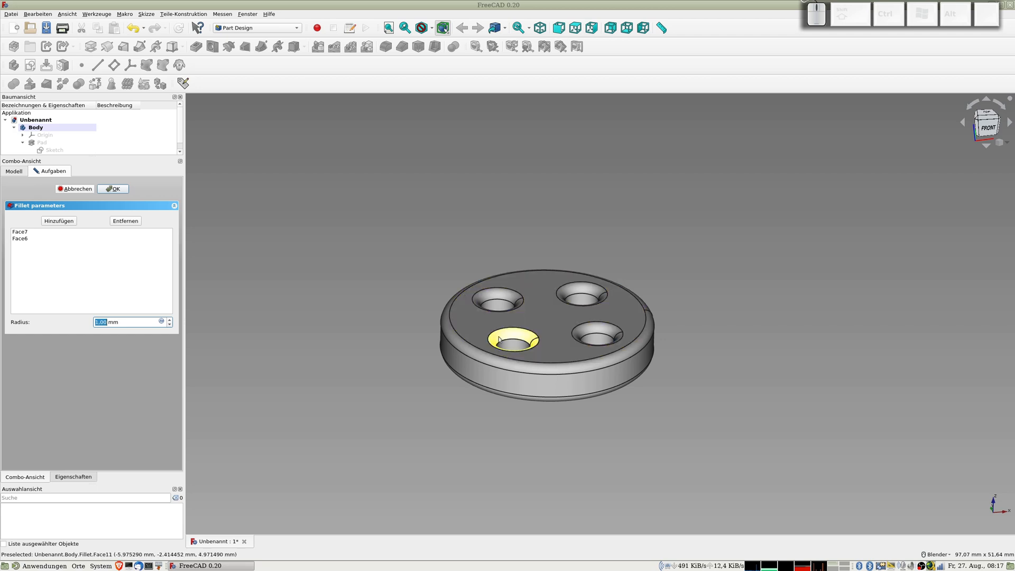
middle_drag(469, 397, 503, 433)
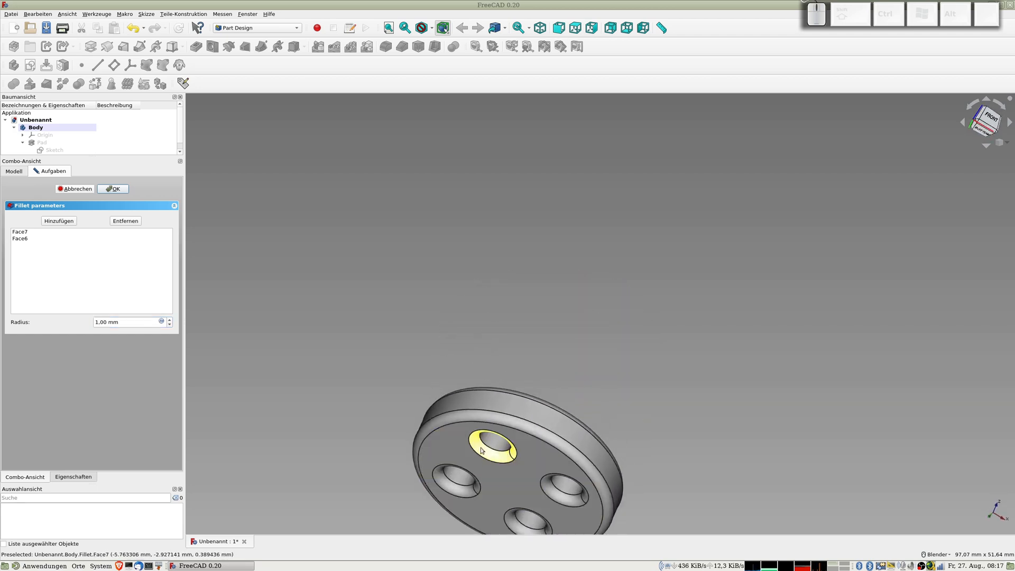
middle_drag(469, 322, 466, 423)
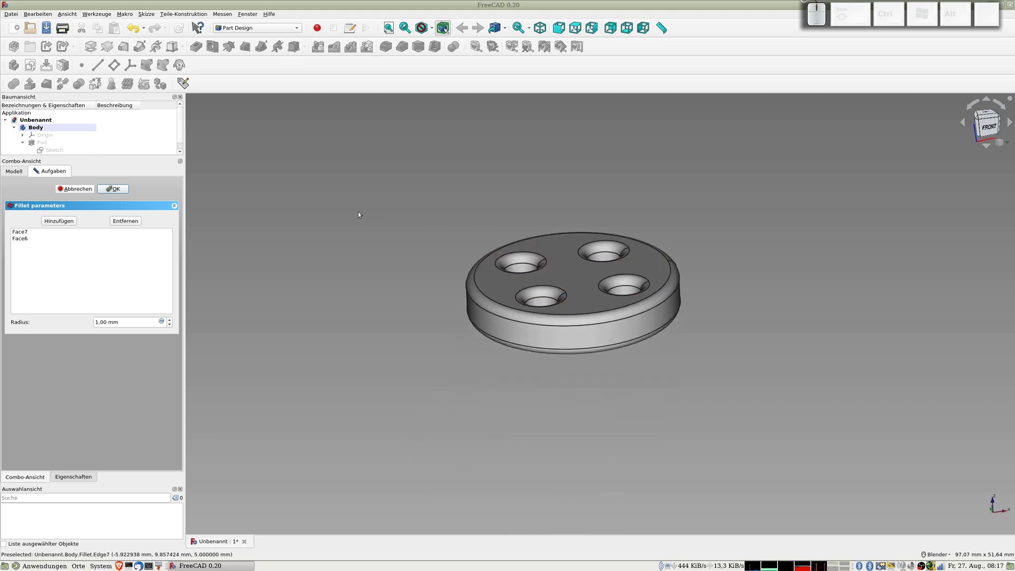
Step: Undo the face fillet and apply a 1 mm fillet to the pad's upper and lower outer edges instead
key(ctrl)
key(ctrl+z)
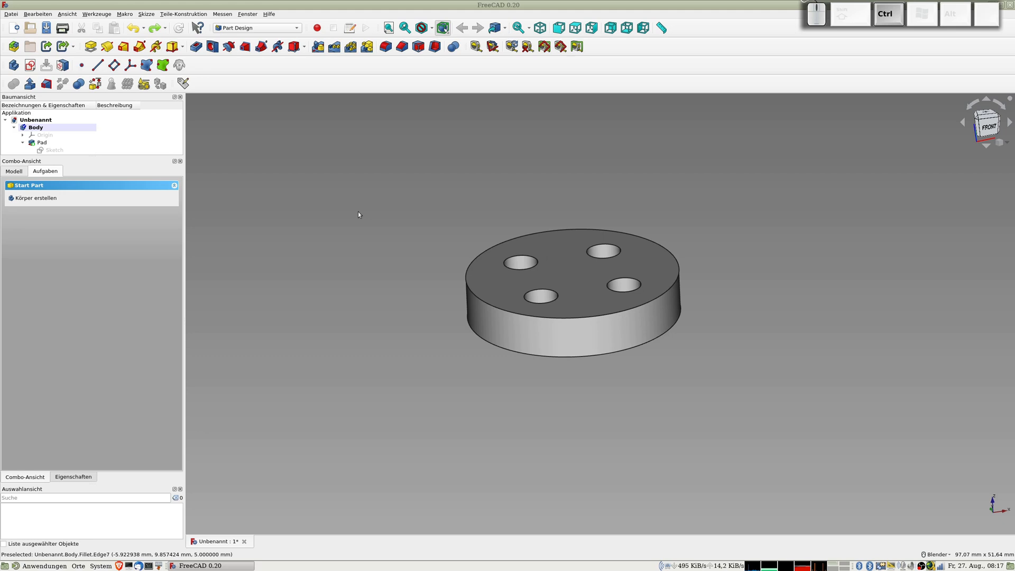
click(473, 261)
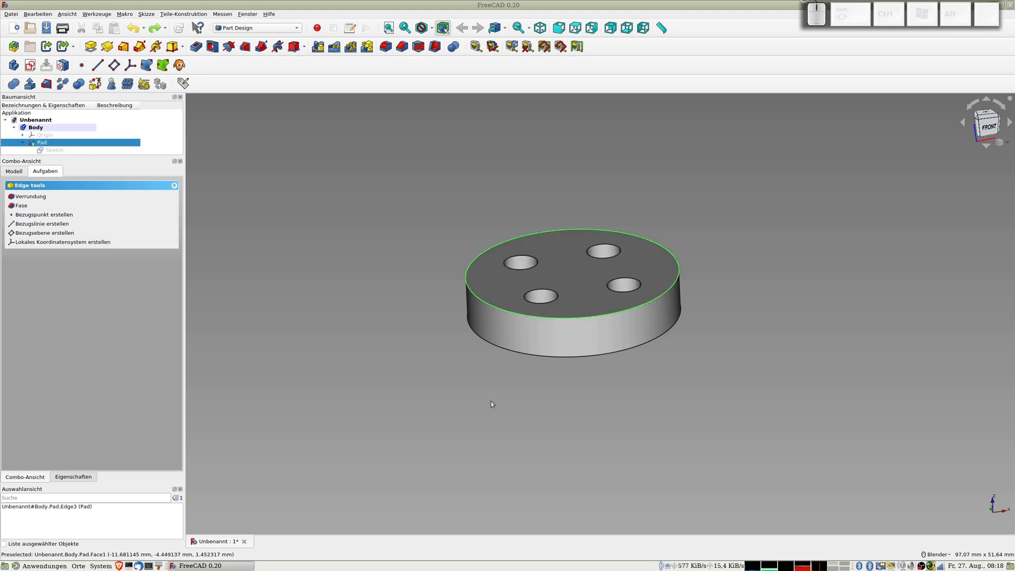
ctrl+click(503, 348)
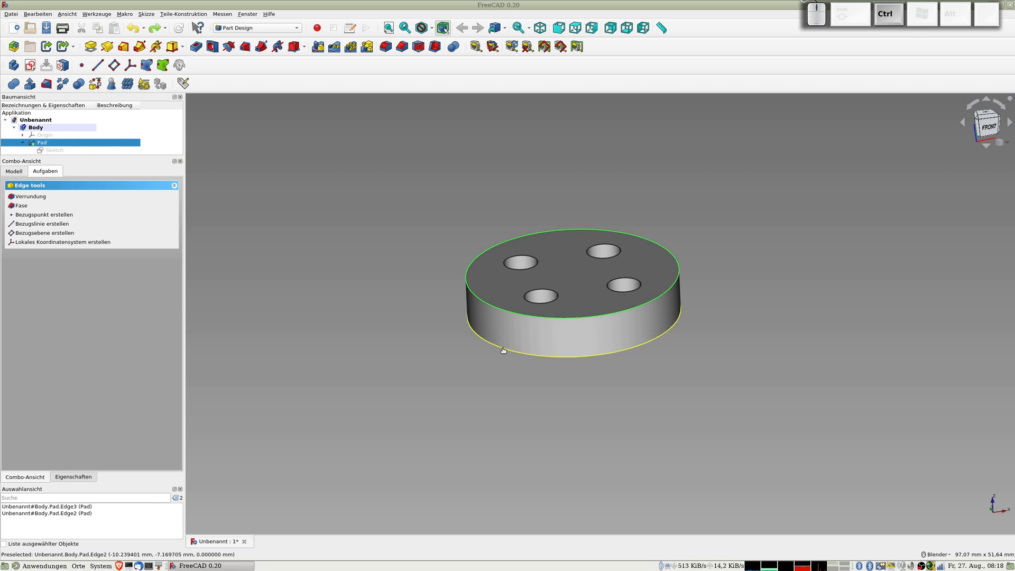
click(385, 47)
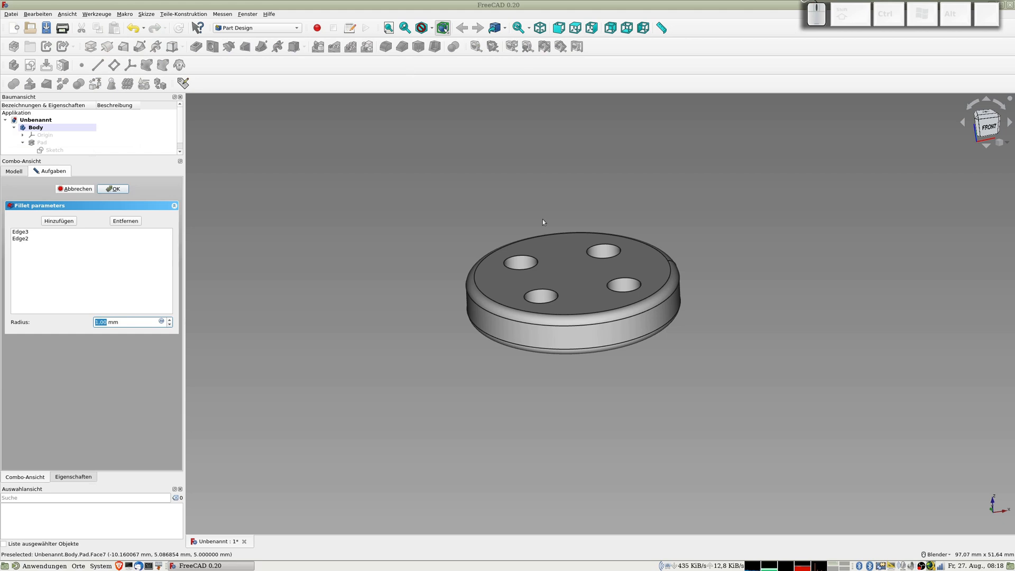
Step: Try to select the upper and lower rims of all four holes while the outer-edge fillet is still open
click(536, 264)
ctrl+click(606, 259)
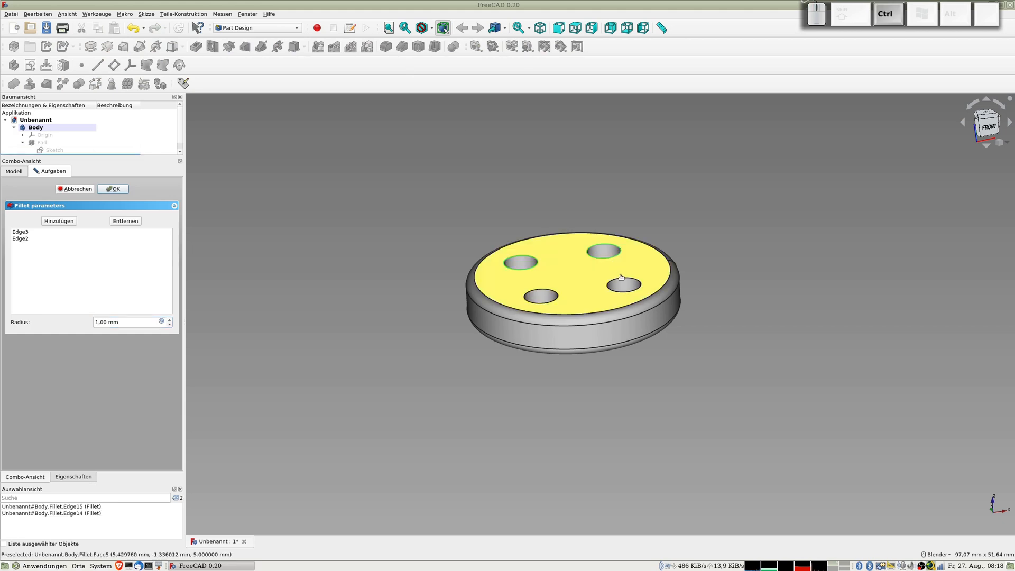
ctrl+click(619, 282)
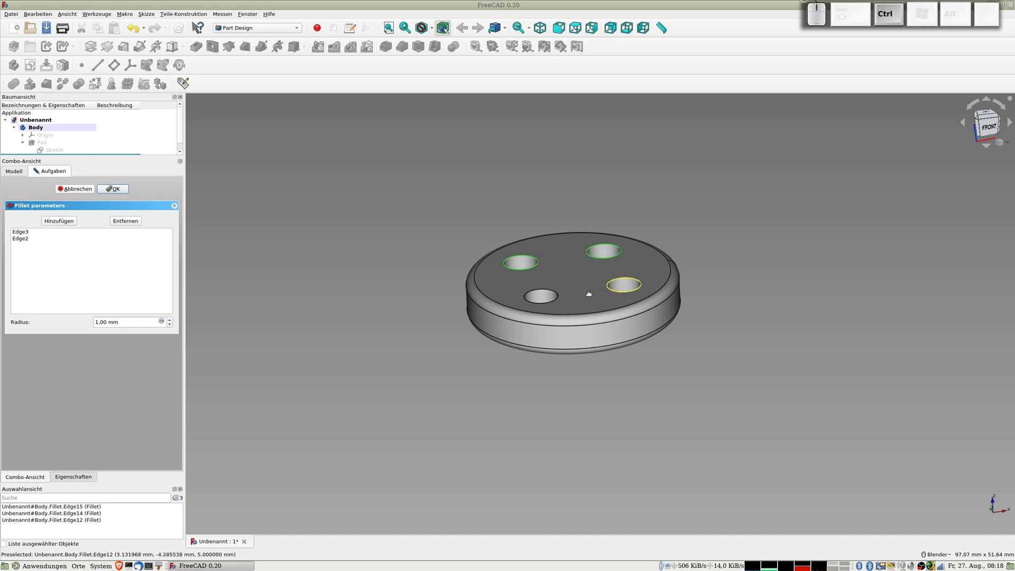
ctrl+click(539, 295)
middle_drag(557, 322, 547, 431)
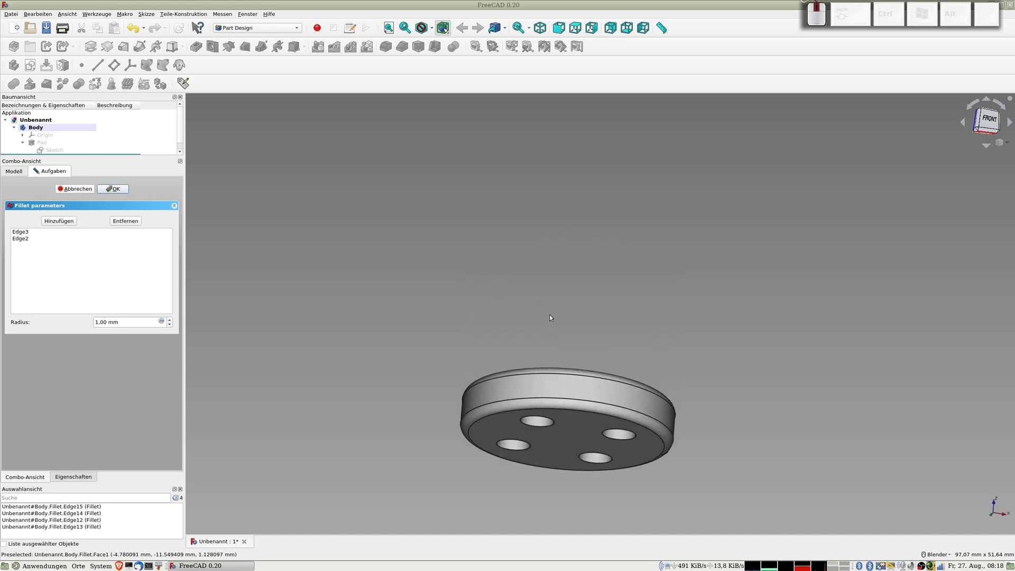
ctrl+click(544, 425)
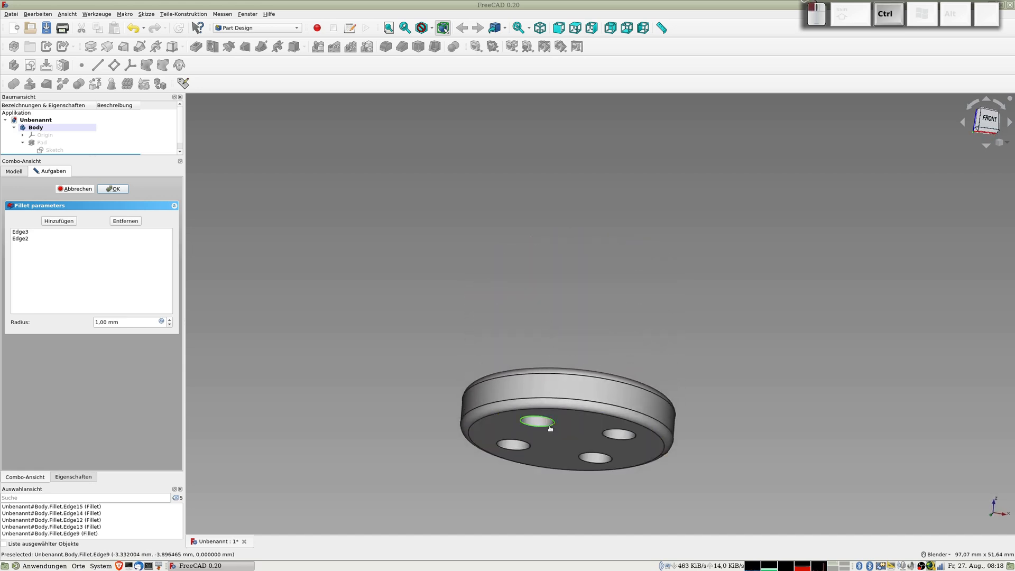
ctrl+click(613, 439)
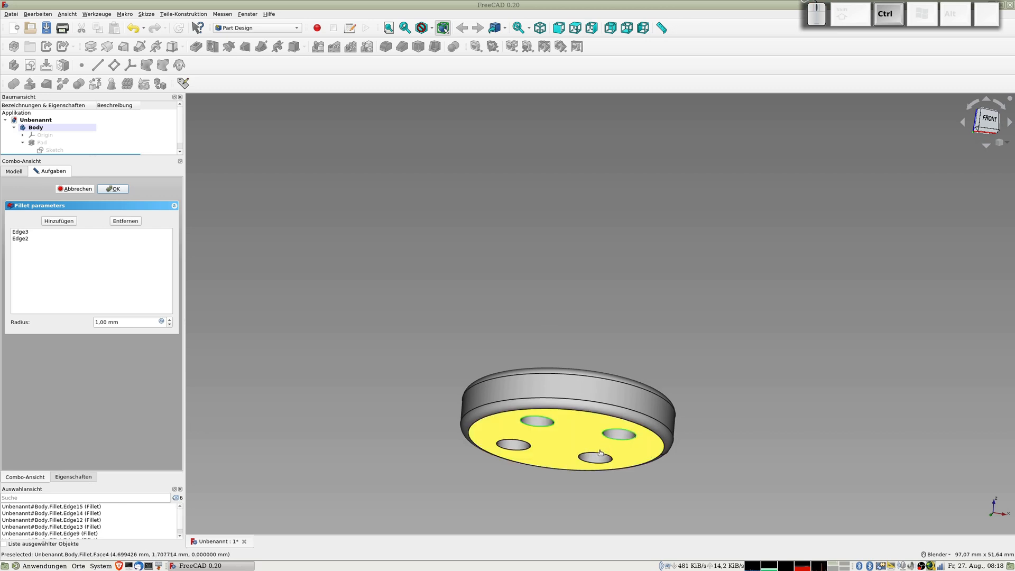
ctrl+click(596, 455)
ctrl+click(523, 444)
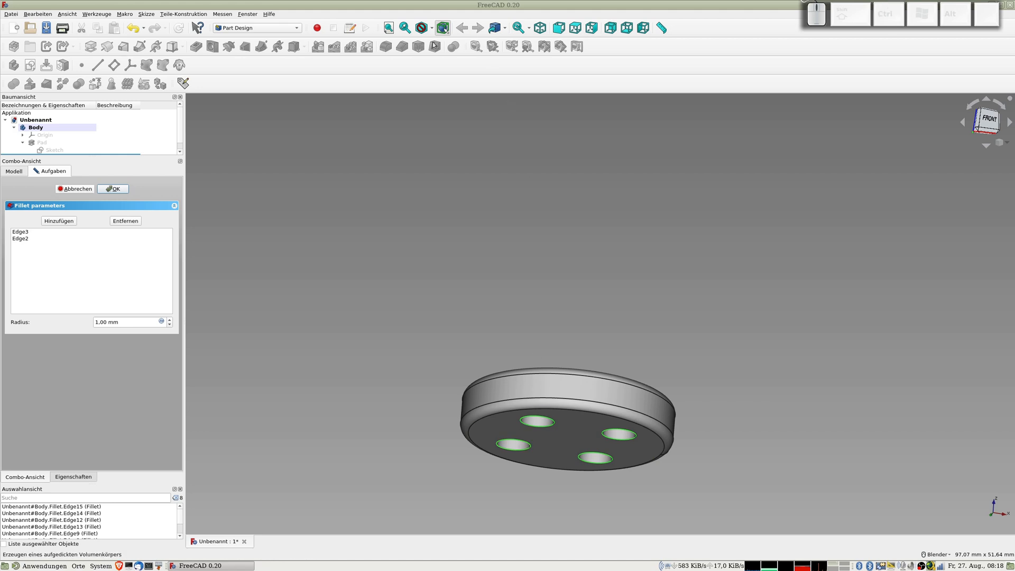
Step: Finish the outer-edge fillet and look at the disc's upper side more closely
click(113, 190)
middle_drag(397, 255, 560, 257)
shift+middle_drag(478, 207, 524, 246)
scroll(534, 249, up, 2)
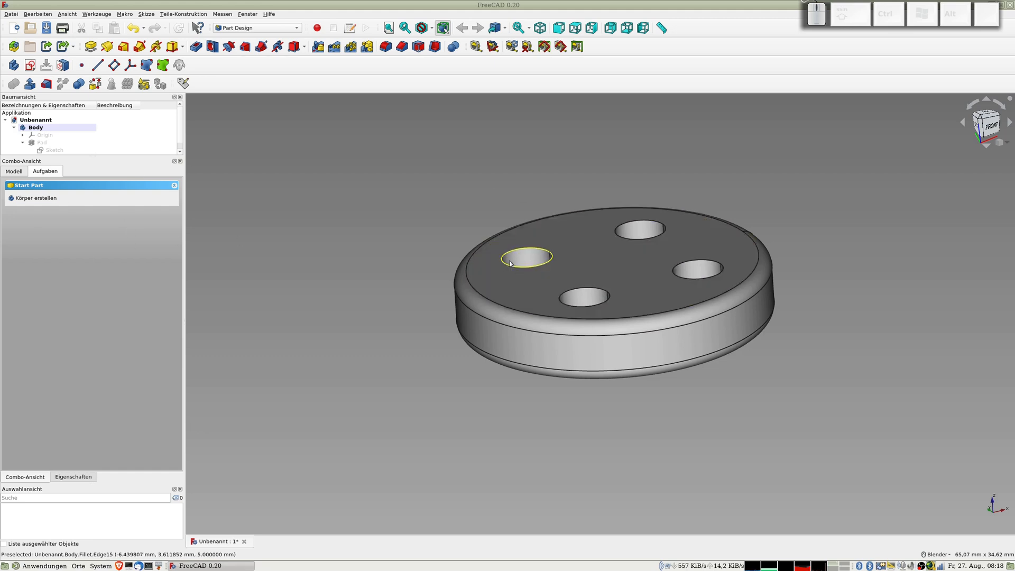
Step: Fillet the upper and lower rims of all four holes with a 0,3 mm radius and inspect the result
click(539, 267)
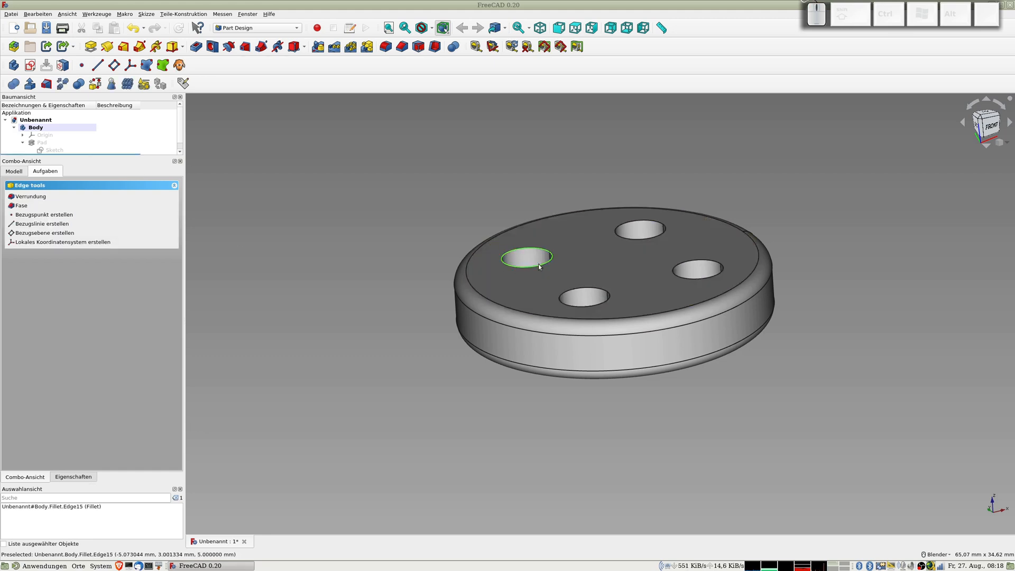
ctrl+click(644, 239)
ctrl+click(687, 261)
ctrl+click(605, 296)
middle_drag(605, 296, 566, 272)
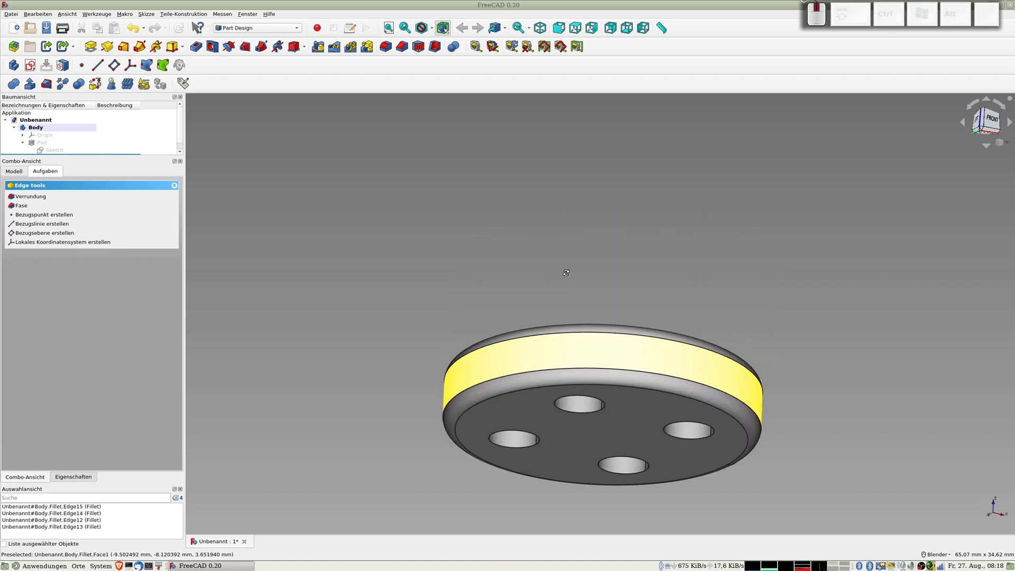
ctrl+click(569, 411)
ctrl+click(530, 435)
ctrl+click(687, 438)
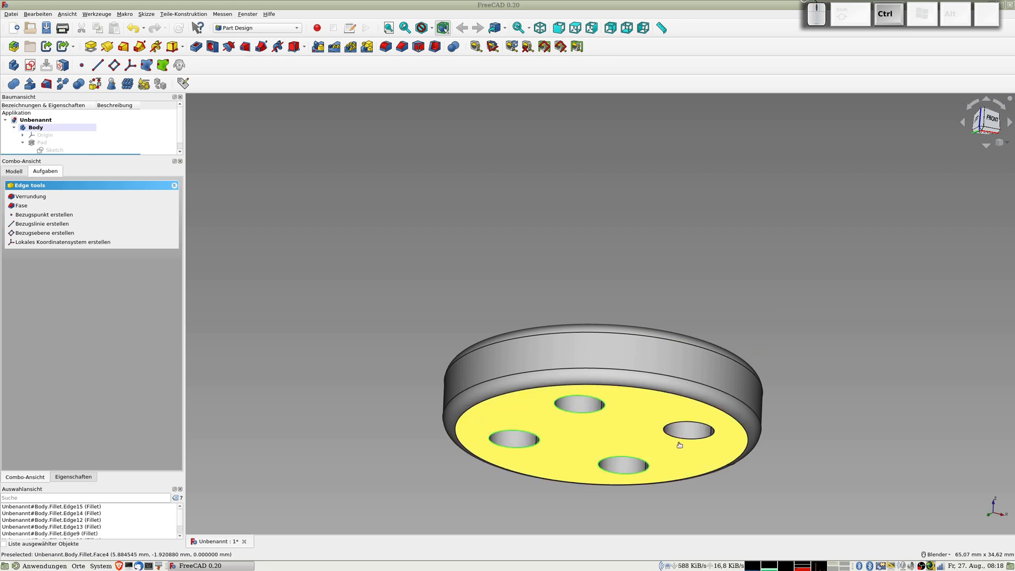
ctrl+click(681, 441)
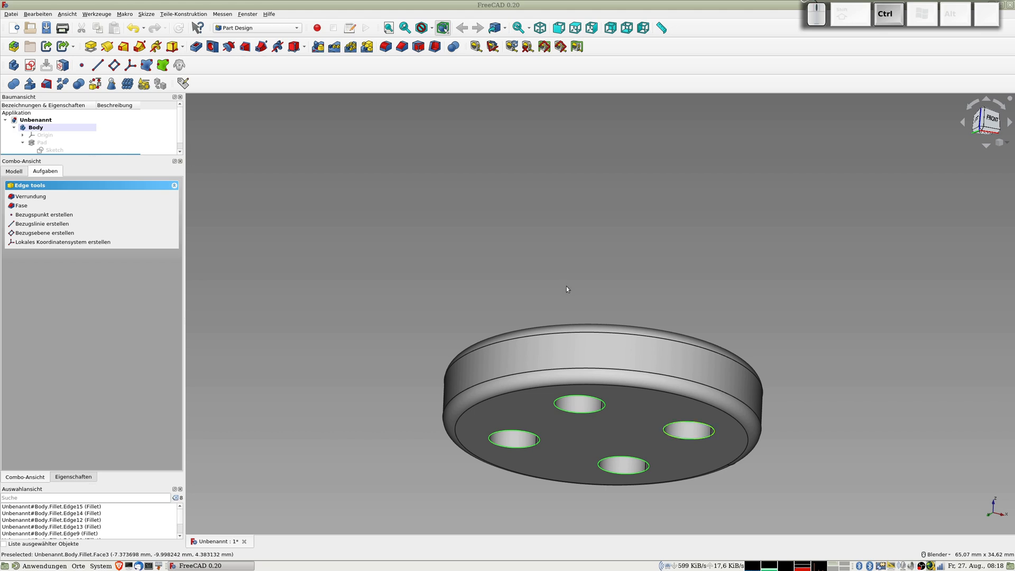
middle_drag(566, 287, 584, 344)
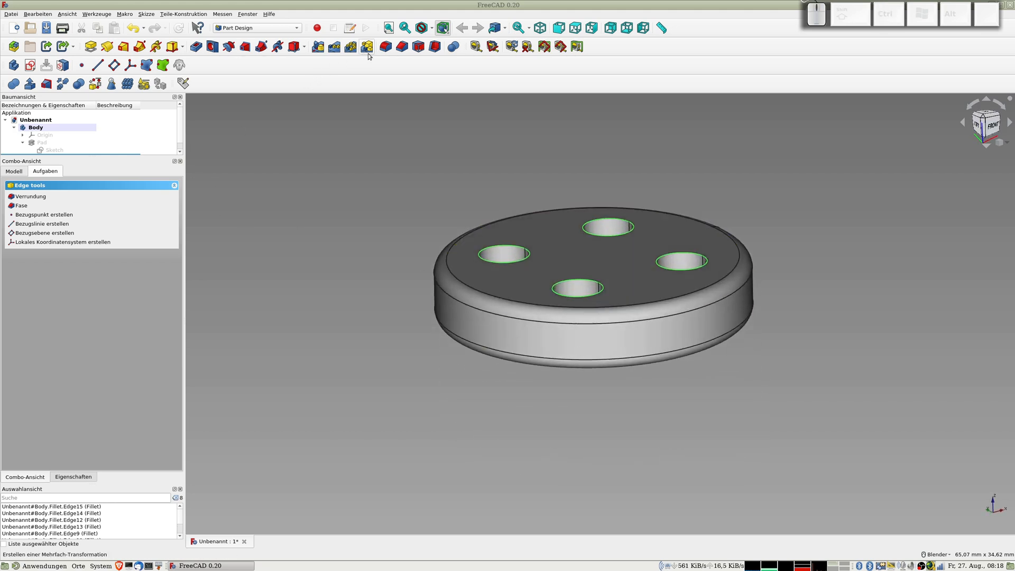
click(386, 47)
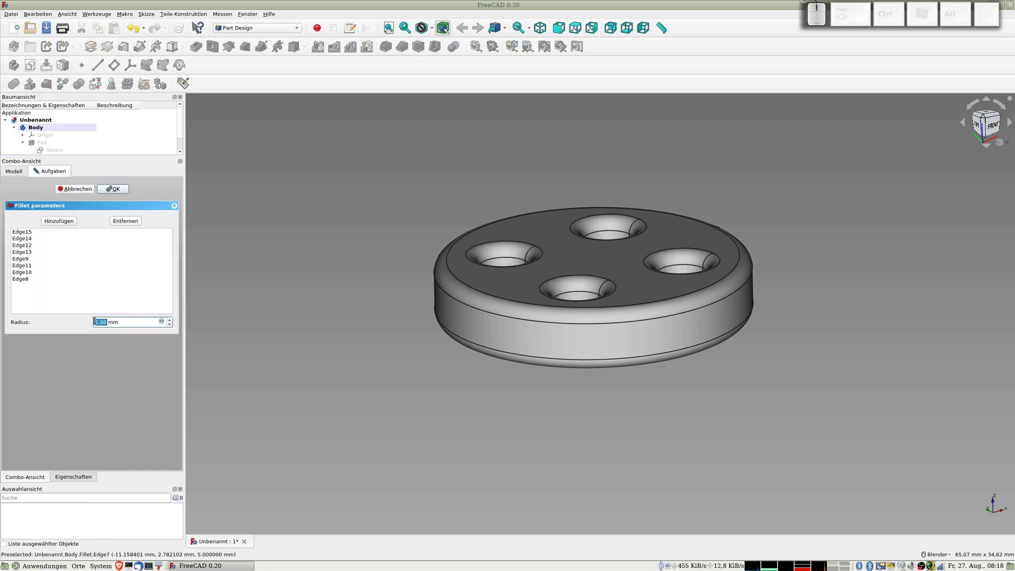
text(0,3)
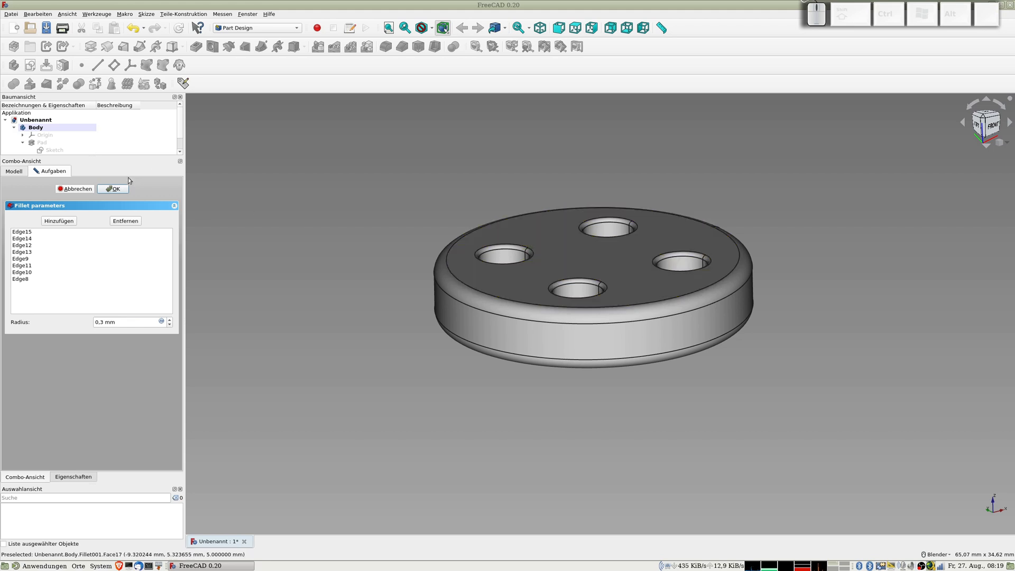
click(112, 189)
mouse_move(623, 328)
middle_down()
mouse_move(634, 351)
mouse_move(628, 331)
middle_up()
shift+middle_drag(538, 272, 515, 310)
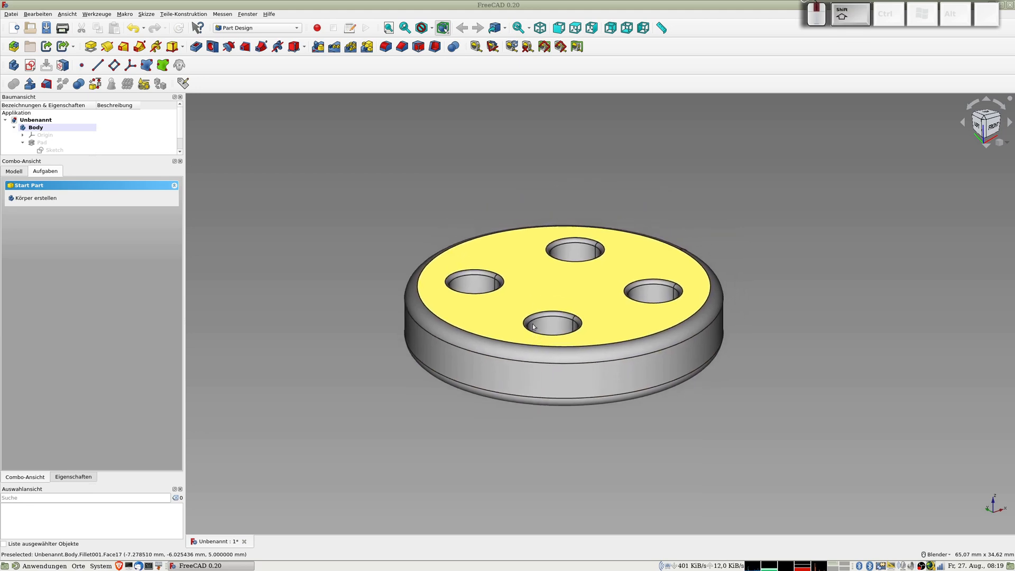
scroll(515, 311, up, 2)
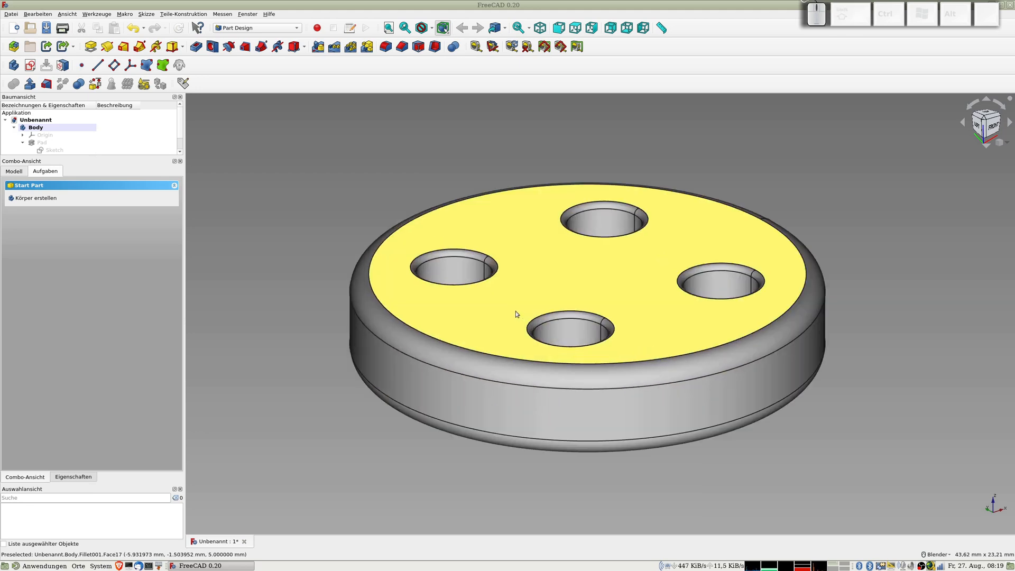
scroll(512, 308, down, 2)
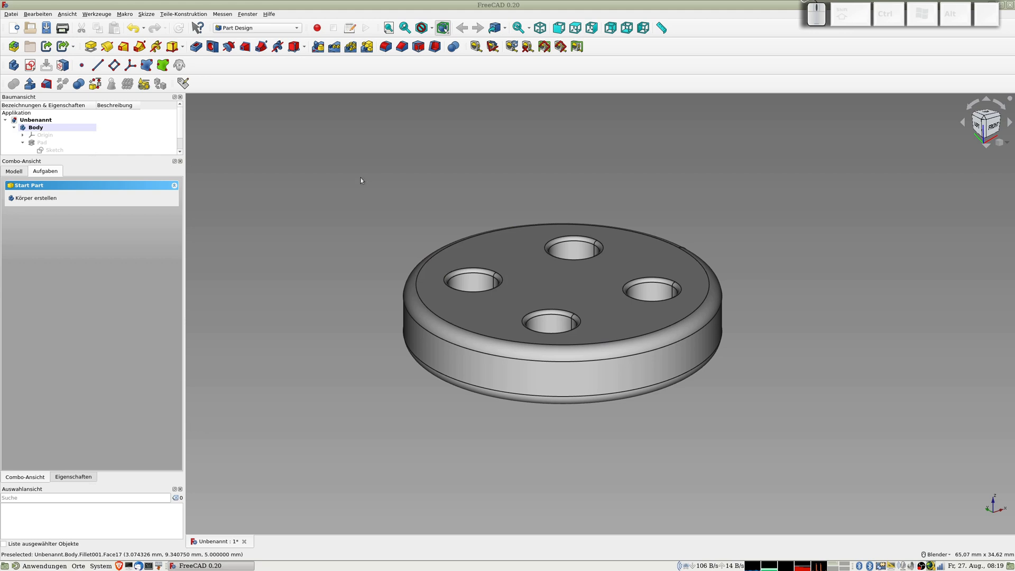
Step: Start a sketch on the disc's top face and draw a circle about 0,8 mm in diameter on the vertical axis near the lower rim
click(528, 260)
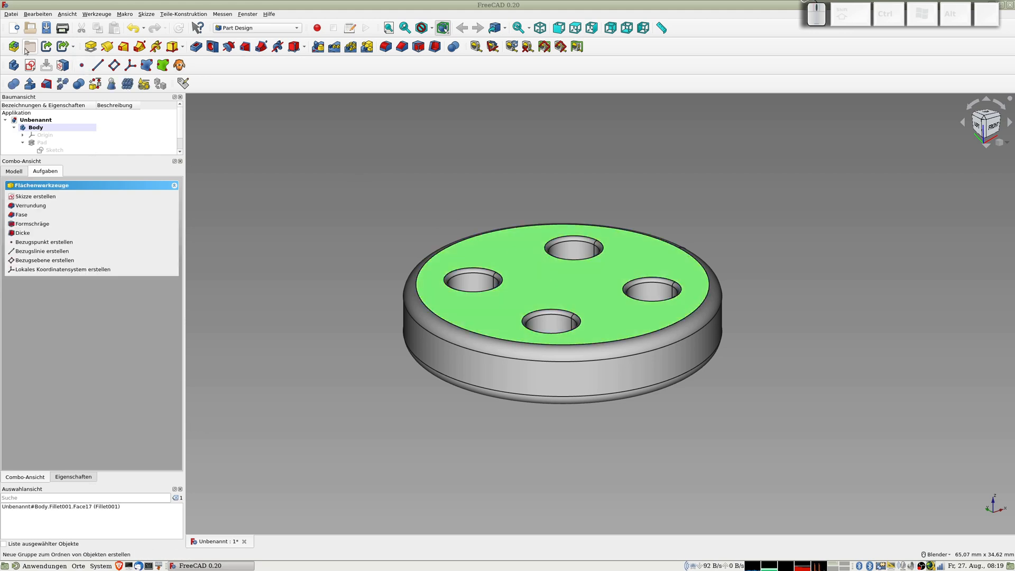
click(29, 66)
mouse_move(483, 194)
shift+middle_down()
mouse_move(426, 256)
mouse_move(330, 269)
shift+middle_up()
click(68, 47)
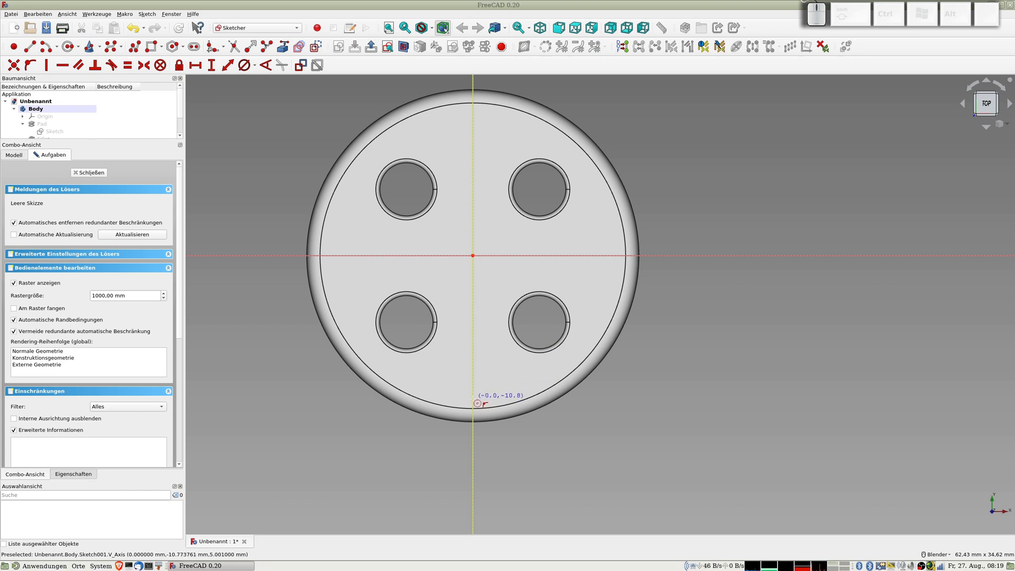
click(476, 403)
click(480, 407)
Step: Constrain the small circle's diameter to 0,8 mm and move the dimension label outside the disc
click(476, 402)
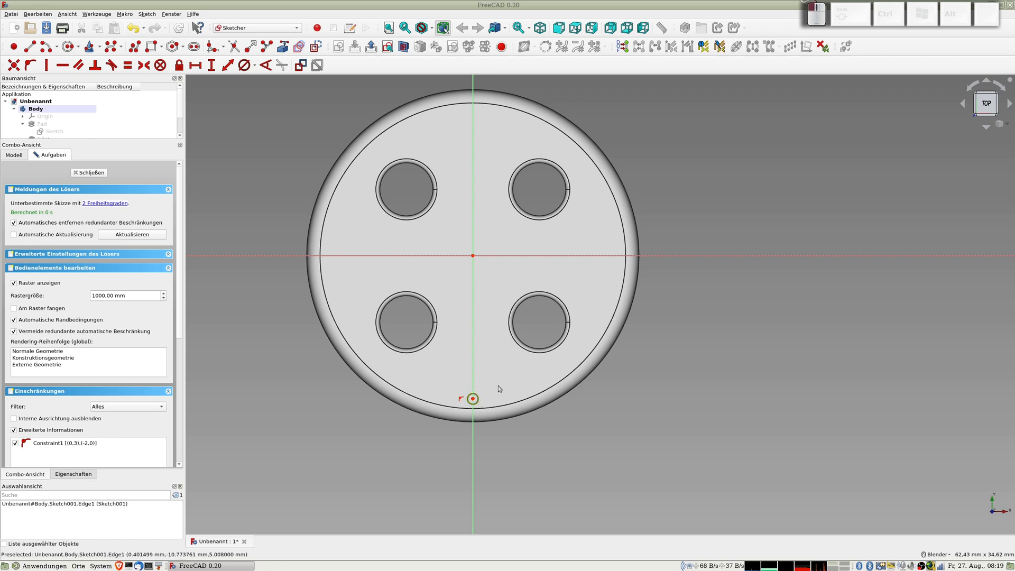
click(245, 65)
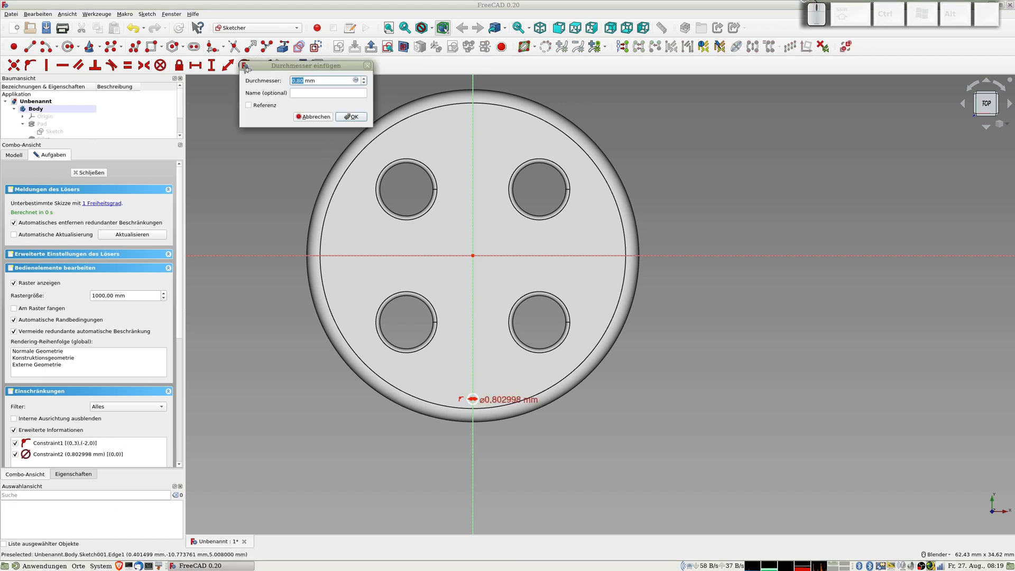
key(Return)
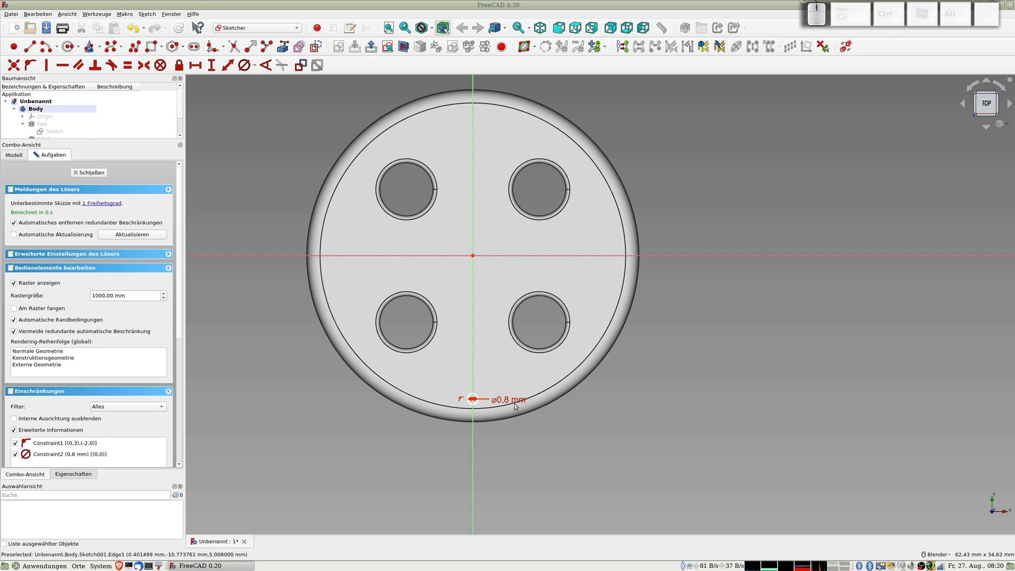
drag(515, 405, 591, 461)
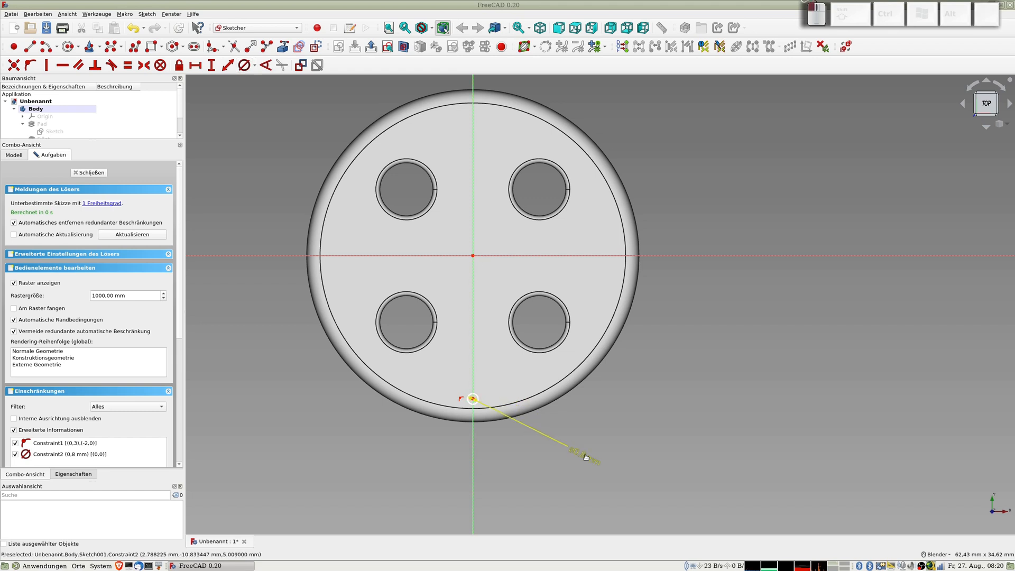
Step: Constrain the vertical distance between the small circle's centre and the horizontal axis to -10 mm
scroll(473, 405, up, 4)
click(472, 393)
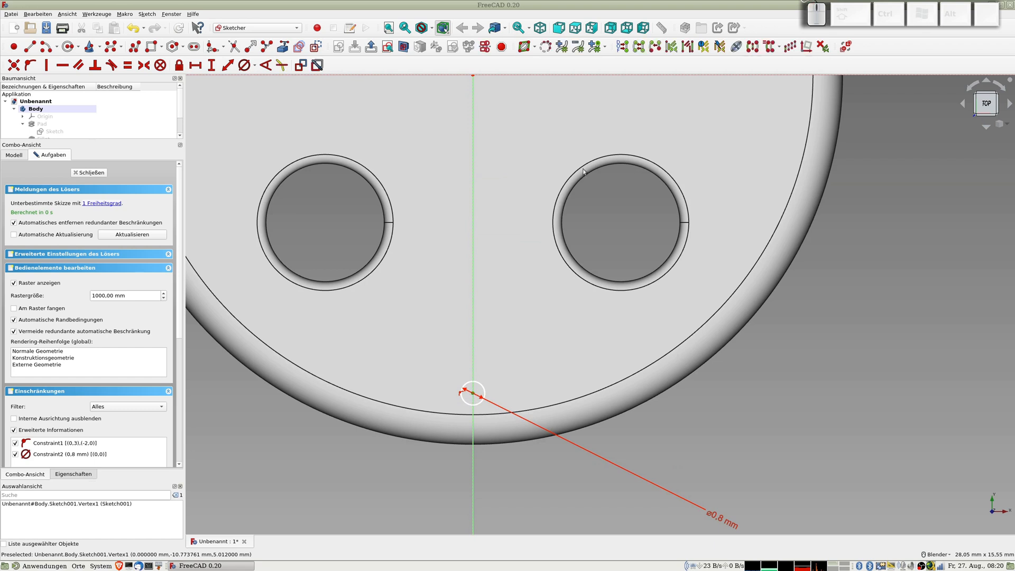
scroll(552, 119, up, 1)
scroll(547, 116, down, 3)
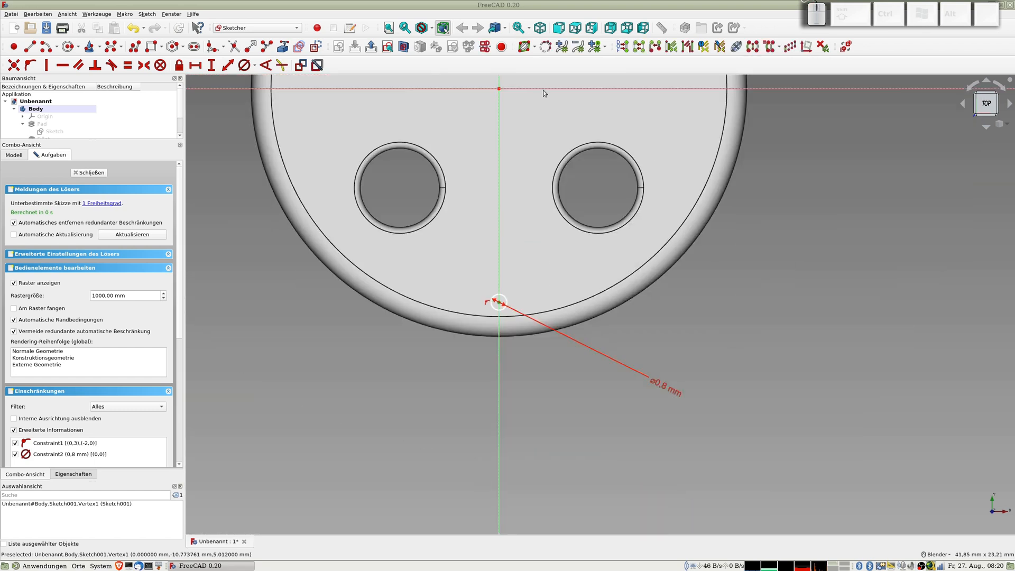
click(543, 89)
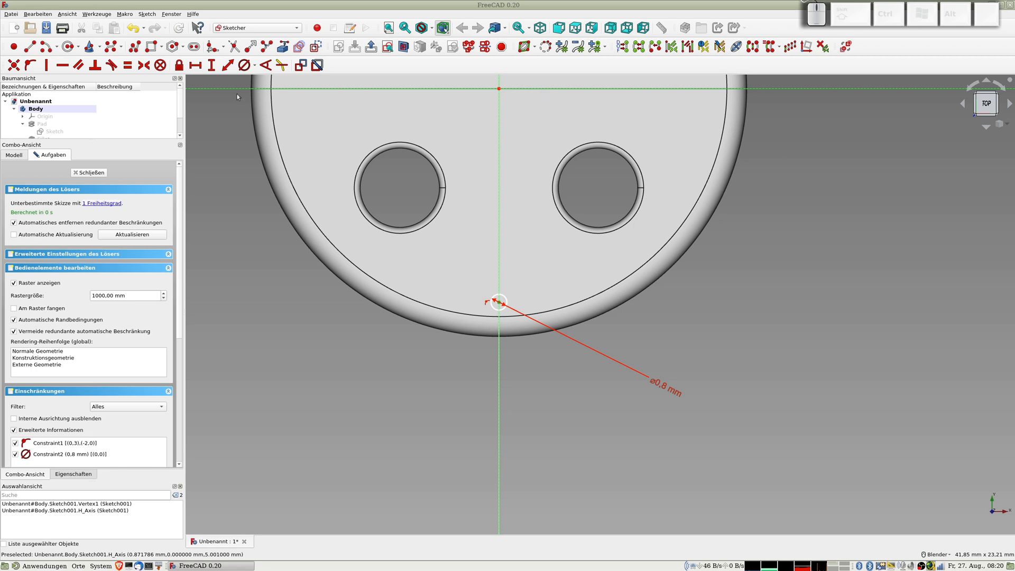
click(227, 65)
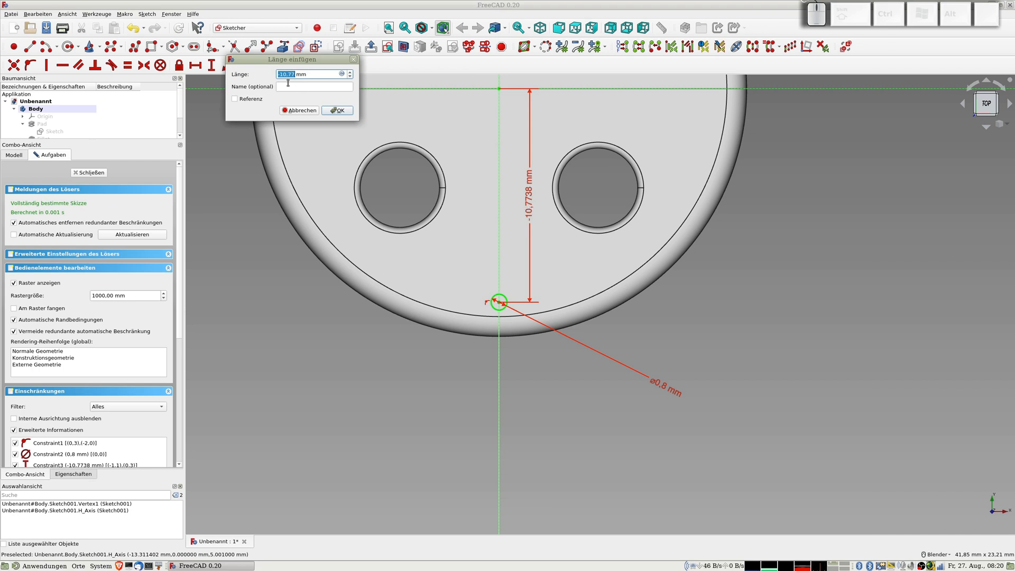
text(-)
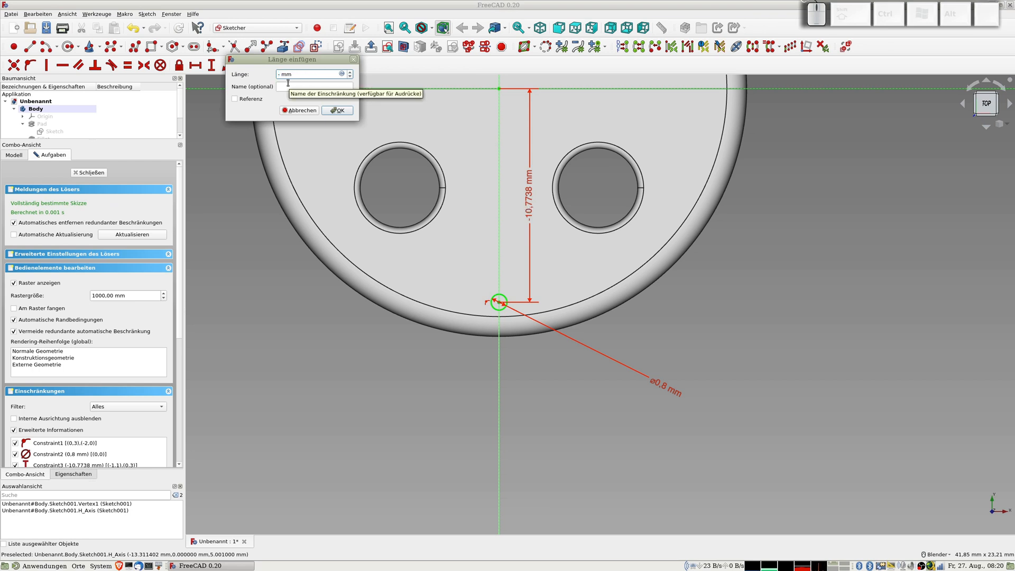
text(10)
key(Return)
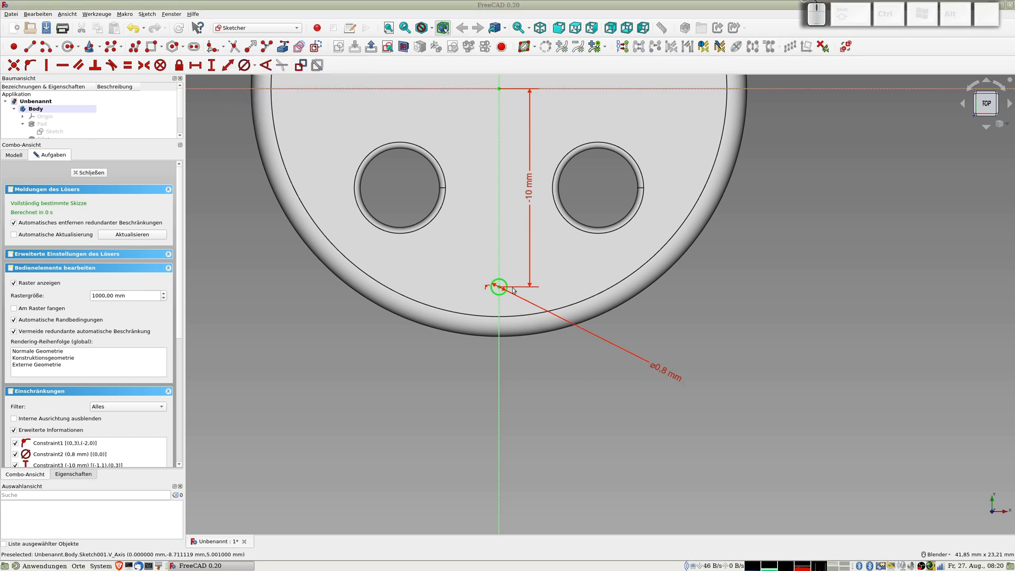
Step: Try a vertical distance of -11 mm for the small circle
double_click(531, 194)
text(-11)
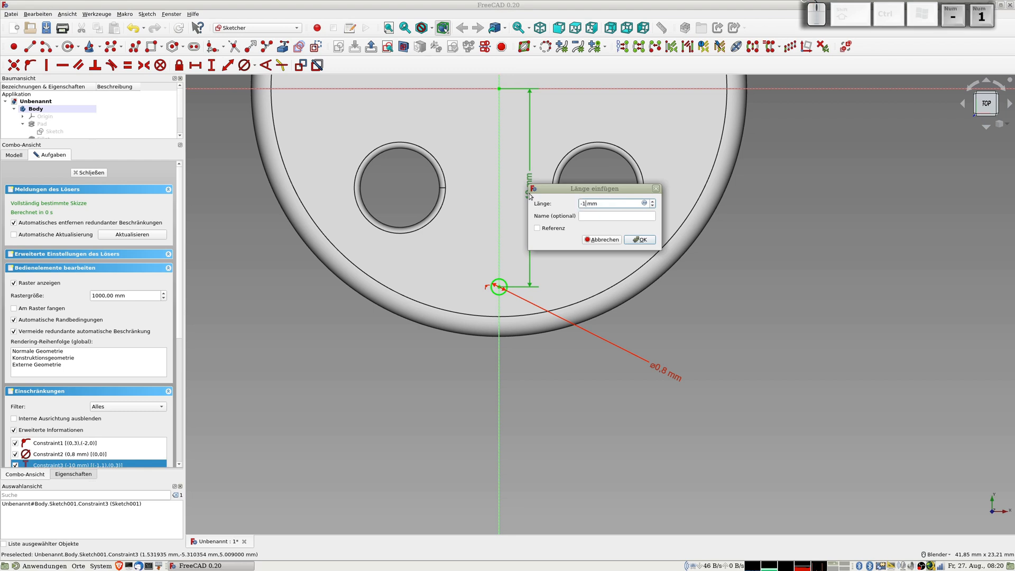
key(Return)
Step: Set the small circle's vertical distance from the horizontal axis to -10,5 mm
double_click(530, 197)
text(-10.5)
key(Return)
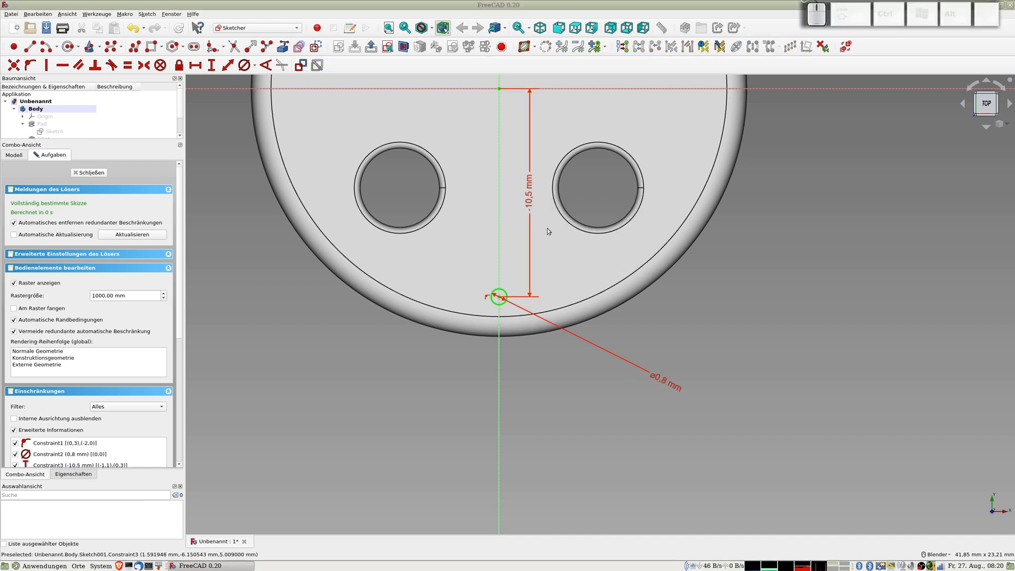
Step: Close the sketch, start a pocket from the small circle and try the through-all type (Durch alles)
click(94, 174)
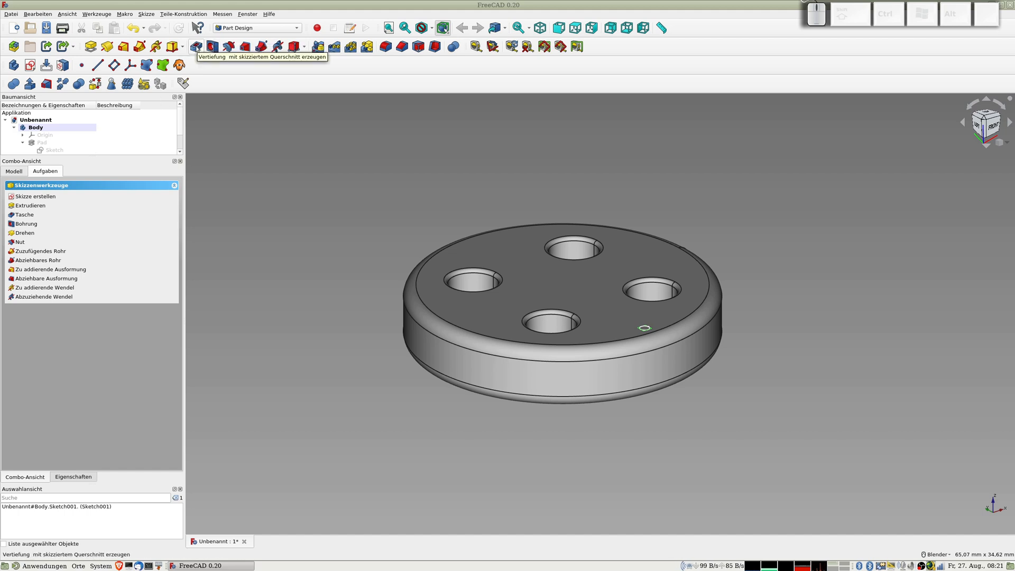
click(196, 47)
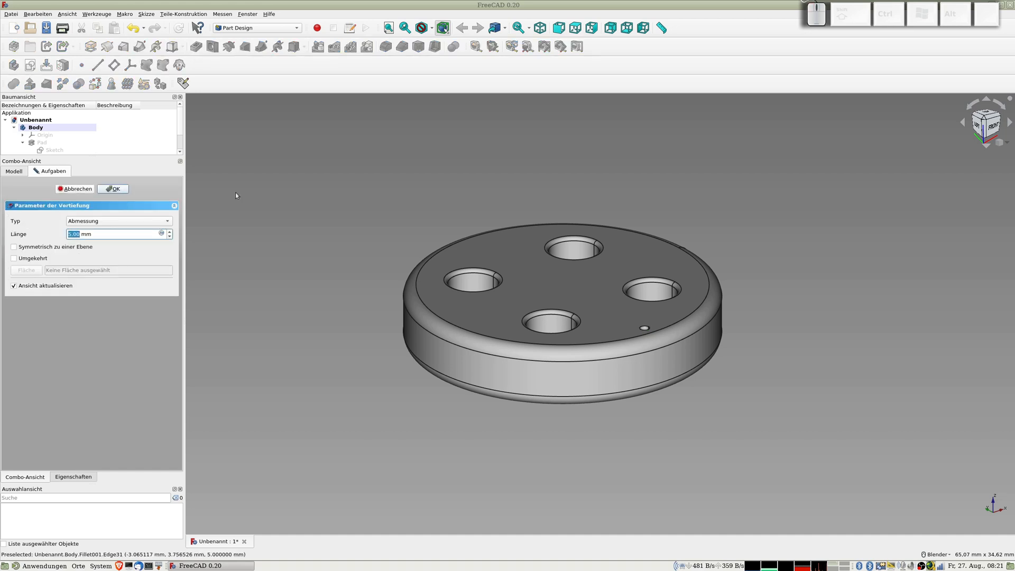
middle_drag(790, 335, 759, 357)
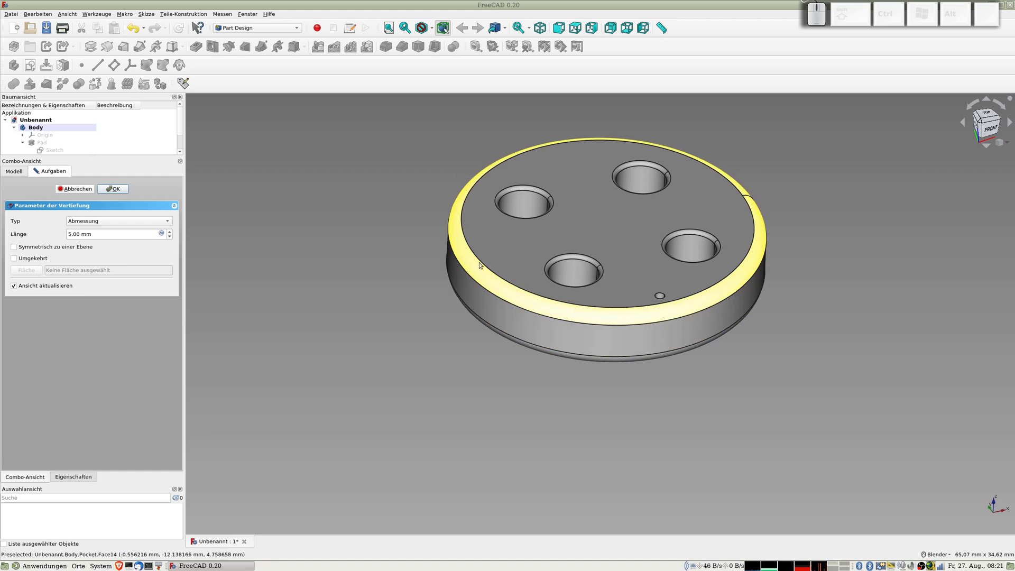
click(166, 222)
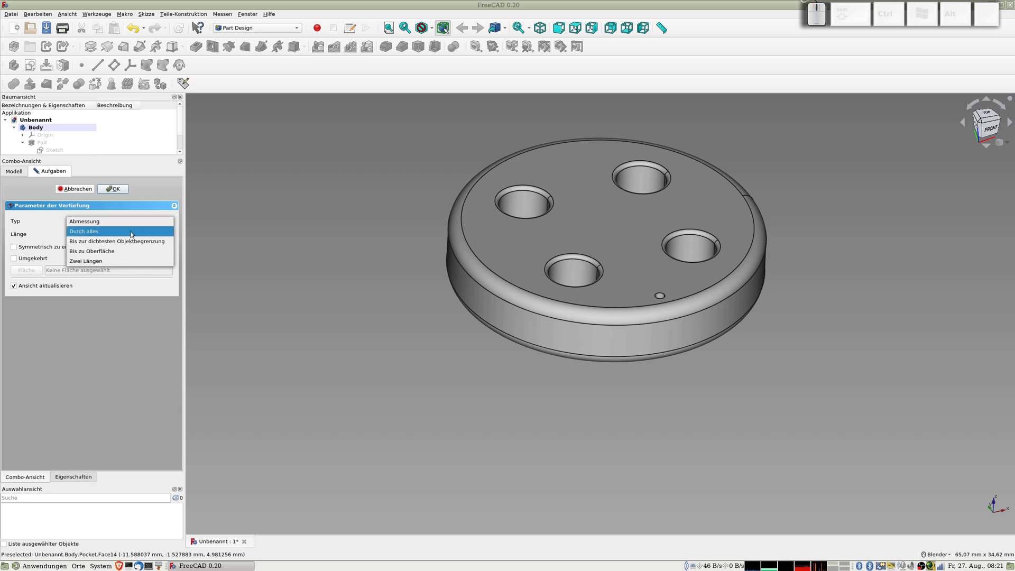
key(Escape)
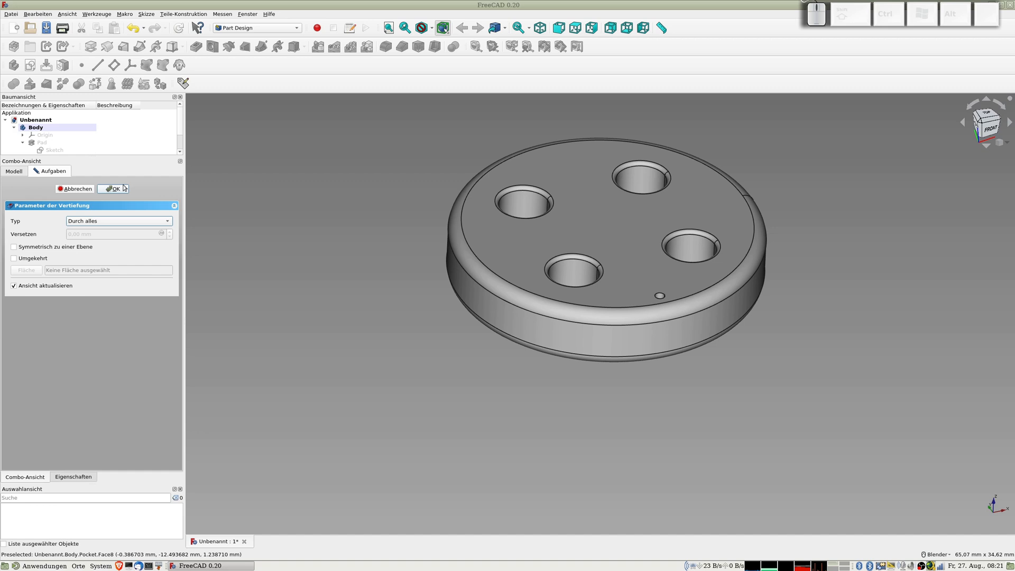
Step: Set the pocket's type to Abmessung with a length of 2 mm and finish the pocket
click(124, 221)
click(96, 215)
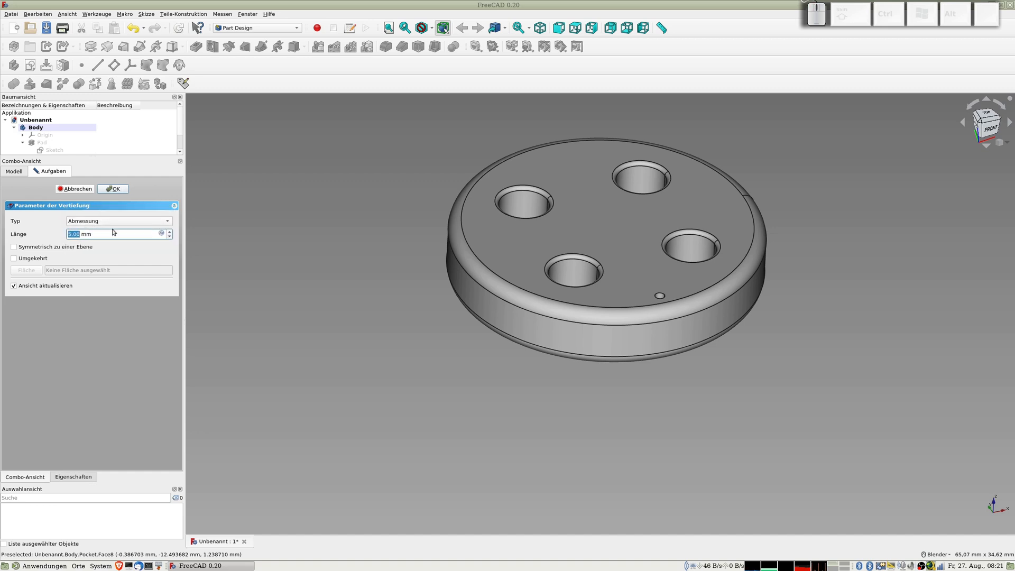
text(2)
key(Tab)
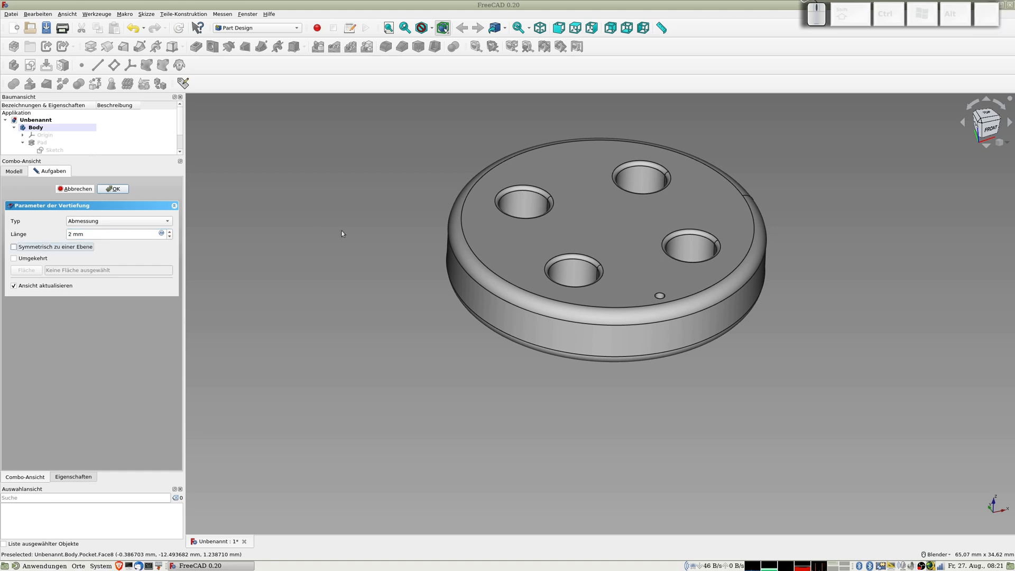
middle_drag(330, 234, 655, 322)
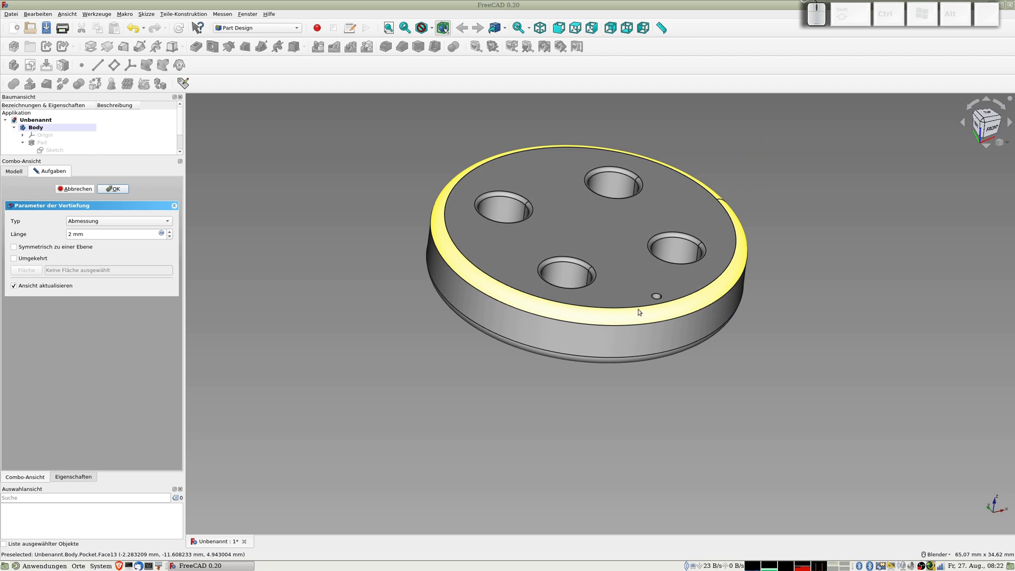
click(121, 189)
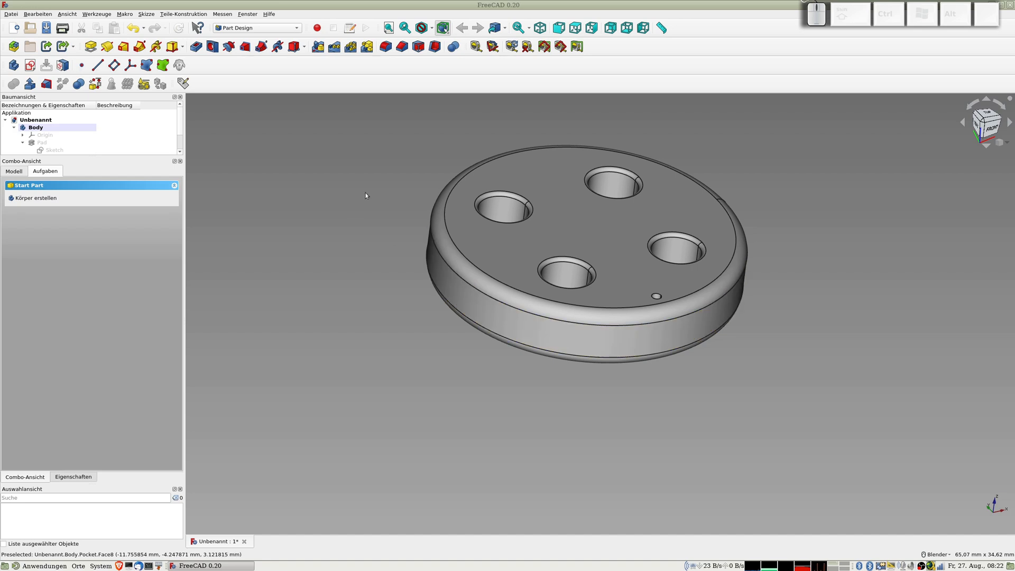
Step: Enlarge the model tree area and rename the body as Scheibe
key(2)
shift+middle_drag(414, 198, 262, 305)
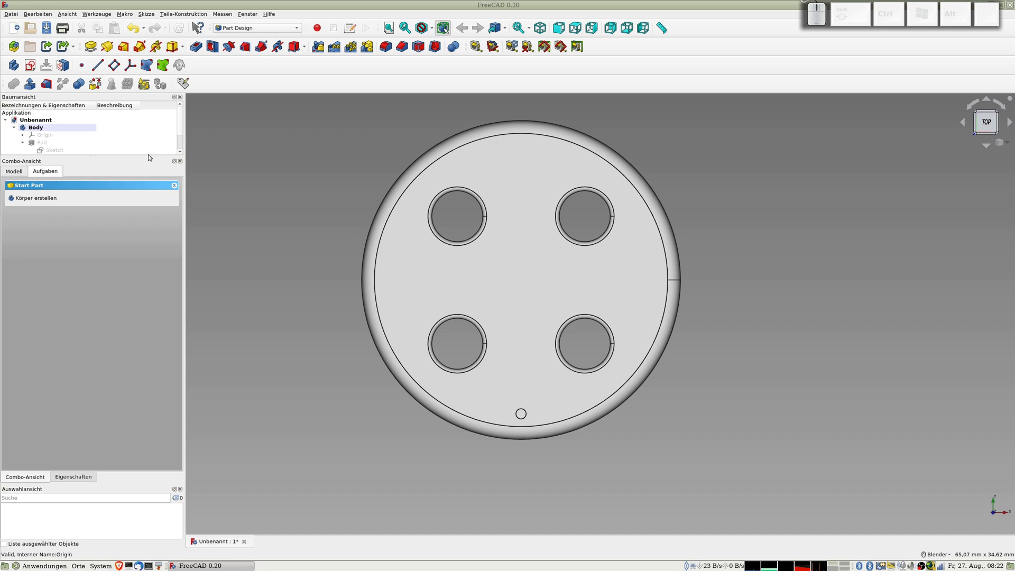
drag(149, 157, 149, 246)
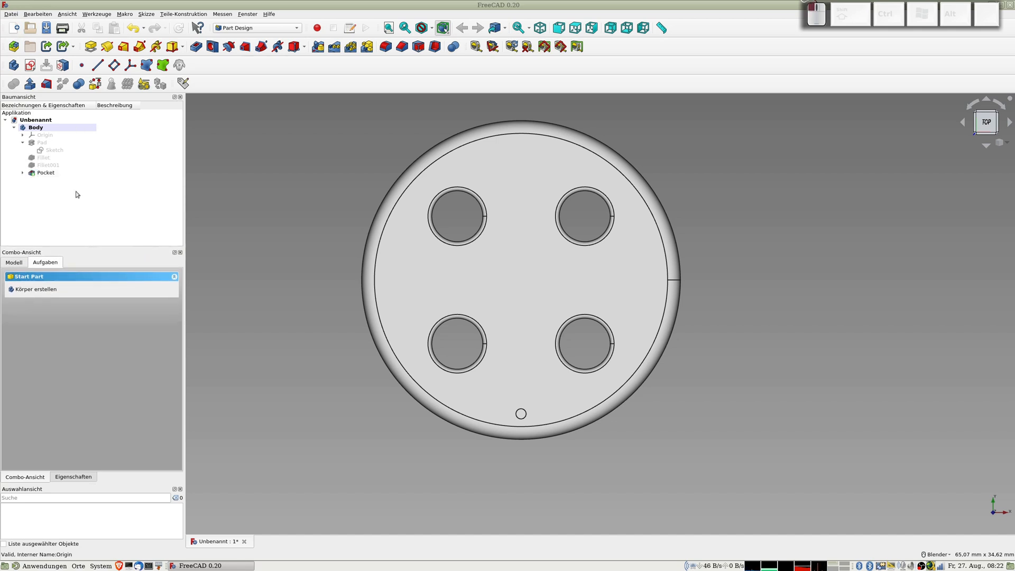
click(34, 129)
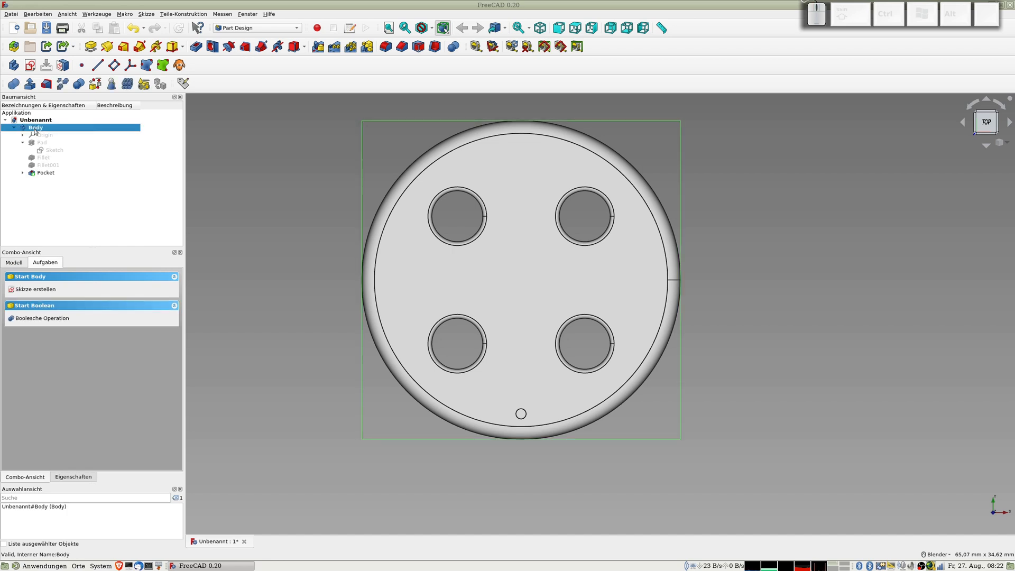
key(F2)
key(shift)
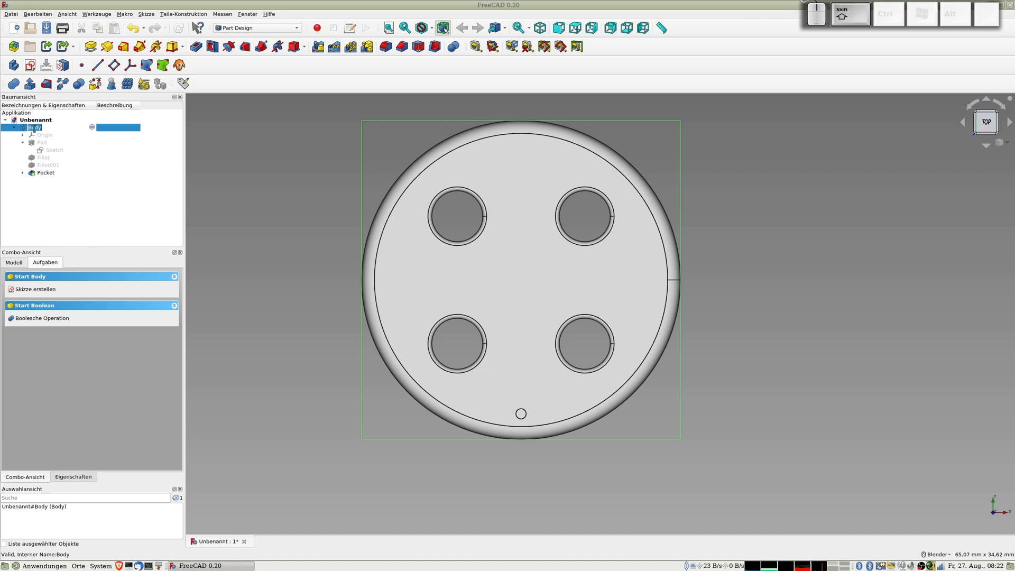
text(Scheibe)
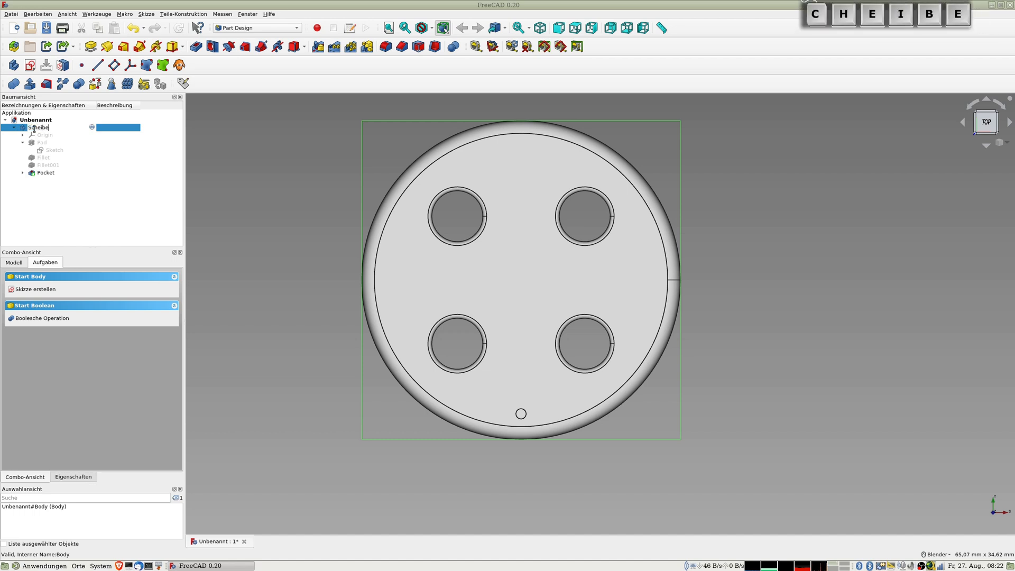
key(Return)
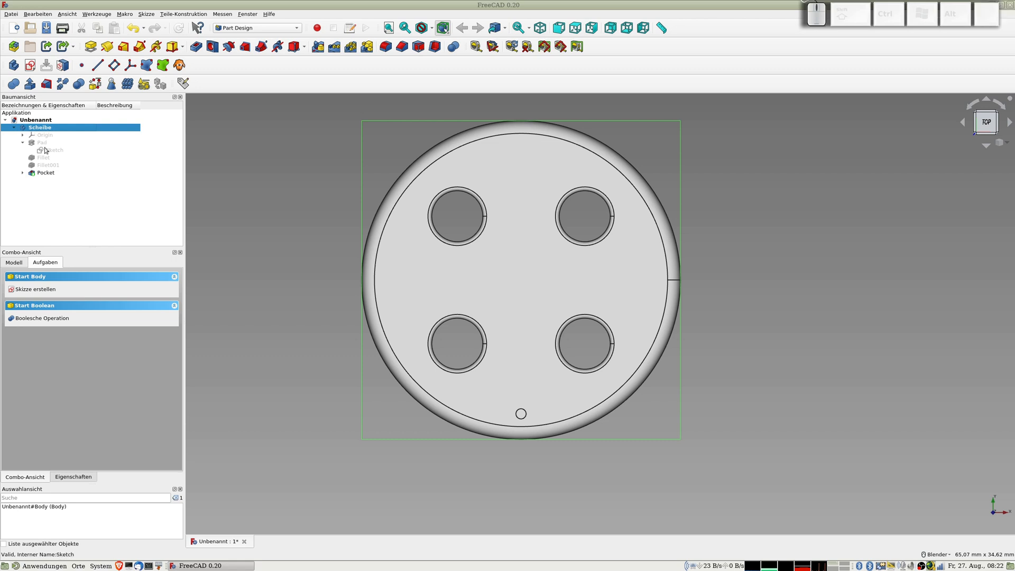
Step: Expand the pocket in the model tree to check its sketch and rename the pocket as Bohrung
click(45, 144)
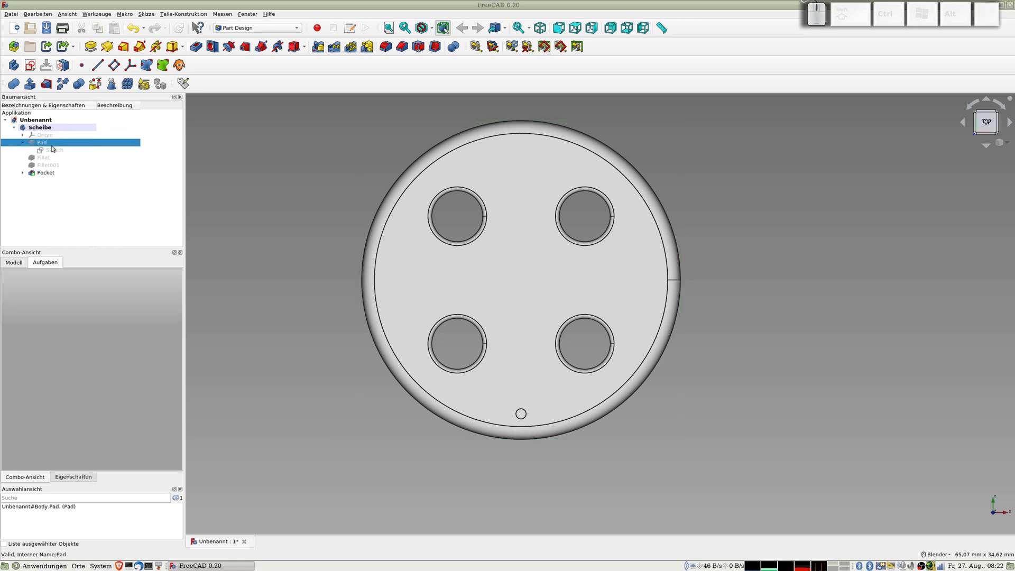
click(23, 173)
click(51, 181)
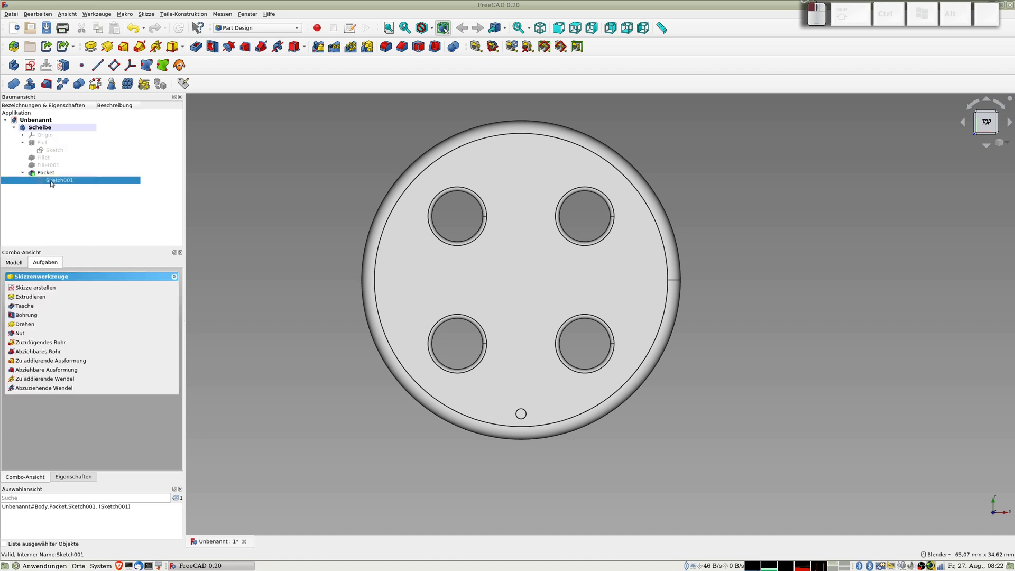
click(47, 174)
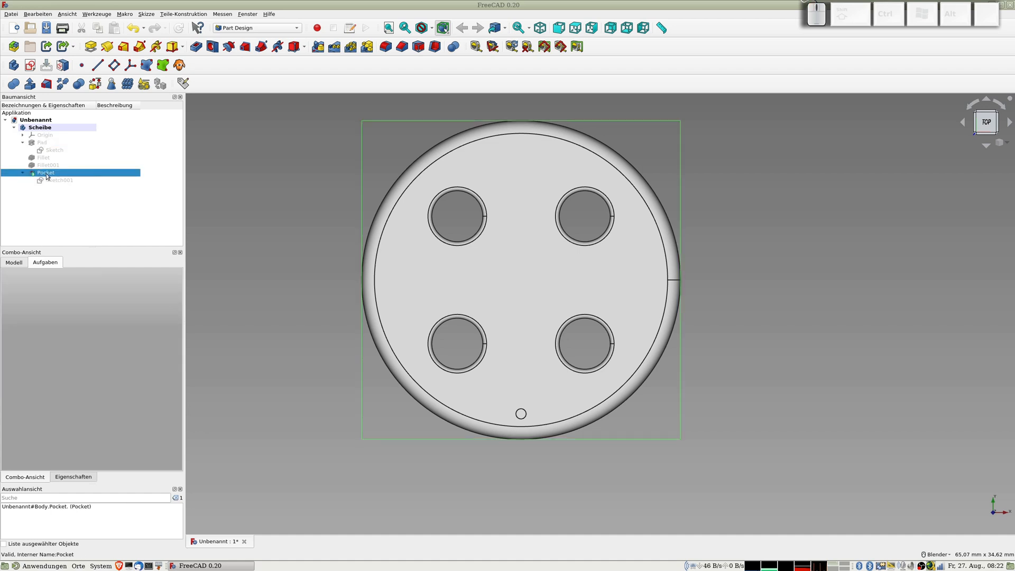
key(F2)
text(B)
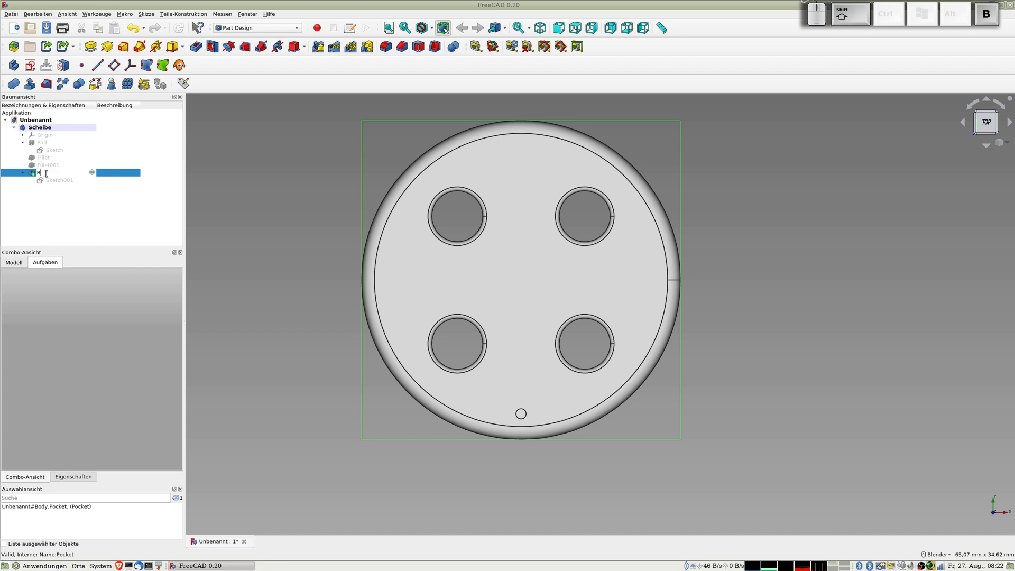
text(ohrung)
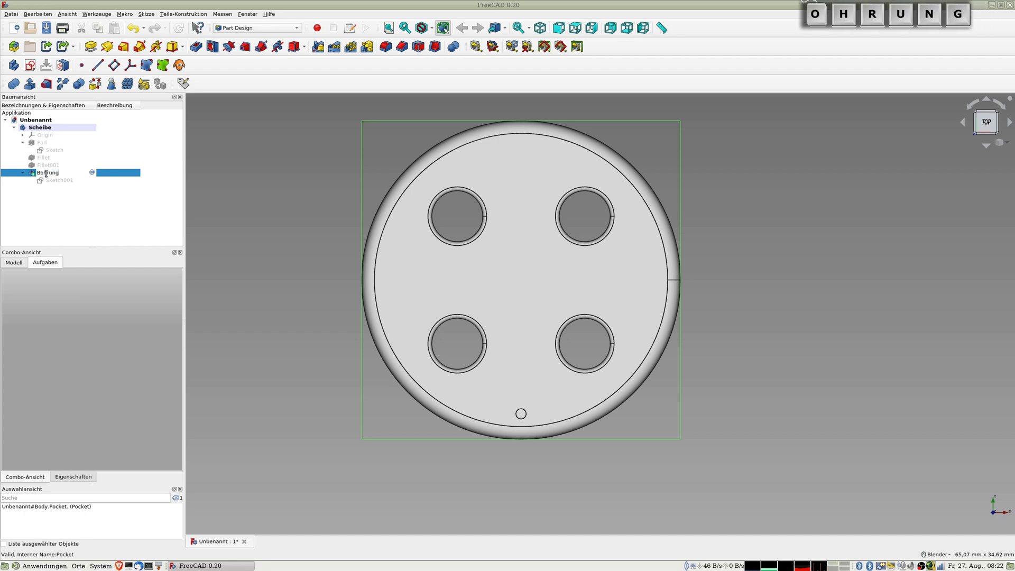
key(Return)
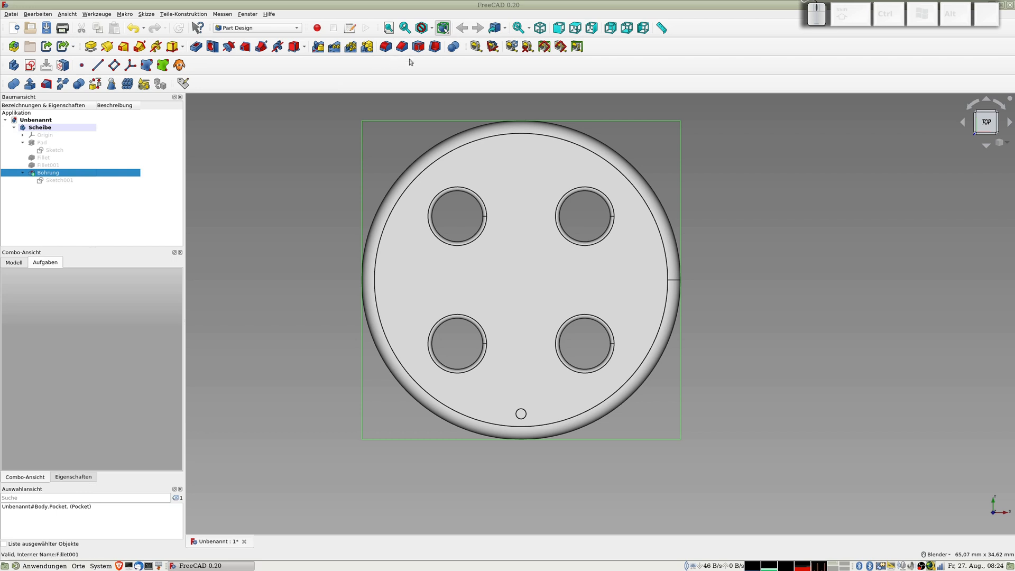
Step: Create a polar pattern of the Bohrung pocket over 360° about the sketch normal, trying 20 and 21 occurrences
click(351, 48)
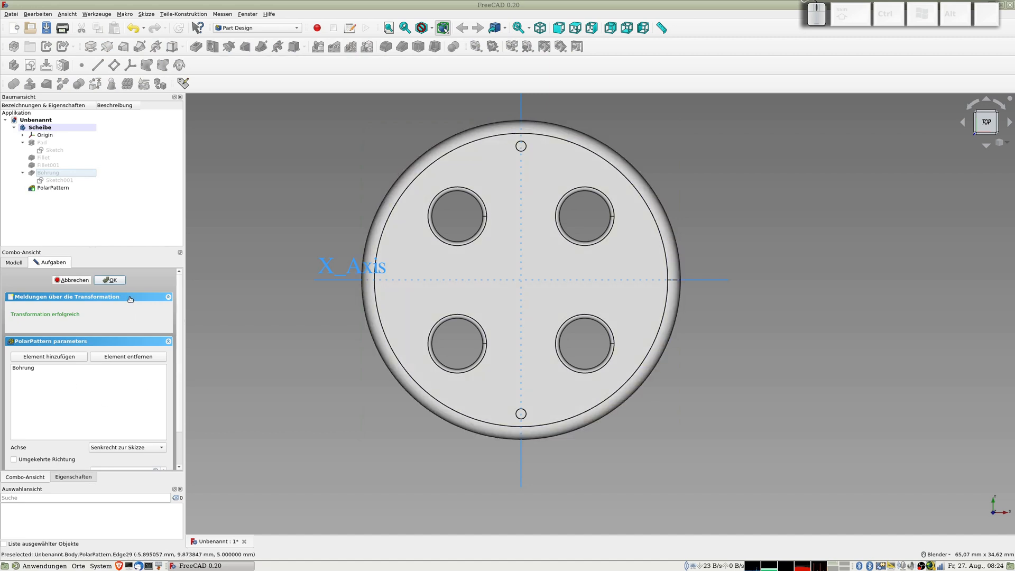
scroll(143, 394, down, 2)
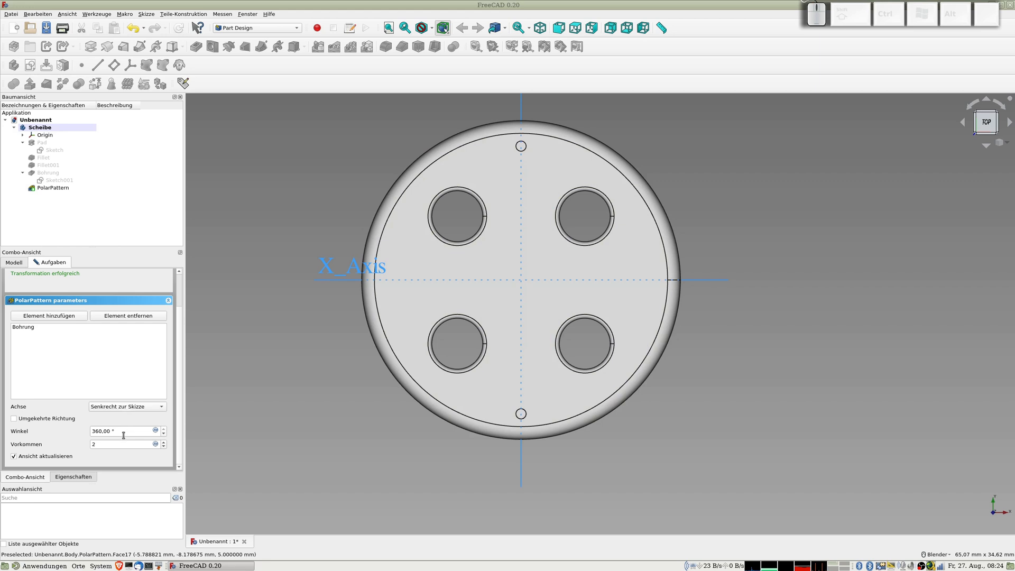
double_click(109, 444)
text(20)
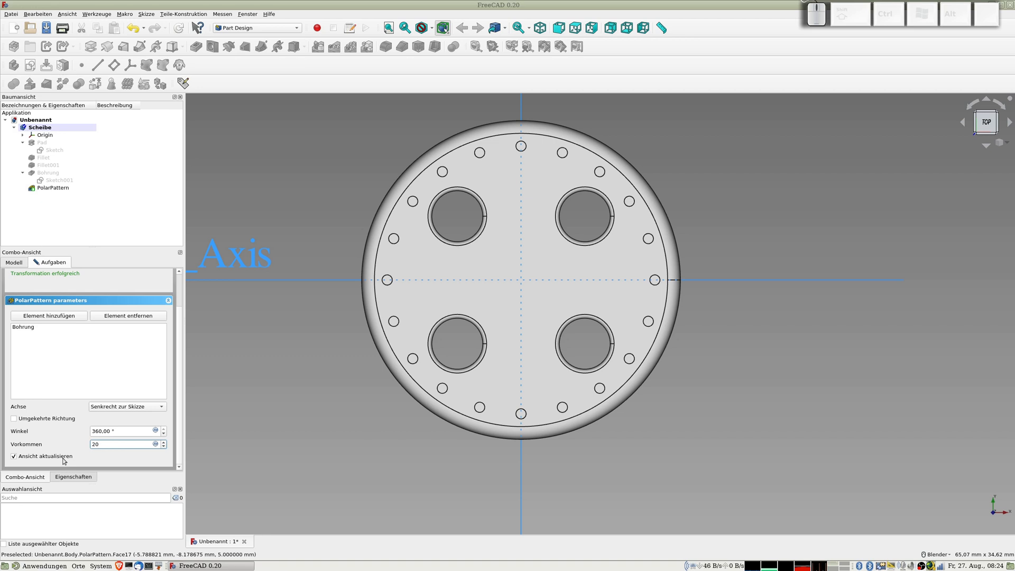
key(BackSpace)
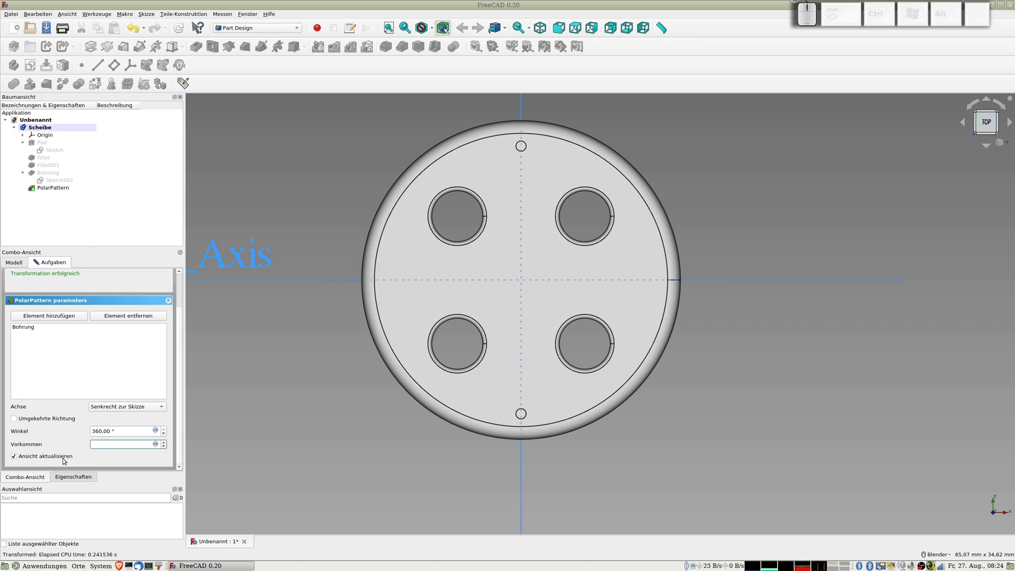
text(1)
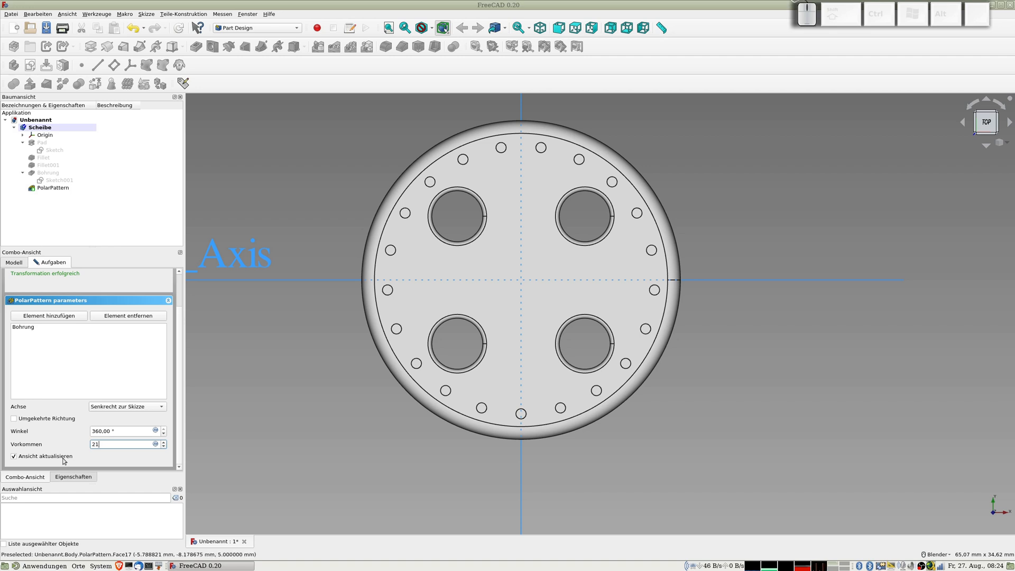
Step: Set the polar pattern of the small hole to 32 occurrences over 360° and accept it
key(BackSpace)
key(BackSpace)
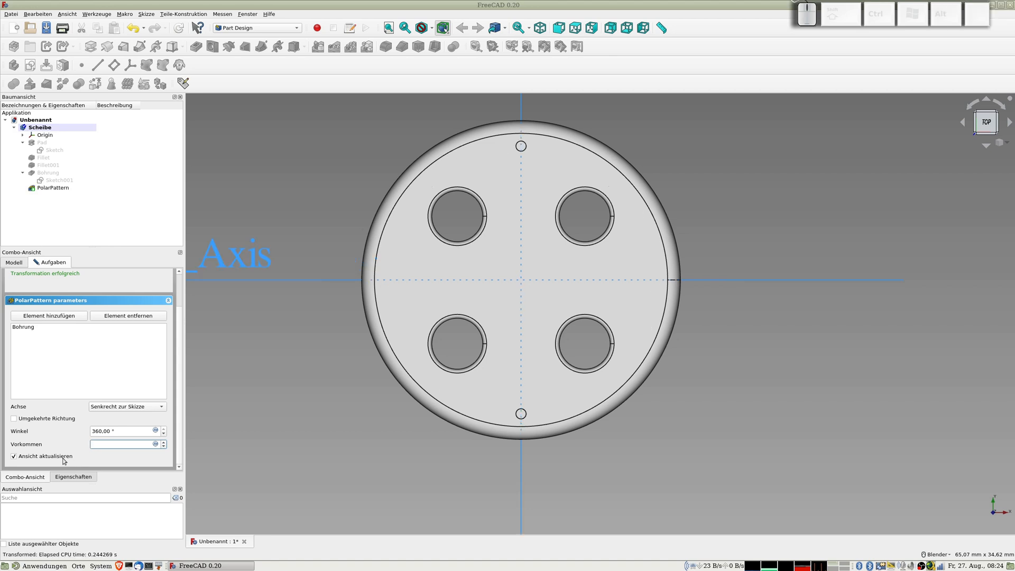
text(32)
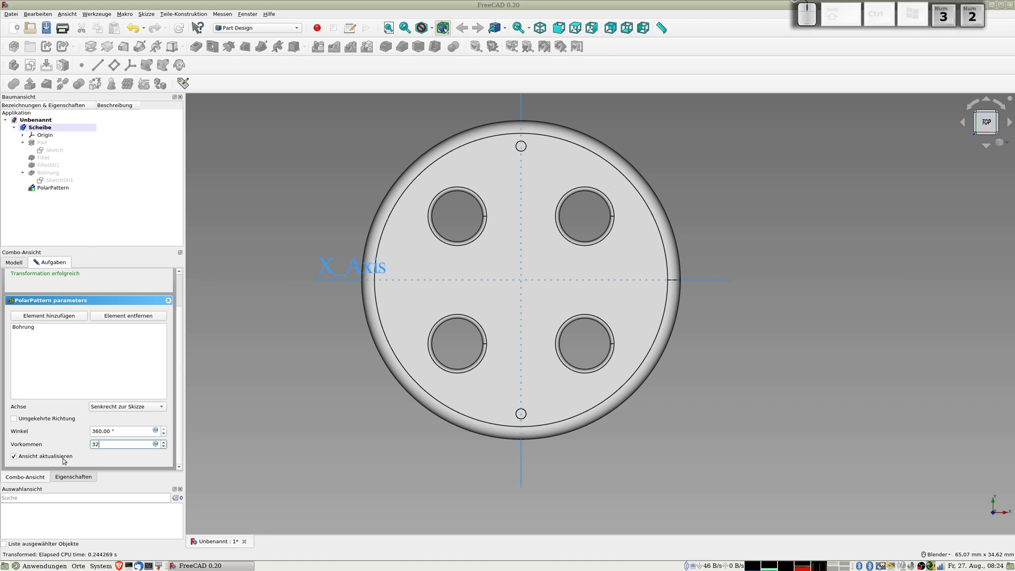
key(Tab)
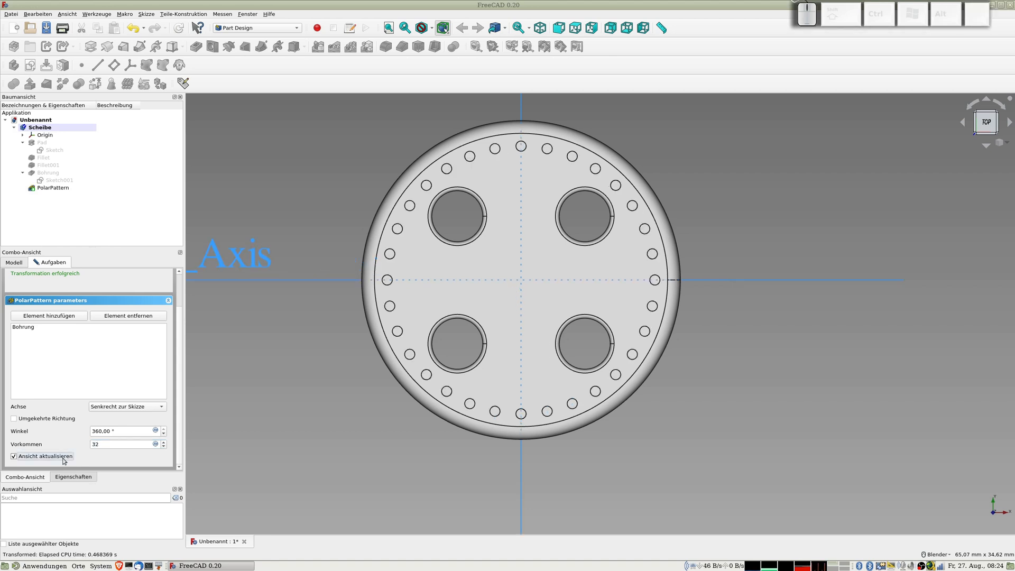
middle_drag(507, 475, 491, 433)
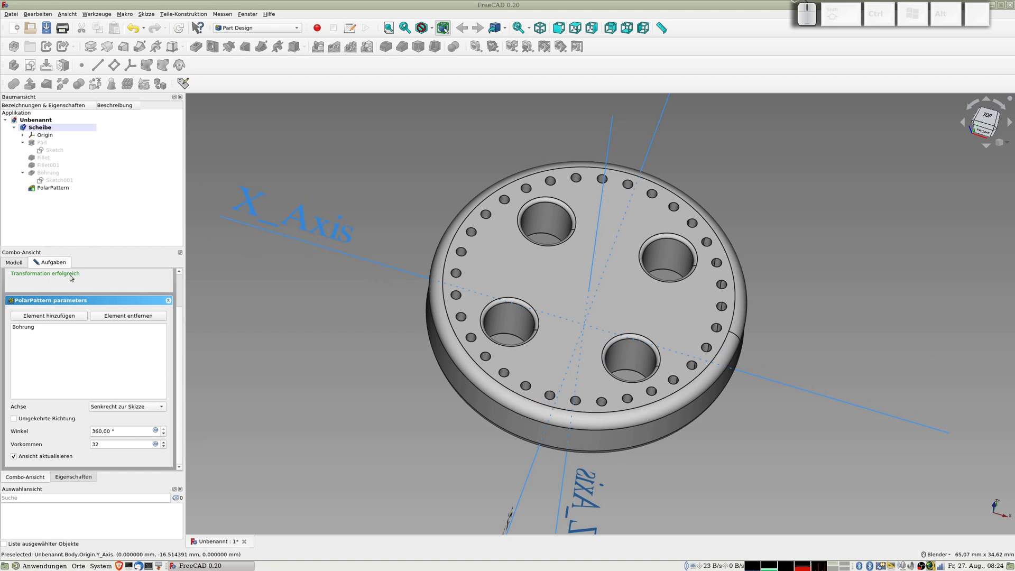
scroll(179, 335, up, 3)
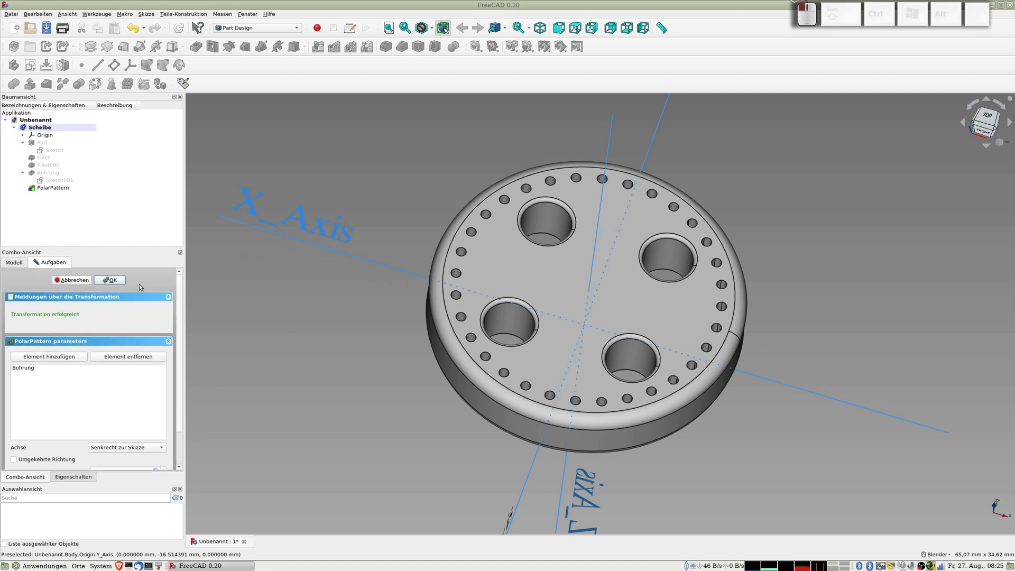
click(121, 280)
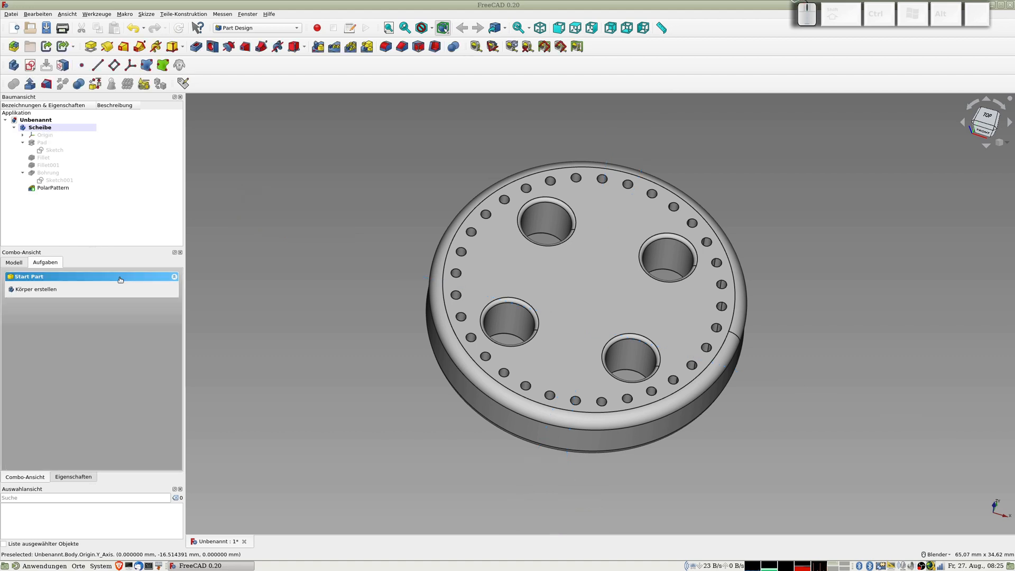
Step: Create a new empty body in the document alongside the Scheibe body
click(49, 189)
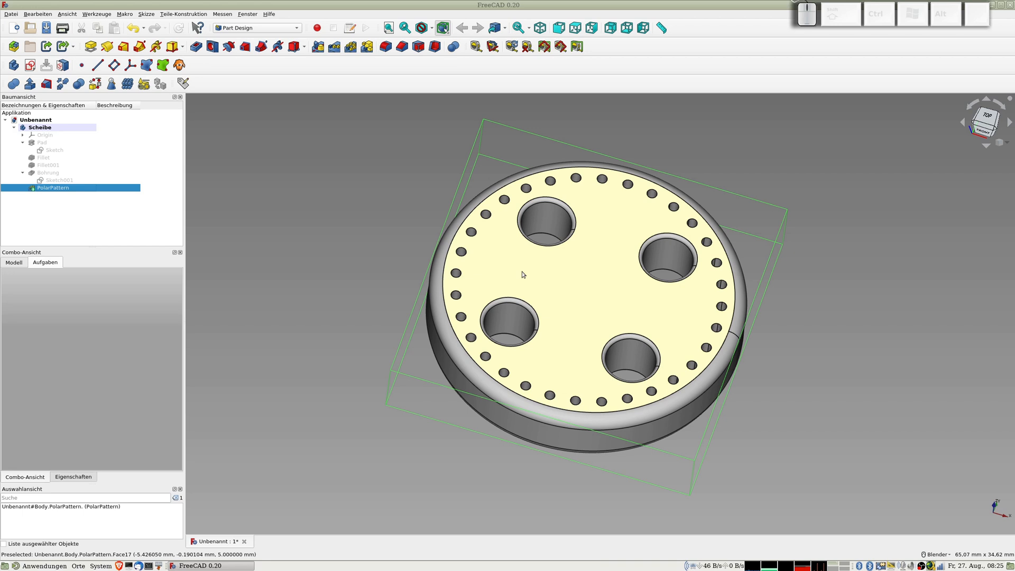
scroll(602, 274, down, 5)
middle_drag(586, 341, 620, 276)
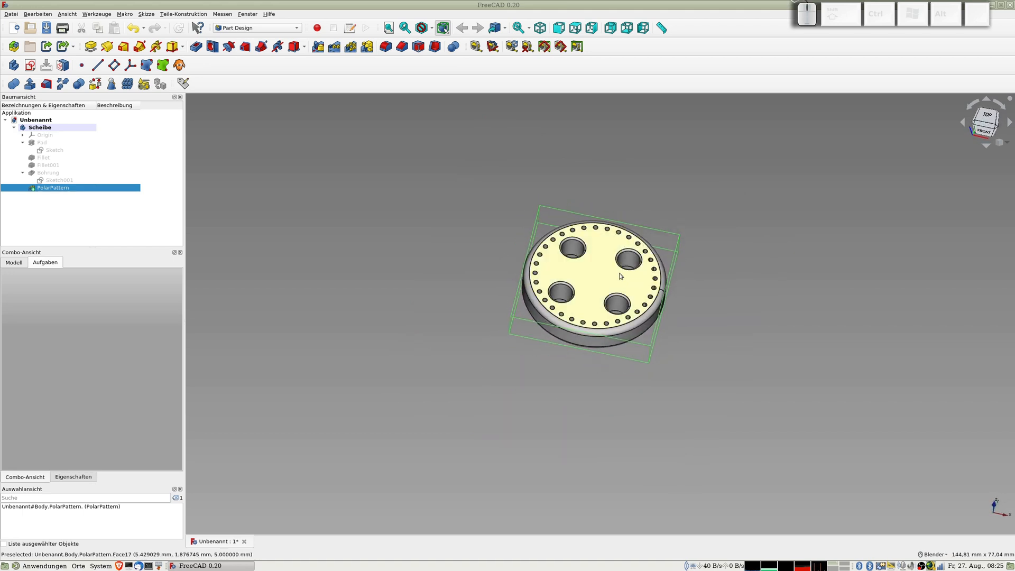
middle_drag(740, 338, 595, 301)
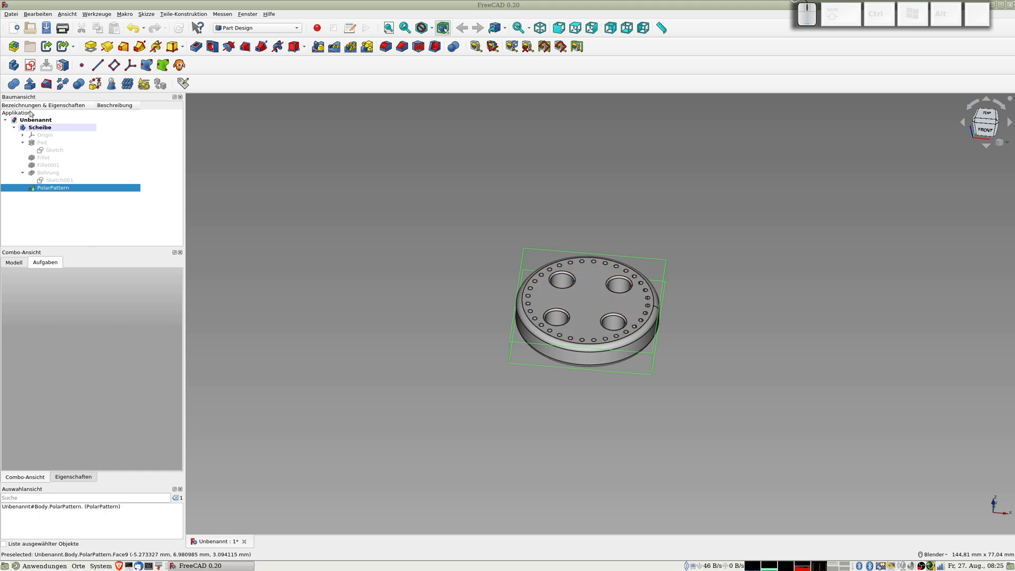
click(14, 66)
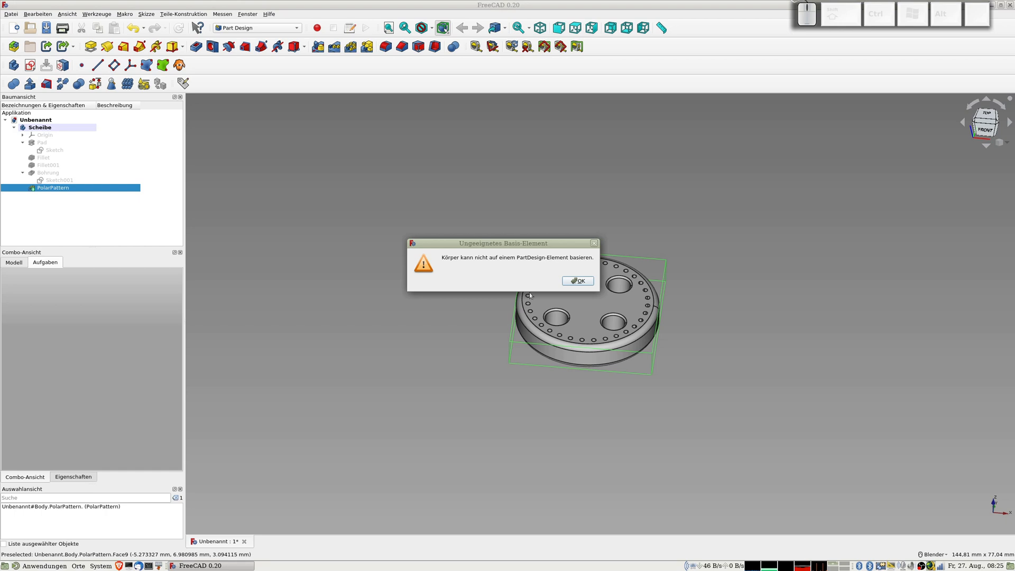
click(571, 282)
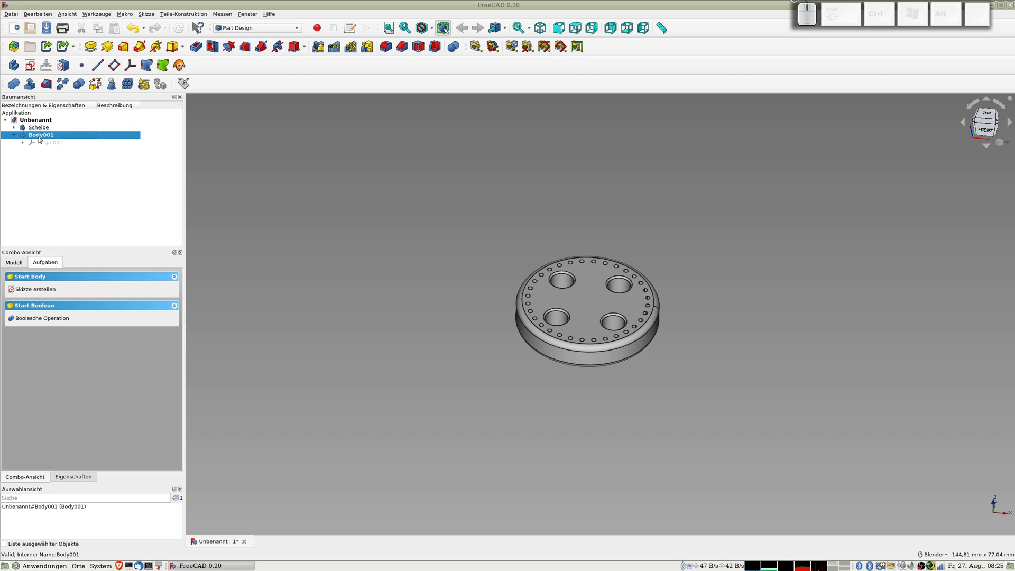
Step: Rename the new body as Staender
key(F2)
text(Sta)
text(n)
text(f)
key(BackSpace)
text(der)
key(Return)
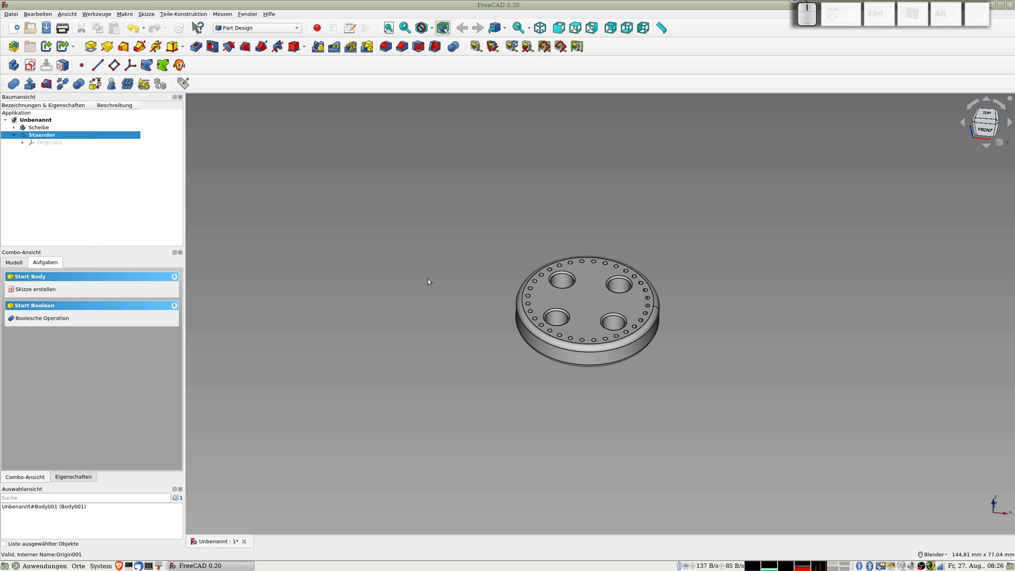
Step: Check the extrusion length of the Scheibe body's pad without changing it
scroll(511, 263, up, 4)
shift+middle_drag(511, 263, 550, 306)
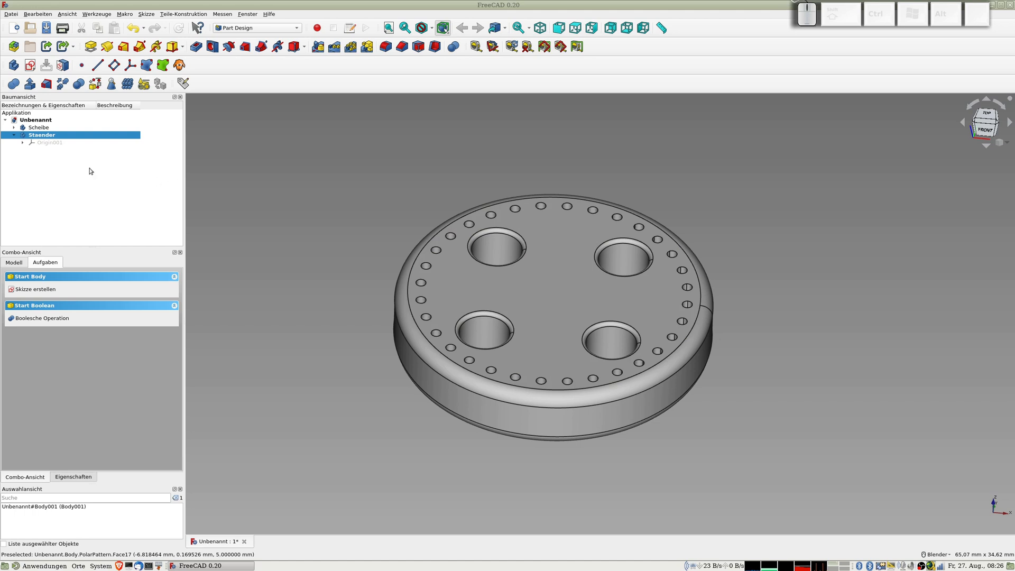
click(13, 127)
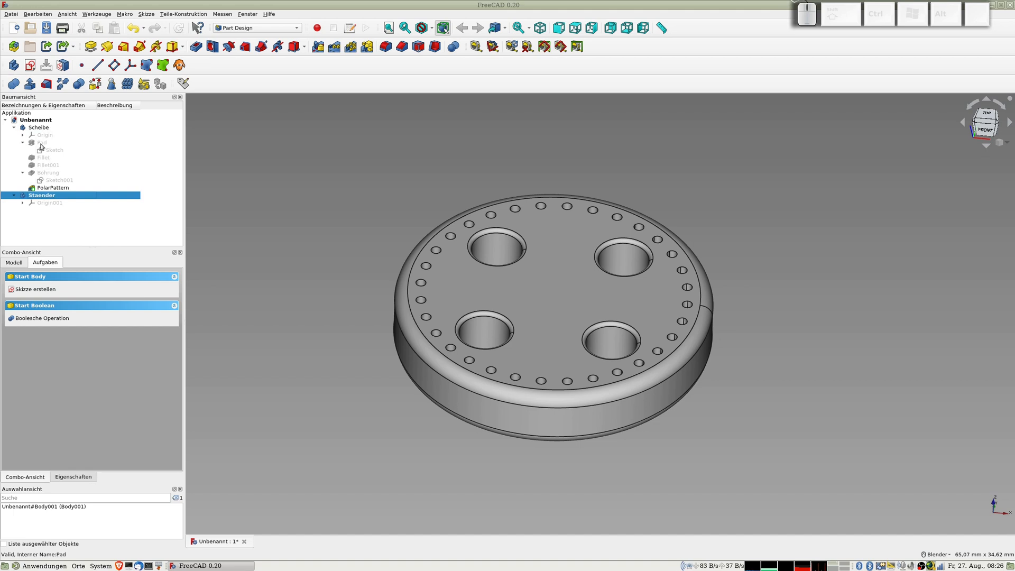
double_click(40, 143)
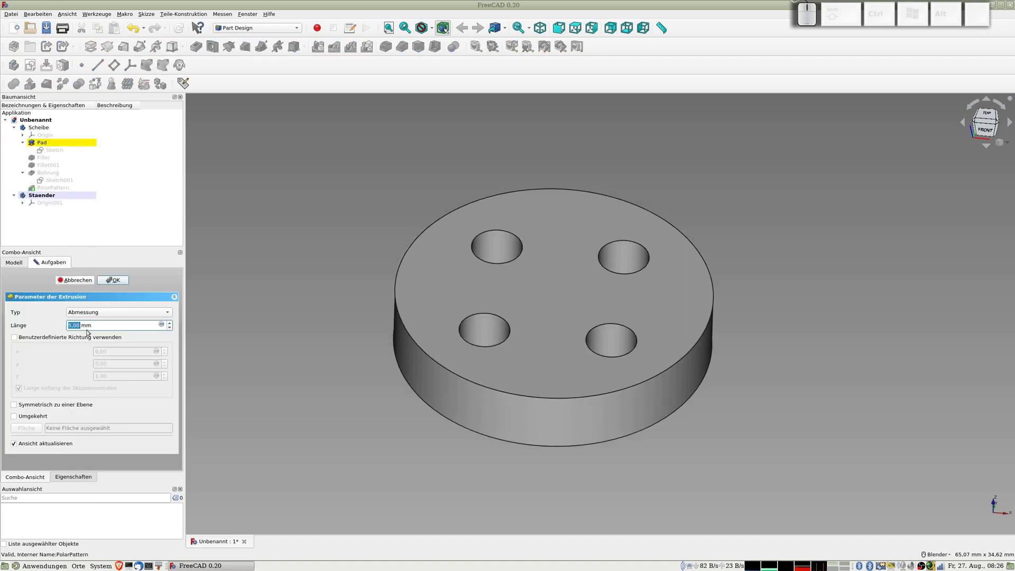
click(76, 281)
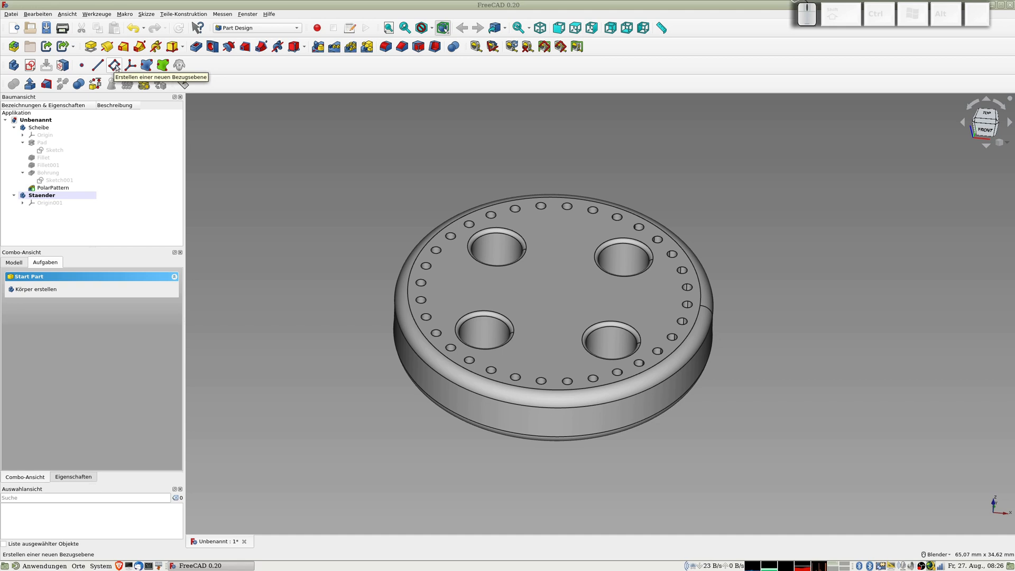
Step: Show the origin planes and axes of the Staender body
click(45, 204)
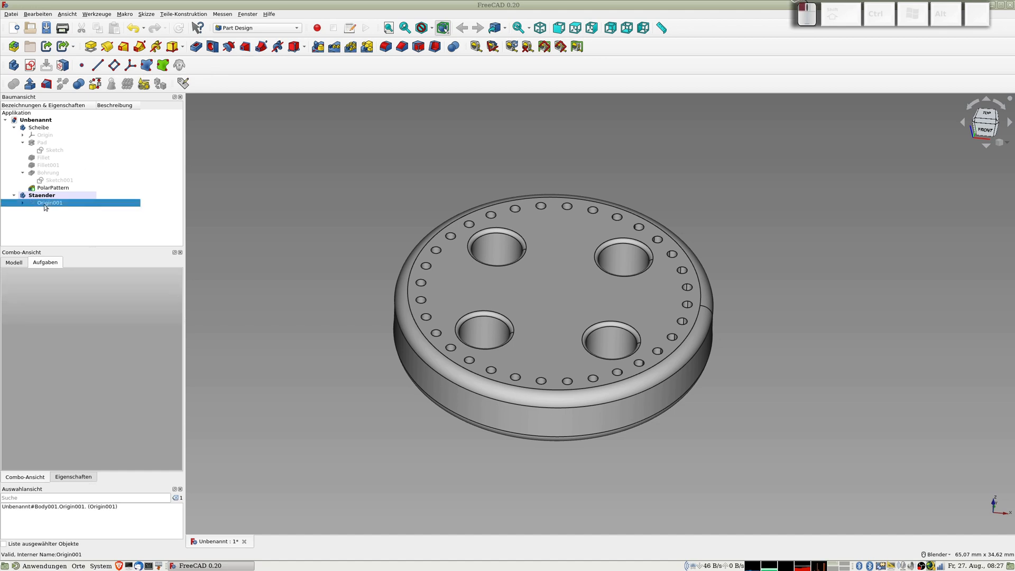
key(space)
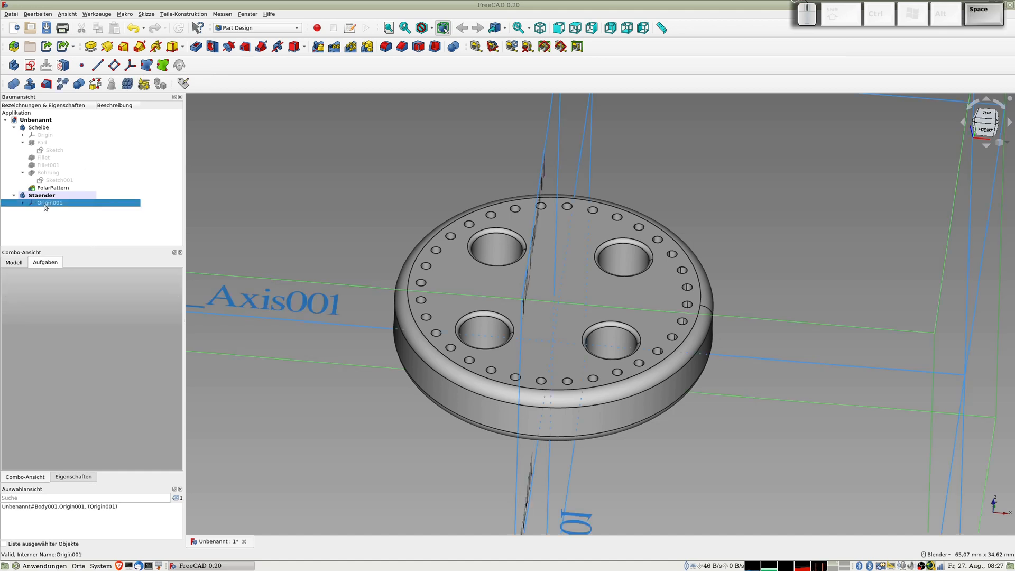
scroll(272, 292, down, 8)
scroll(271, 292, up, 3)
middle_drag(286, 298, 430, 271)
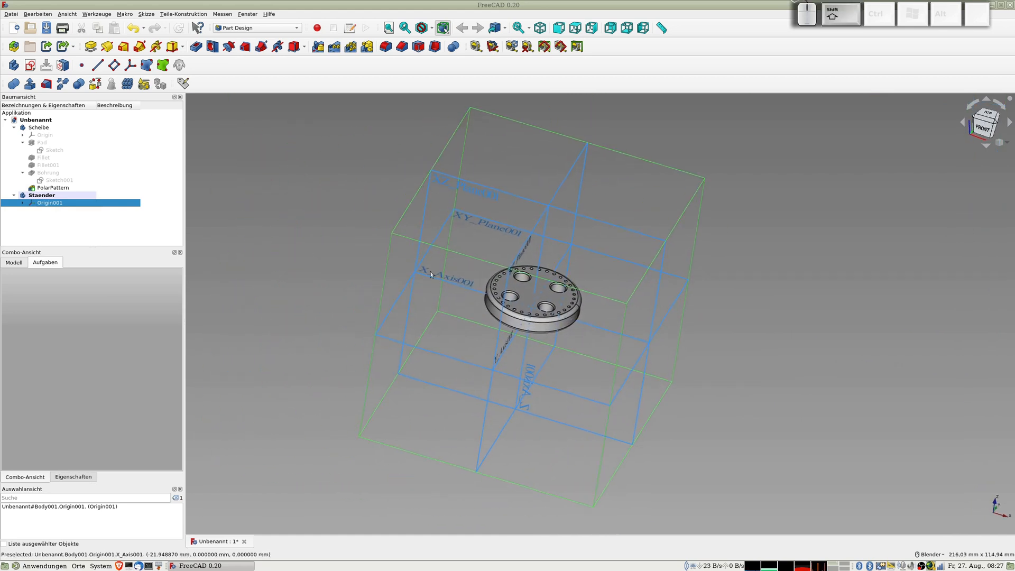
Step: Create a datum plane in the Staender body attached to its XY plane with a 5 mm offset in the z-direction
click(399, 294)
click(400, 298)
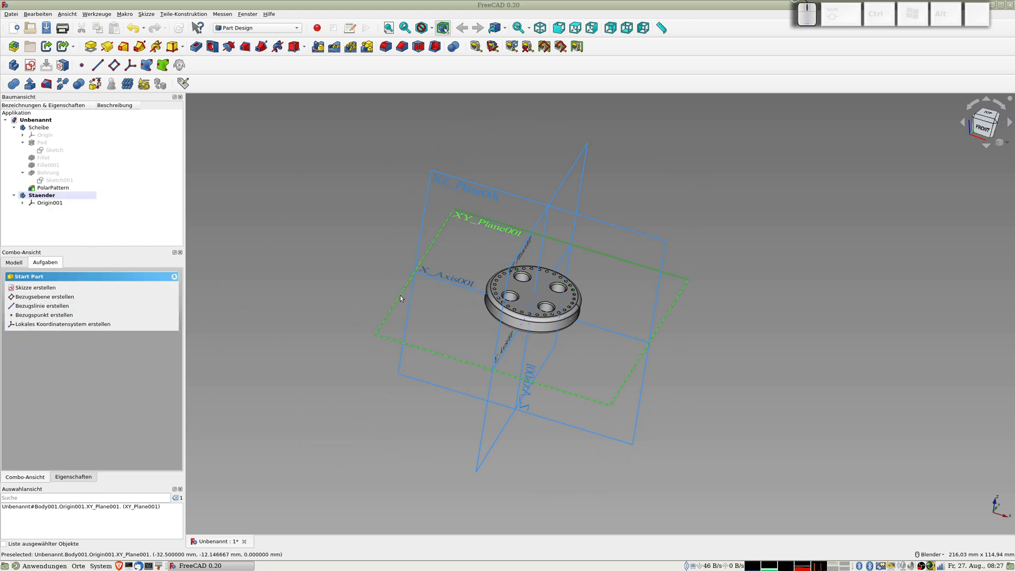
click(114, 65)
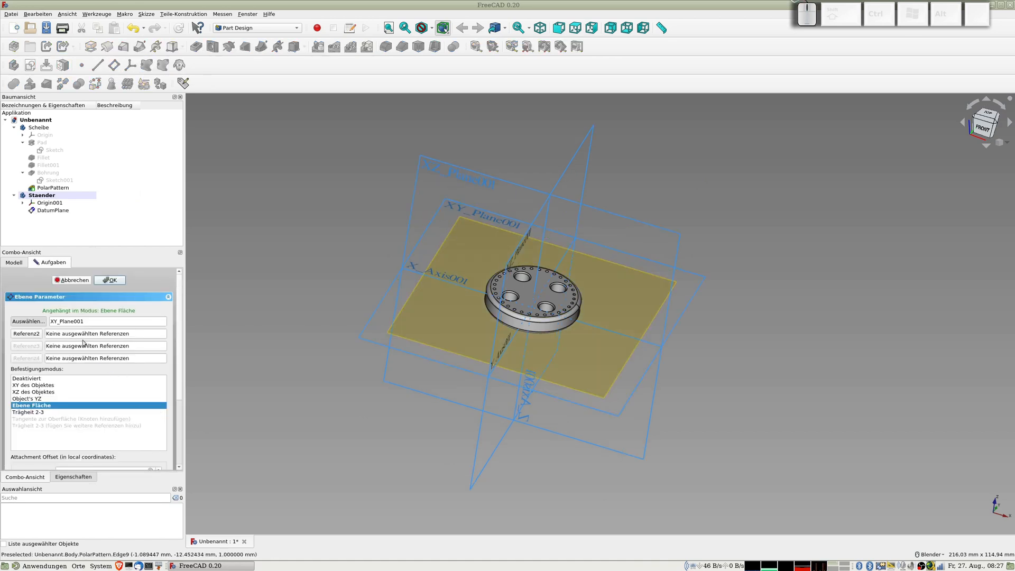
drag(181, 377, 177, 452)
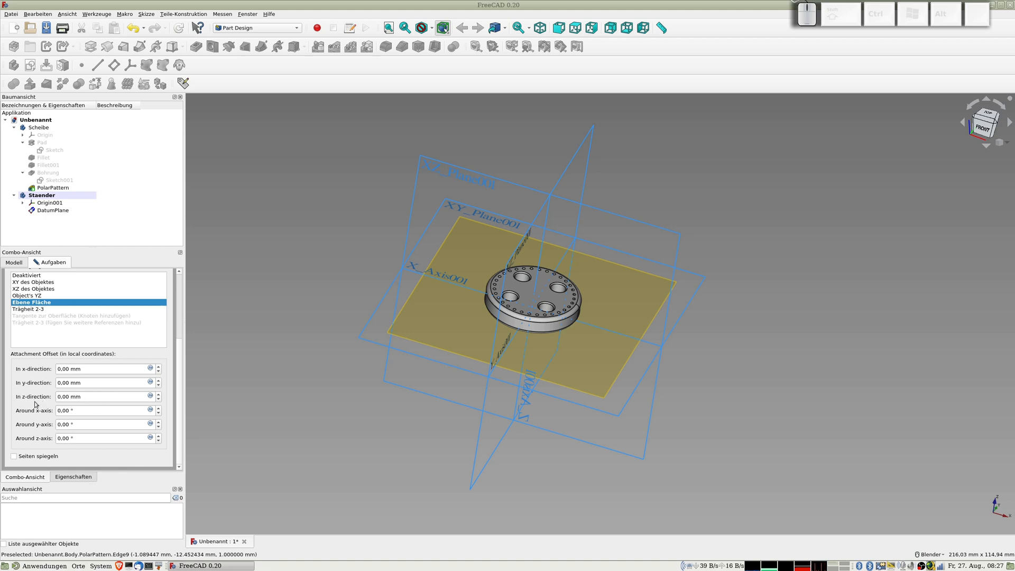
click(159, 394)
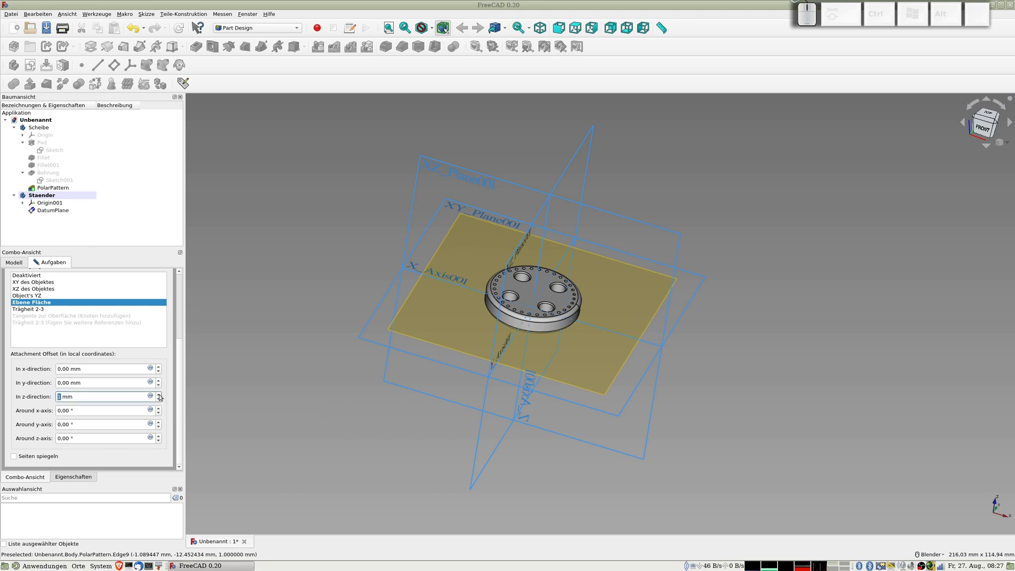
click(159, 394)
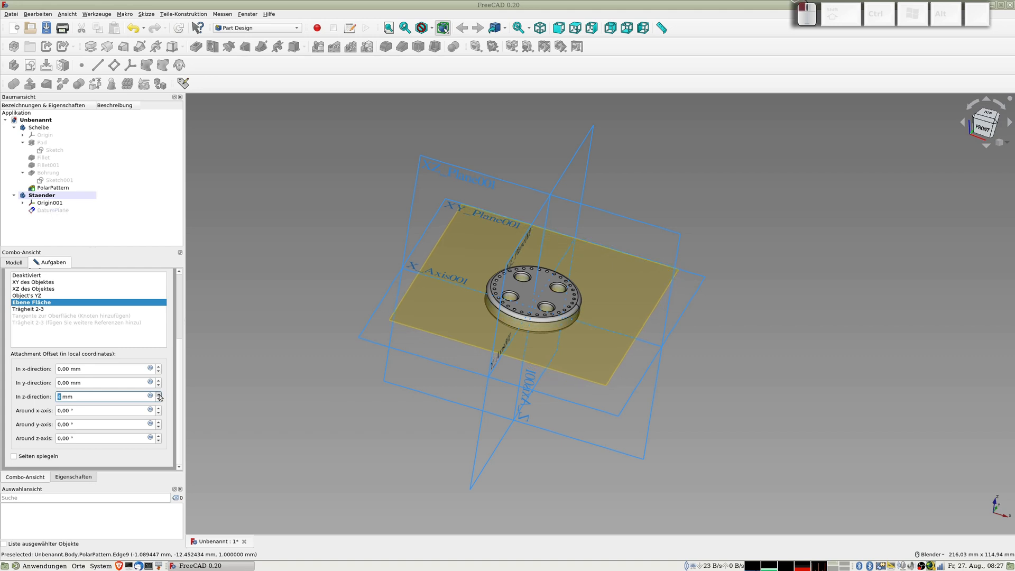
click(159, 395)
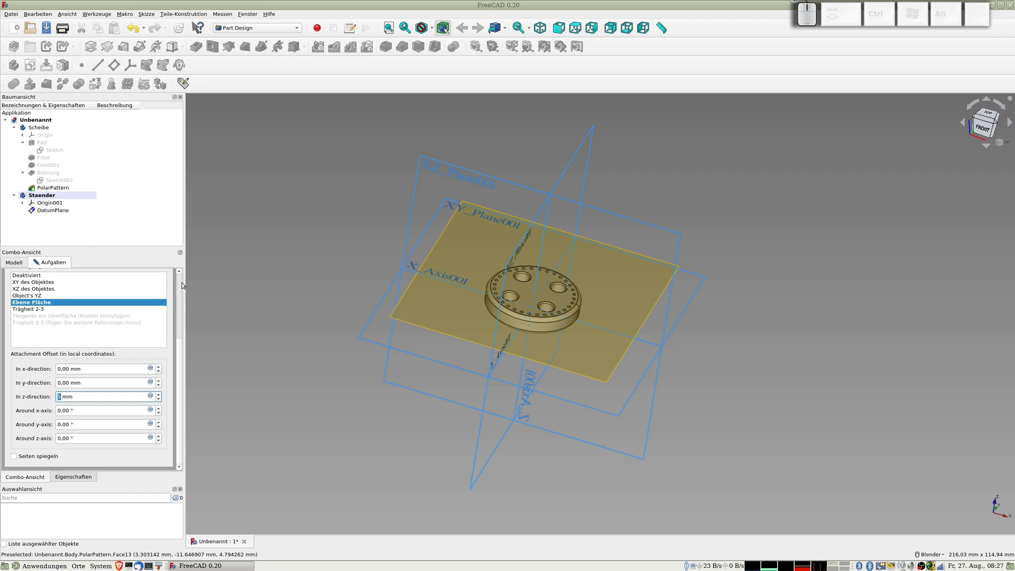
scroll(181, 278, up, 3)
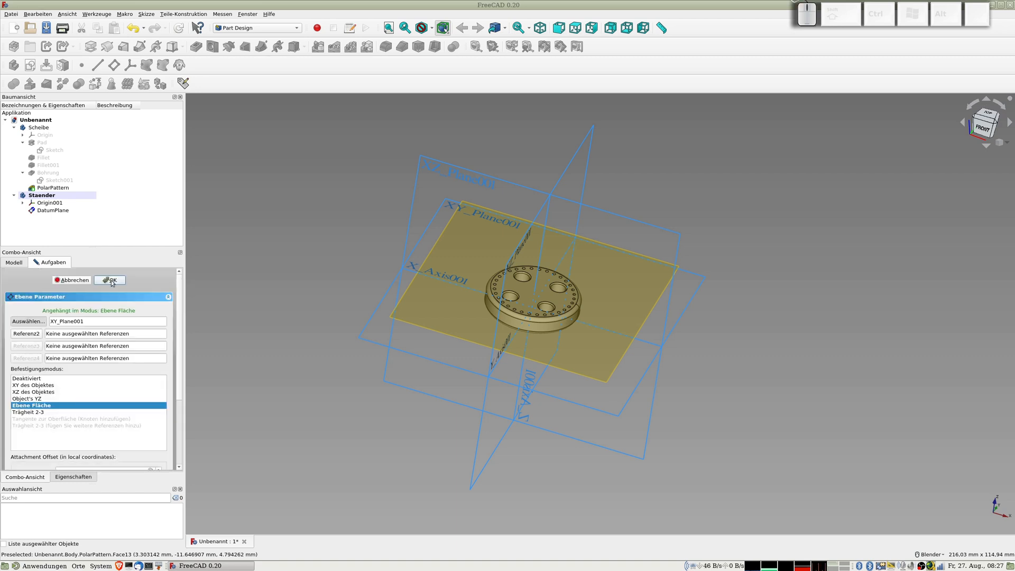
click(110, 280)
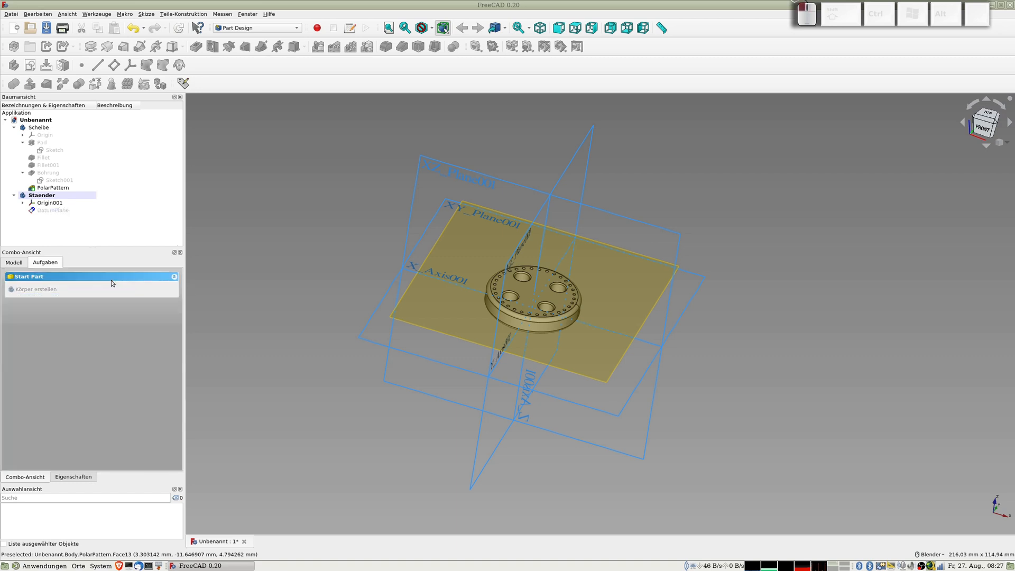
click(257, 221)
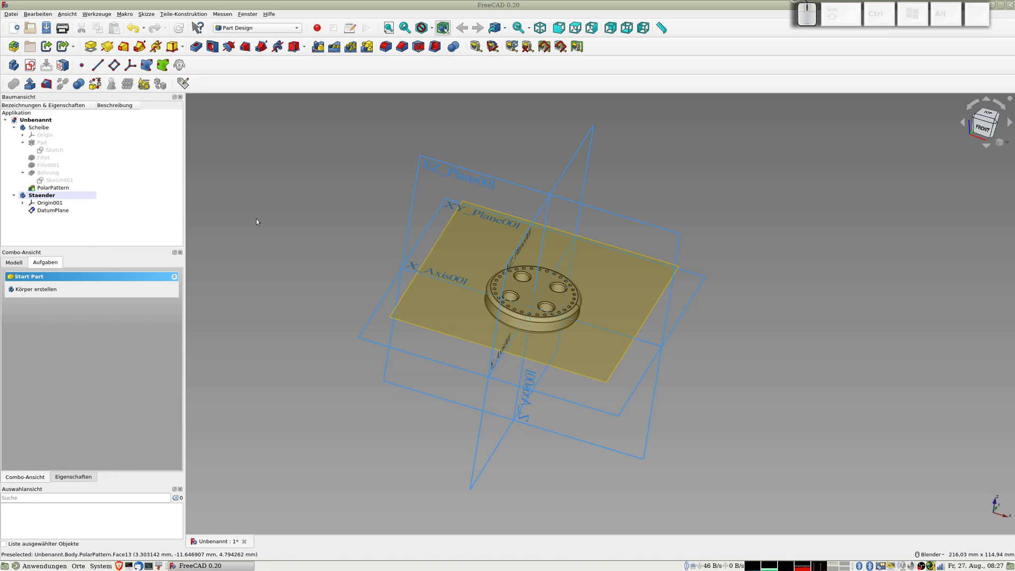
click(37, 211)
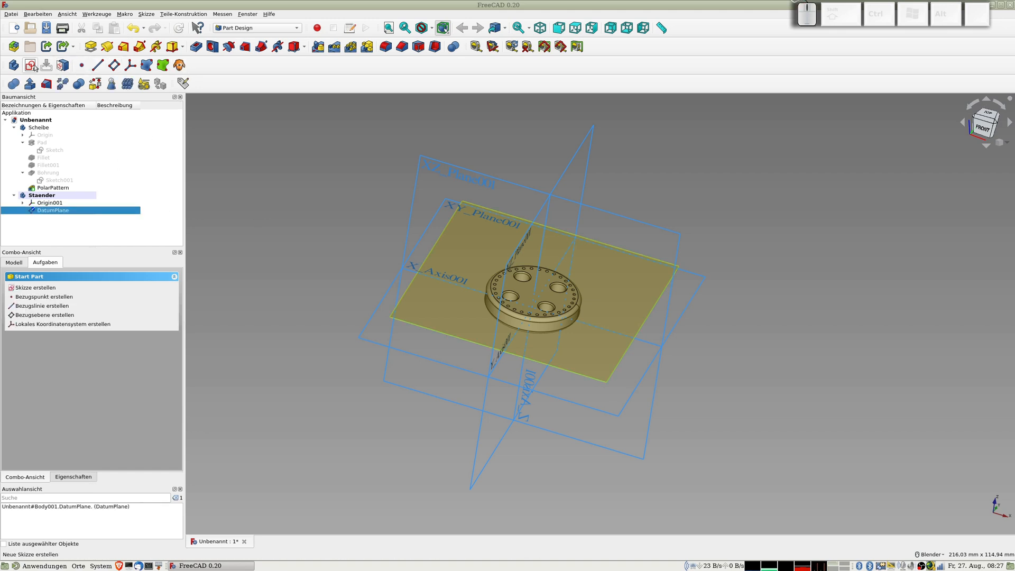
click(290, 162)
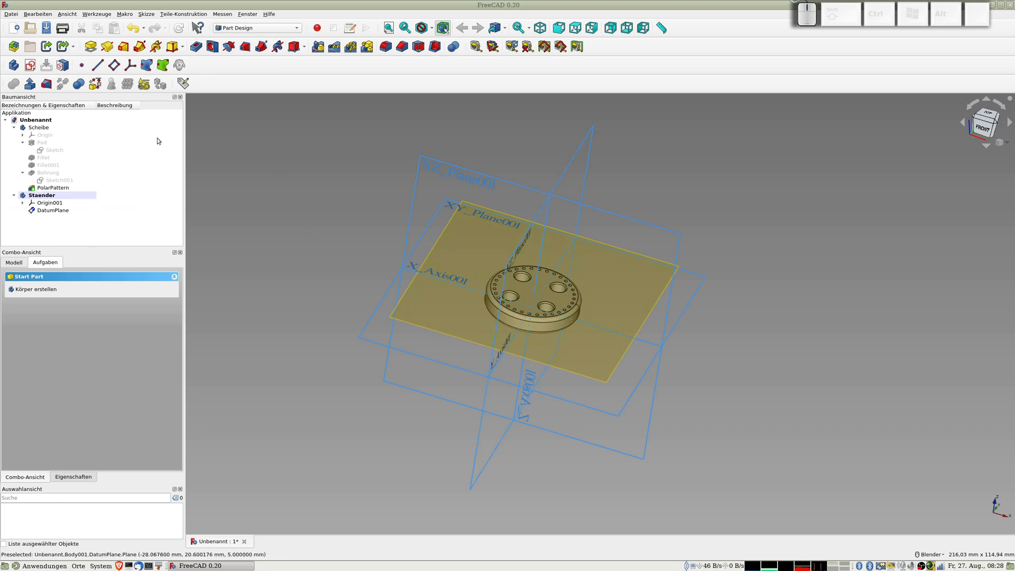
click(30, 65)
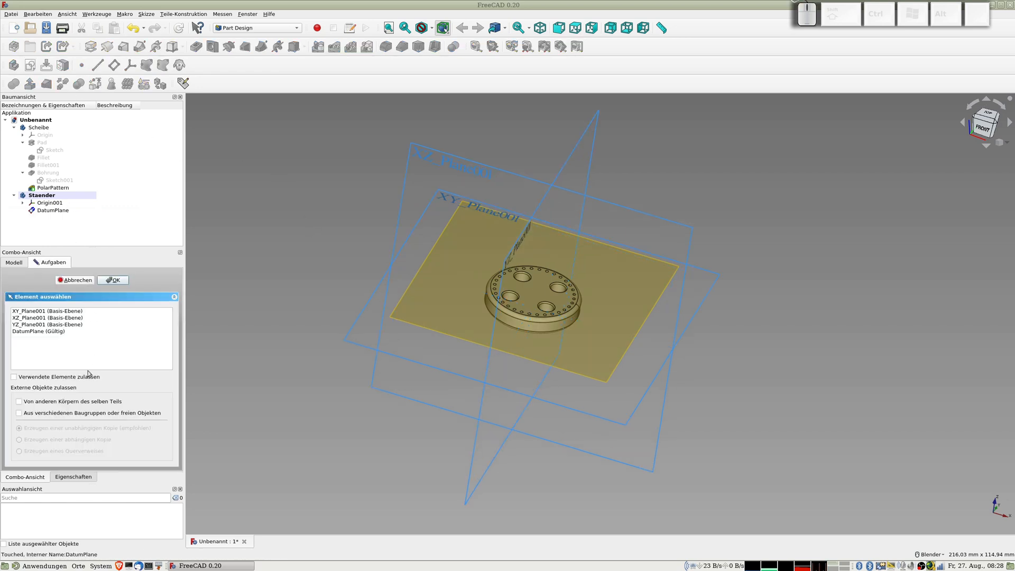
click(41, 331)
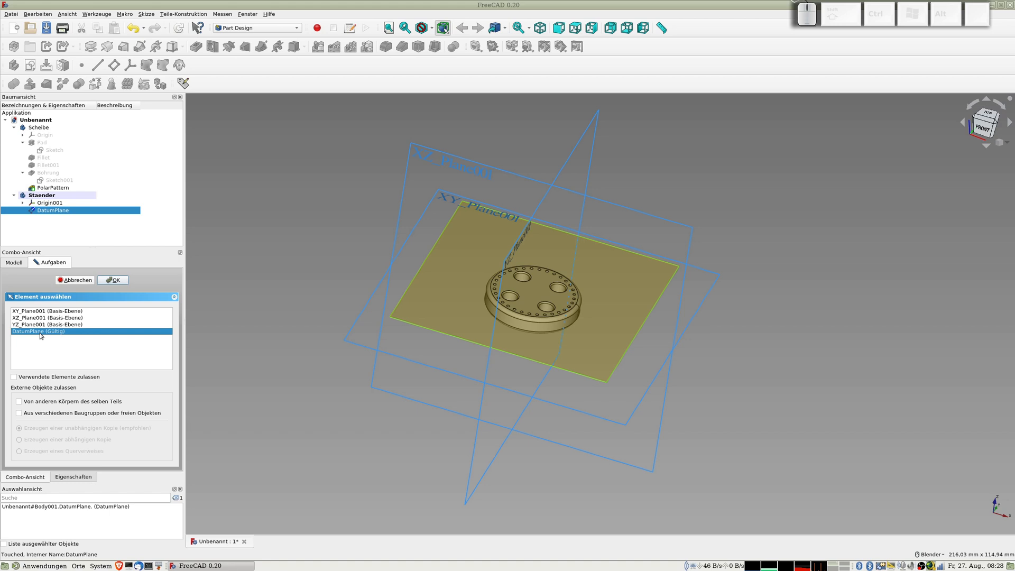
click(79, 279)
Step: Rename the datum plane in the Staender body as XY-5mm
click(58, 212)
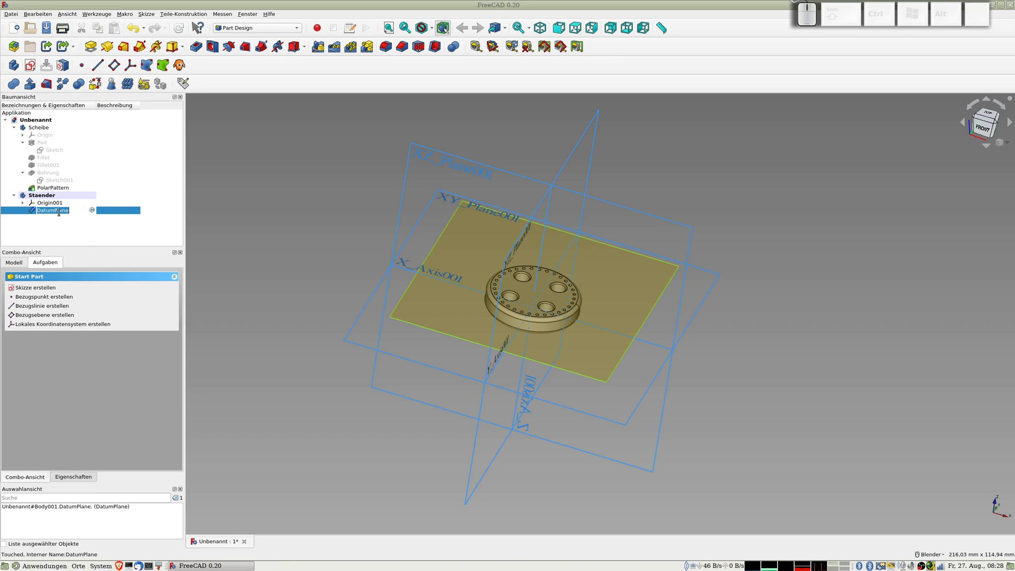
text(XY-)
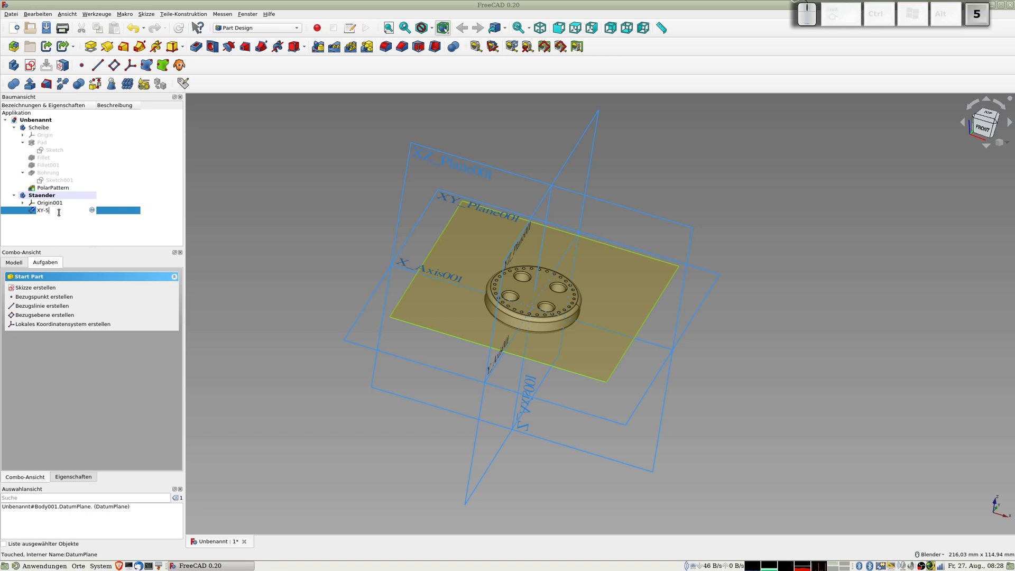
text(5mm)
key(Return)
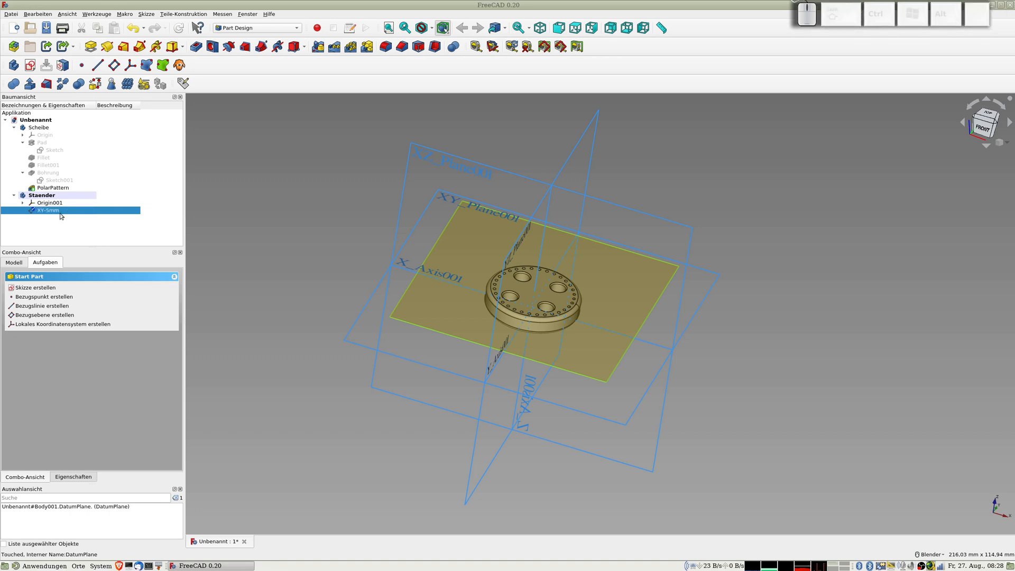
Step: Create a new sketch in the Staender body on the XY-5mm datum plane
click(283, 208)
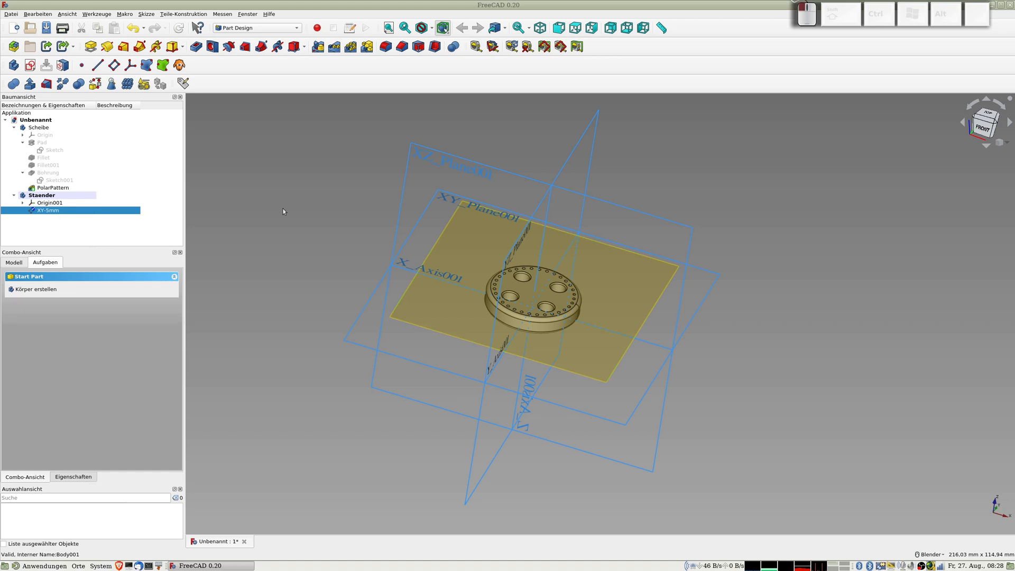
click(30, 66)
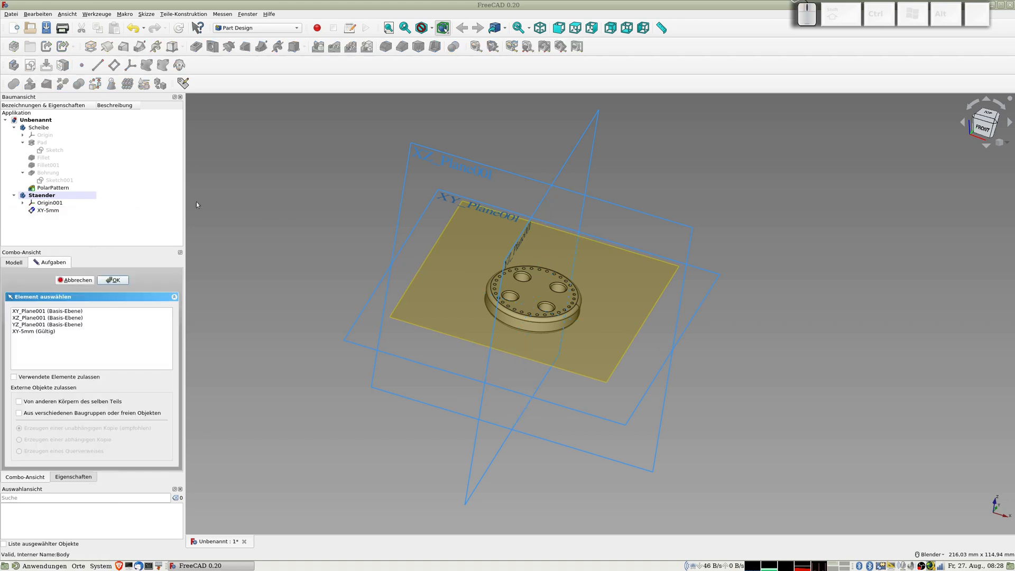
click(41, 331)
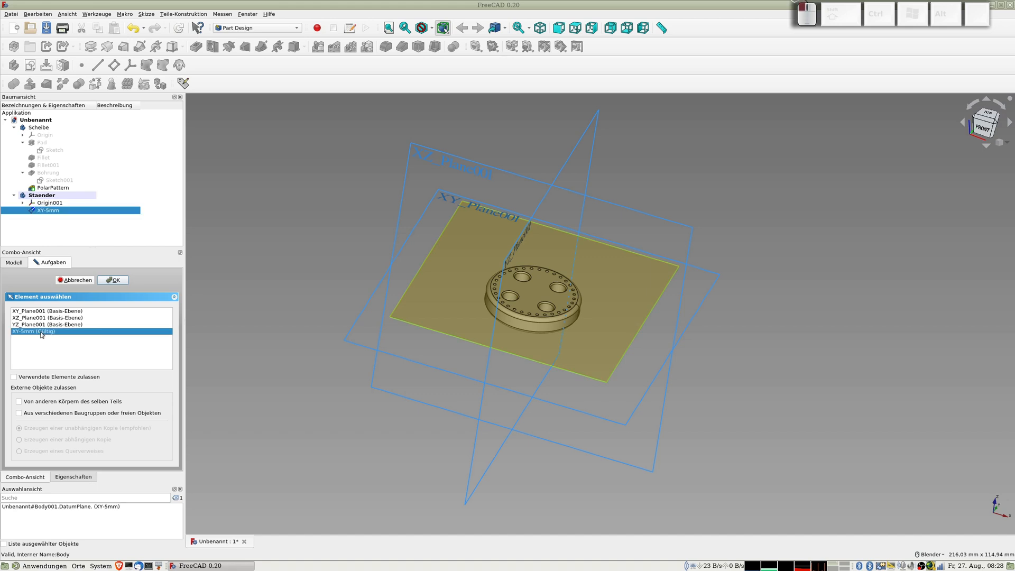
click(112, 280)
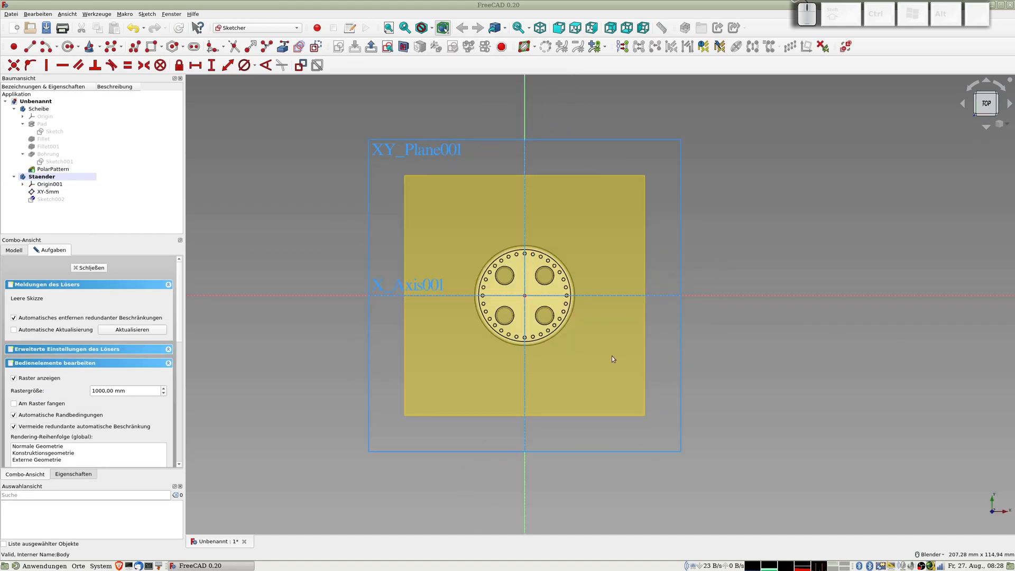
scroll(611, 356, up, 4)
shift+middle_drag(462, 239, 530, 297)
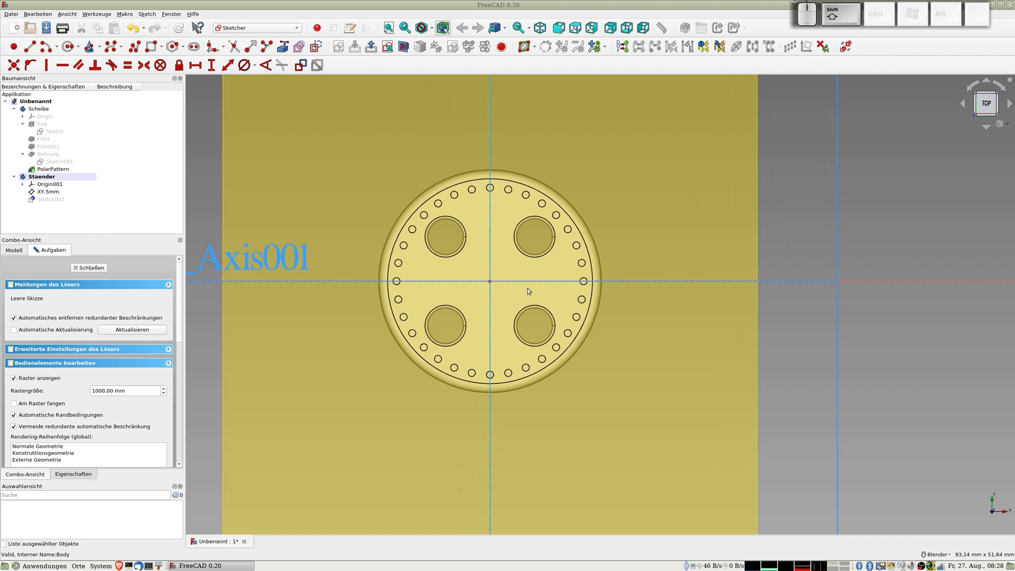
scroll(529, 291, up, 4)
scroll(526, 290, down, 2)
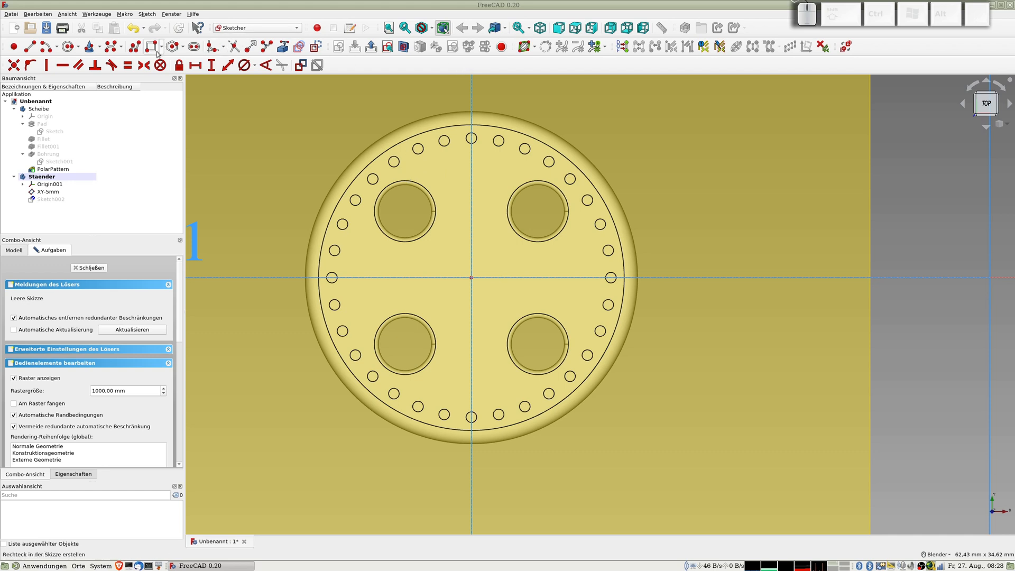
Step: Sketch four small circles, one roughly centred inside each of the disc's four large holes
click(67, 47)
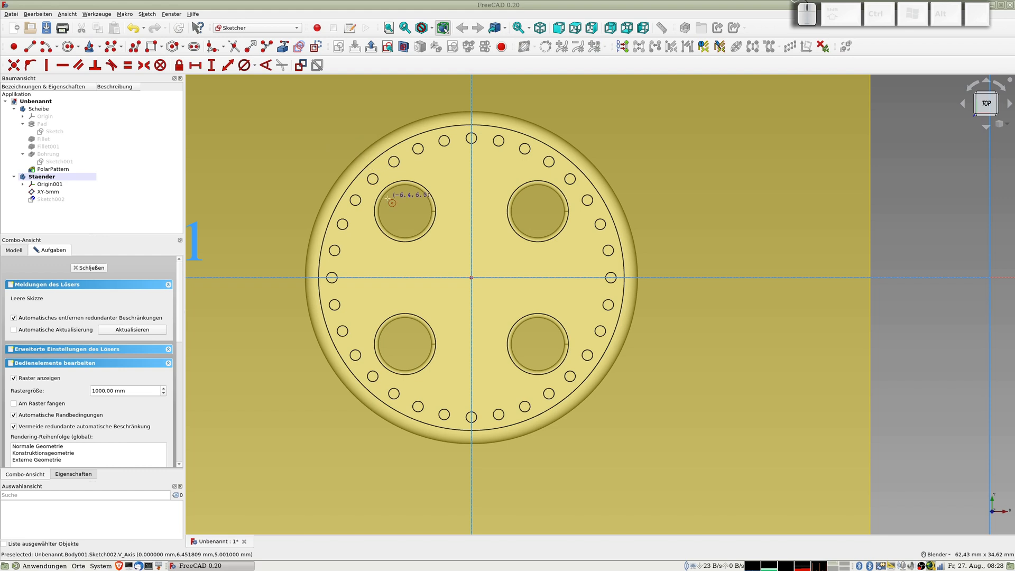
click(403, 212)
click(417, 217)
click(536, 215)
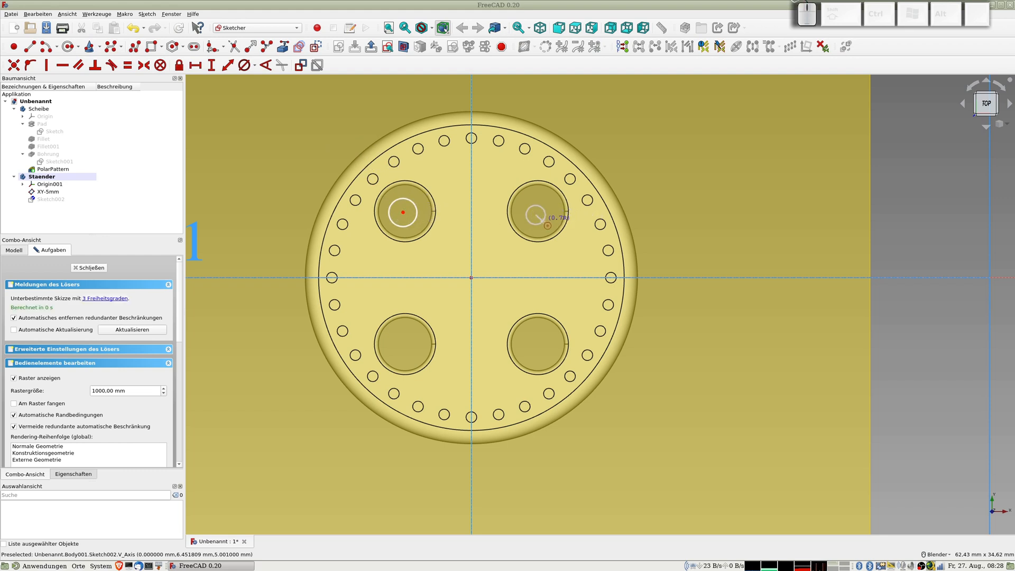
click(550, 221)
click(401, 345)
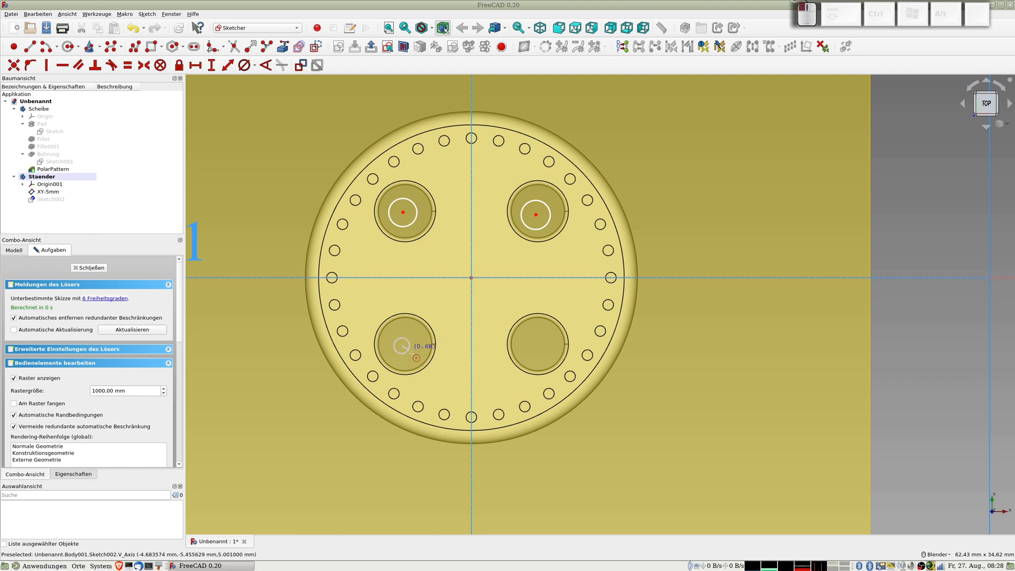
click(419, 349)
click(537, 346)
click(552, 351)
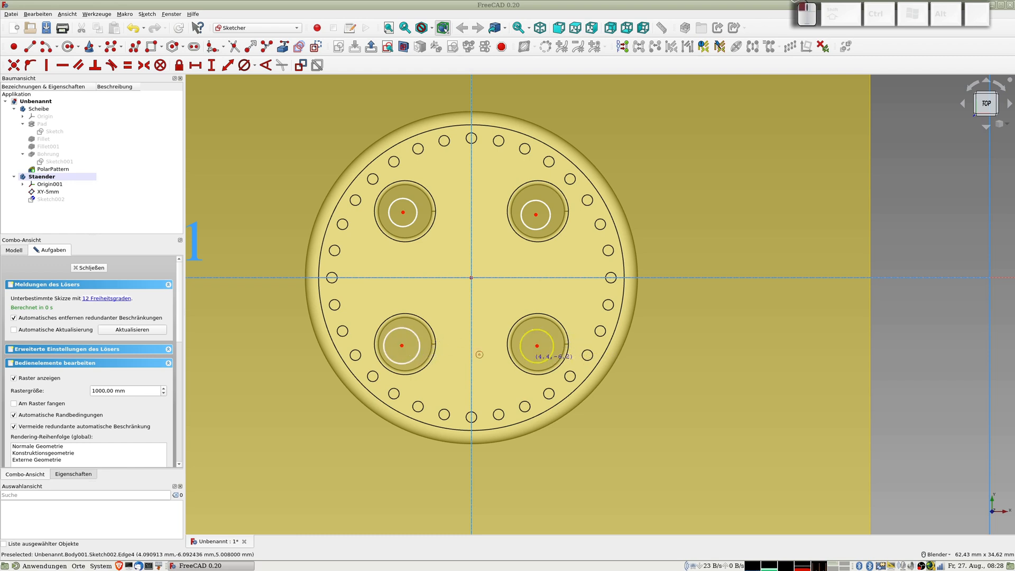
Step: Leave the four-circle sketch unconstrained and delete it from the Staender body
click(402, 346)
click(402, 212)
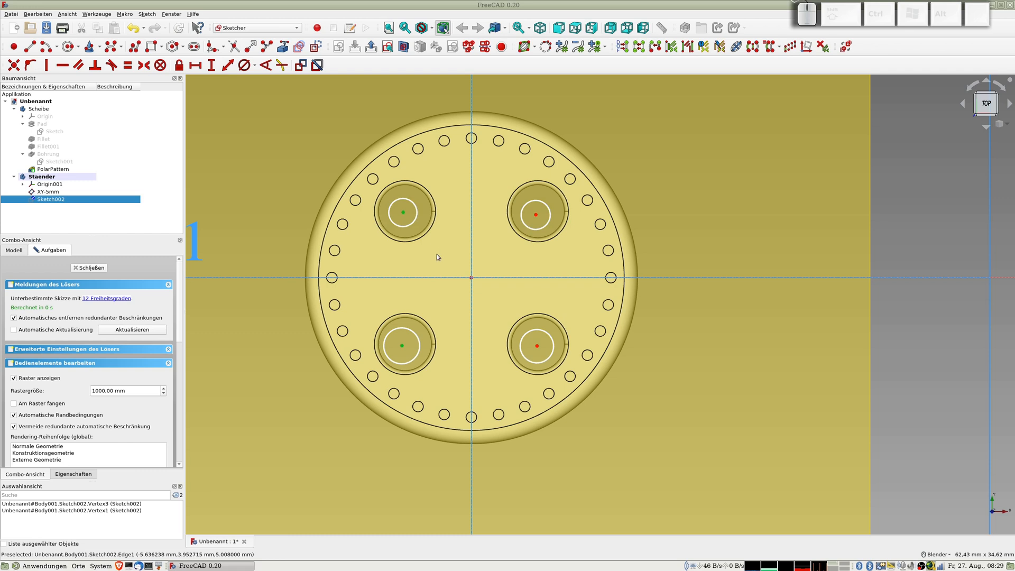
click(100, 266)
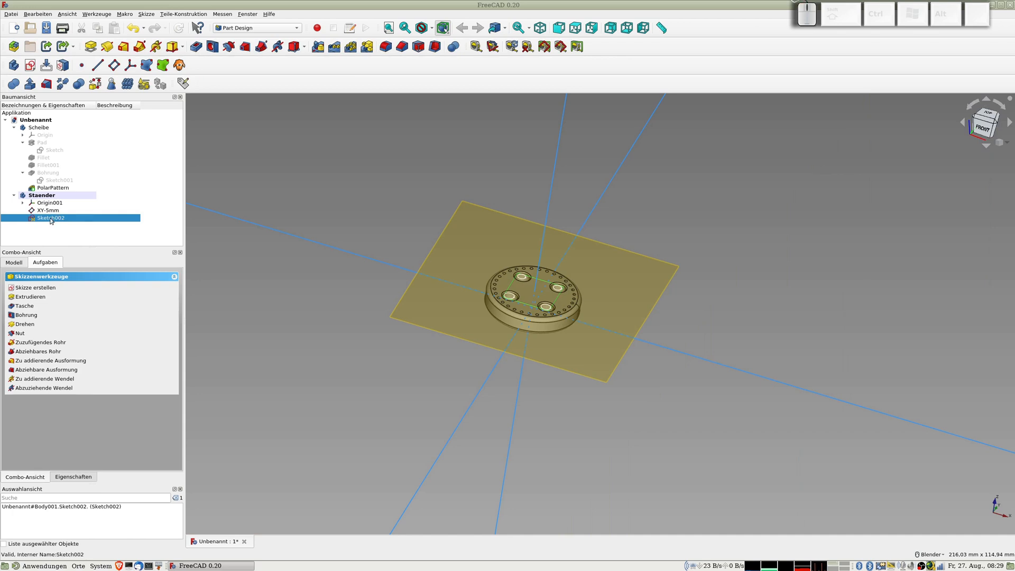
key(Delete)
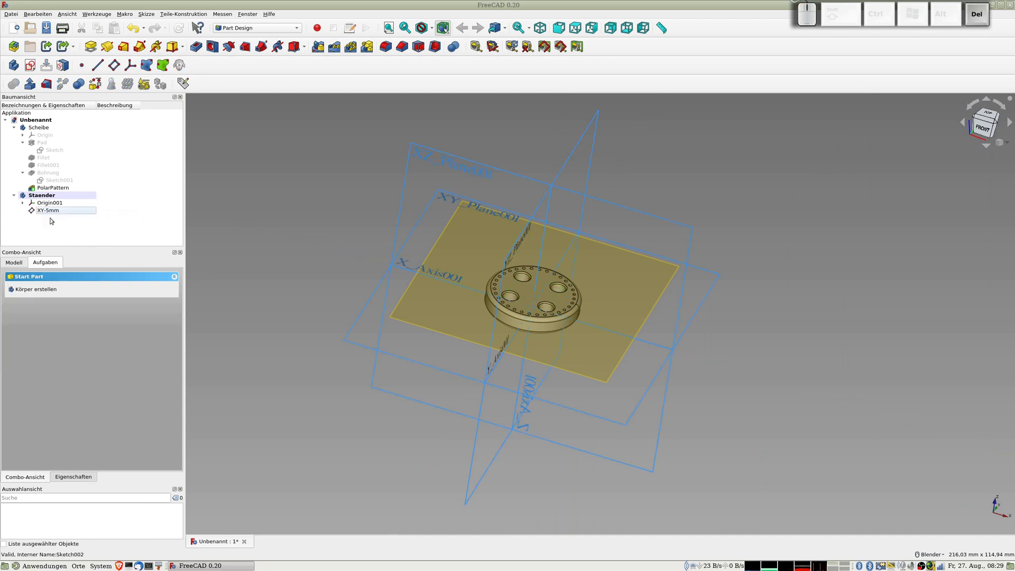
Step: Inspect the constraints of the sketch under the Scheibe body's pad and close it unchanged
click(43, 151)
double_click(43, 150)
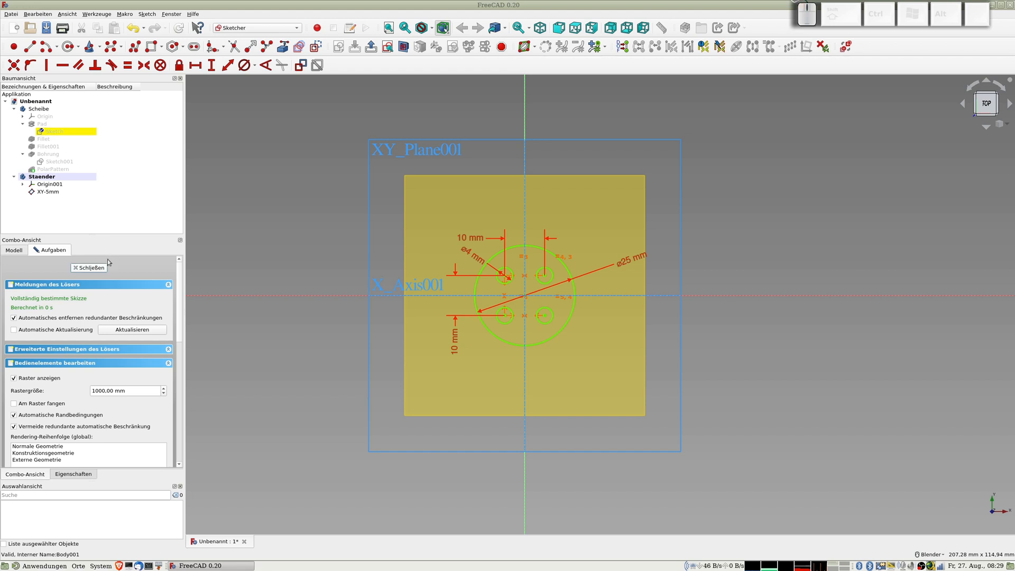
click(90, 268)
Step: Copy the sketch under the Scheibe body's pad, excluding its XY_Plane dependency
click(47, 144)
click(53, 150)
key(ctrl+c)
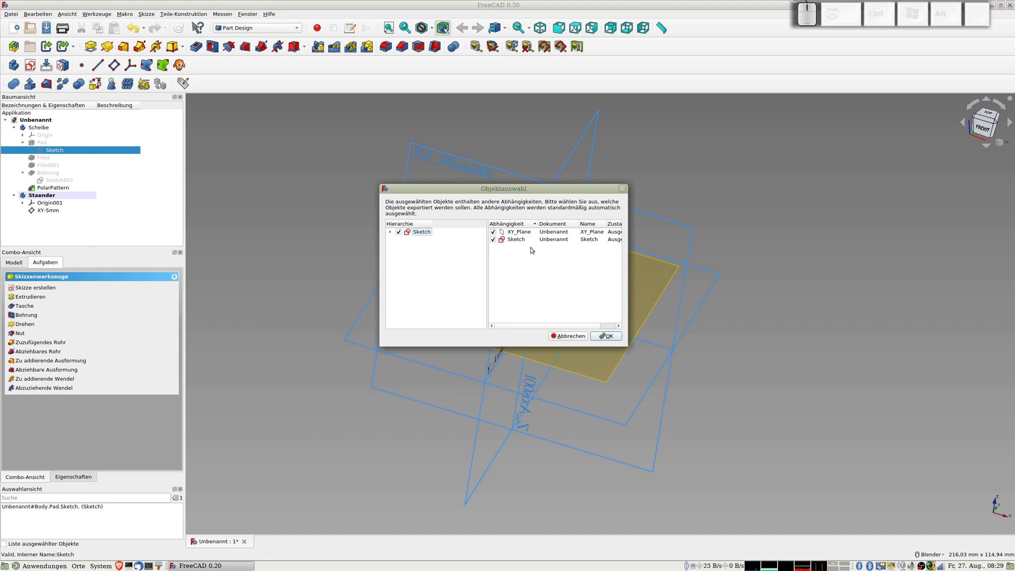
click(493, 232)
click(608, 337)
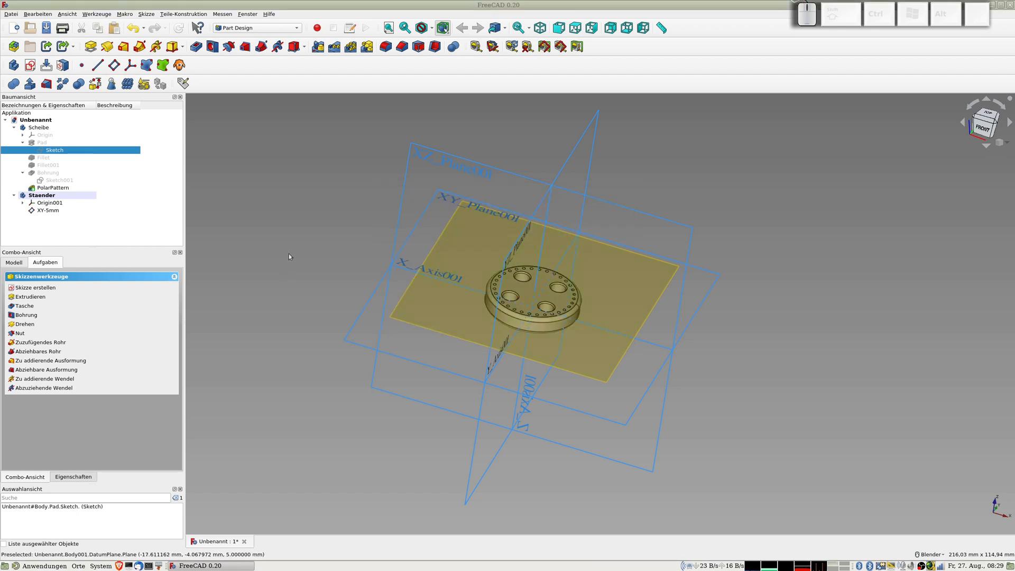
Step: Paste the copied sketch into the document and move it into the Staender body
click(118, 226)
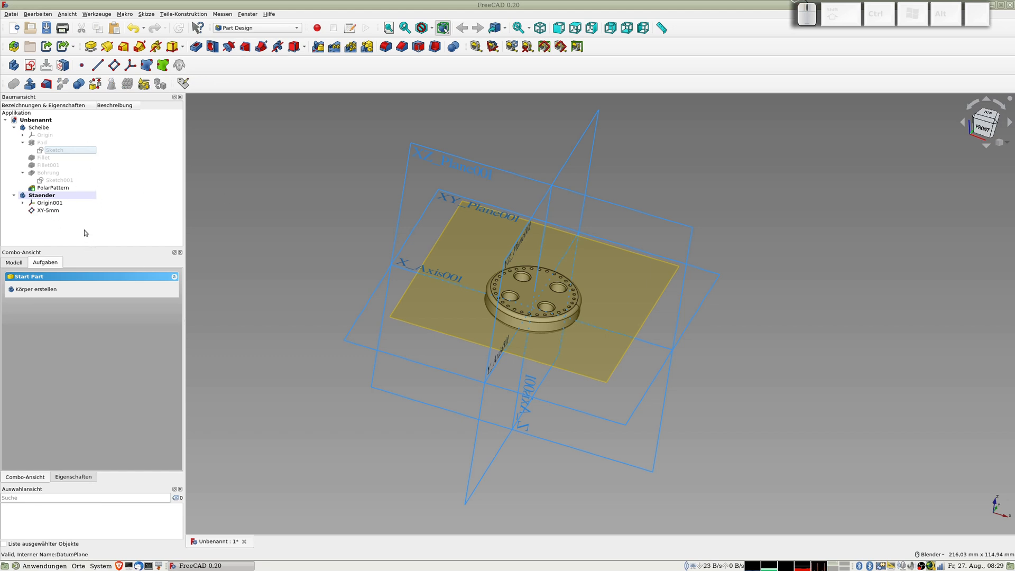
key(ctrl+v)
drag(35, 220, 46, 198)
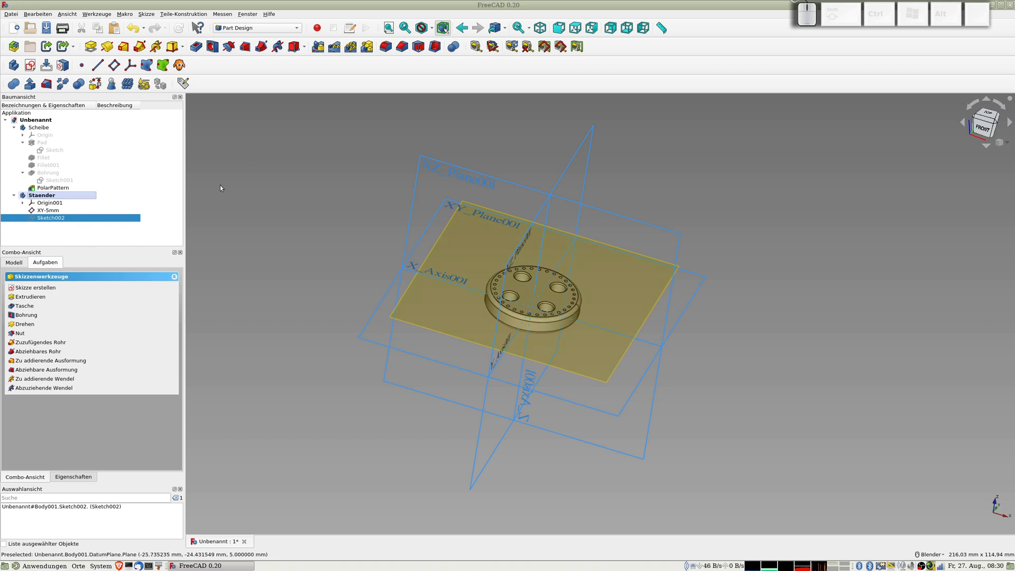
Step: Try to map Sketch002 onto the XY-5mm plane using its face picked in the 3D view, and cancel the attachment
click(413, 277)
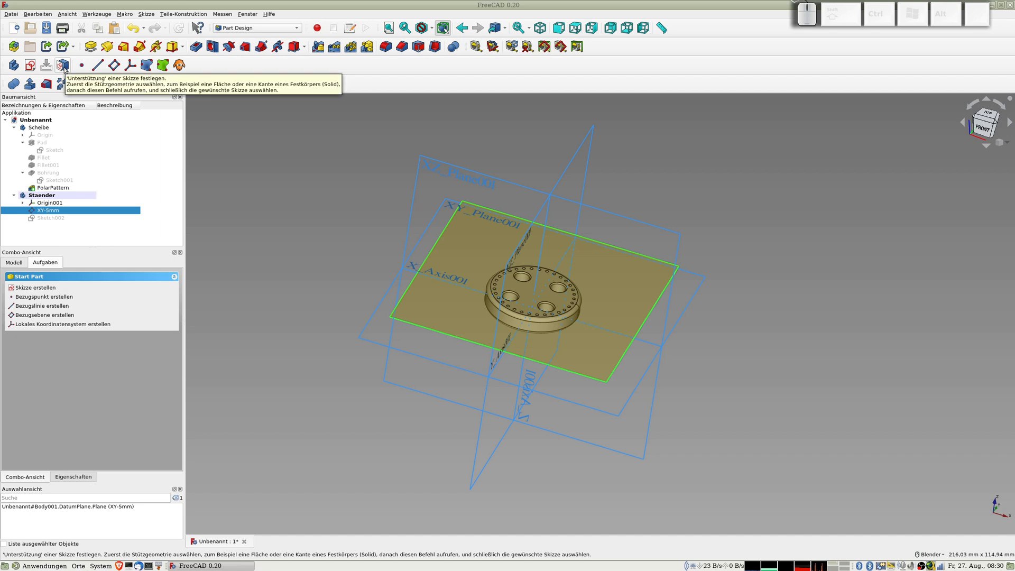
click(64, 68)
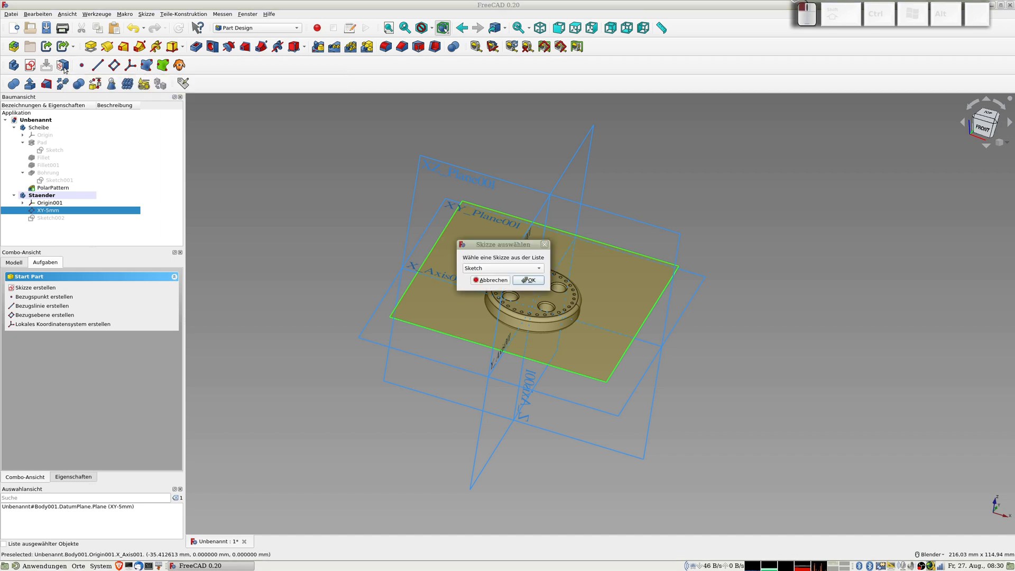
click(486, 271)
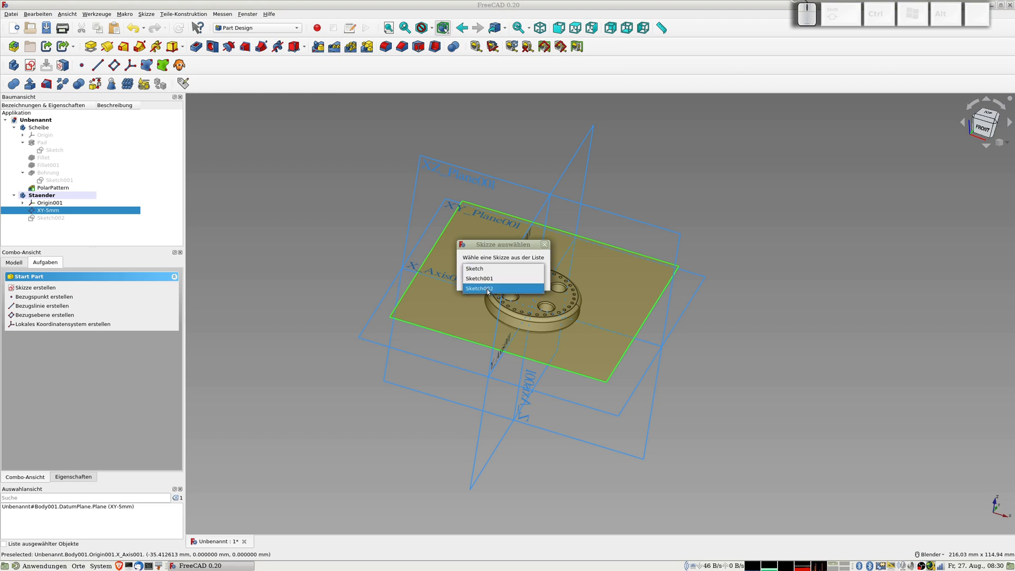
click(488, 289)
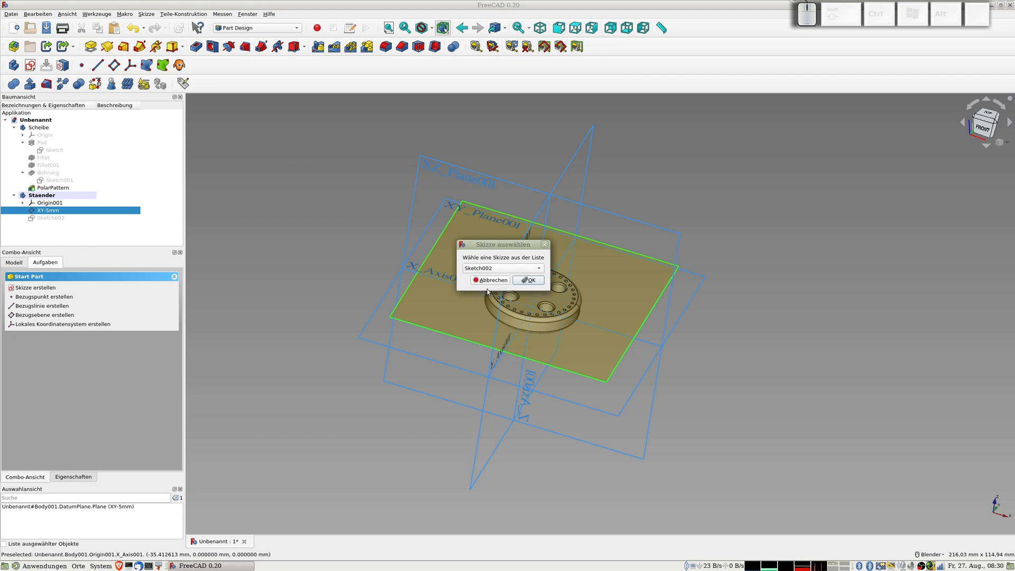
click(528, 284)
click(379, 271)
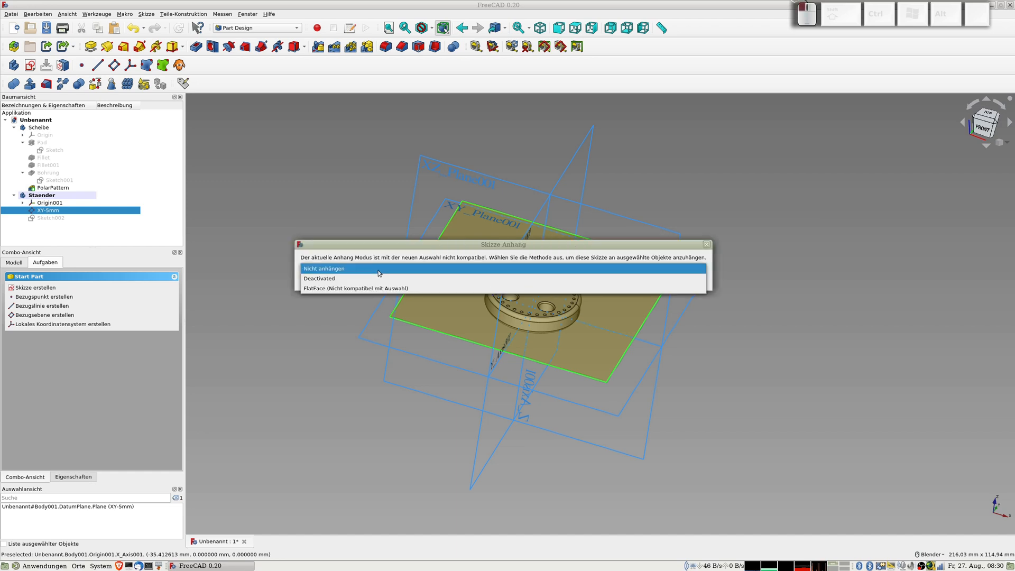
click(378, 269)
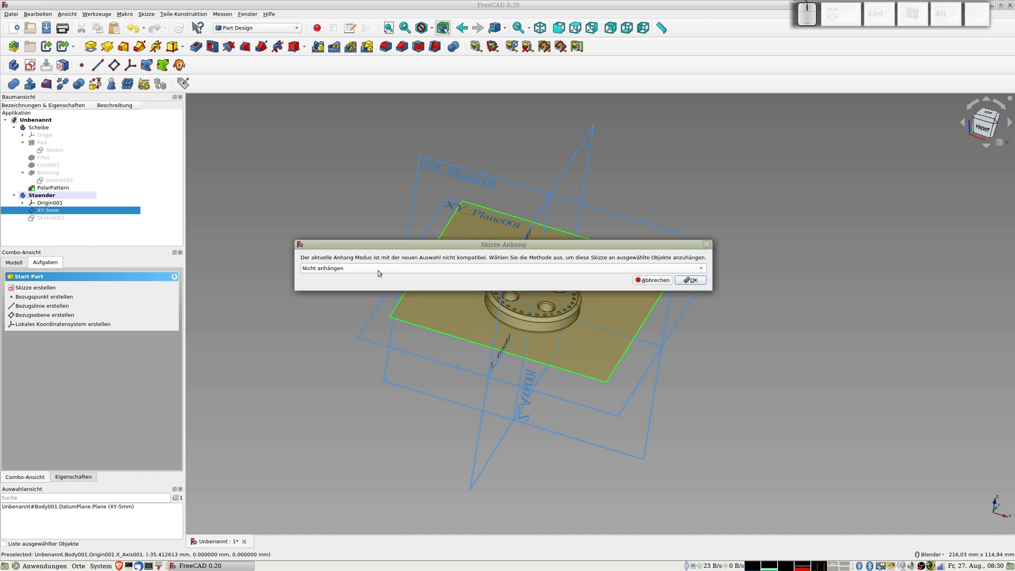
click(649, 281)
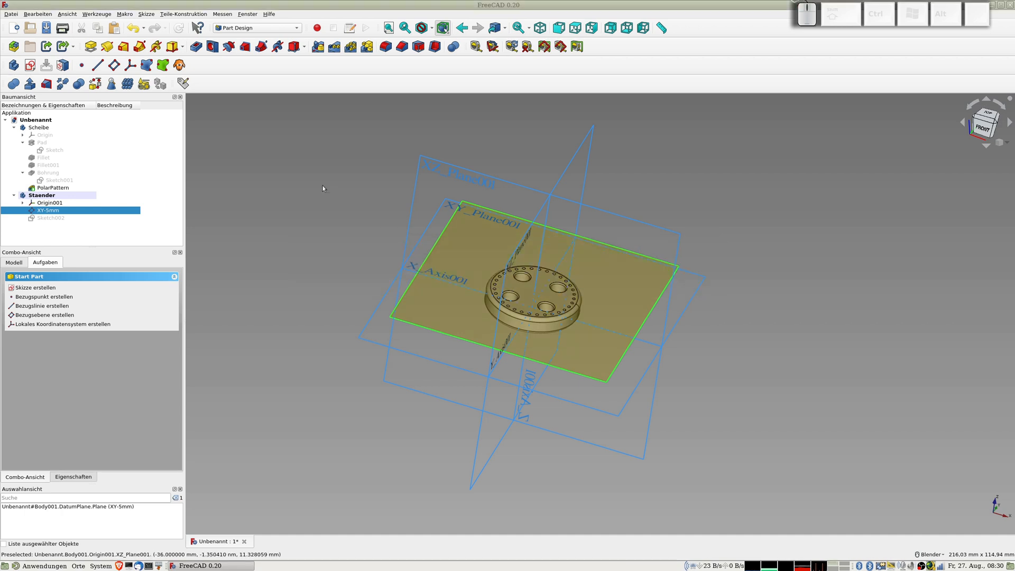
Step: Reselect the XY-5mm plane's face in the model, retry mapping Sketch002 onto it, and cancel again
click(289, 176)
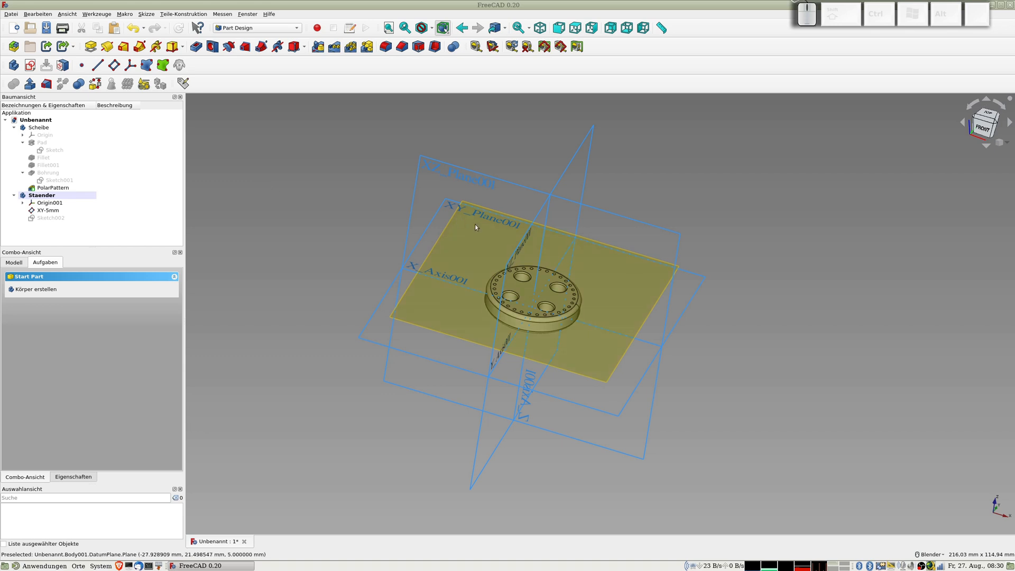
click(464, 234)
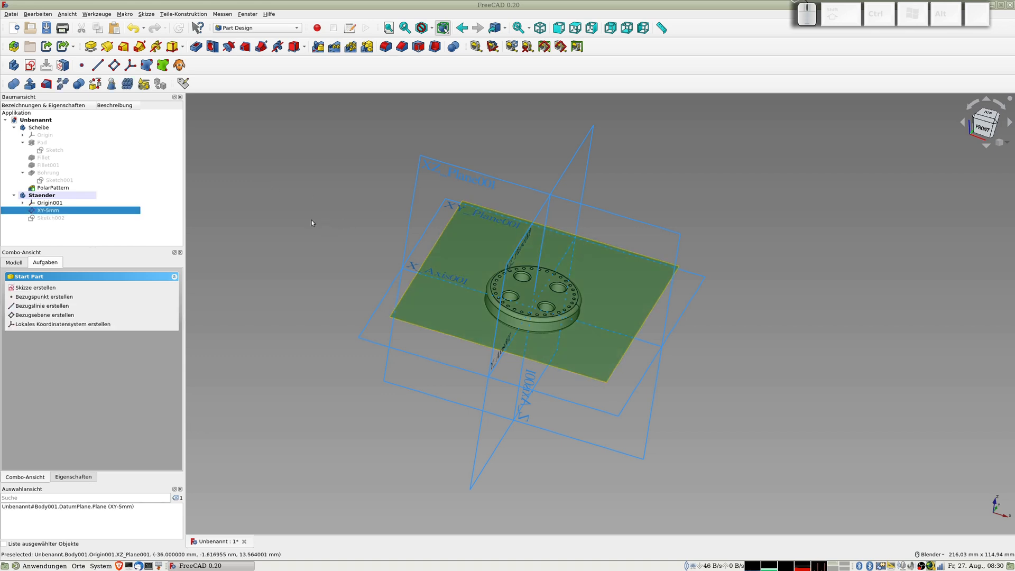
click(63, 65)
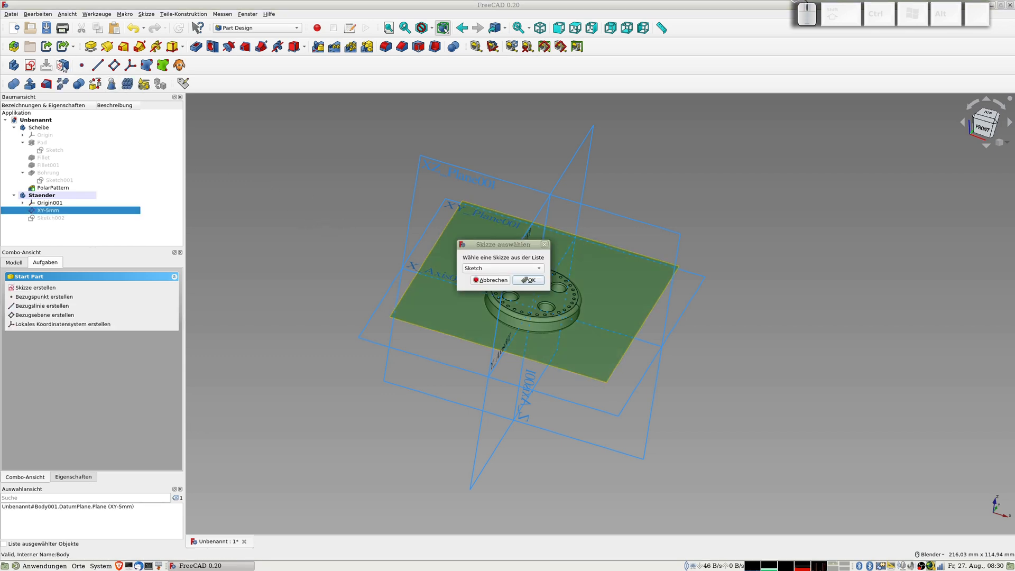
click(483, 269)
click(484, 289)
click(526, 281)
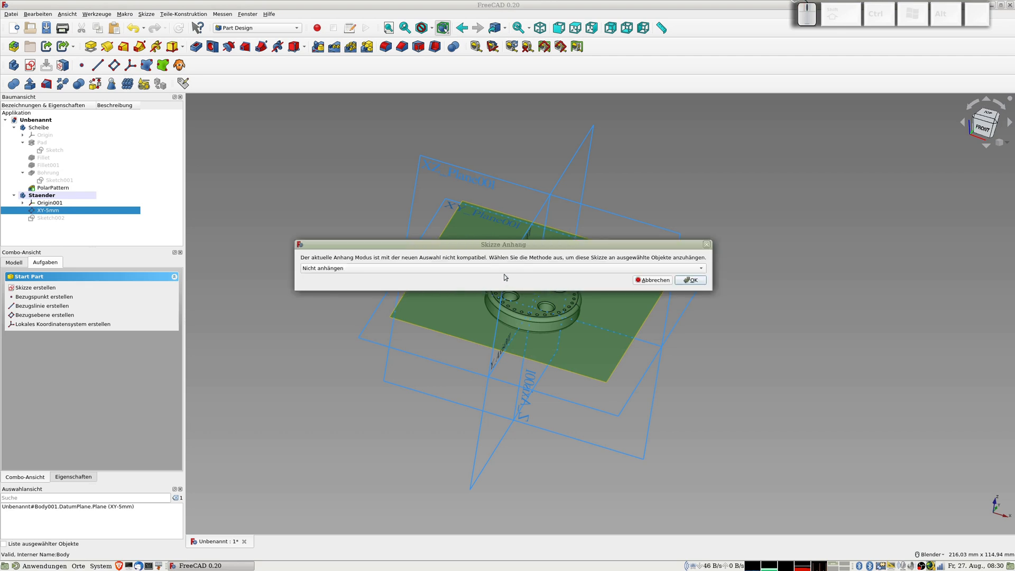
click(650, 281)
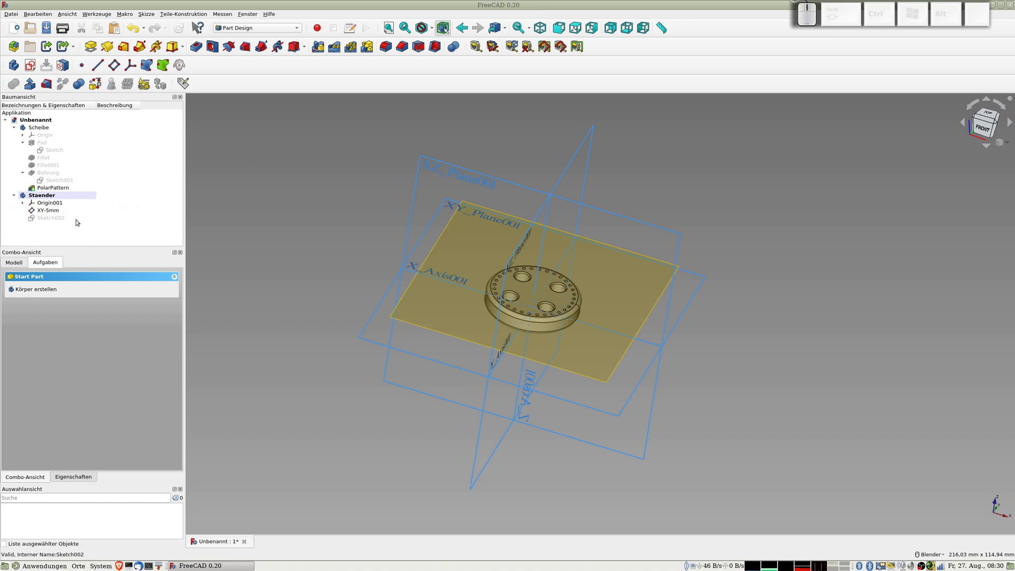
Step: Attach Sketch002 to the XY-5mm datum plane using the FlatFace method and make the sketch visible
click(48, 213)
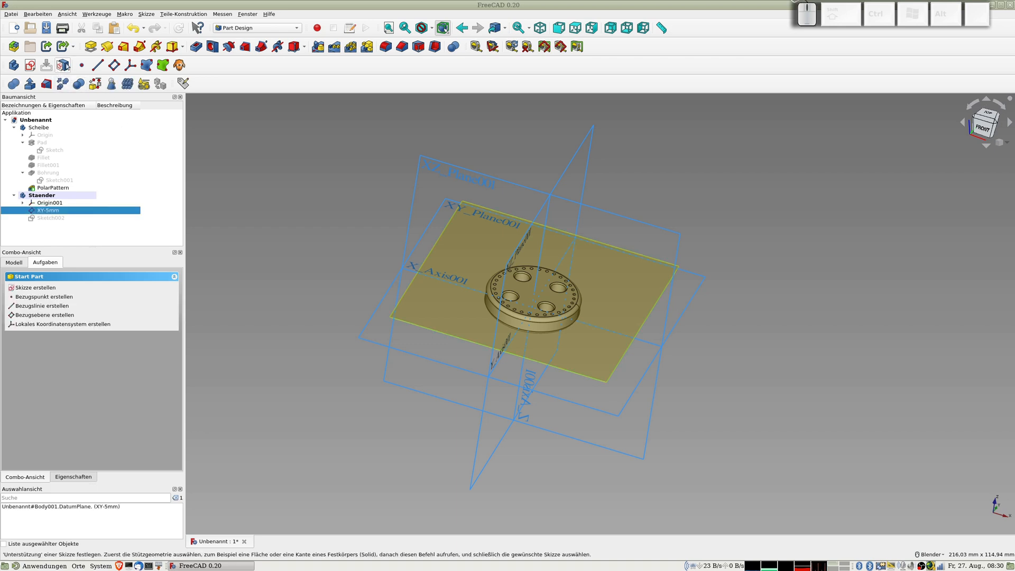
click(63, 66)
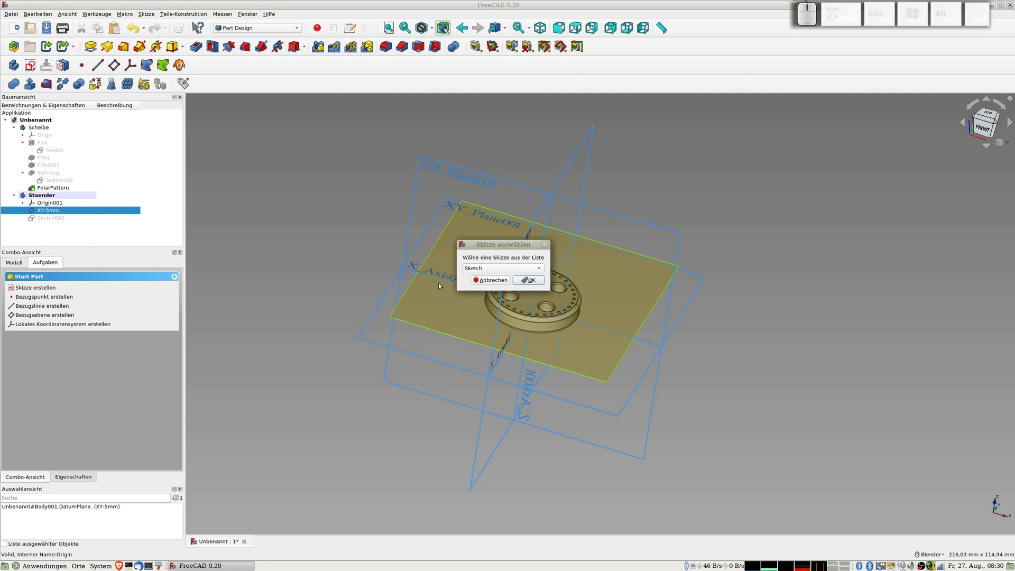
click(476, 270)
click(479, 288)
click(529, 283)
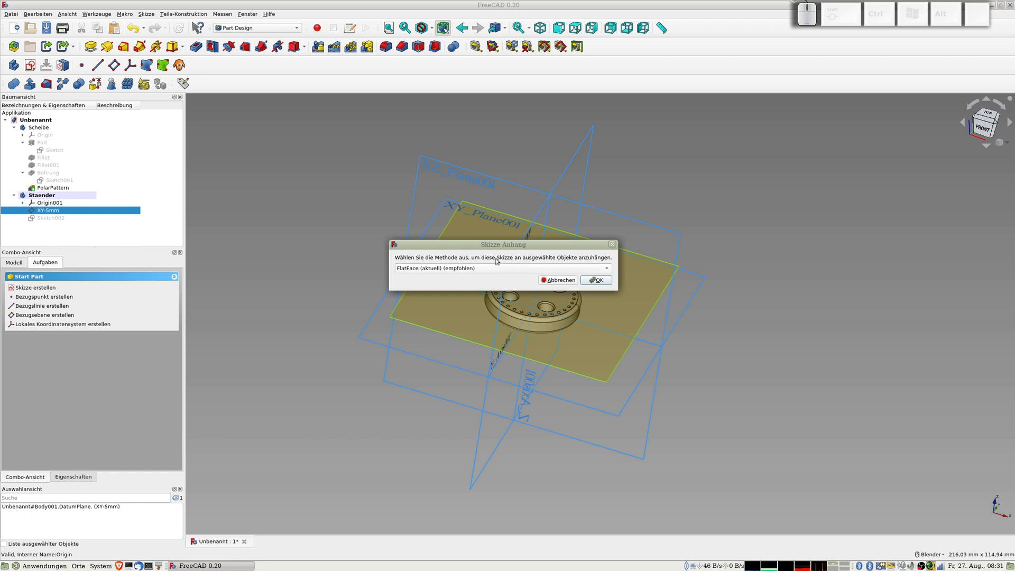
click(608, 271)
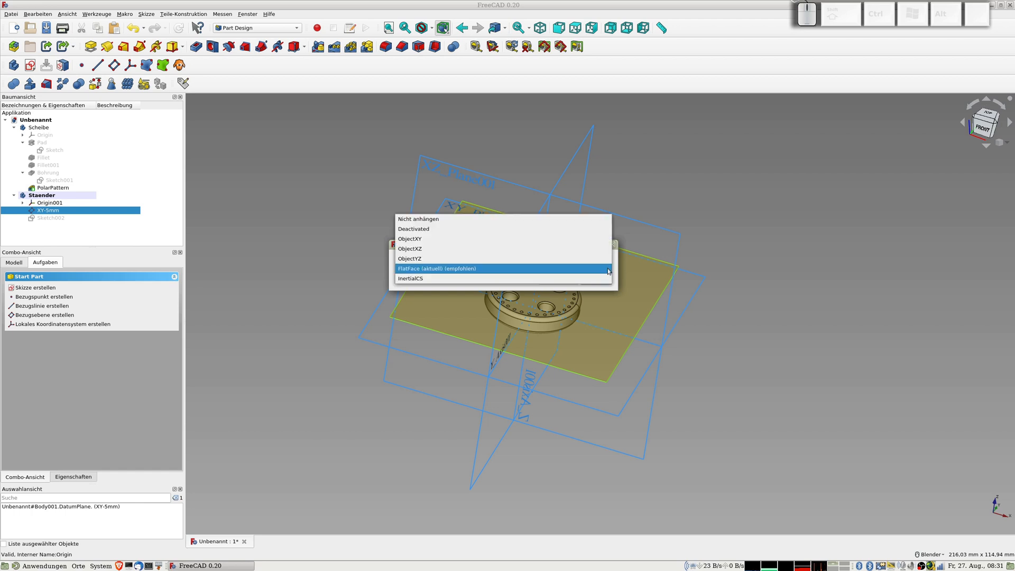
click(607, 271)
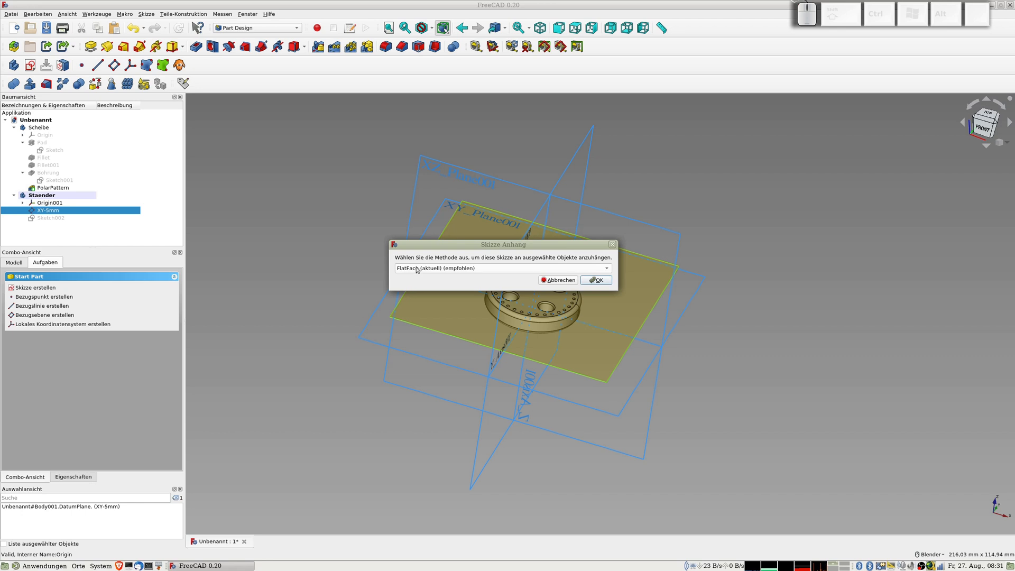
click(593, 280)
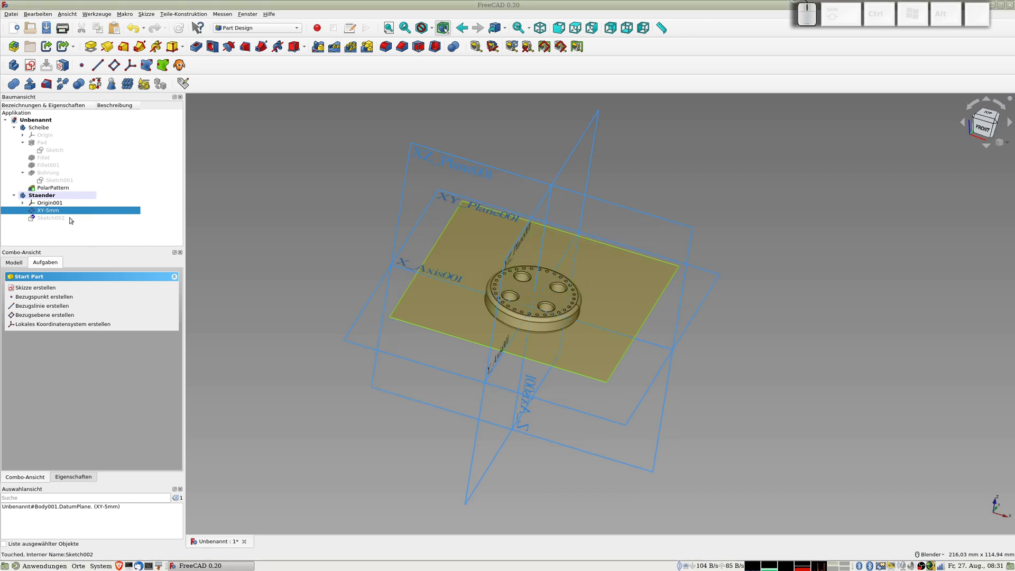
click(53, 219)
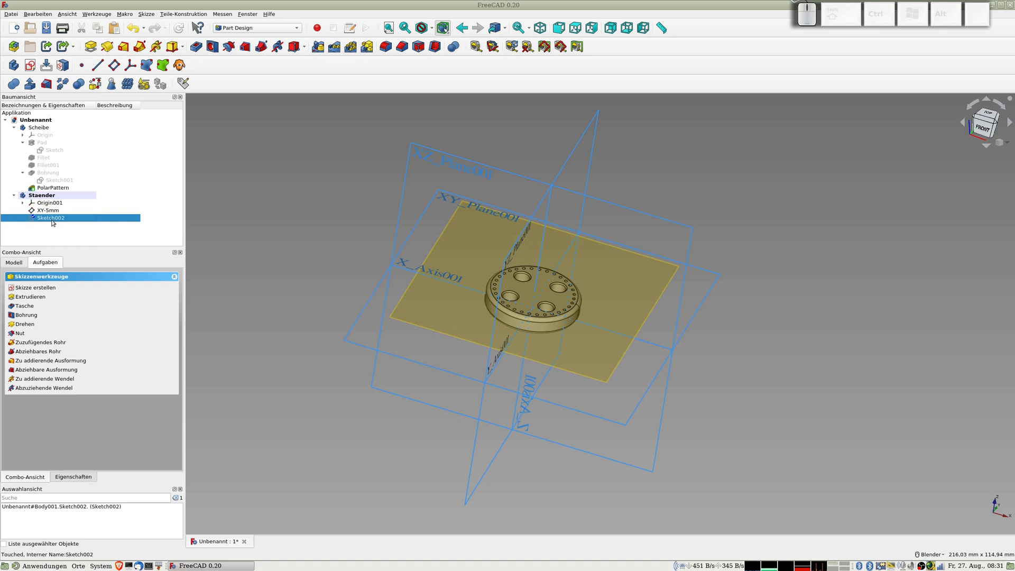
key(space)
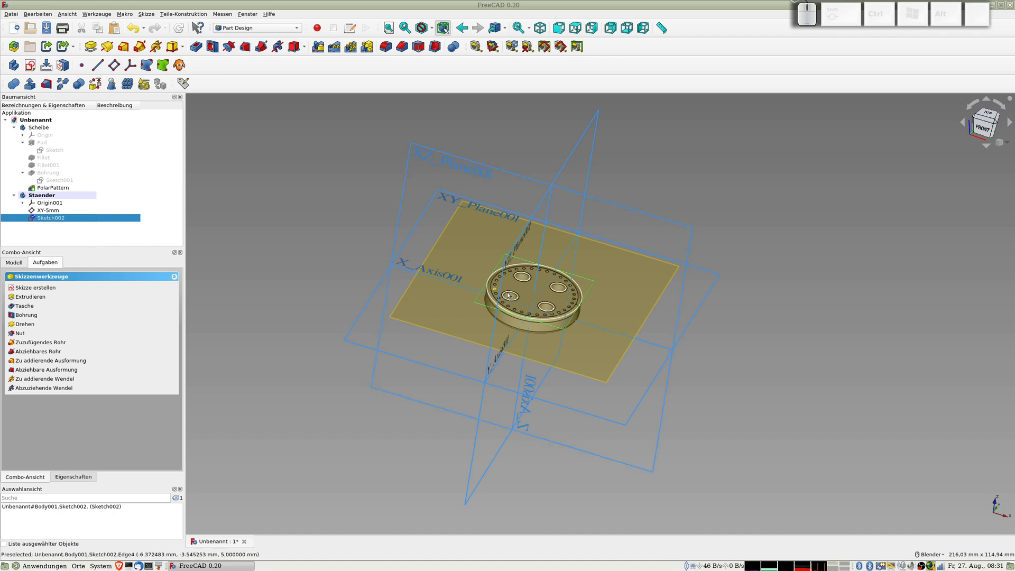
Step: Open Sketch002 for editing and convert its outer 25 mm circle to construction geometry
double_click(57, 220)
scroll(518, 293, up, 2)
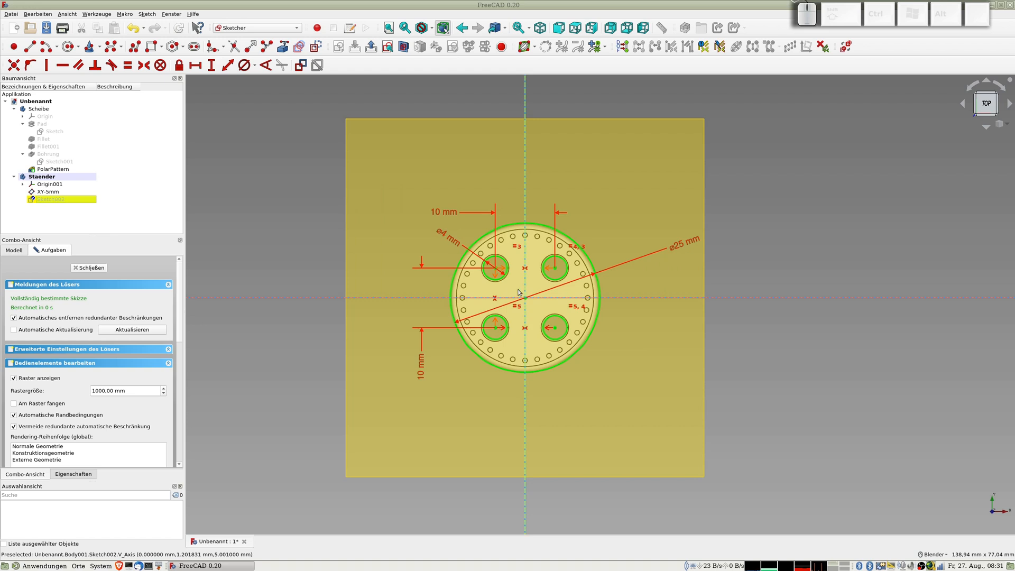
click(512, 228)
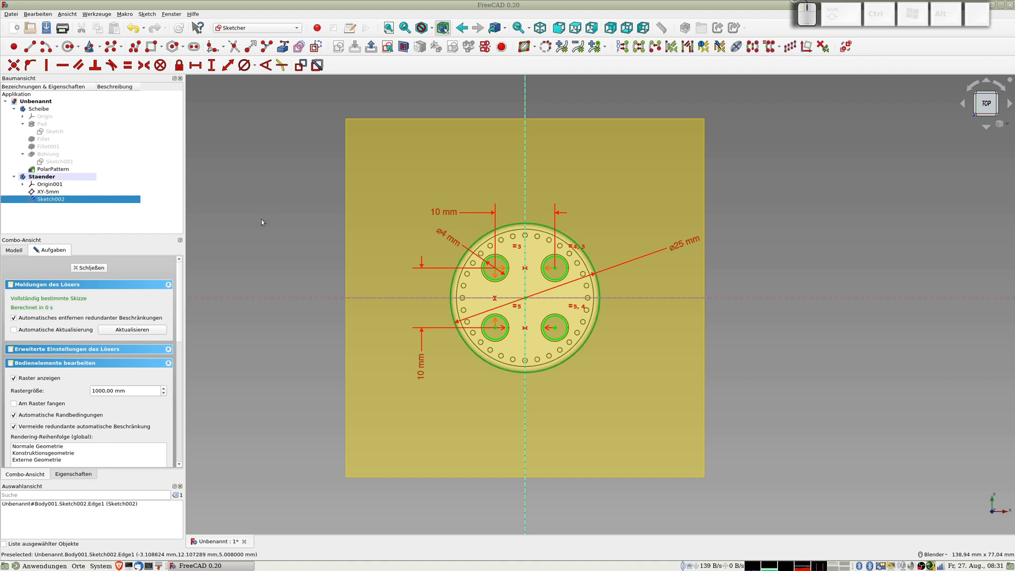
click(315, 47)
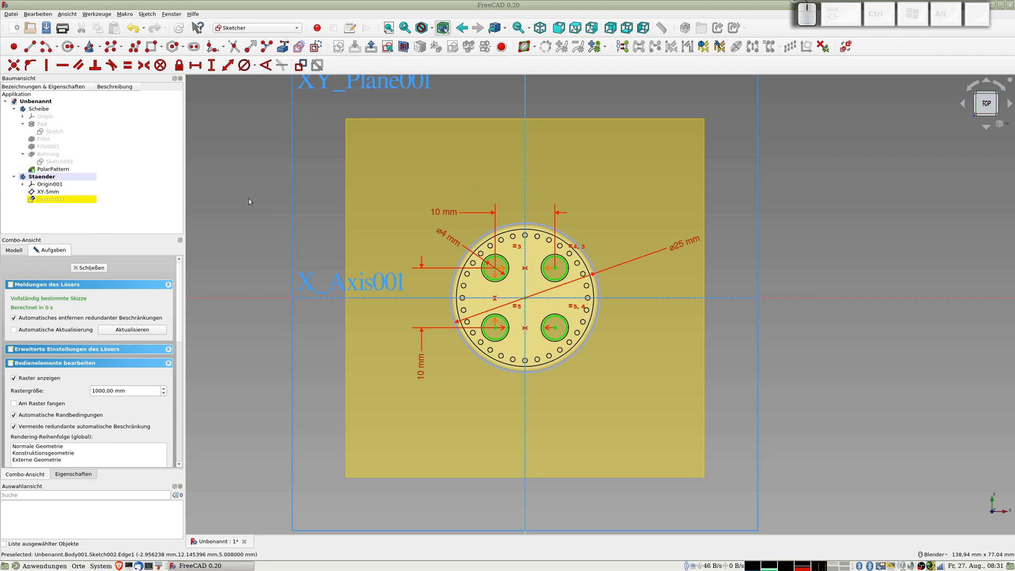
Step: Set the diameter of the four equal hole circles to 4.2 mm and close the sketch
middle_drag(505, 428, 508, 394)
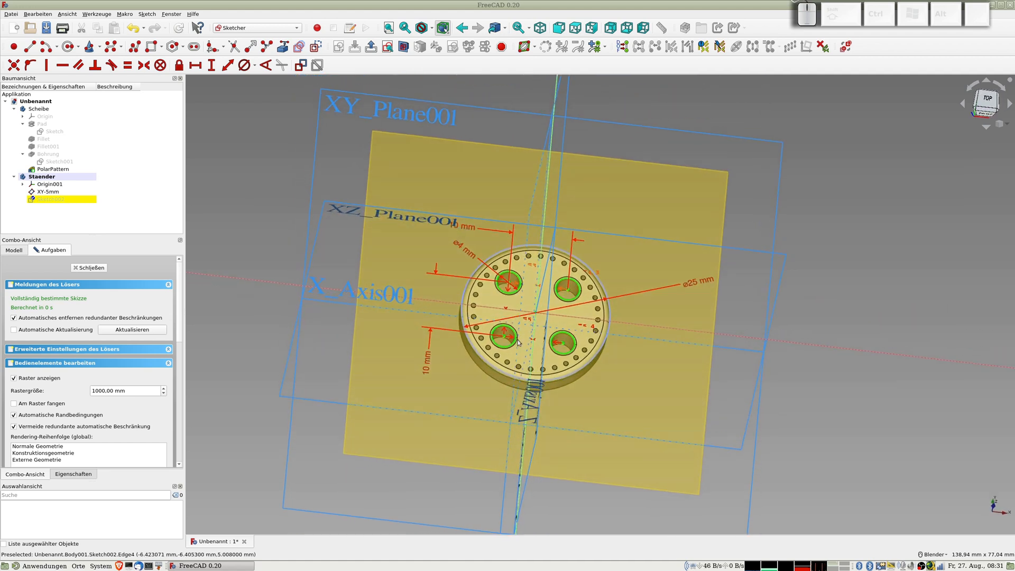
scroll(518, 333, up, 5)
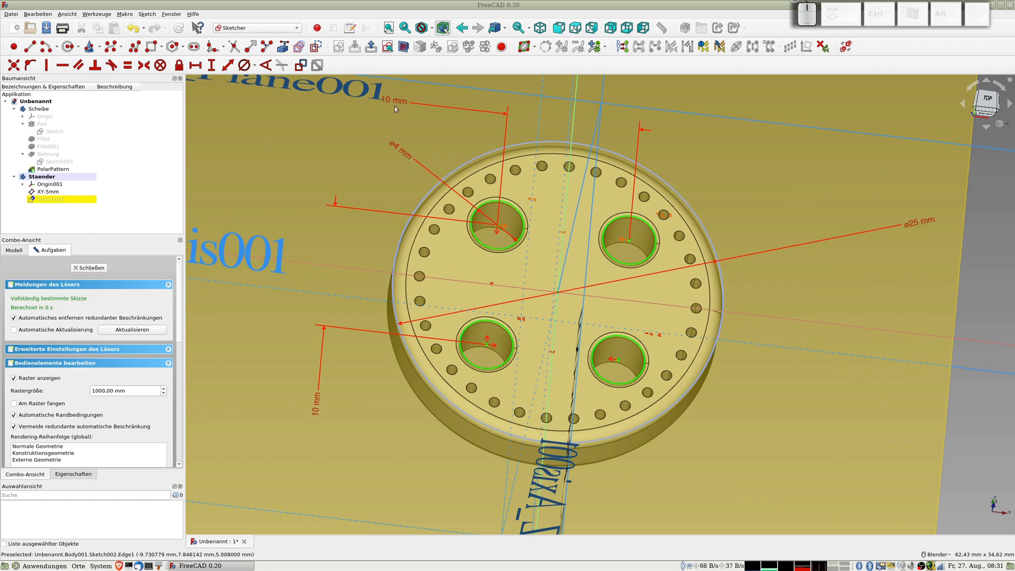
double_click(405, 154)
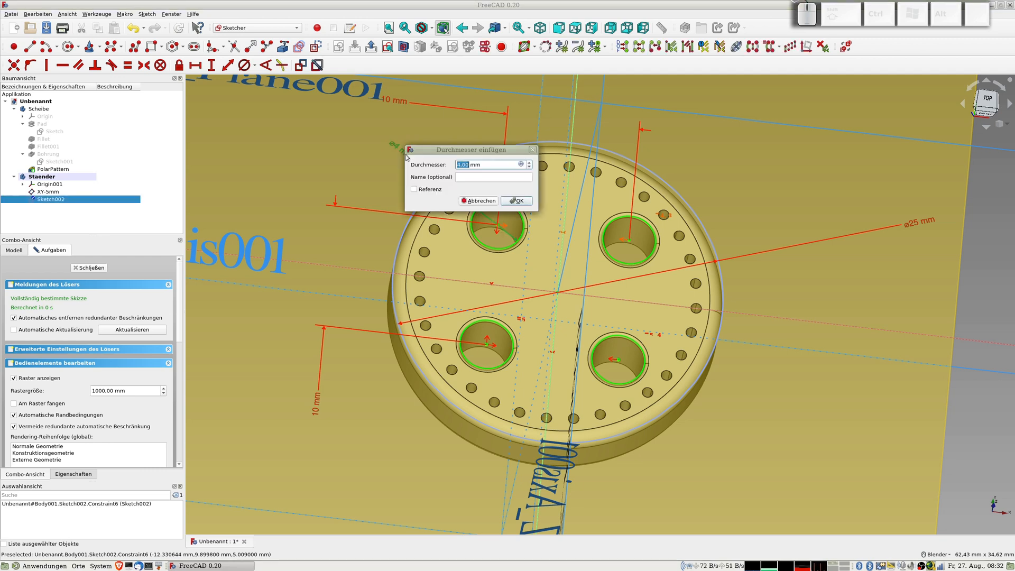
text(4.2)
key(Return)
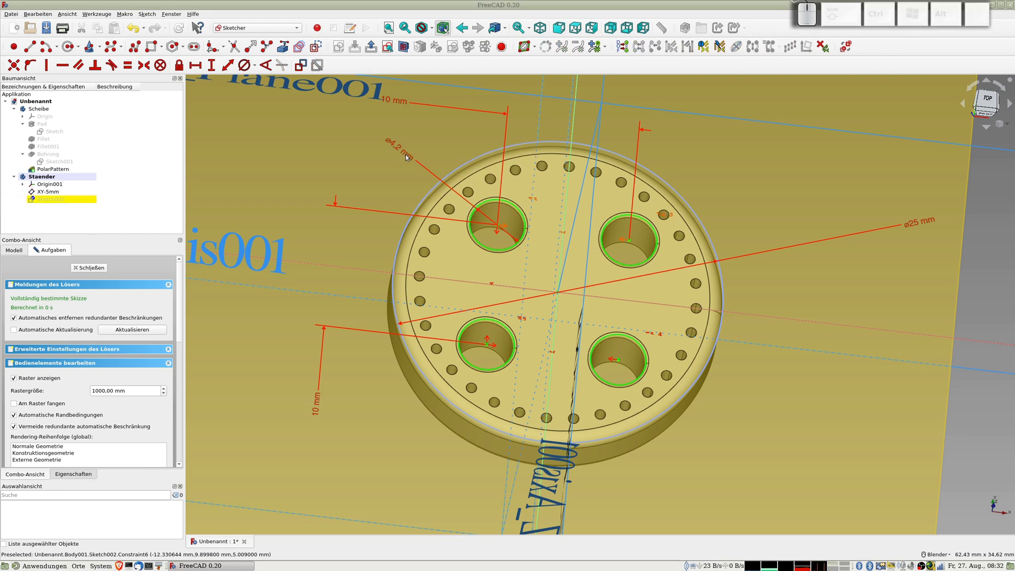
click(90, 268)
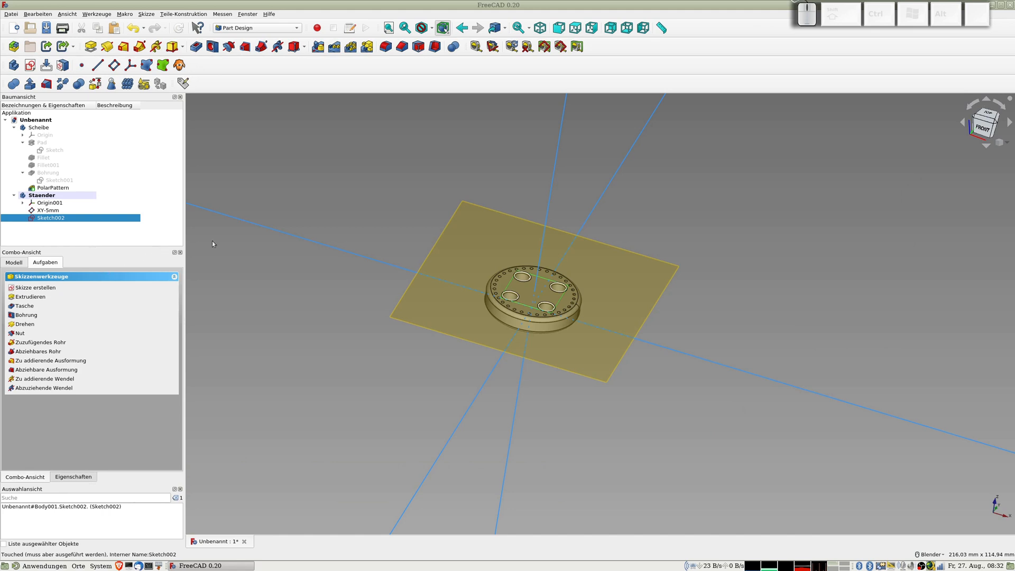
Step: Reopen Sketch002 and draw a slightly larger circle around each of the four 4.2 mm circles, sharing their centres
double_click(53, 220)
scroll(540, 271, up, 5)
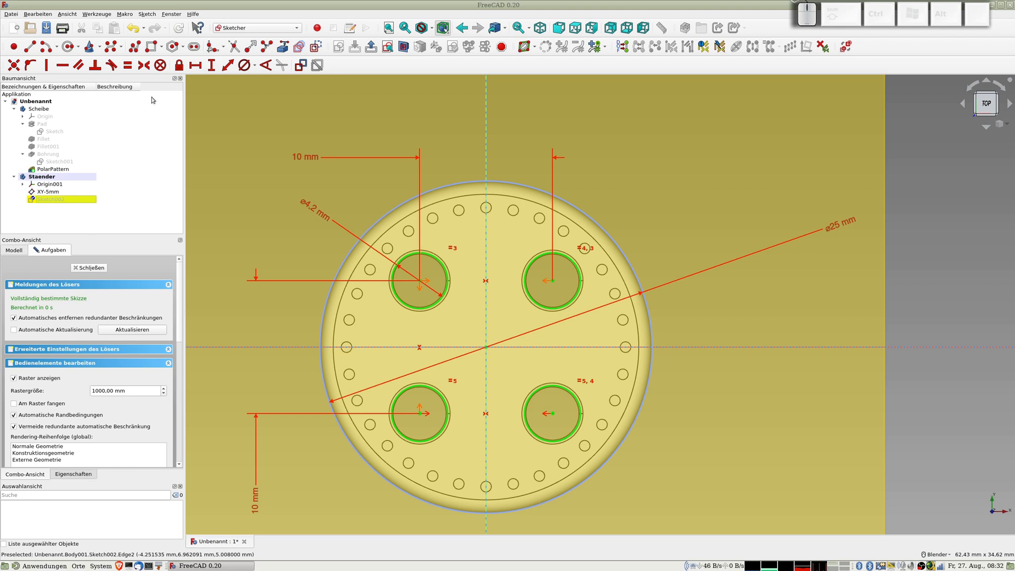
click(69, 47)
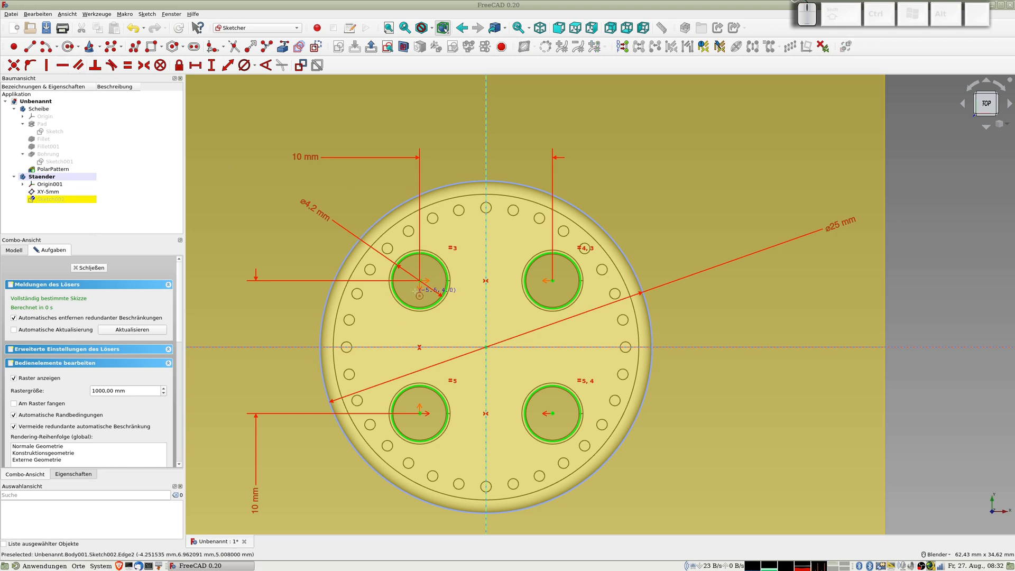
click(420, 281)
click(441, 308)
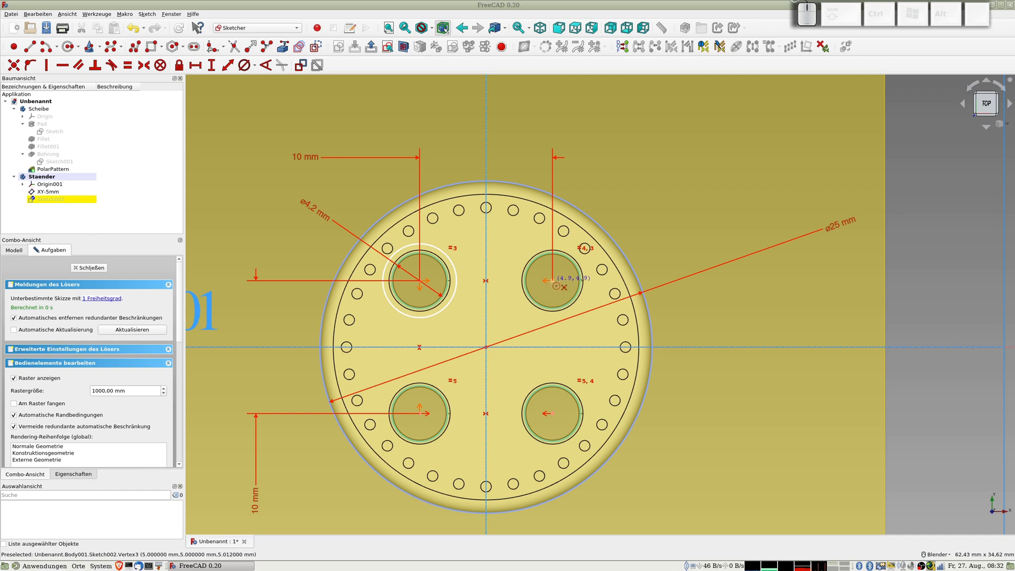
click(552, 280)
click(579, 309)
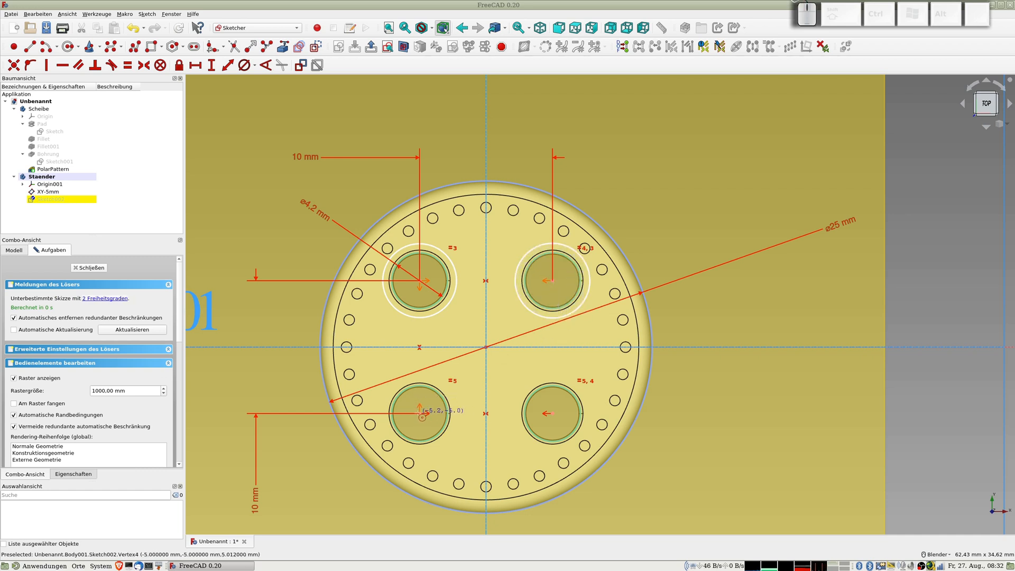
click(420, 416)
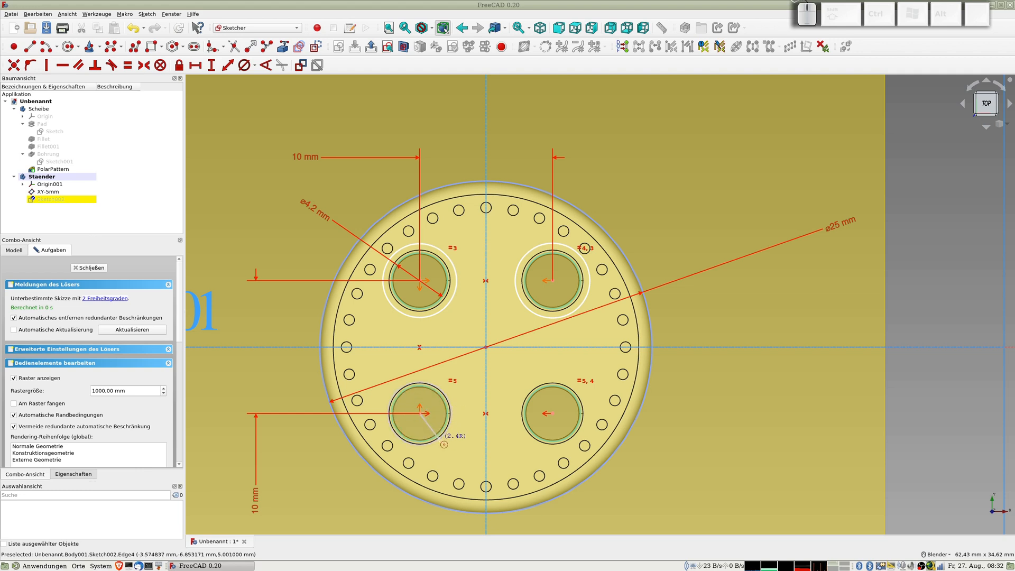
click(442, 443)
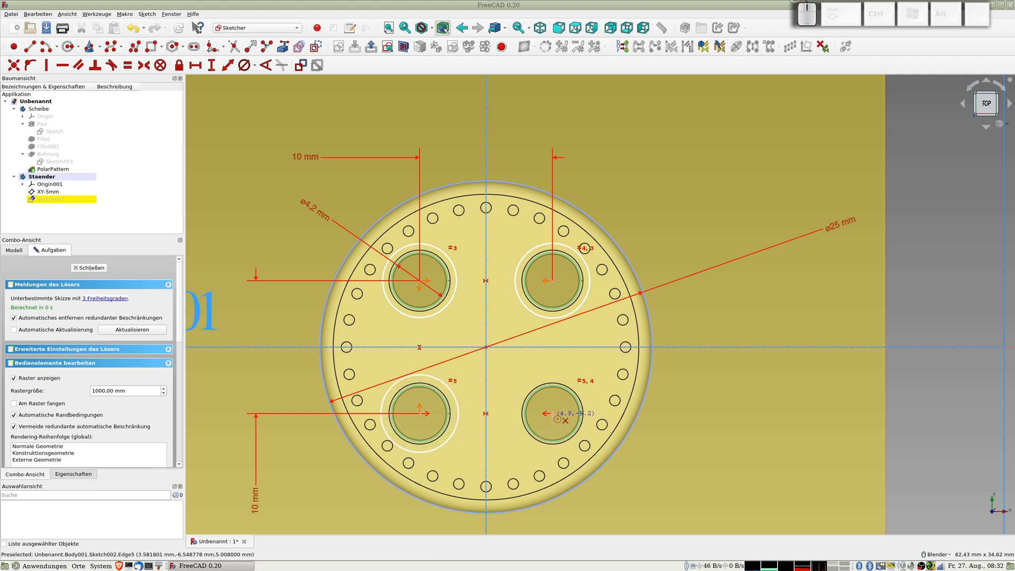
click(557, 418)
click(575, 443)
right_click(558, 405)
Step: Constrain the four new outer circles around the holes to equal size
click(562, 316)
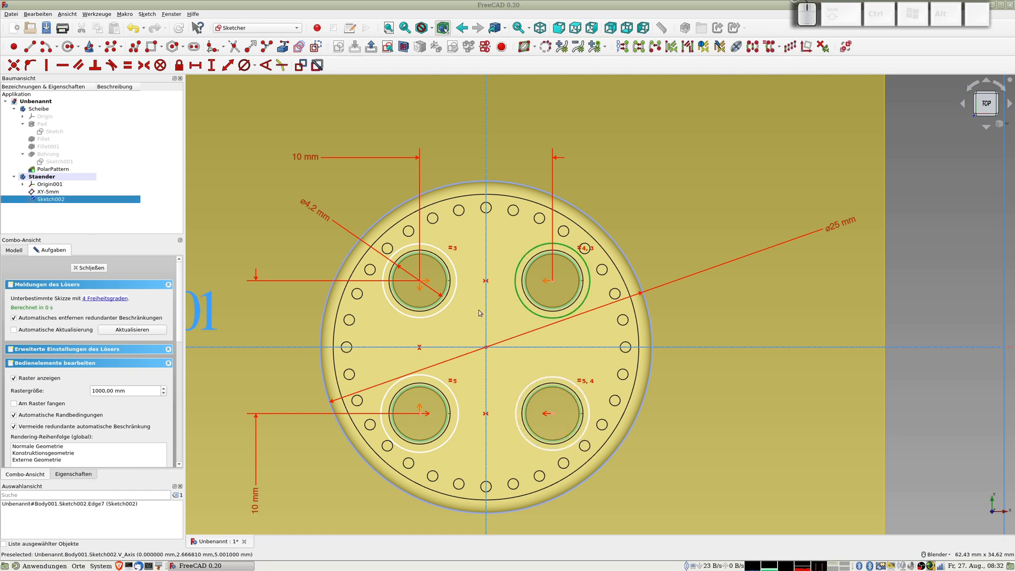
click(448, 308)
click(450, 391)
click(534, 387)
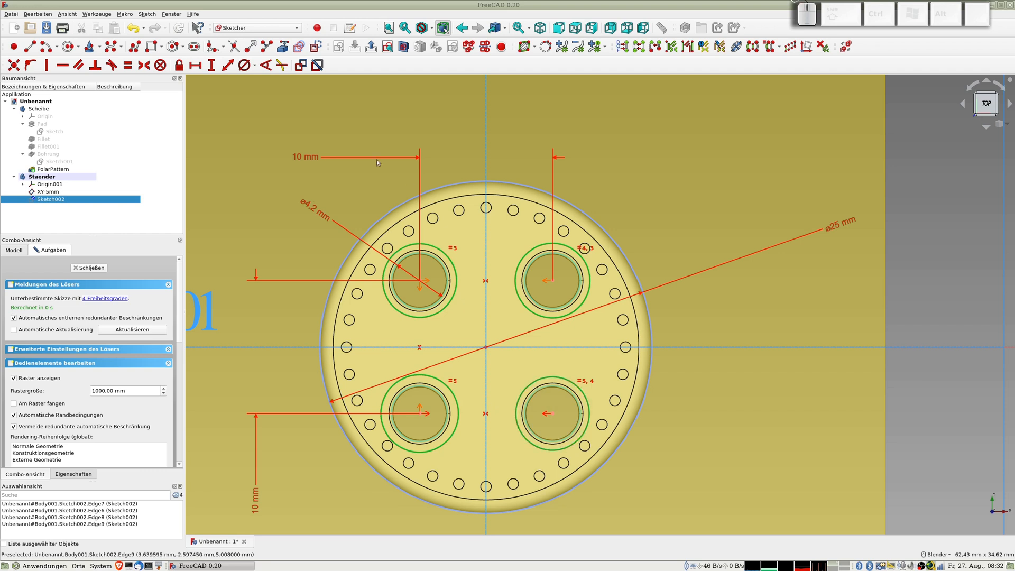
click(128, 65)
Step: Add a 56 mm diameter constraint to the outer circle around the upper-left hole
click(449, 304)
click(232, 66)
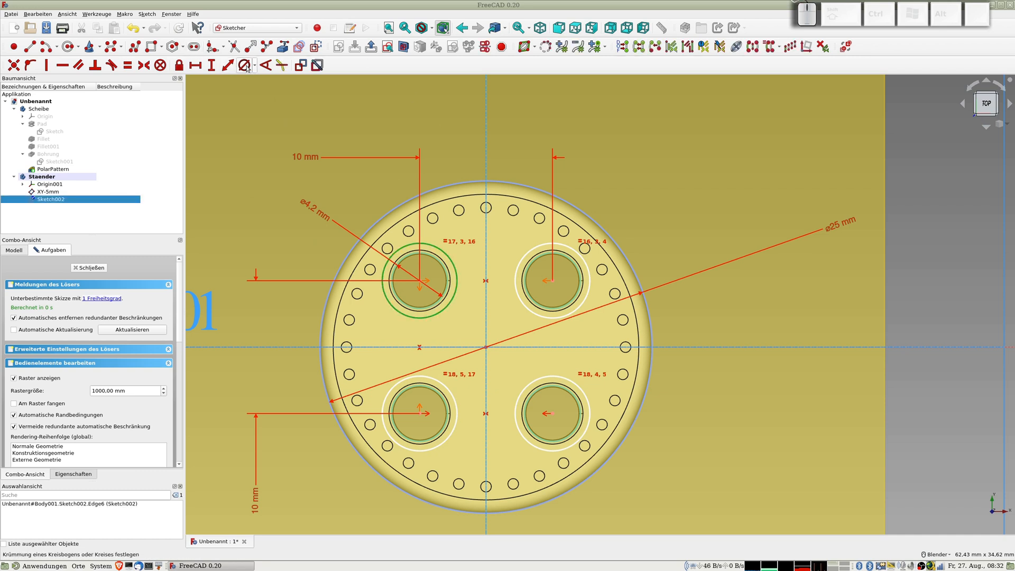
text(56)
key(Return)
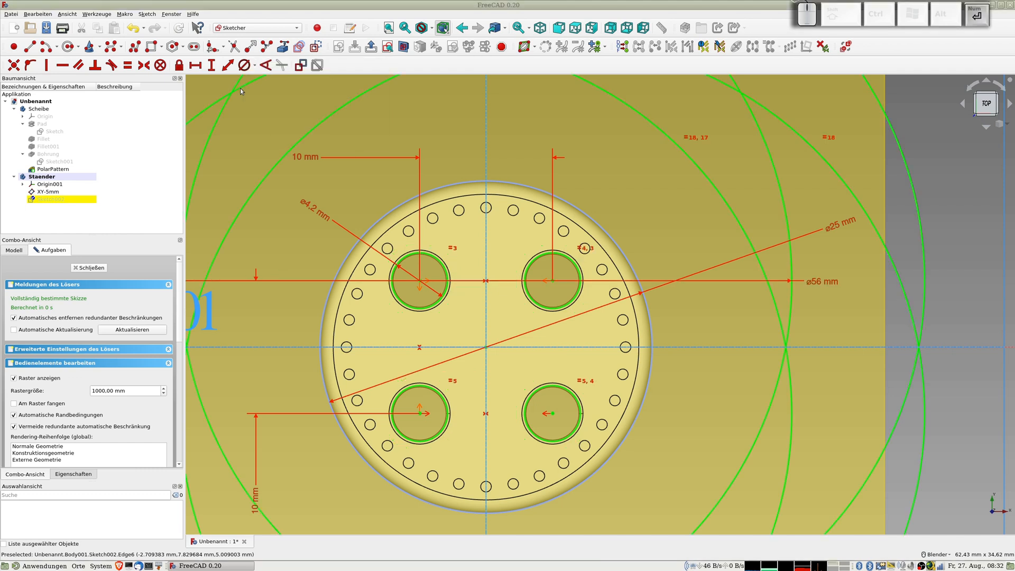
Step: Set the diameter of the four equal outer circles to 5.6 mm
scroll(315, 174, down, 3)
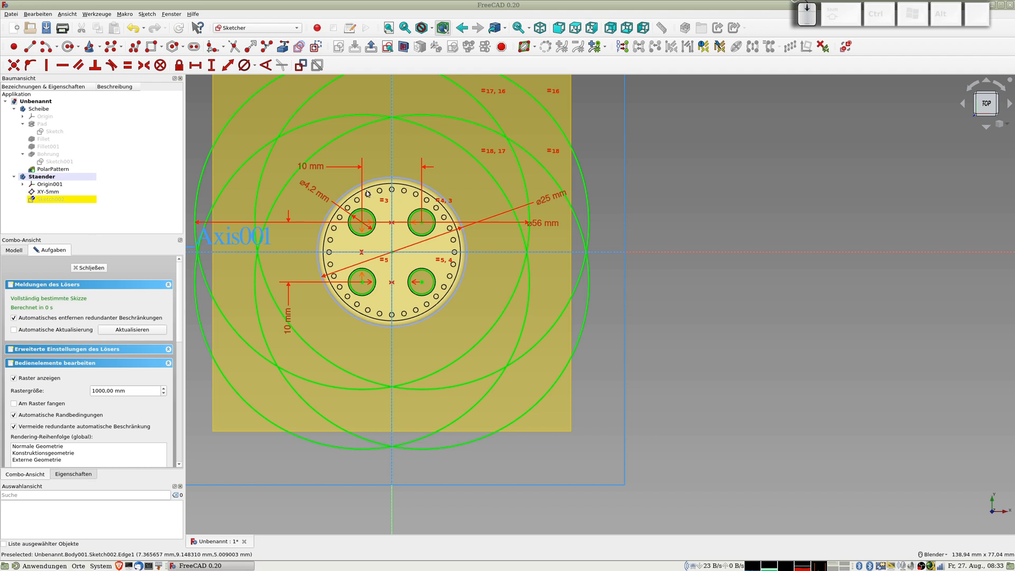
scroll(367, 194, down, 2)
double_click(483, 213)
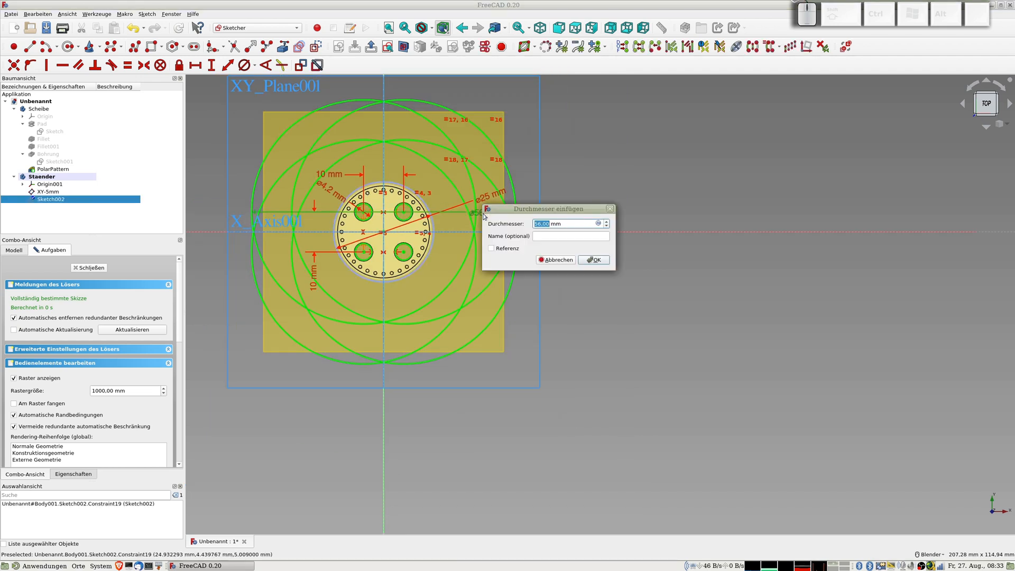
text(5.6)
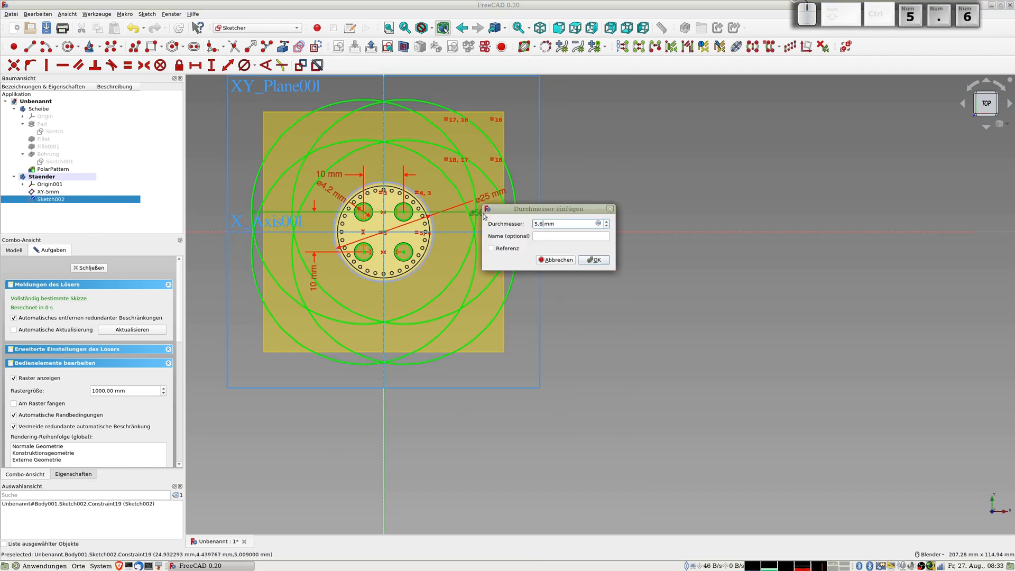
key(KP_Enter)
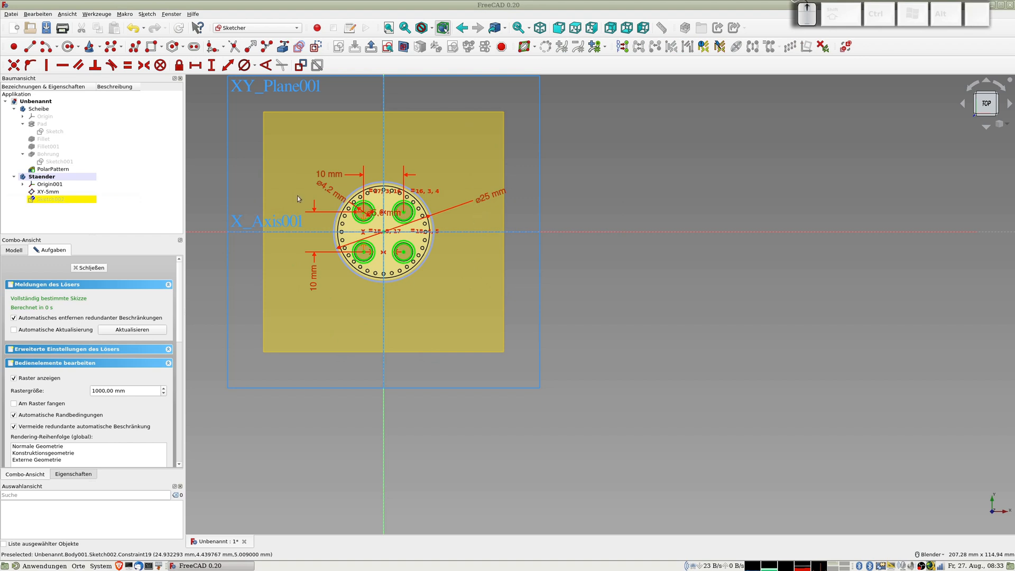
scroll(346, 211, up, 5)
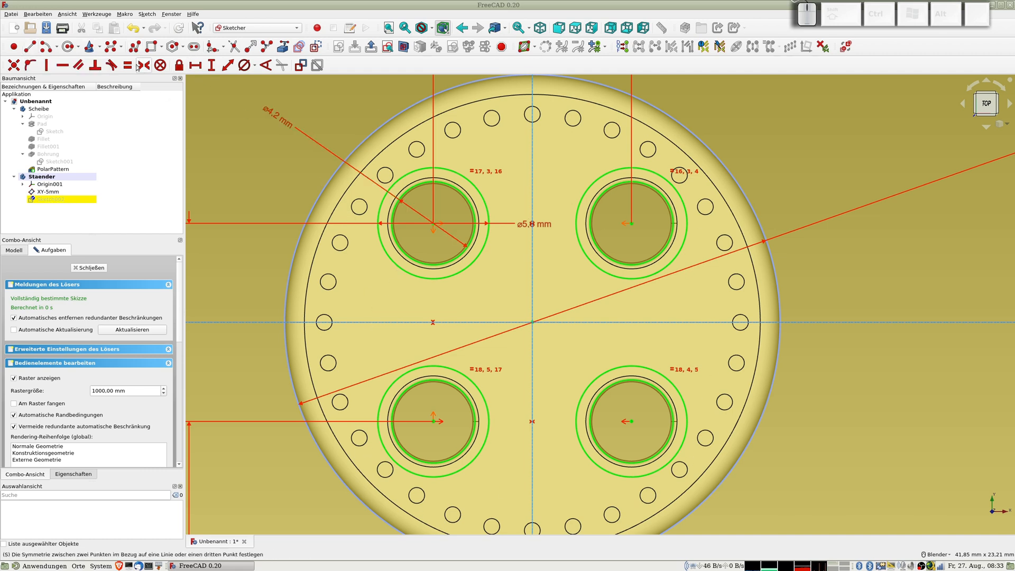
click(67, 46)
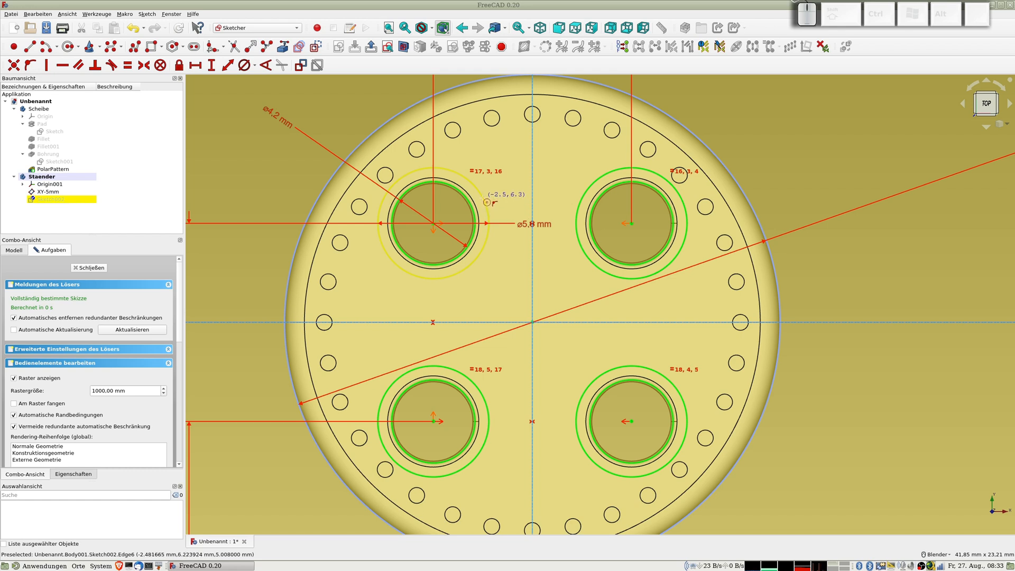
click(481, 197)
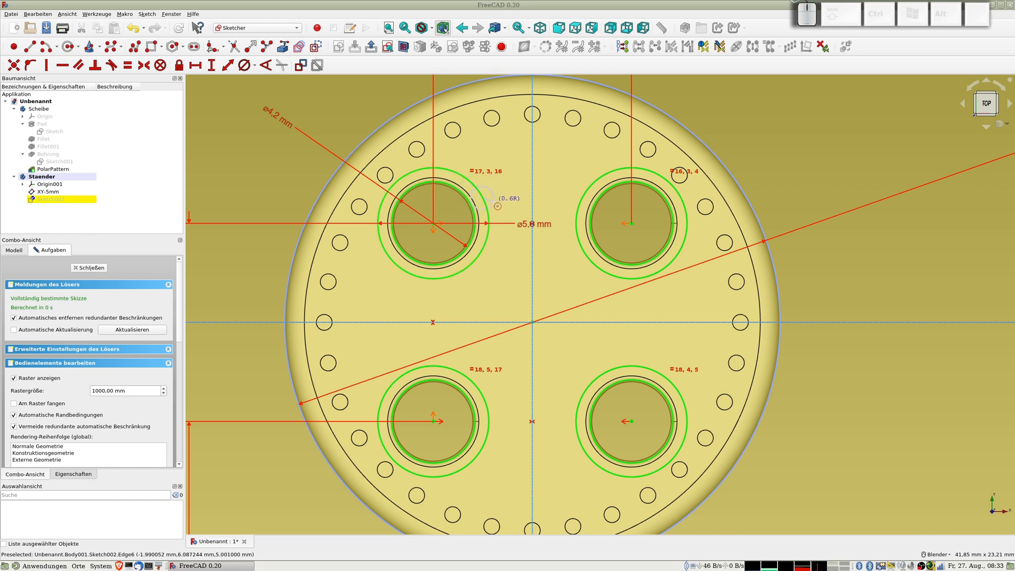
right_click(496, 206)
Step: Draw a circle of about 3.0 mm radius above the origin and one of about 3.5 mm left of it, centred on the axes, tangent to the upper-left ring
click(68, 48)
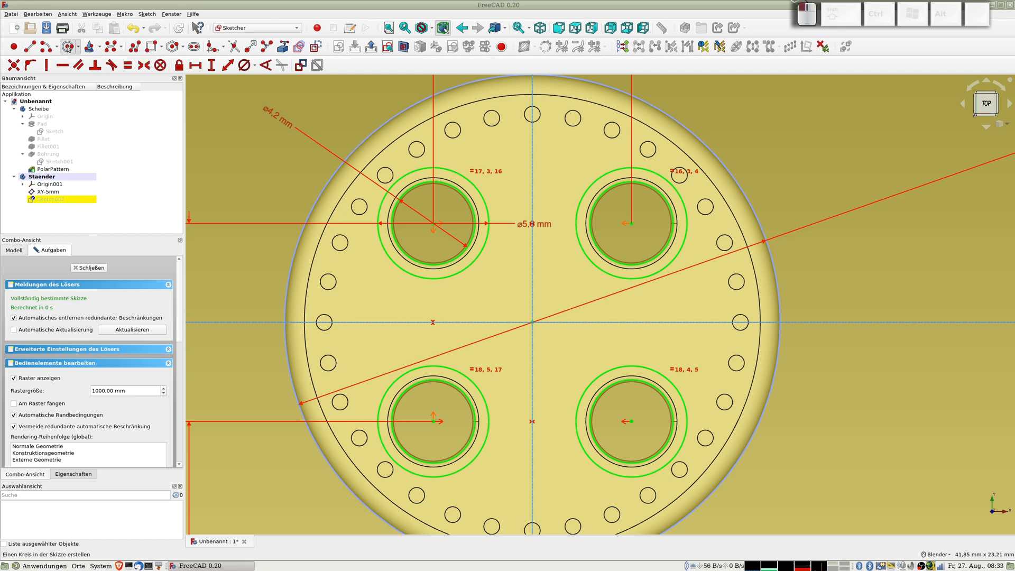
click(533, 163)
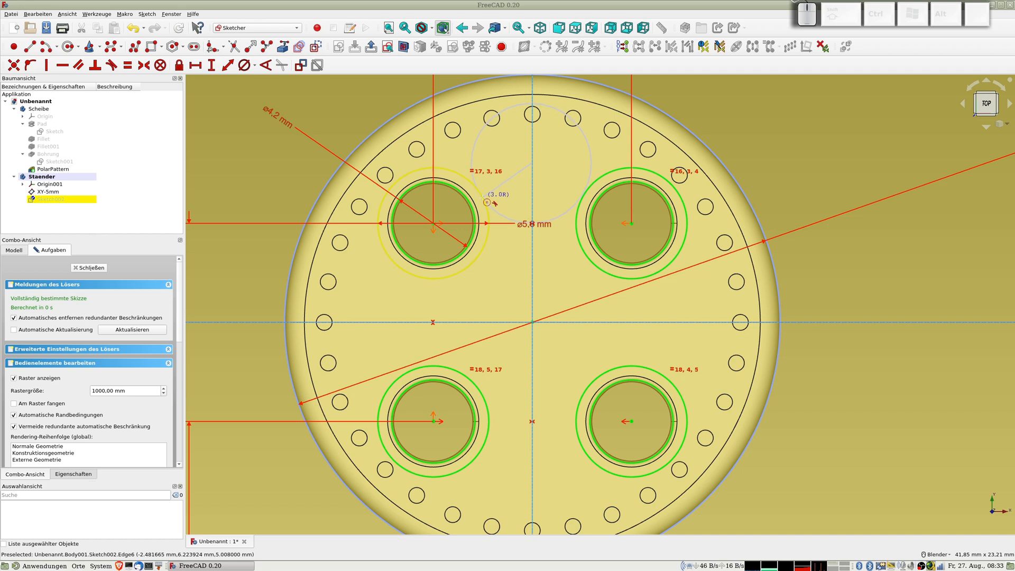
click(486, 202)
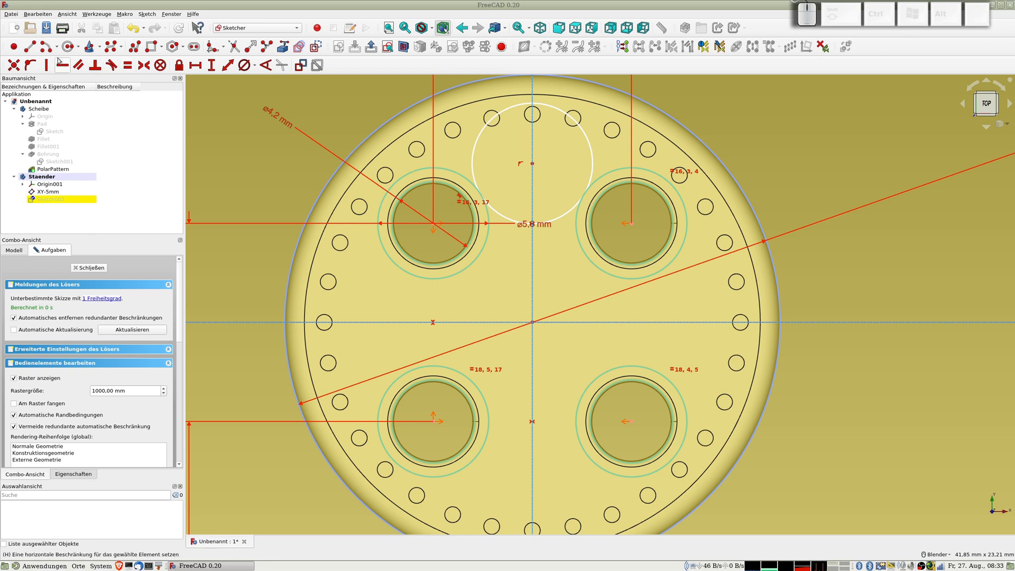
click(69, 46)
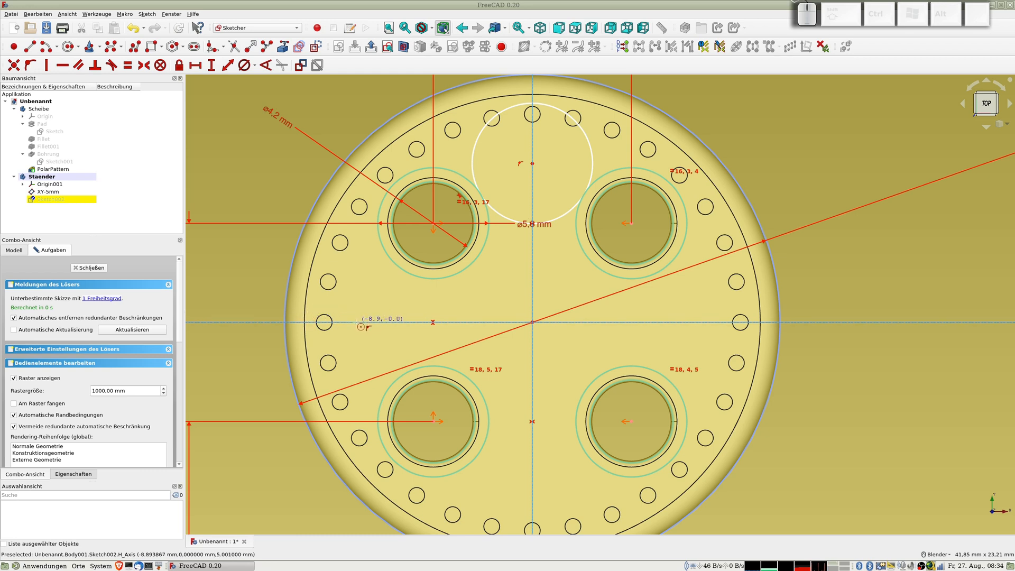
click(357, 322)
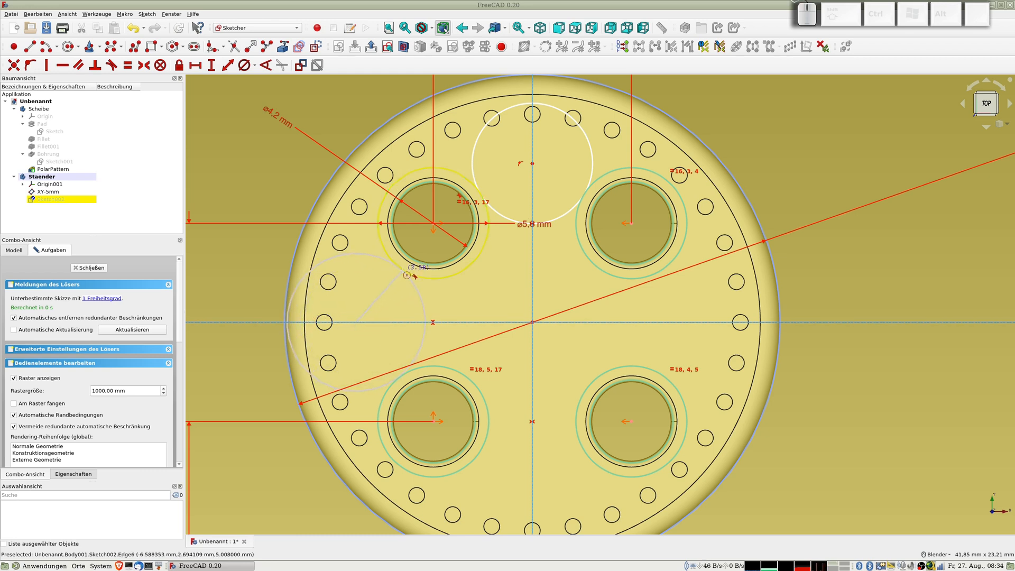
click(407, 274)
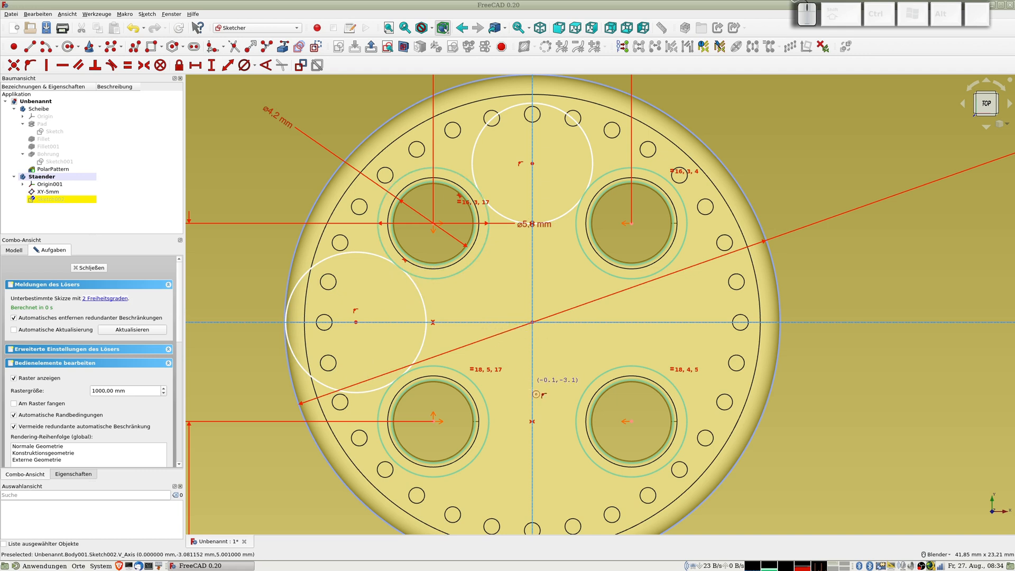
Step: Draw an axis-centred circle of about 2.6 mm radius below the origin touching the lower-left ring, and one of about 2.9 mm to the right touching the upper-right ring
click(532, 443)
right_click(525, 451)
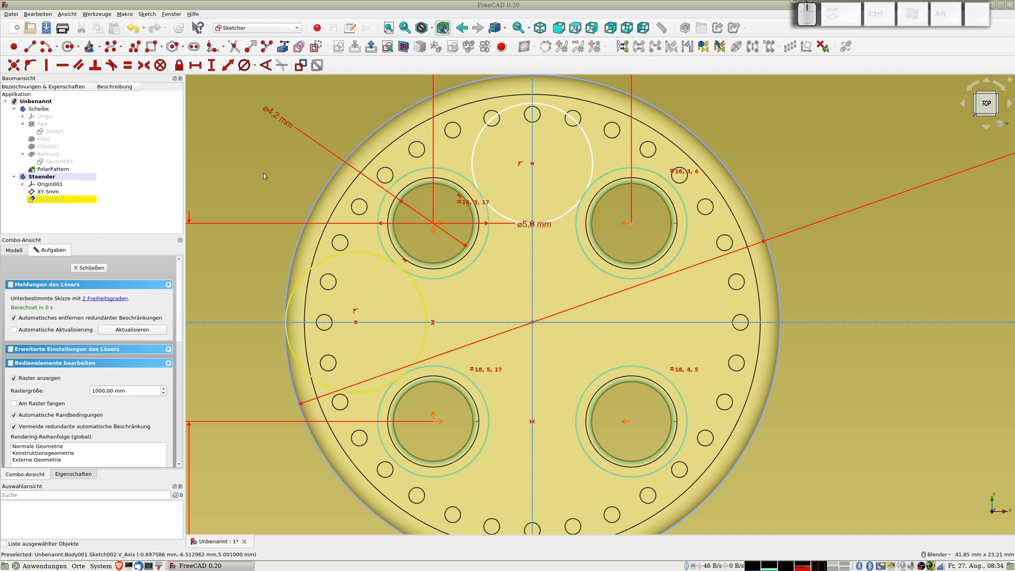
click(68, 46)
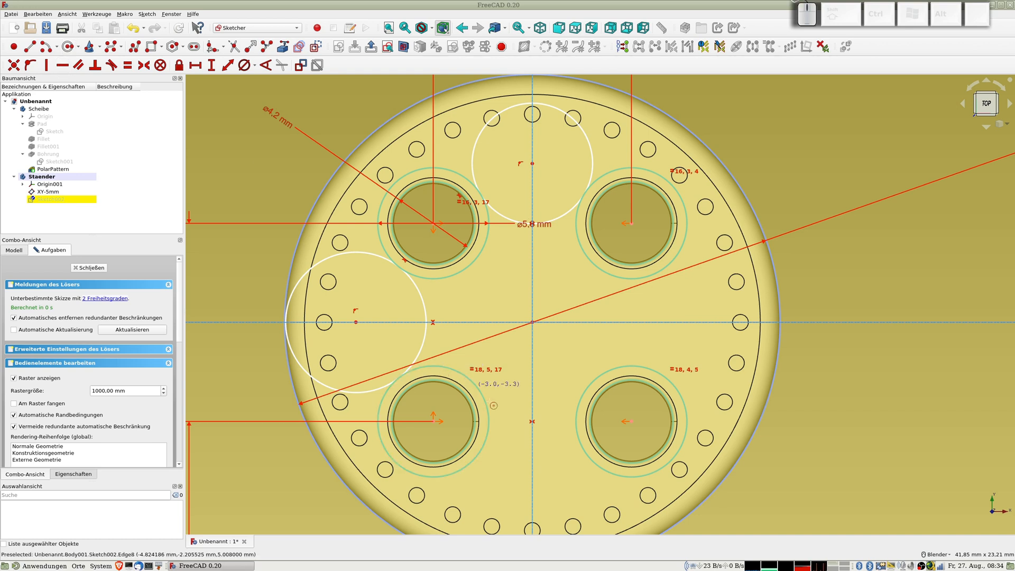
click(536, 461)
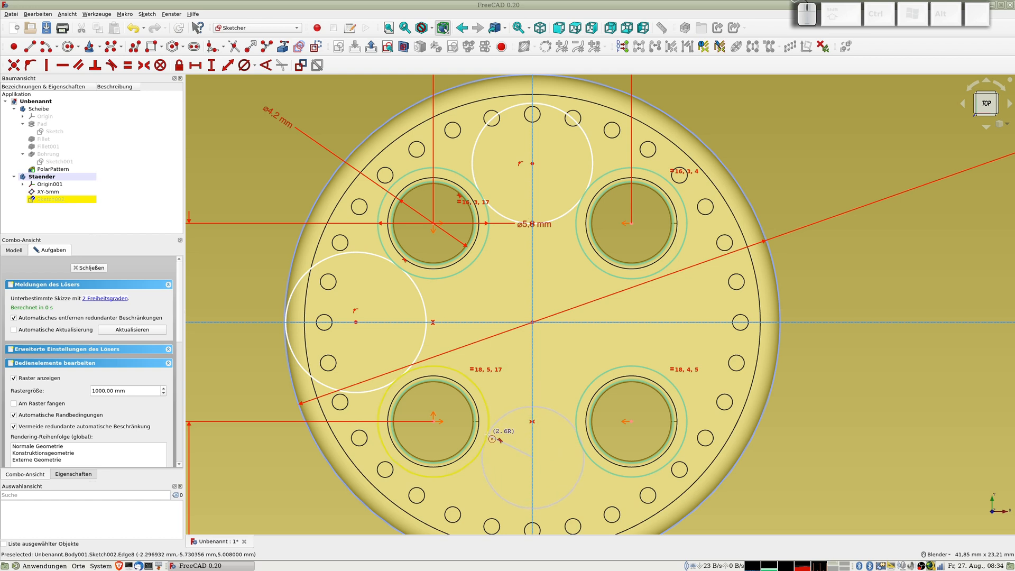
click(491, 439)
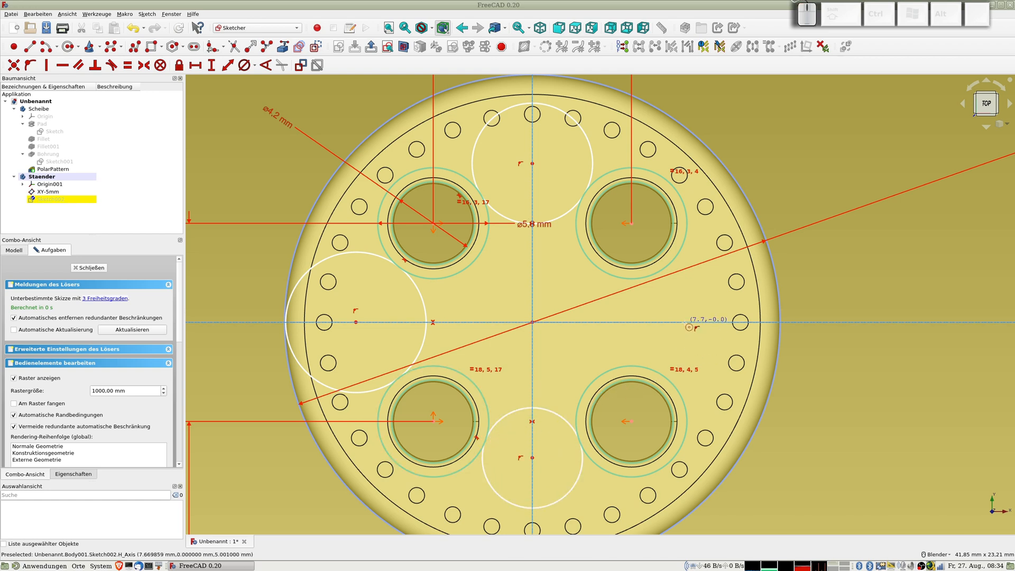
click(688, 326)
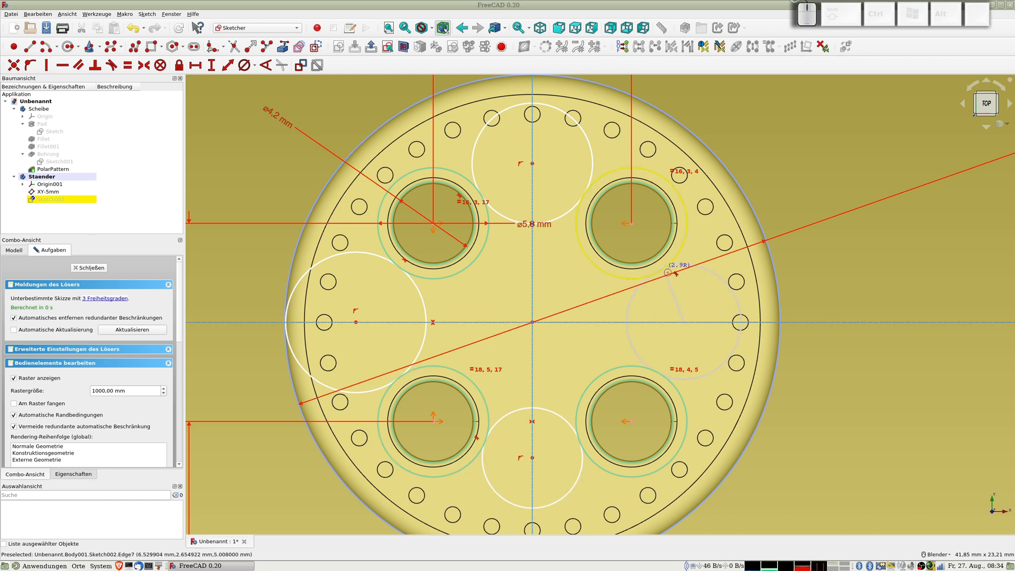
click(668, 274)
right_click(644, 297)
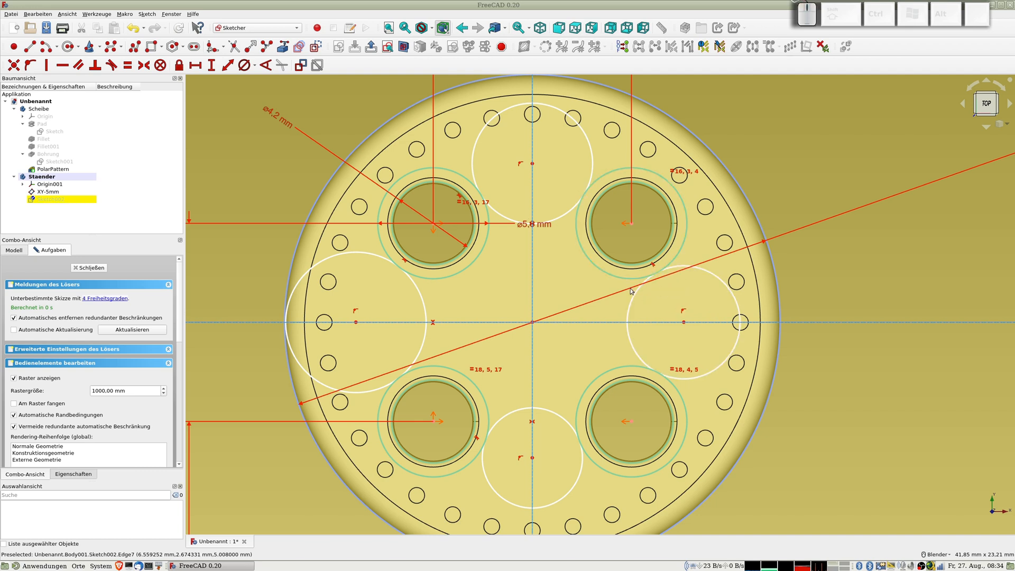
right_click(496, 315)
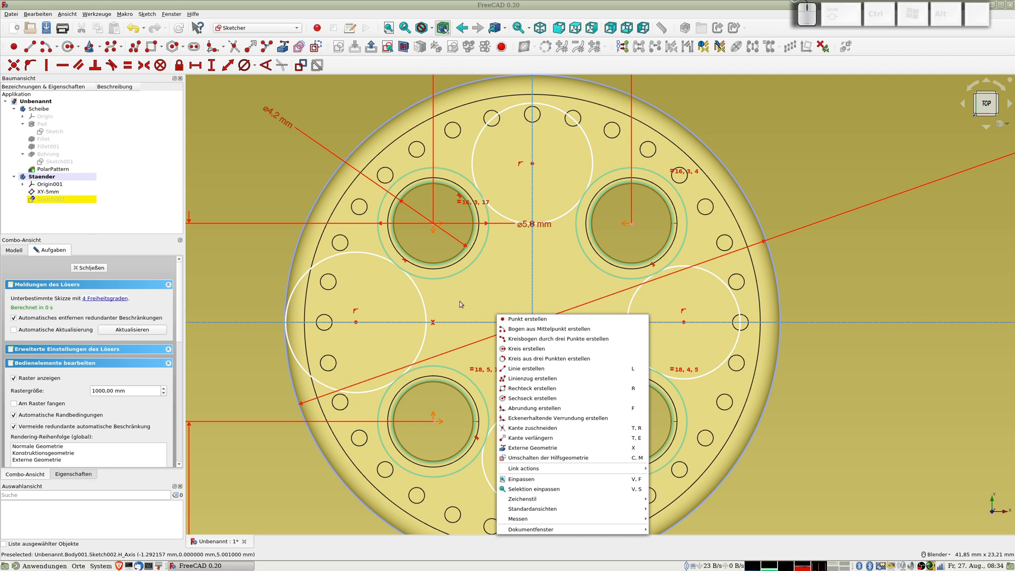
key(Escape)
Step: Constrain the four axis-centred circles between the rings to equal size
click(426, 306)
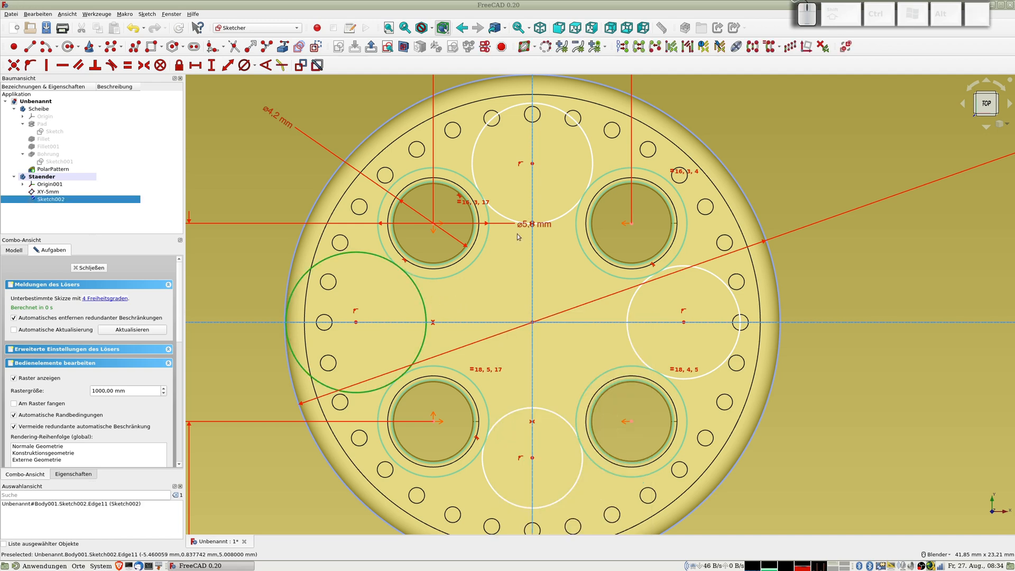
click(564, 221)
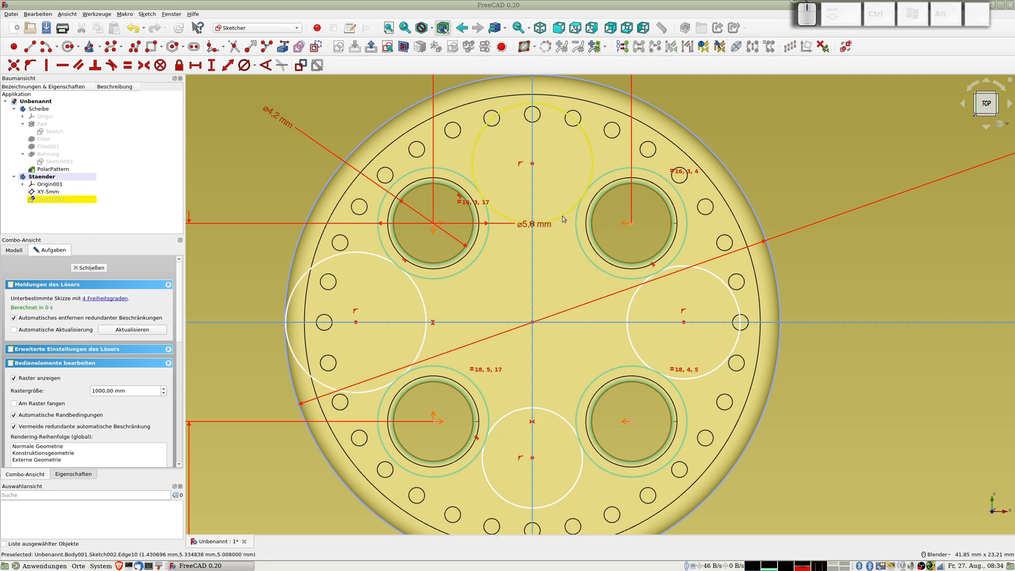
click(563, 221)
click(629, 314)
click(551, 414)
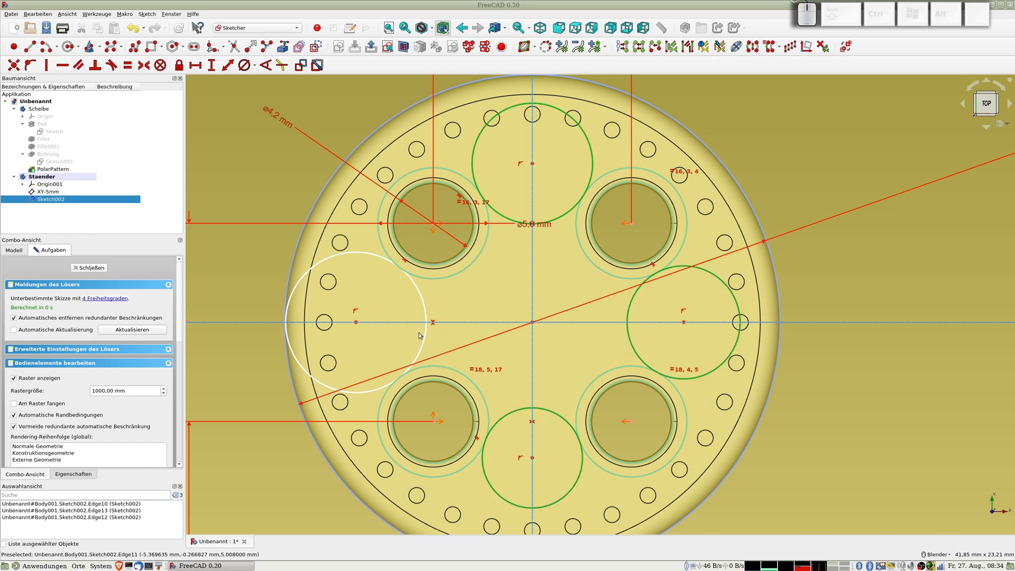
click(423, 334)
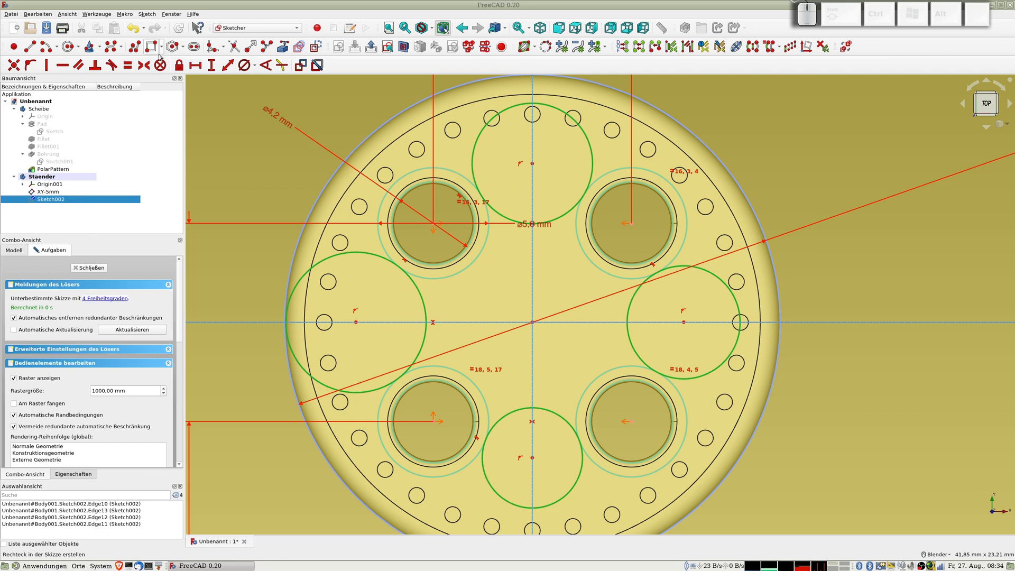
click(127, 65)
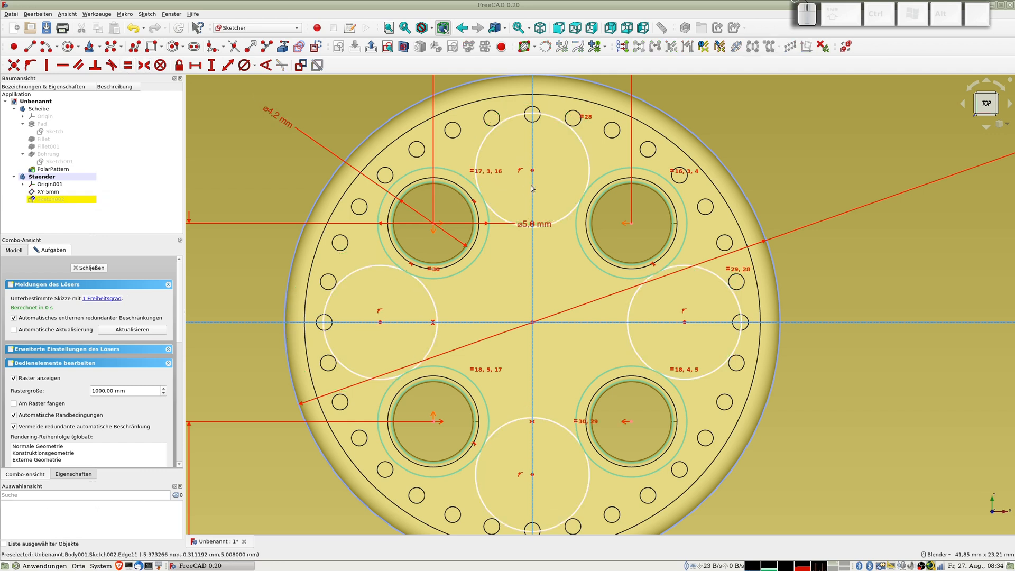
Step: Enlarge the four equal axis-centred circles and constrain their diameter to 9 mm
mouse_move(562, 220)
mouse_down()
mouse_move(571, 227)
mouse_move(552, 209)
mouse_up()
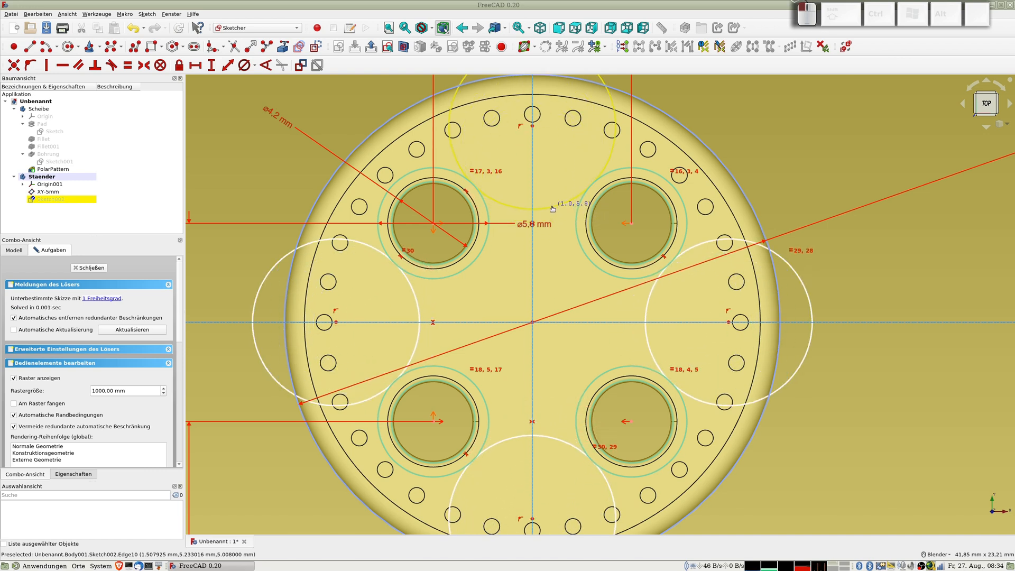
click(277, 262)
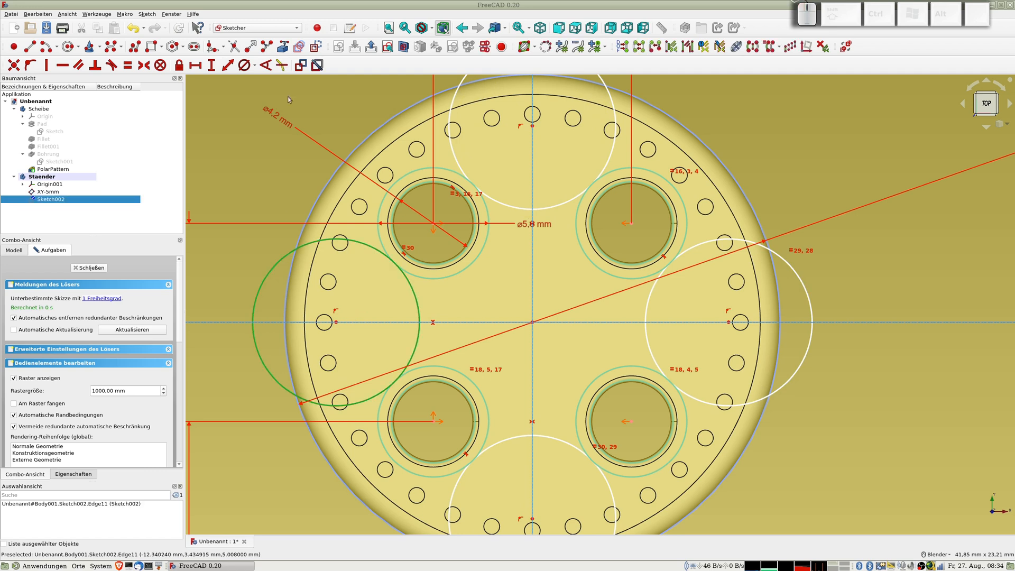
click(245, 66)
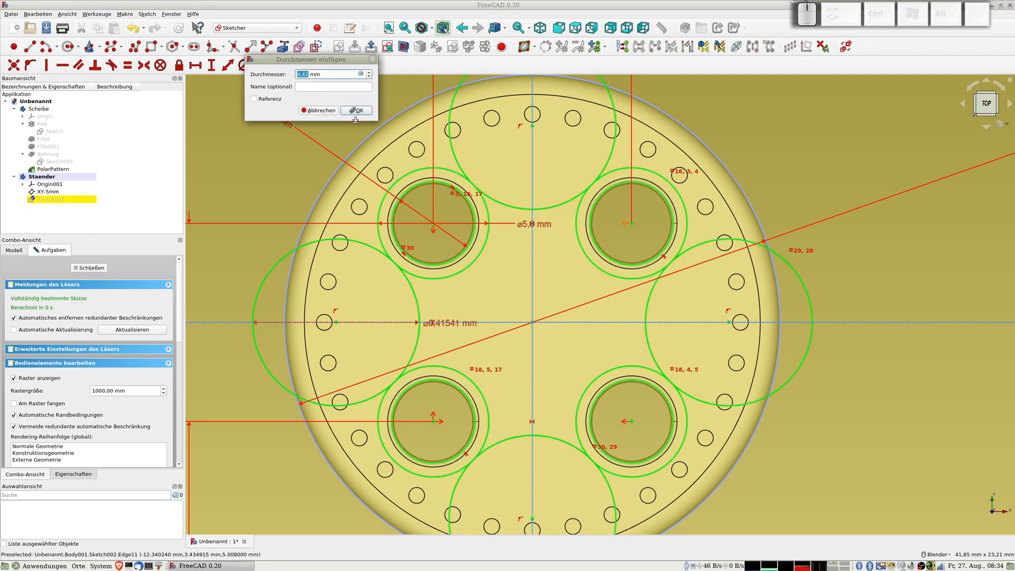
text(9)
key(Return)
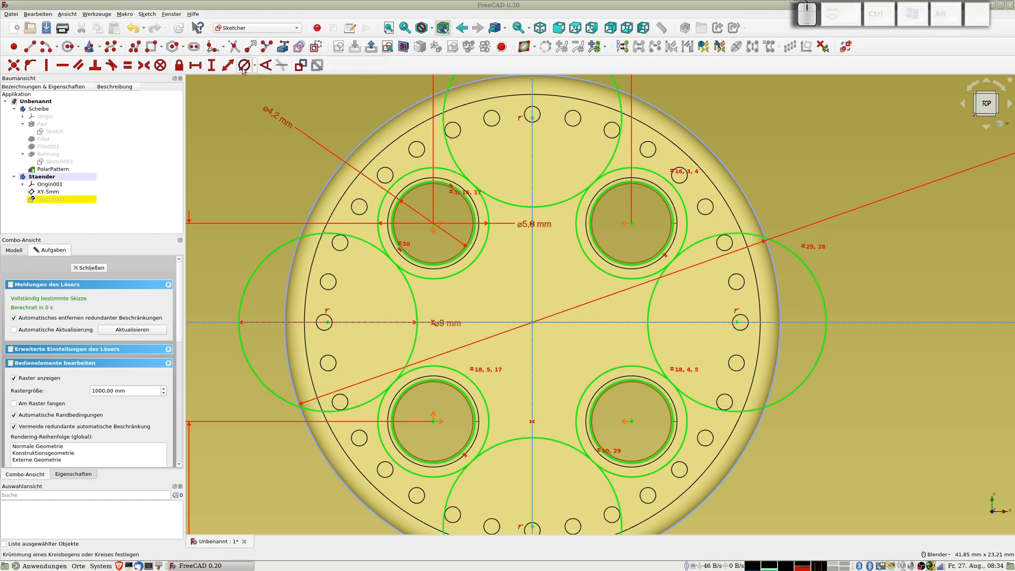
Step: Trim the left 9 mm circle to its inward-facing arc between the two left rings, and delete the sketch's large circle along the disc's edge
click(234, 47)
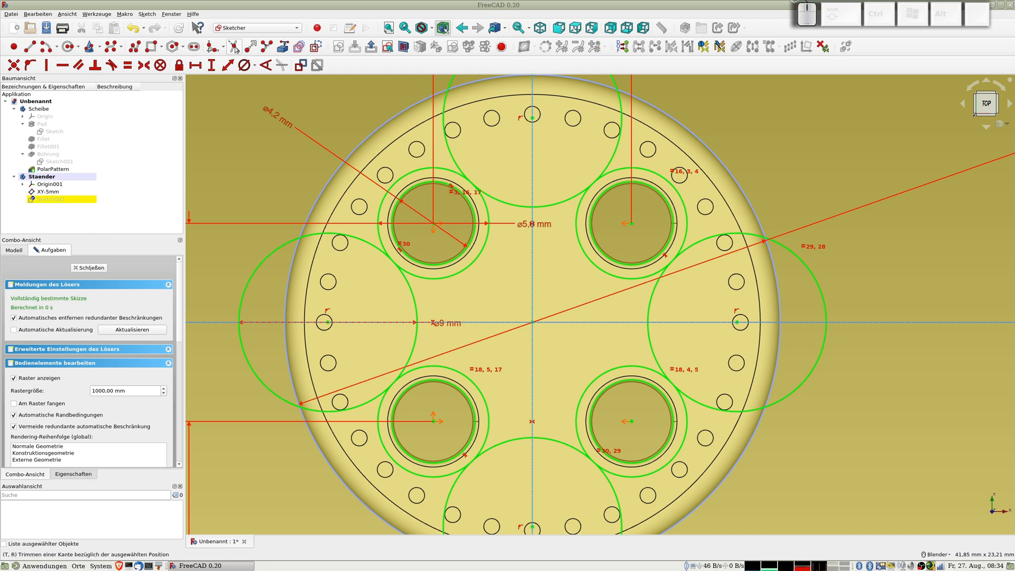
click(283, 247)
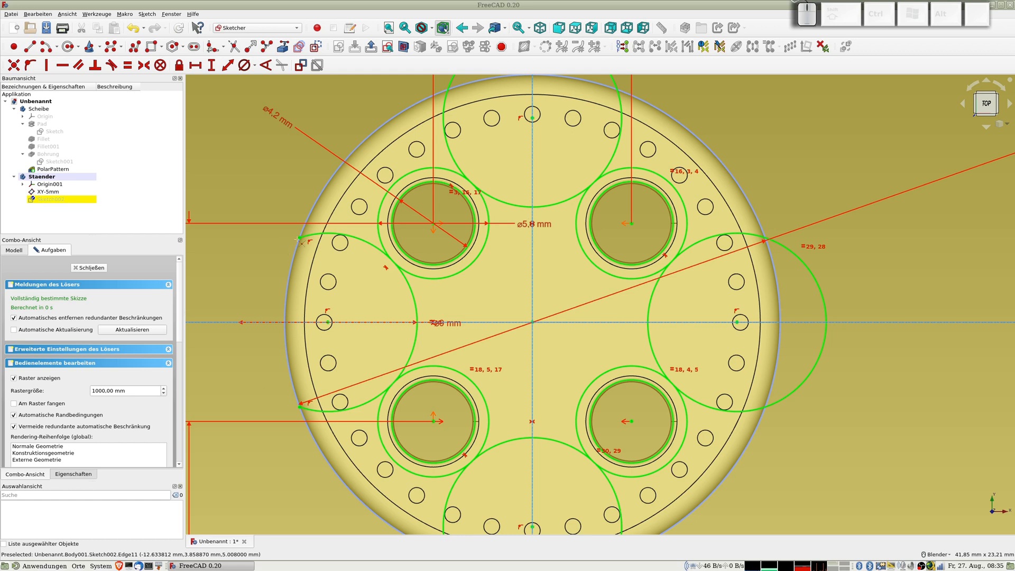
click(315, 241)
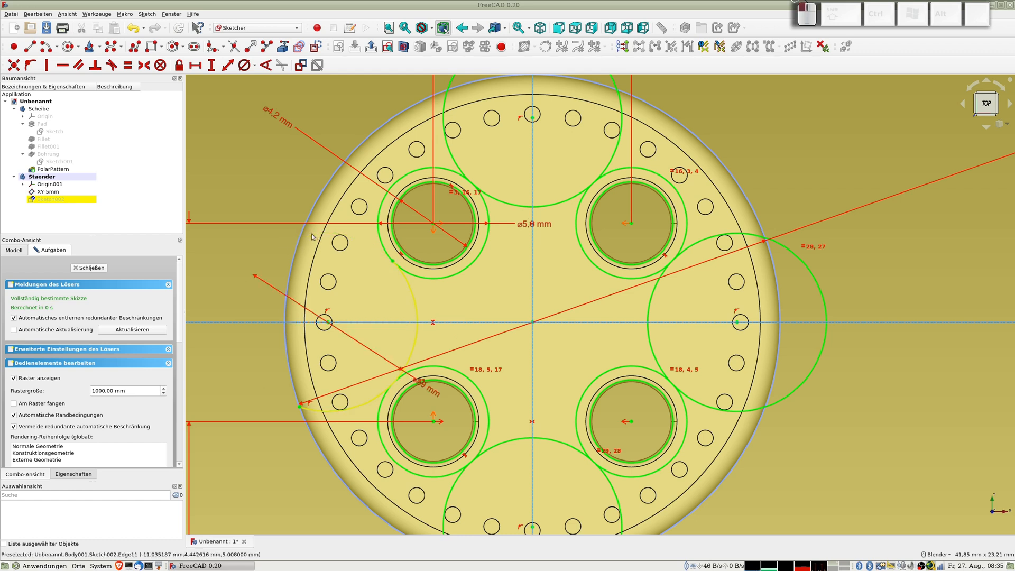
click(312, 400)
right_click(297, 242)
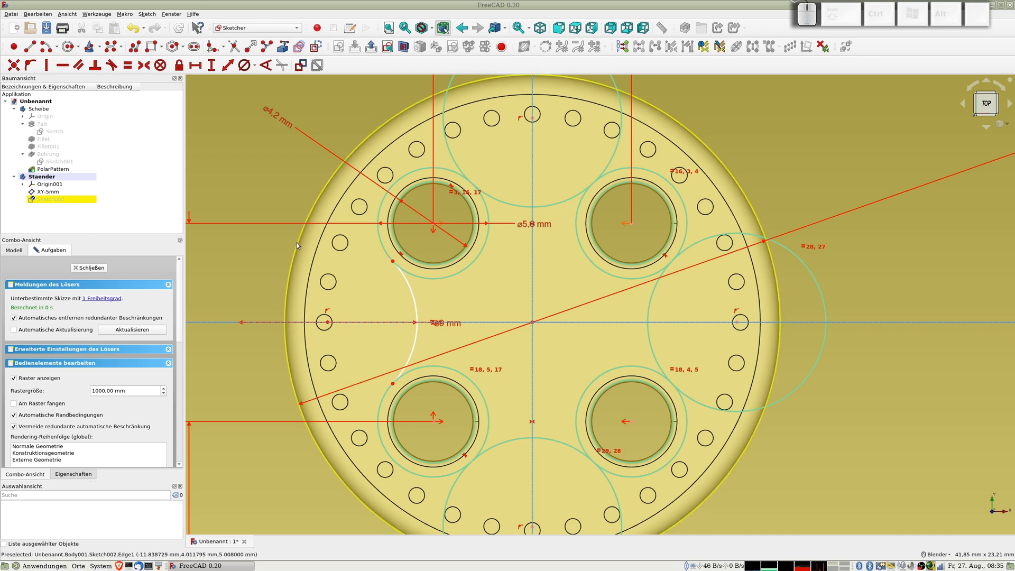
click(296, 242)
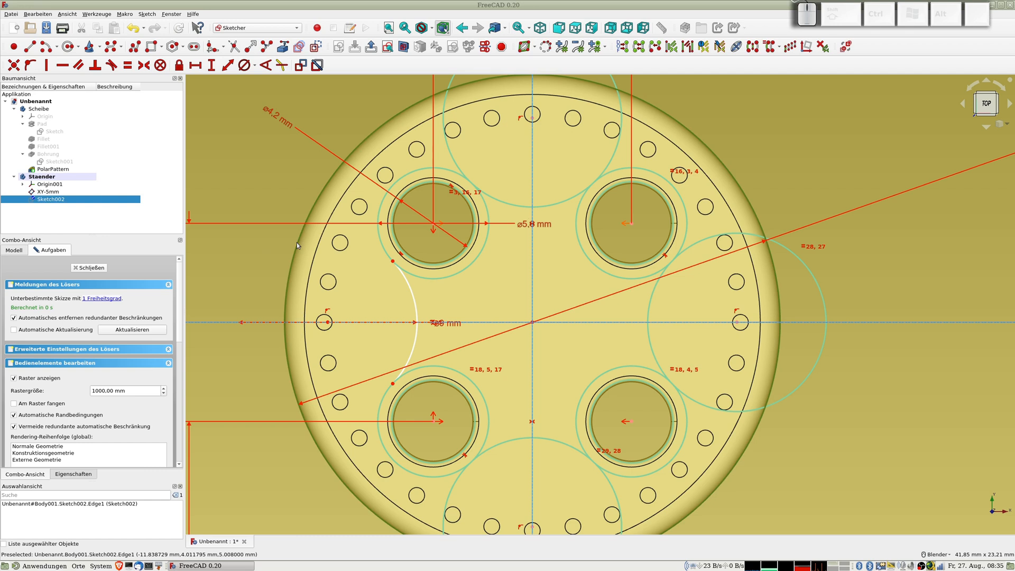
key(Delete)
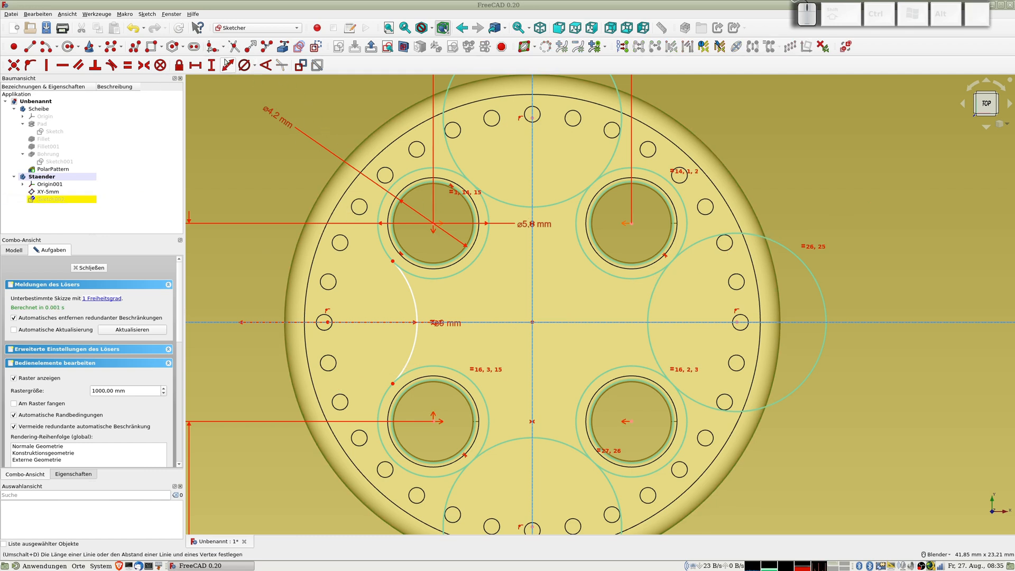
Step: Trim the upper, right and lower 9 mm circles to their inward-facing arcs between the neighbouring rings
click(234, 47)
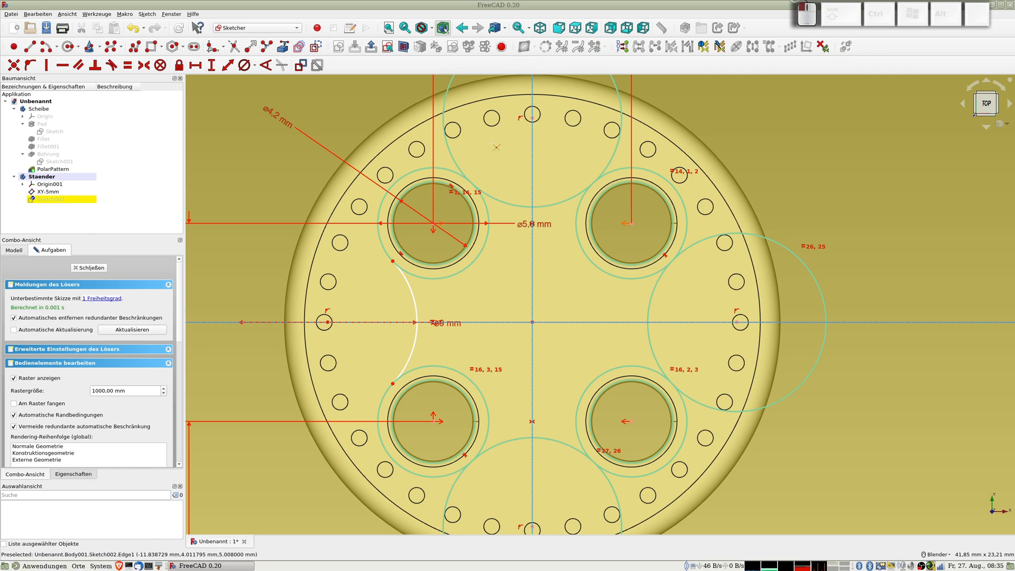
click(449, 99)
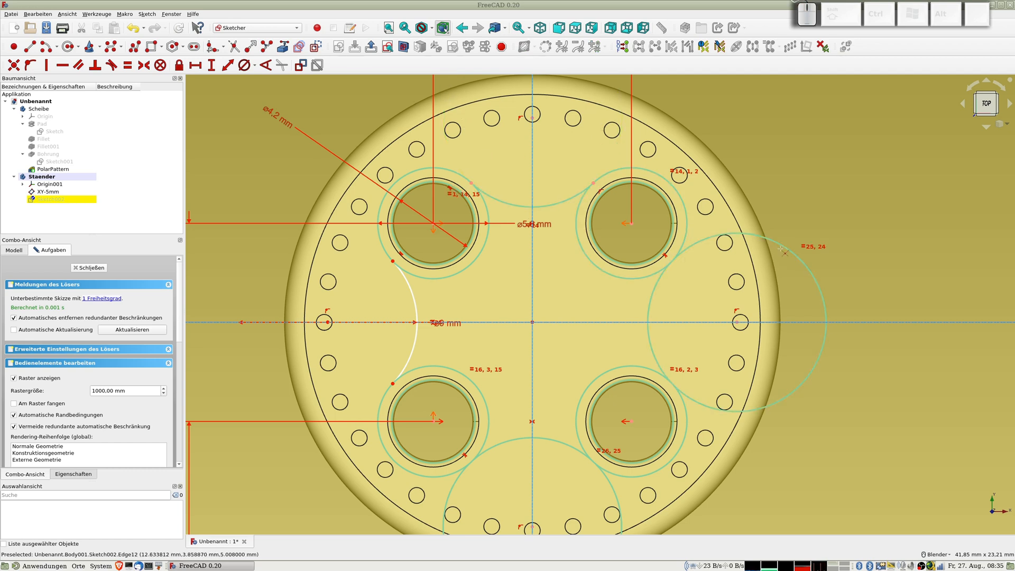
click(783, 401)
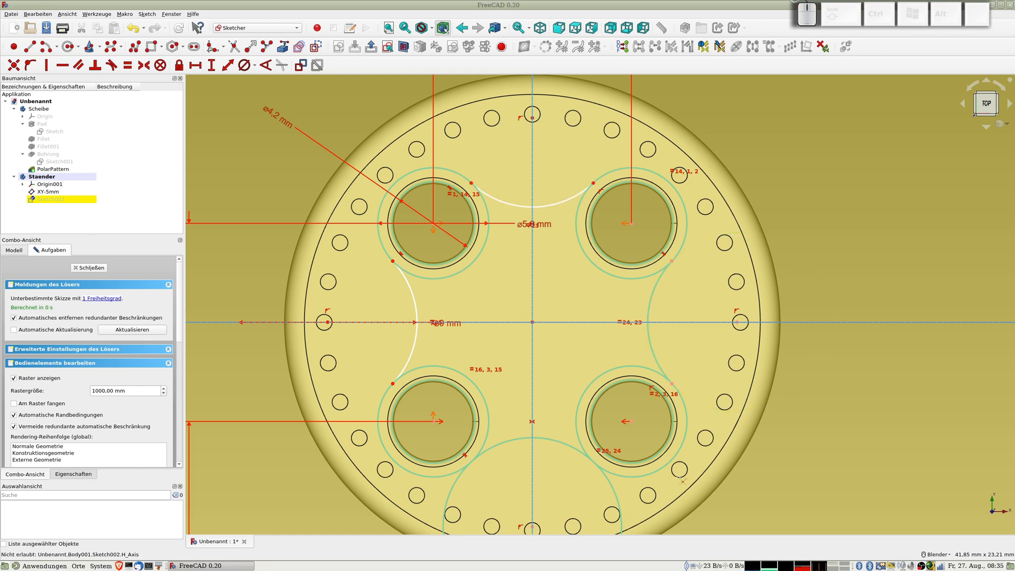
click(614, 489)
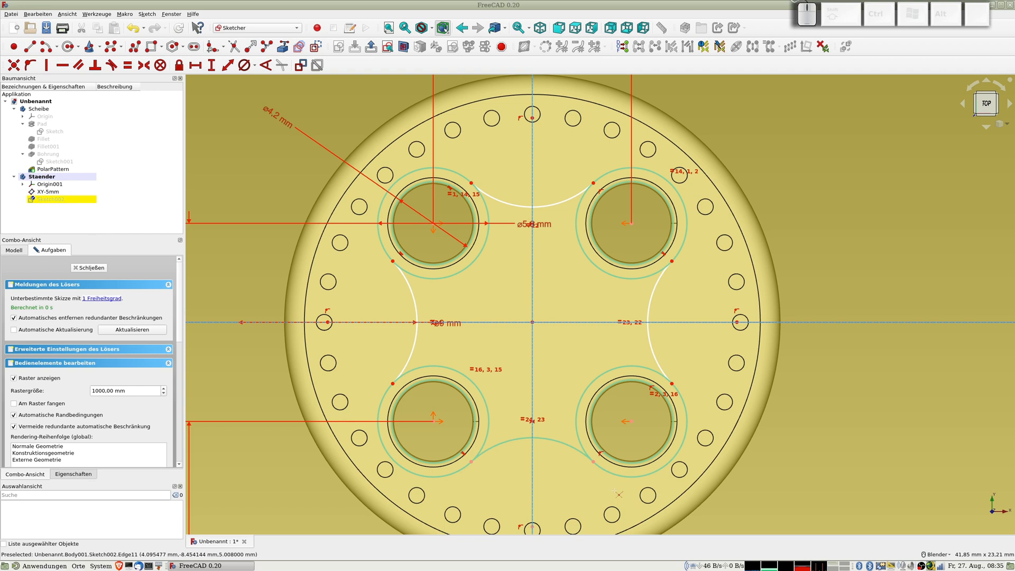
Step: Trim the four ring circles around the holes to their outward-facing arcs, leaving one continuous outer contour with the 9 mm arcs
click(479, 387)
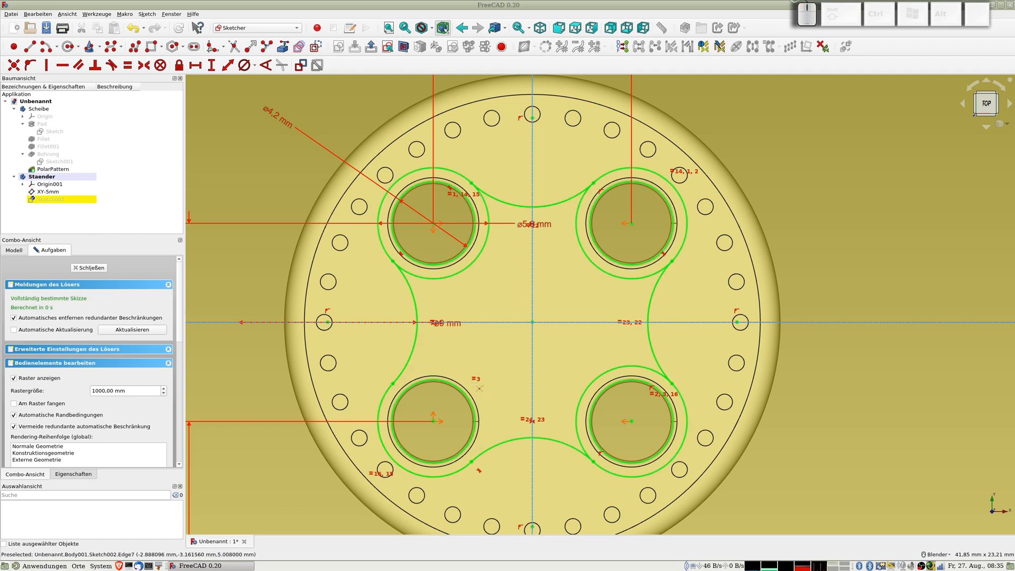
click(485, 247)
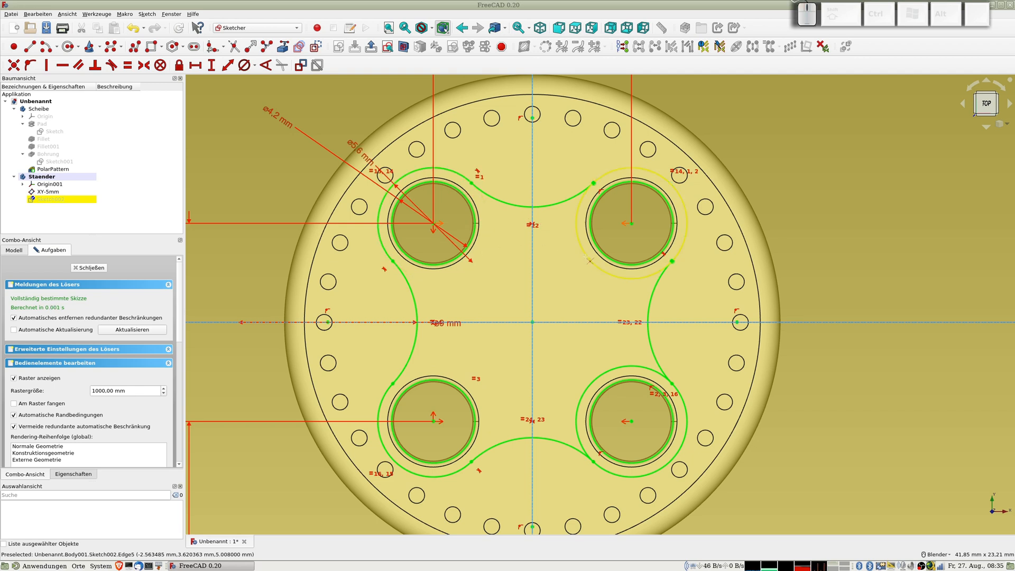
click(587, 258)
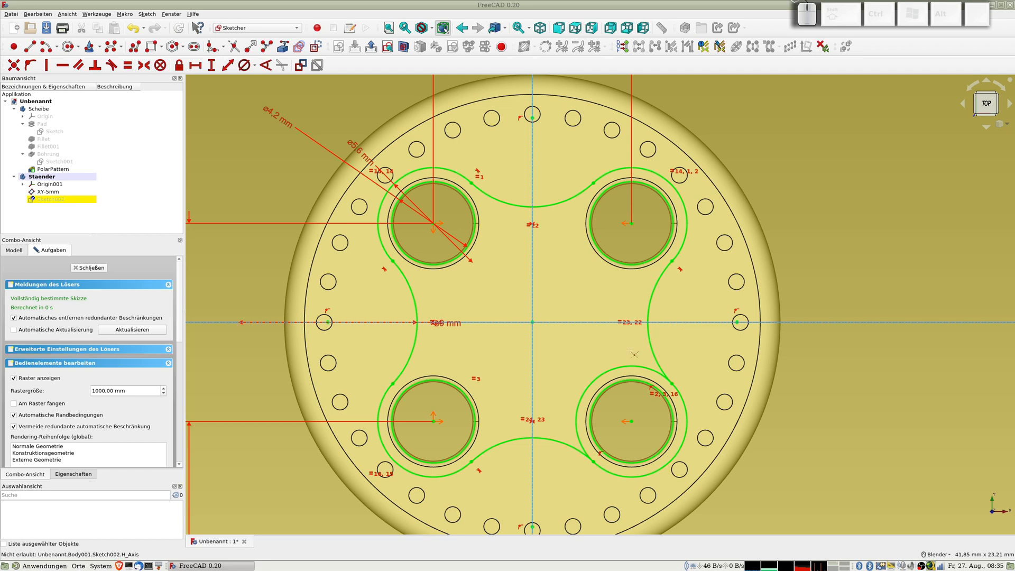
click(635, 368)
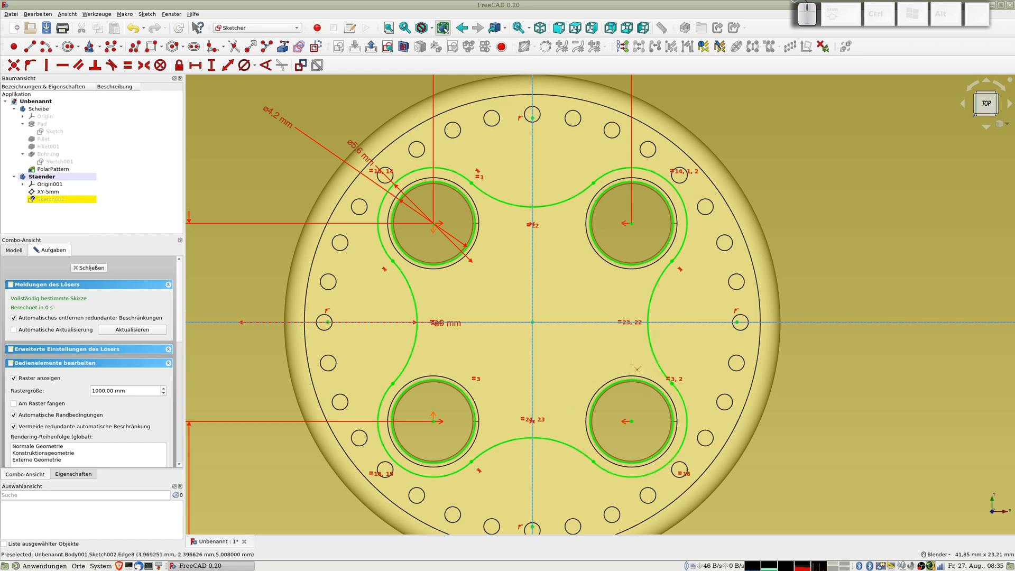
scroll(668, 372, down, 2)
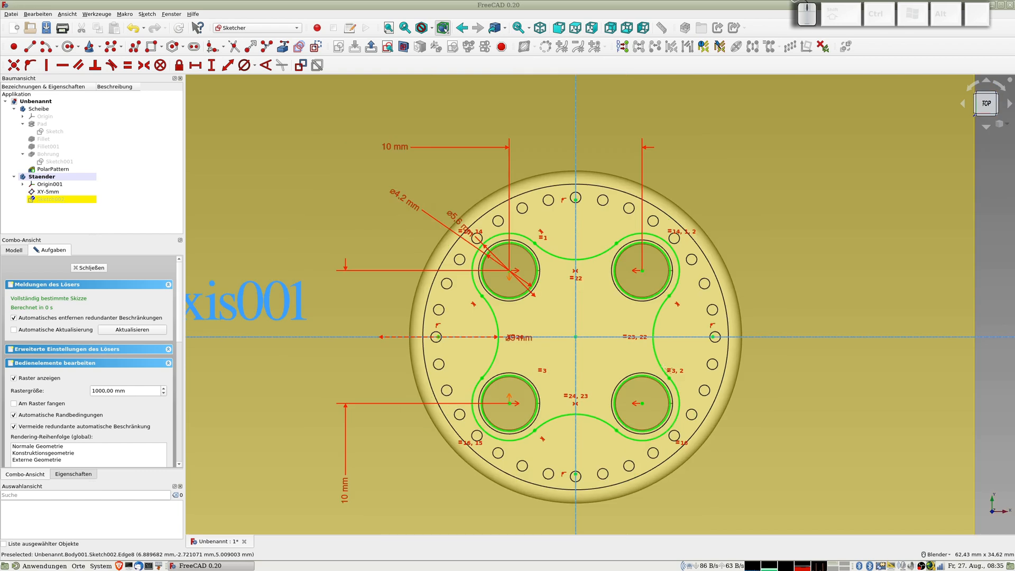
Step: Finish the contour sketch, extrude it 2 mm, and hide the origin of the Staender body
middle_drag(563, 390, 315, 259)
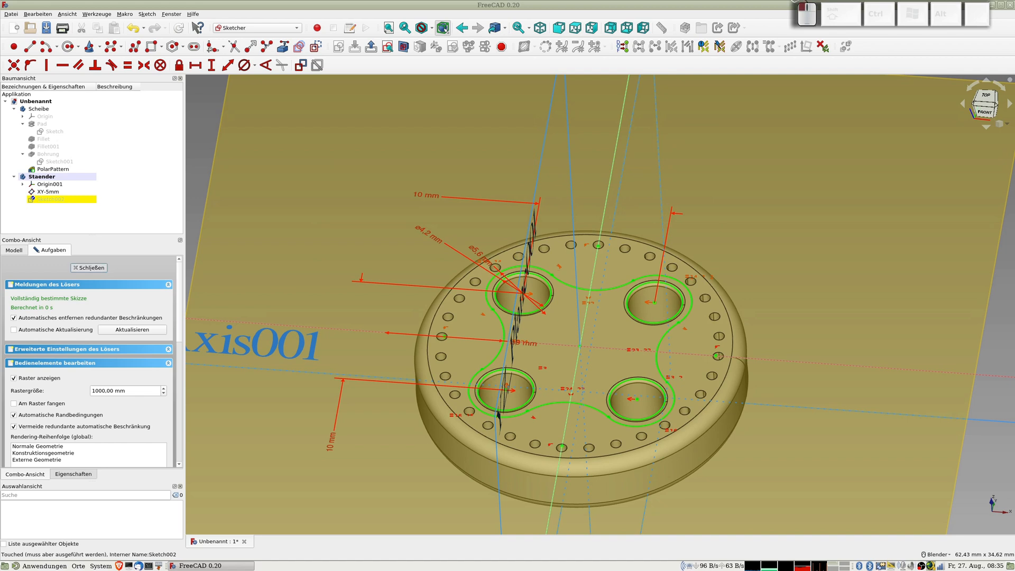
click(103, 267)
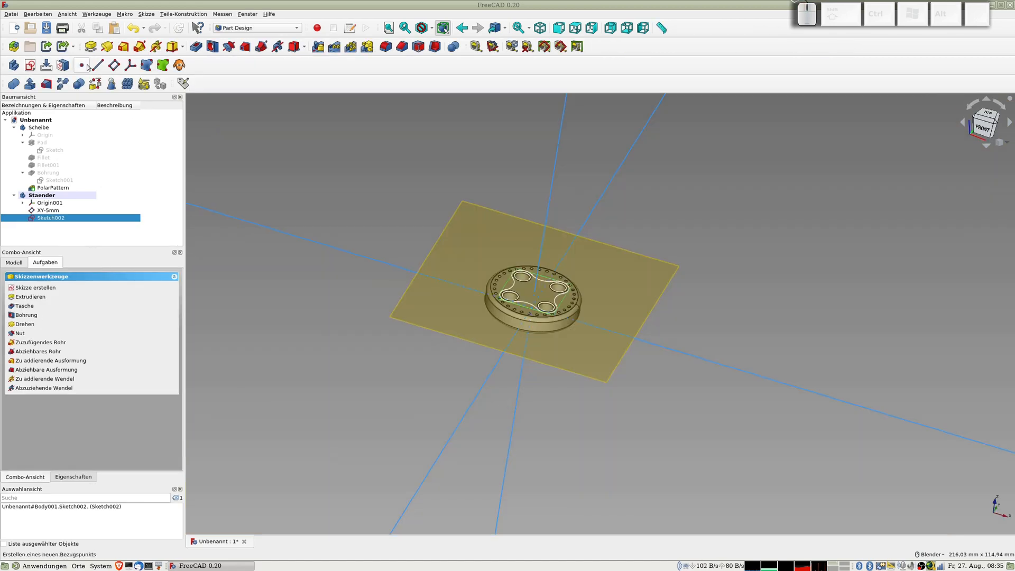
click(90, 46)
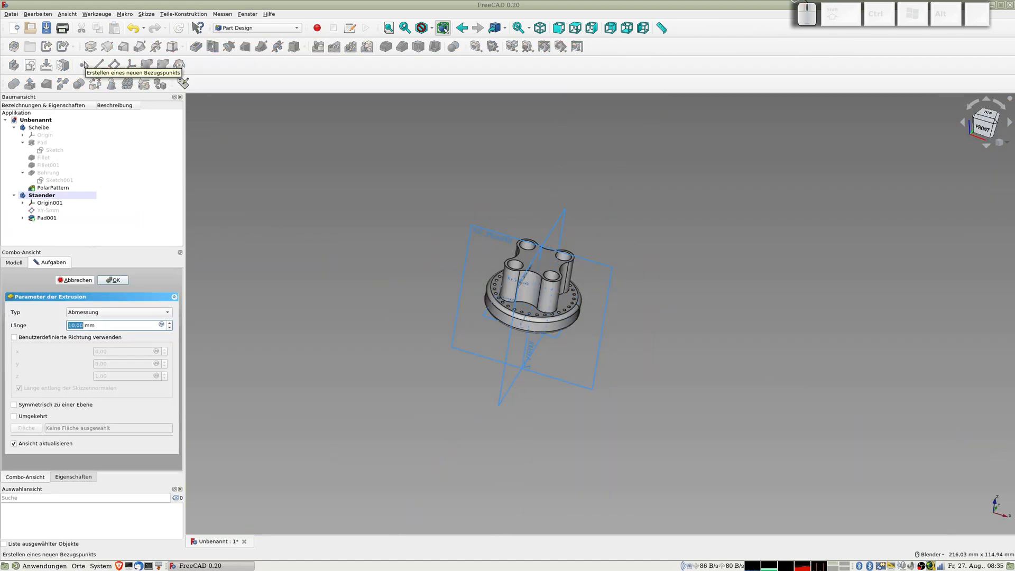
text(2)
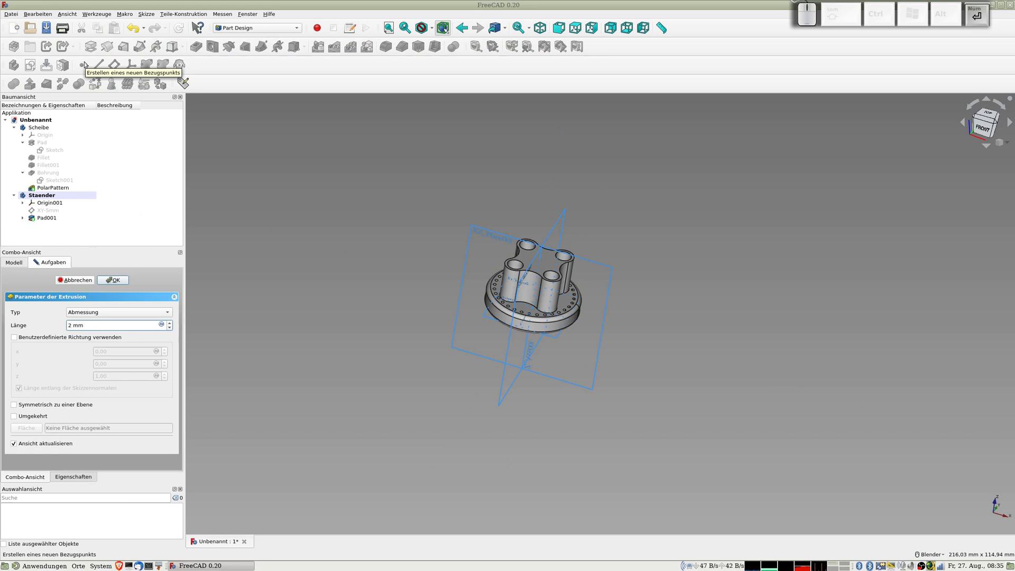
key(Return)
scroll(530, 316, up, 5)
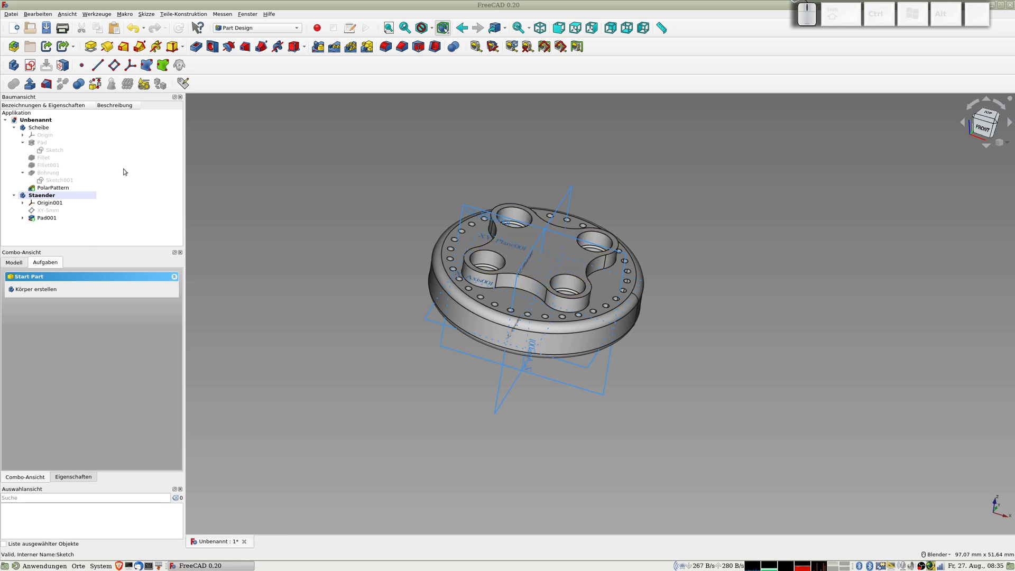
click(53, 201)
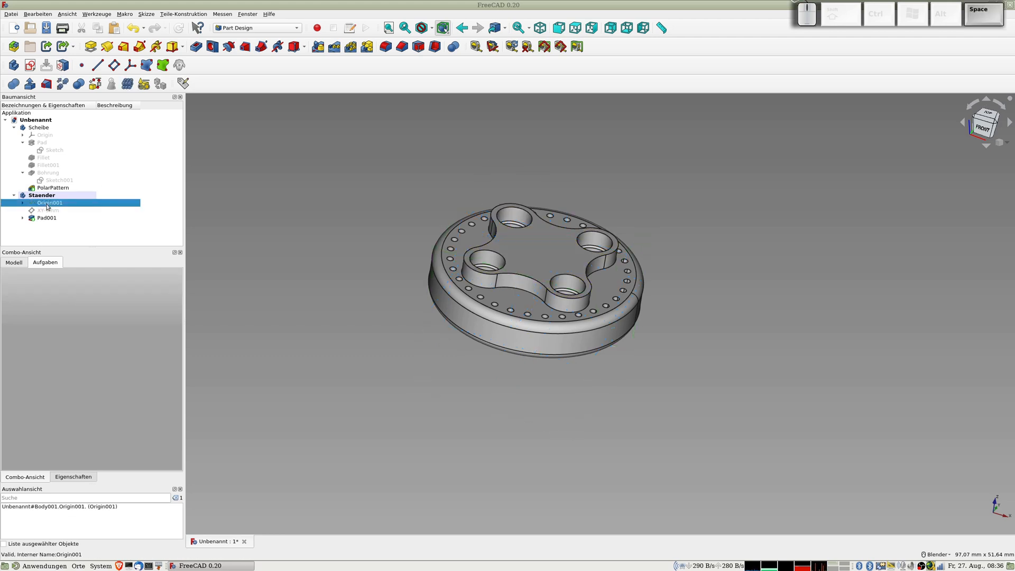
Step: Start a sketch on the top face of the four-lobed plate and draw a 6 mm diameter circle centred on the origin
click(539, 247)
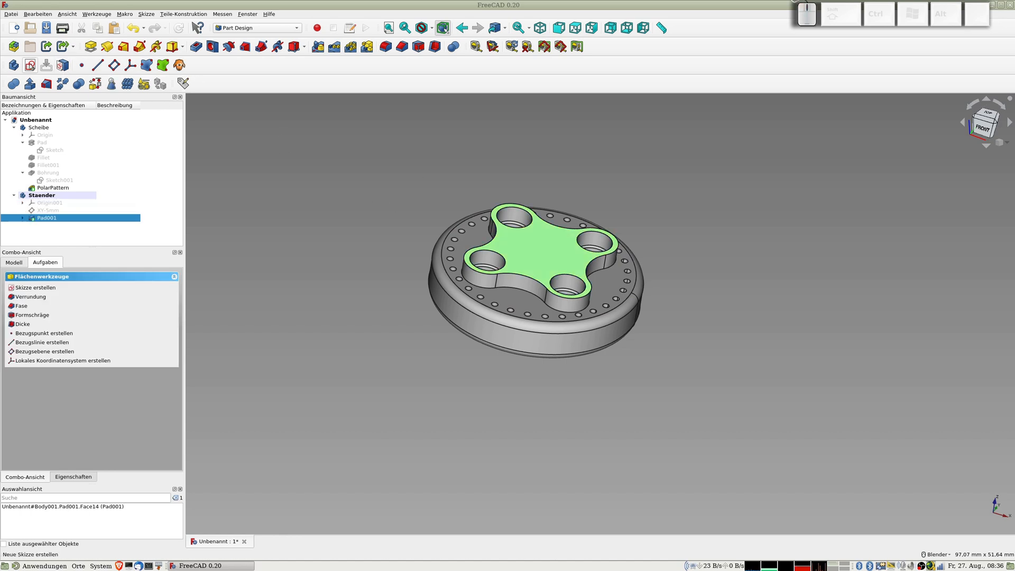
click(30, 66)
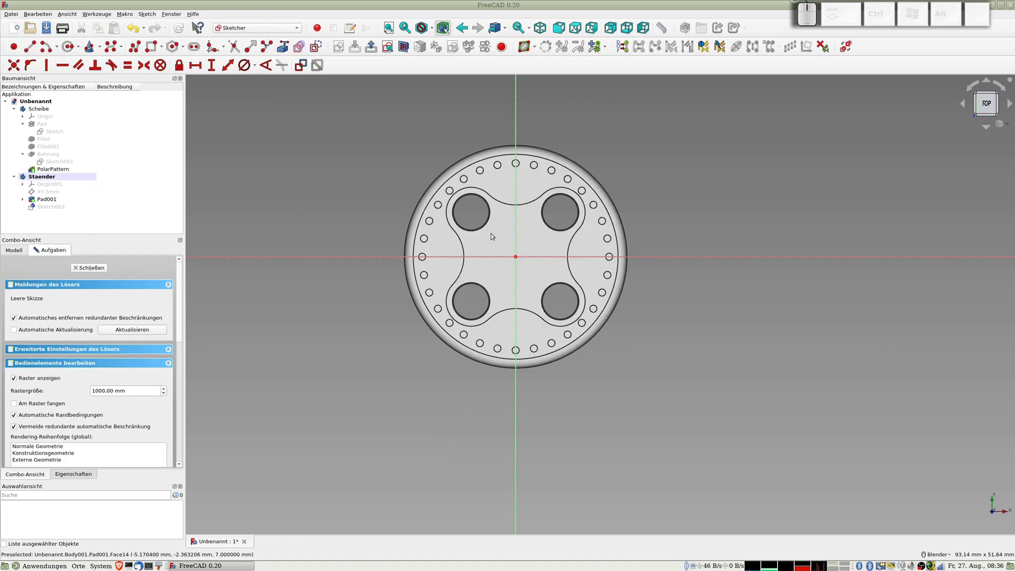
click(68, 47)
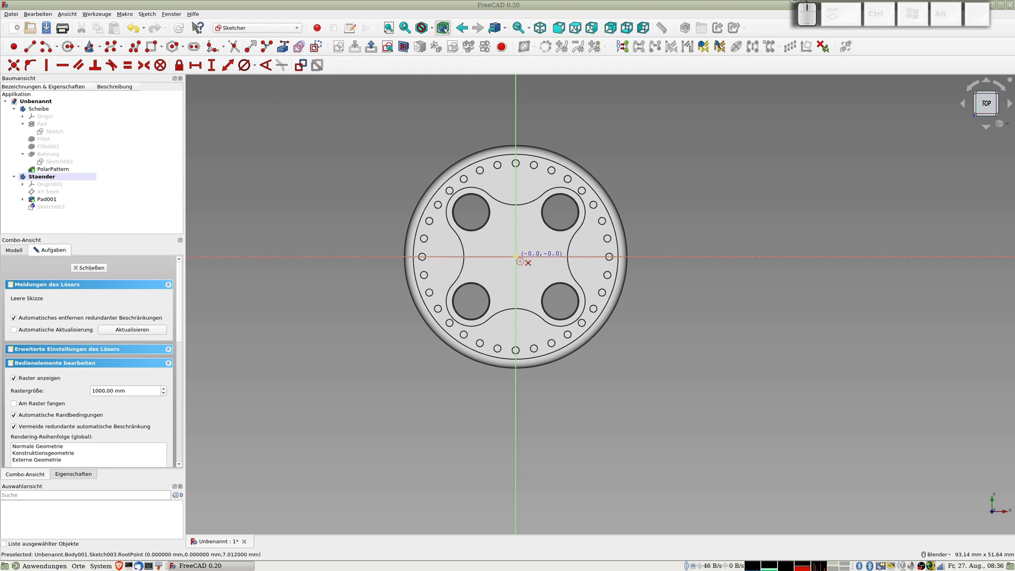
click(516, 257)
click(537, 271)
click(538, 272)
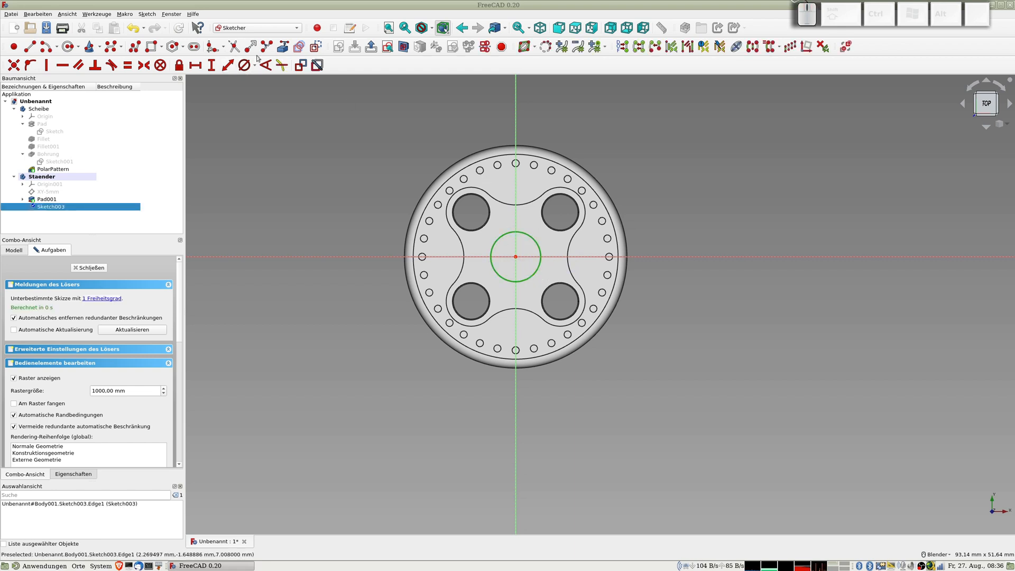
click(245, 67)
text(6)
key(Return)
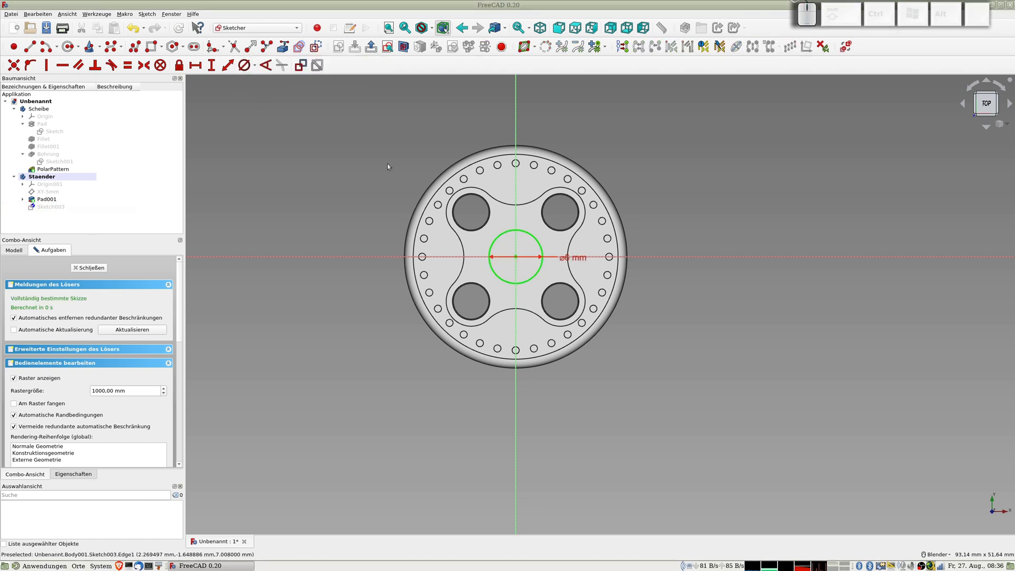
Step: Finish the circle sketch and extrude it 30 mm upward as a central column
middle_drag(388, 166, 483, 207)
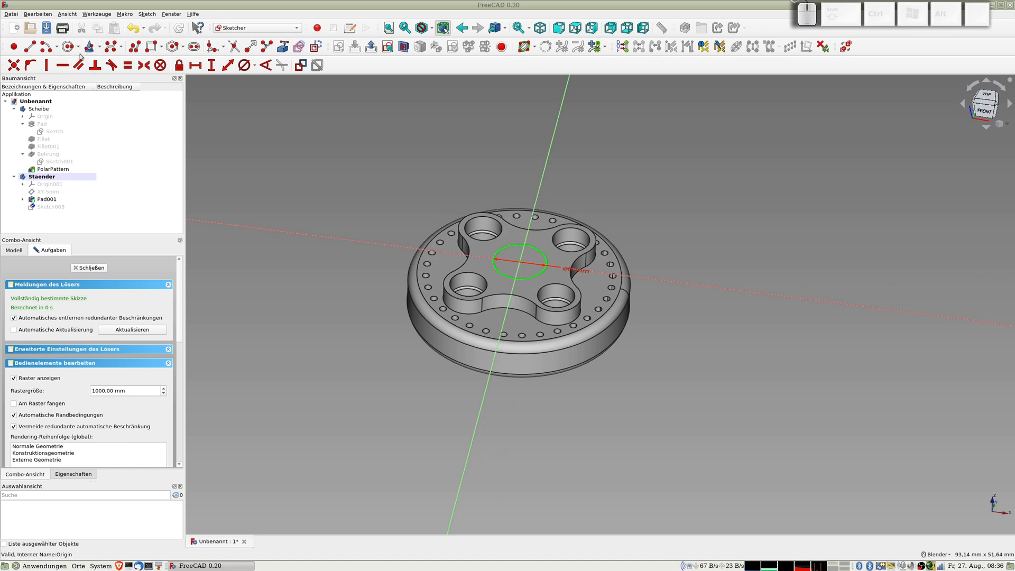
click(93, 269)
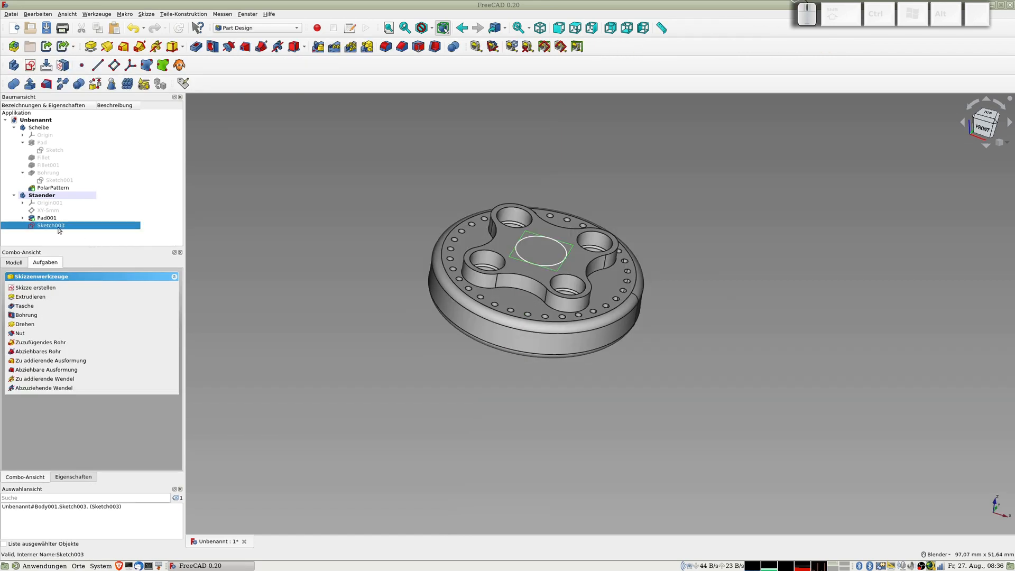
click(91, 47)
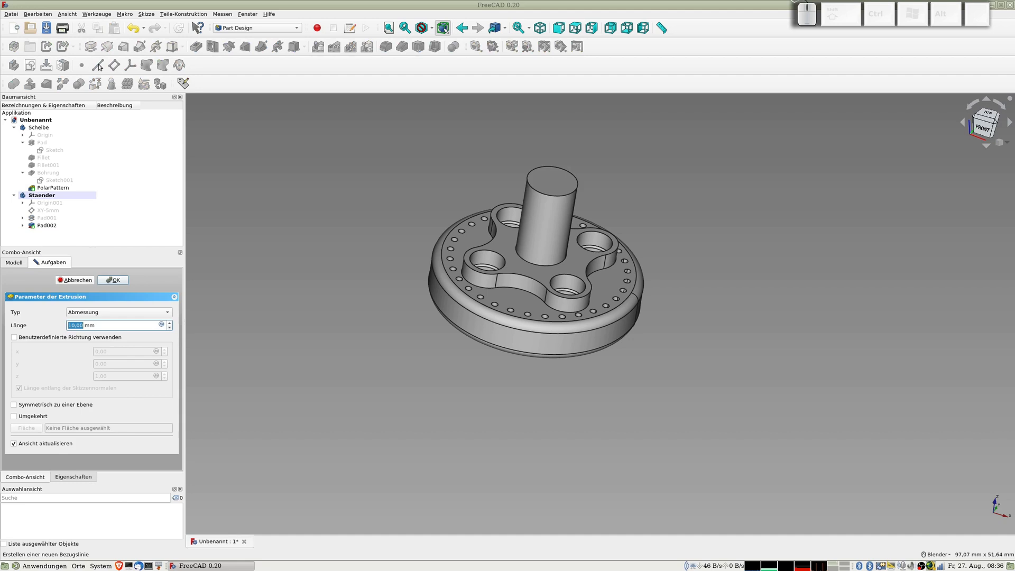
text(30)
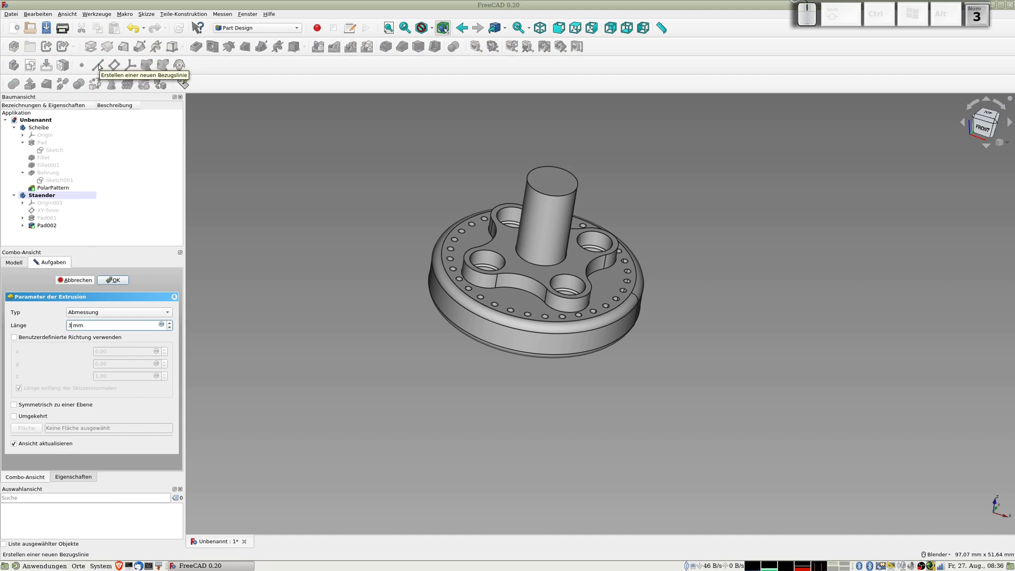
key(Return)
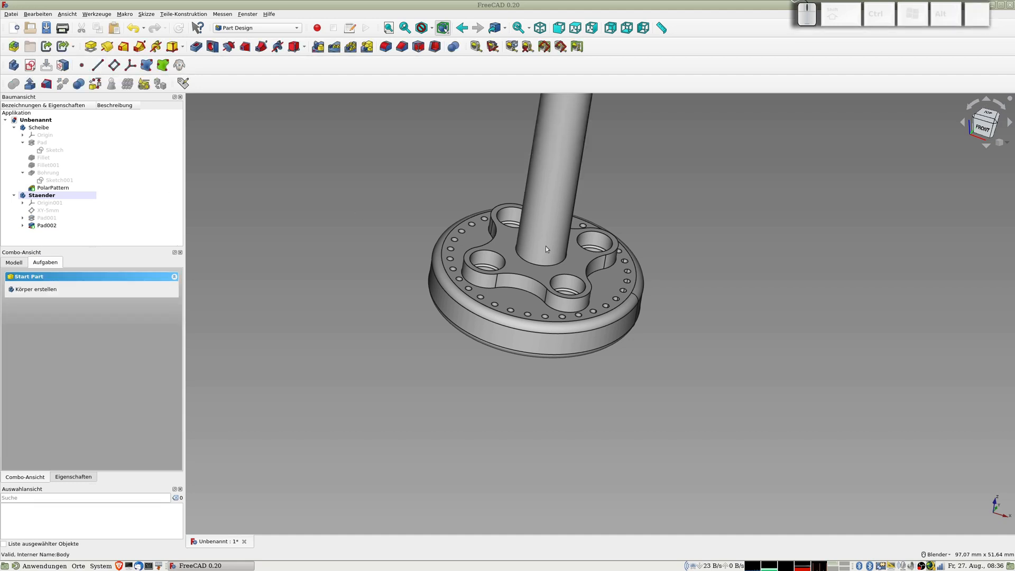
Step: Sketch two circles centred on the column's top face, one slightly larger than the column and one about 5.3 mm in diameter inside it
scroll(597, 244, down, 2)
shift+middle_drag(597, 244, 578, 334)
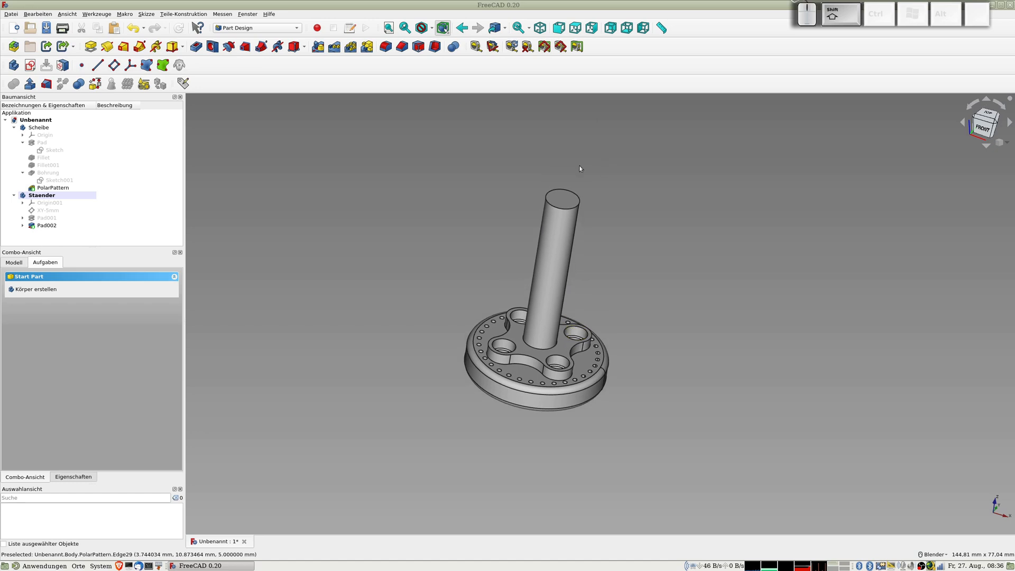
click(564, 202)
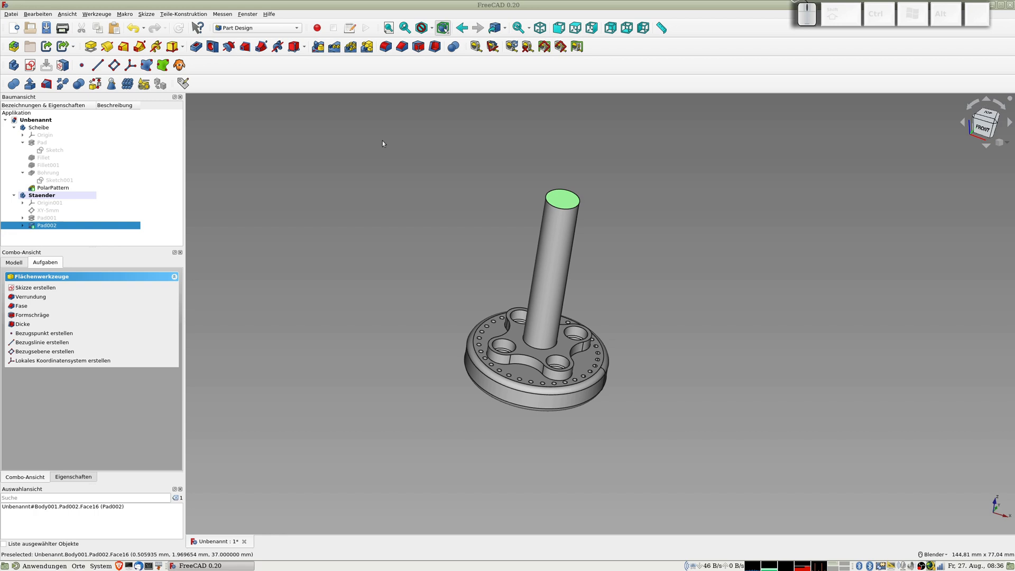
click(30, 65)
scroll(568, 309, up, 4)
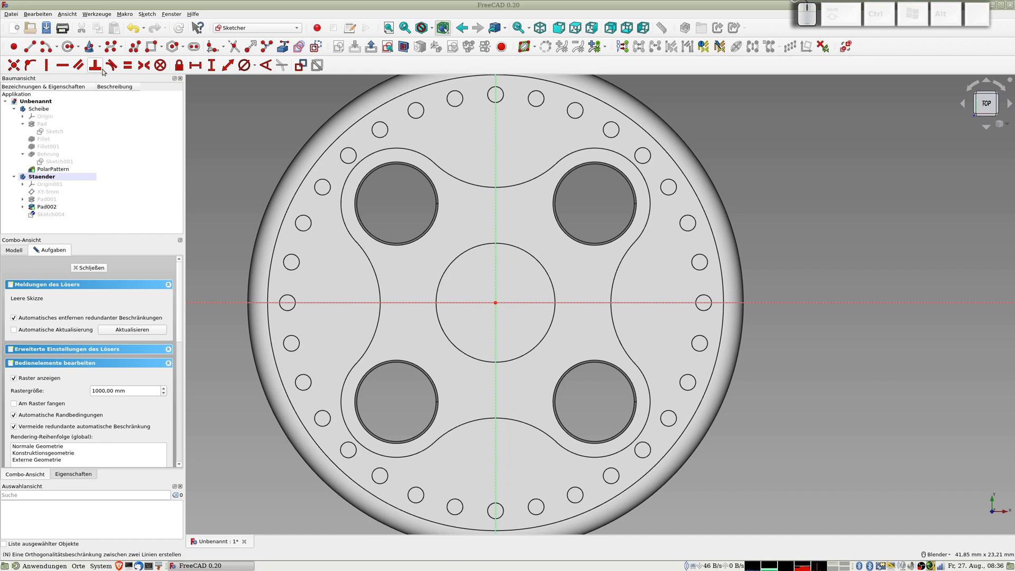
click(67, 47)
click(495, 303)
click(535, 351)
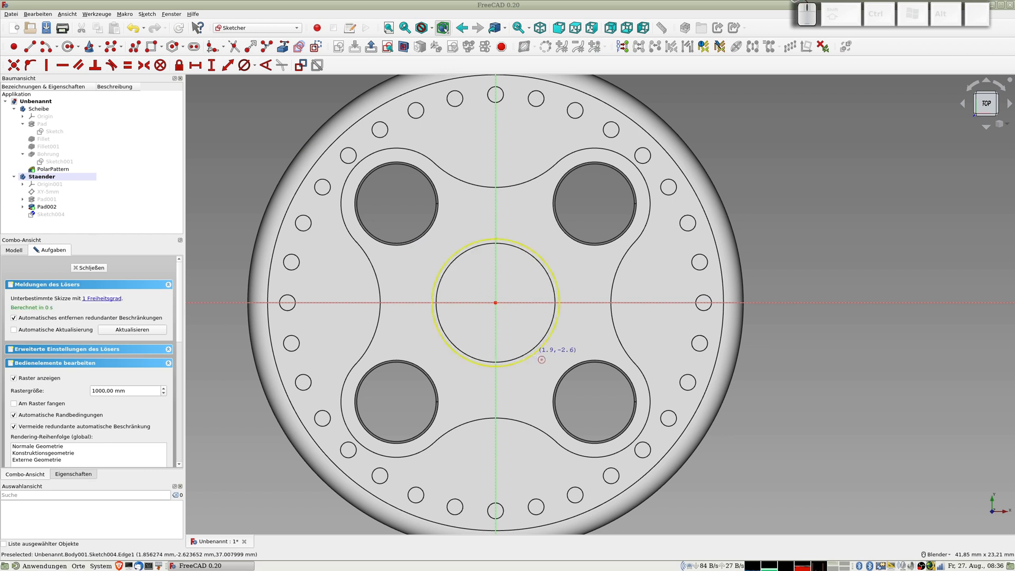
middle_drag(528, 344, 521, 331)
click(499, 300)
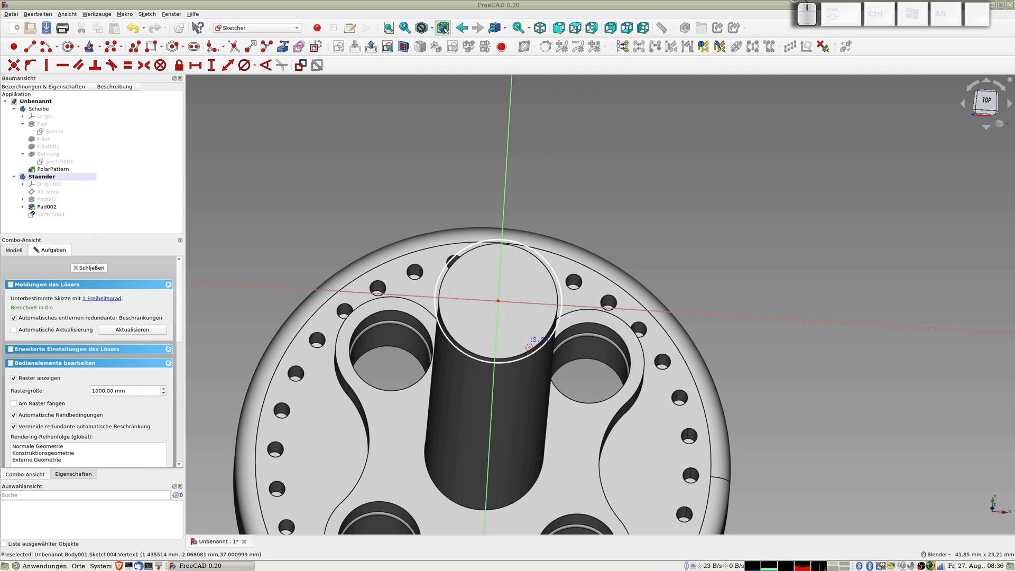
click(531, 347)
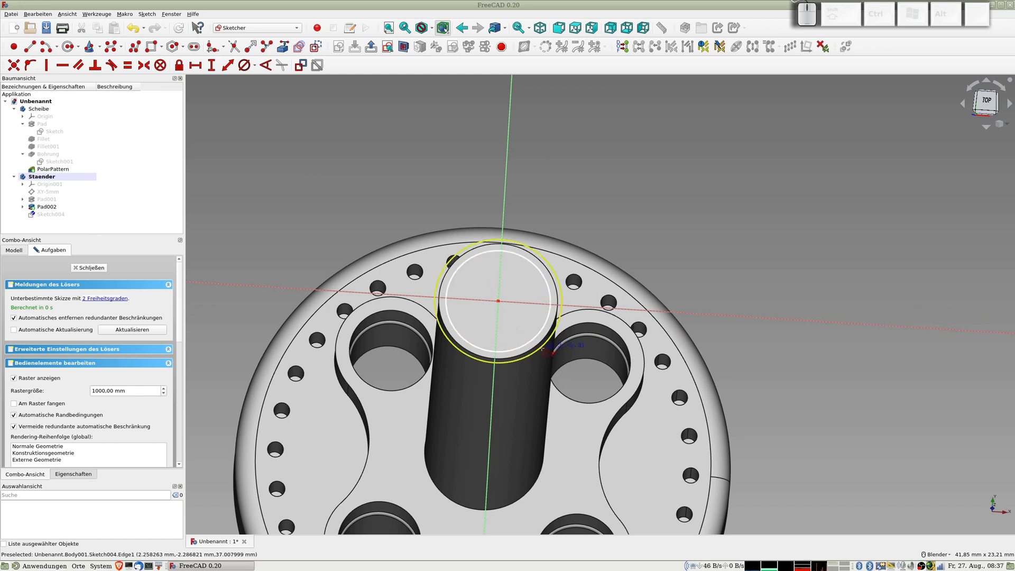
right_click(469, 338)
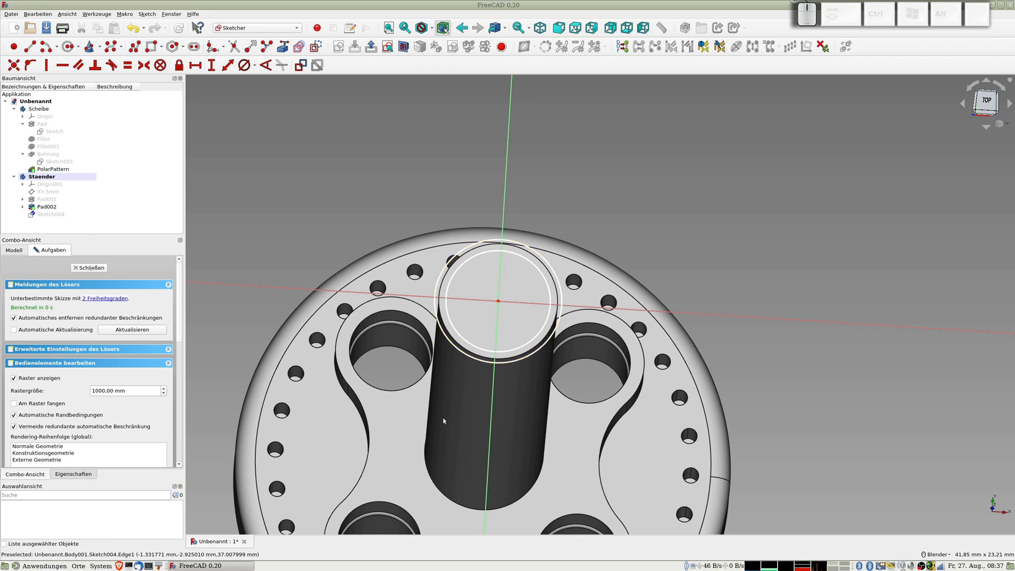
Step: Constrain the inner circle's diameter to 5 mm
click(472, 348)
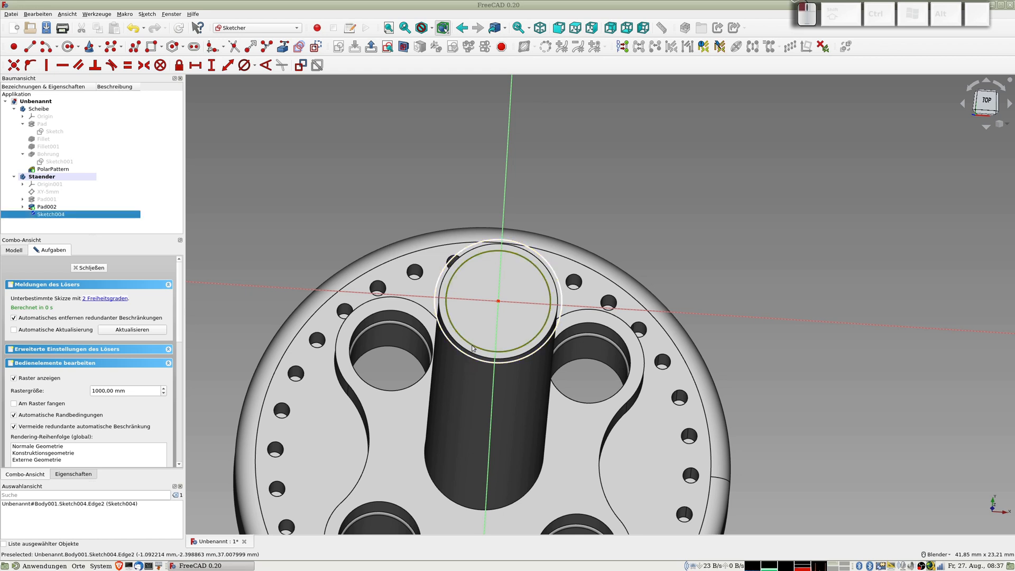
click(246, 65)
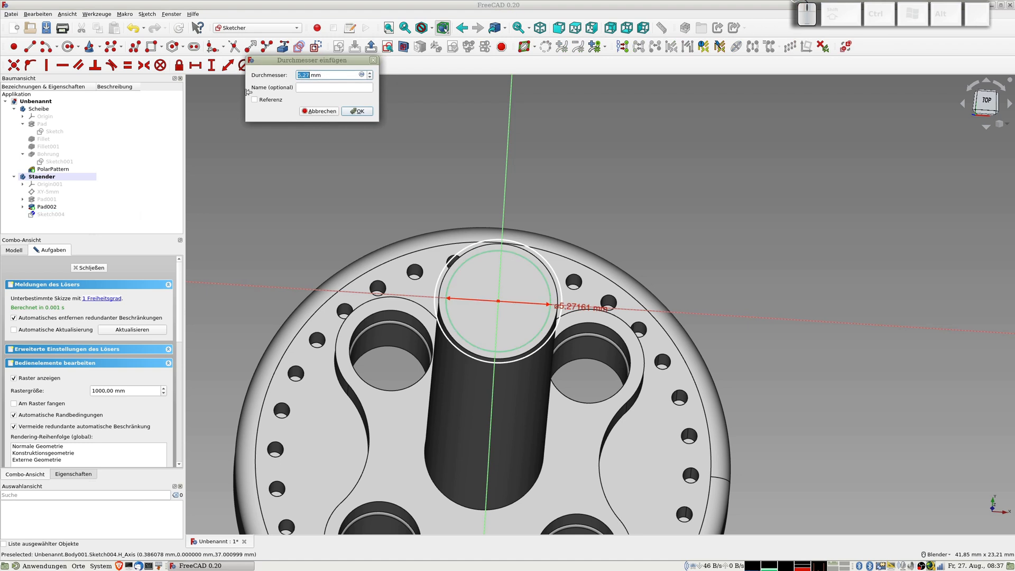
text(5)
key(Return)
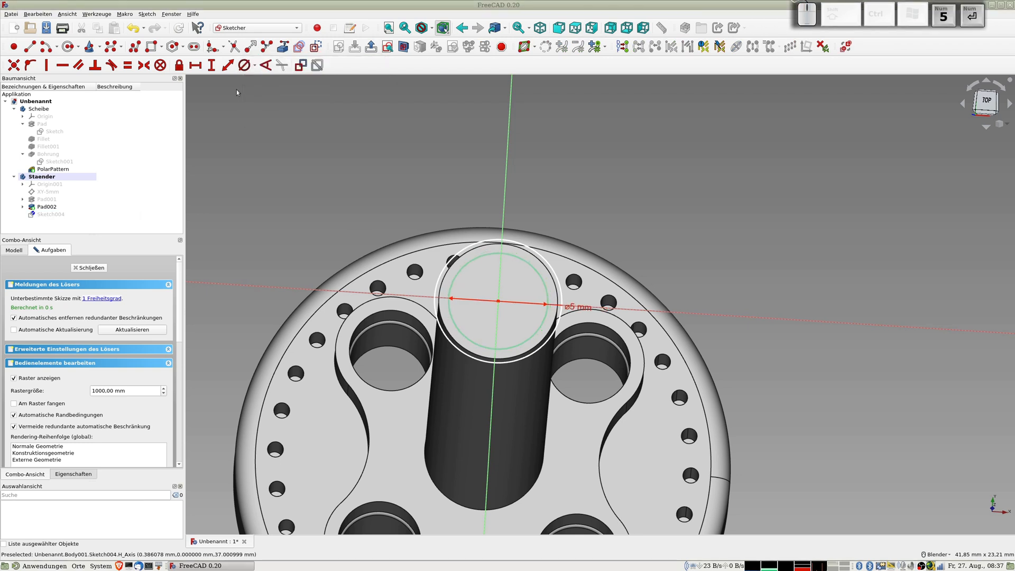
middle_drag(481, 382, 441, 332)
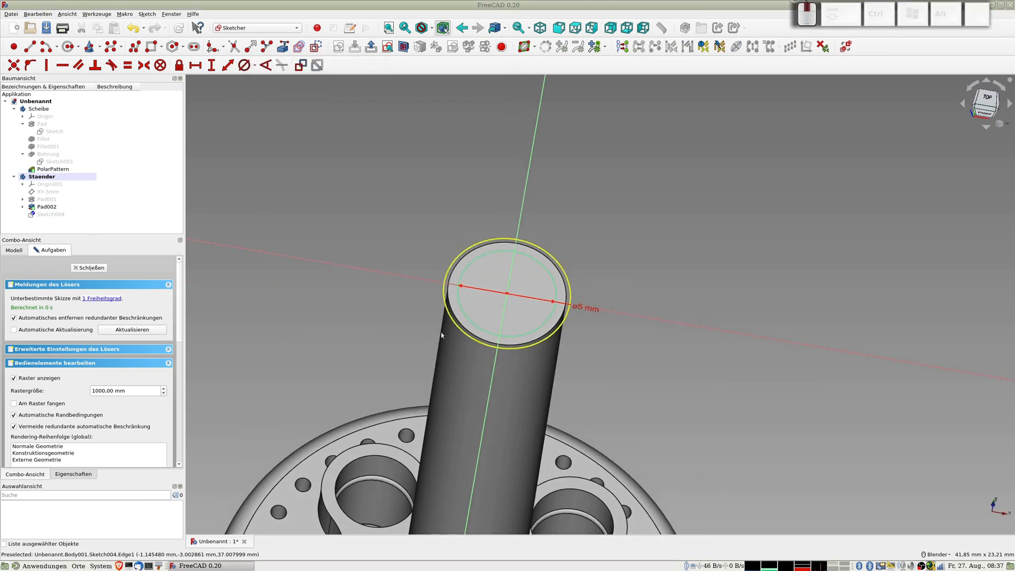
Step: Close the column-top sketch and cut a 5 mm deep pocket from the ring between its circles to step the column's end
click(90, 268)
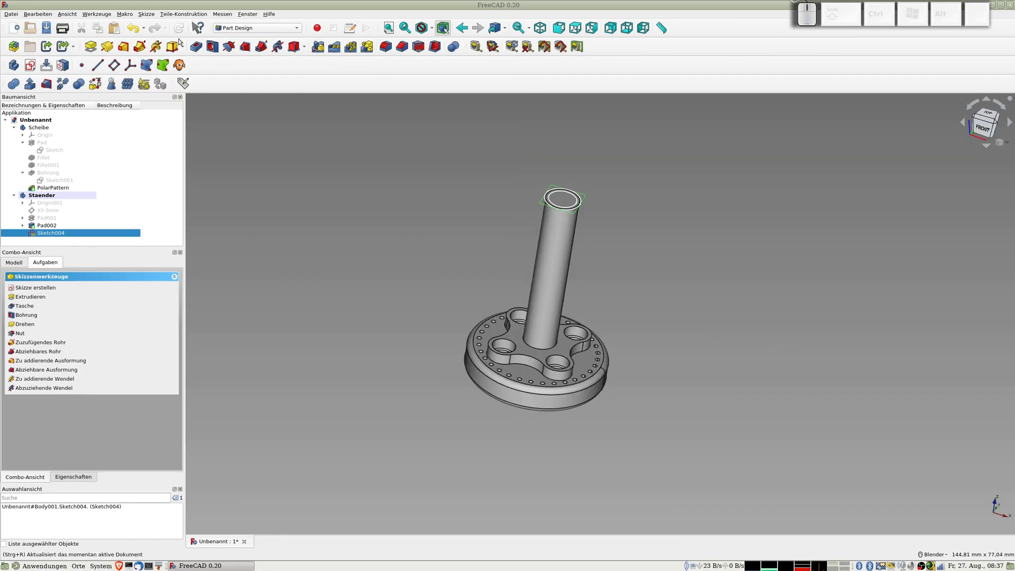
click(196, 46)
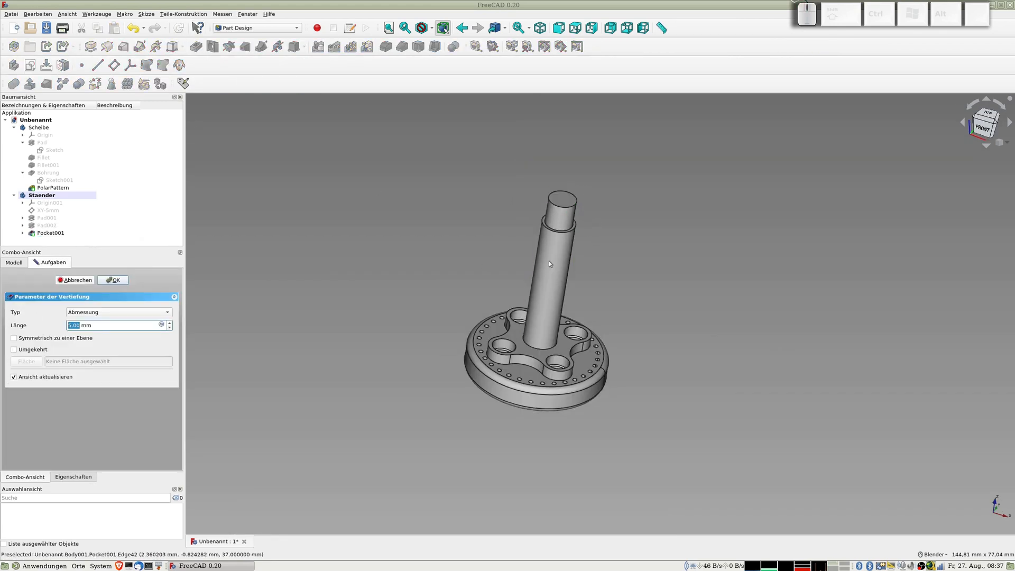
scroll(568, 207, up, 3)
scroll(568, 208, down, 3)
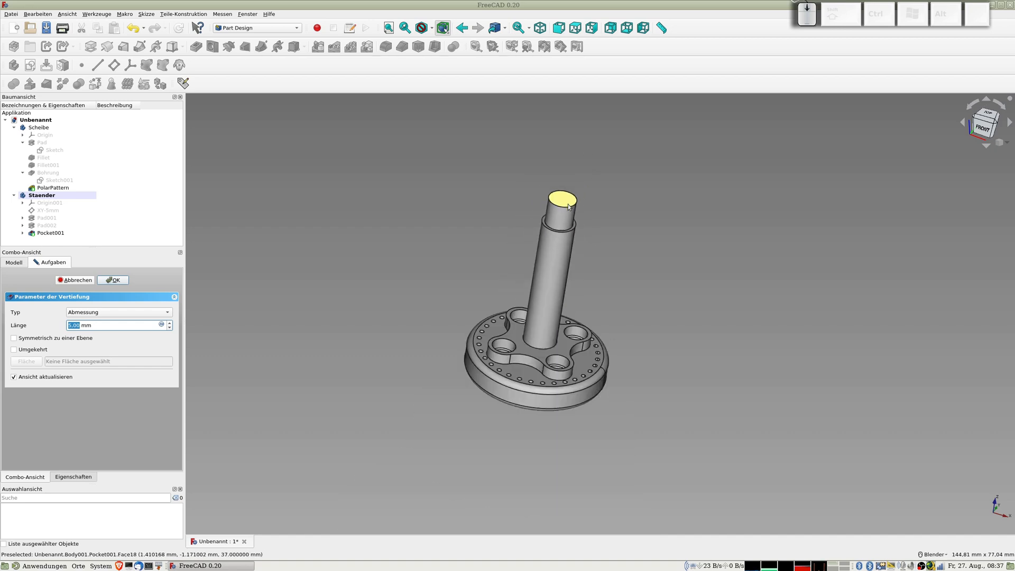
middle_drag(596, 249, 604, 260)
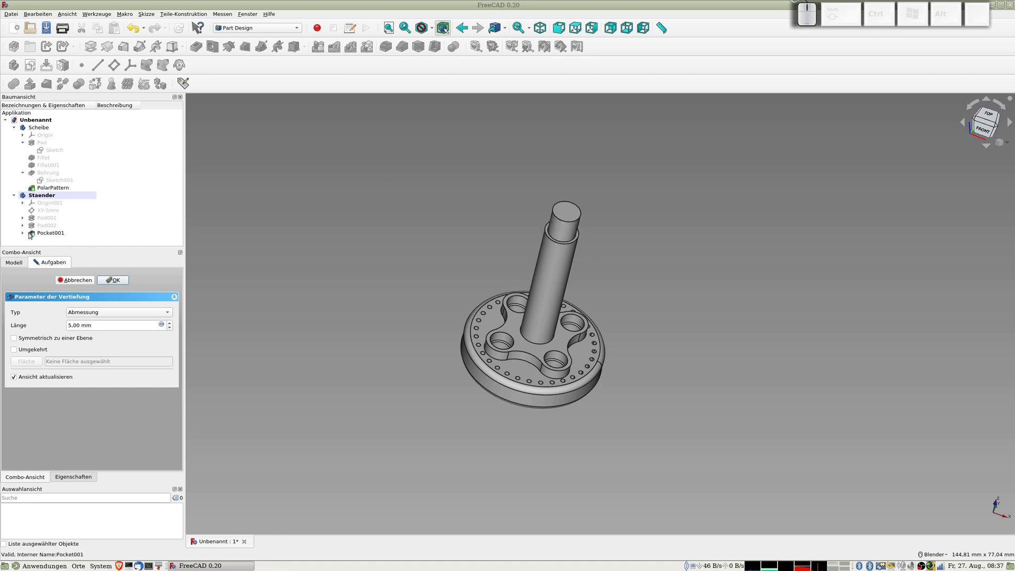
click(104, 284)
Step: Reopen the pocket's sketch and draw a third circle about 2.75 mm in diameter centred on the origin
click(23, 233)
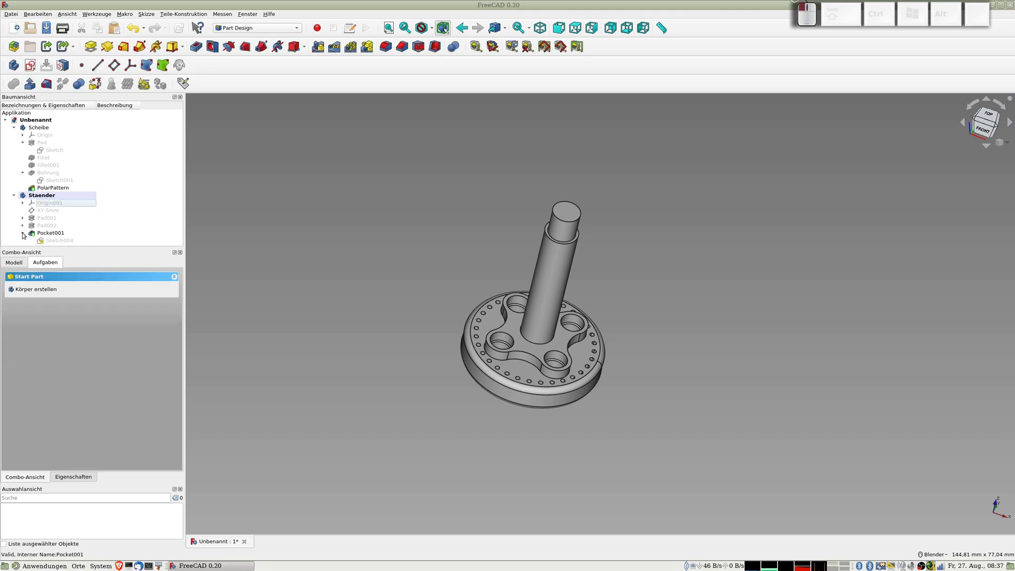
double_click(60, 240)
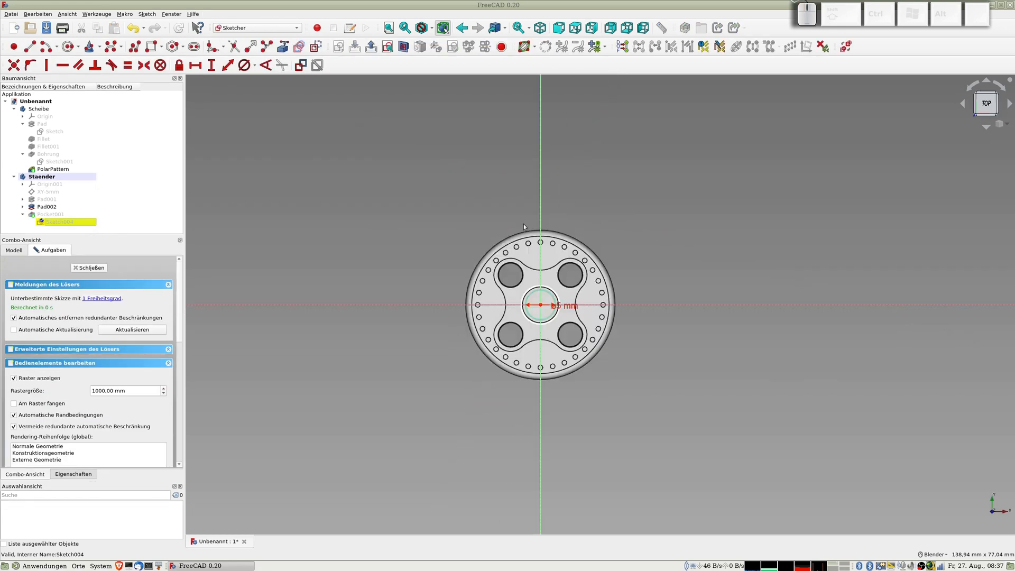
scroll(591, 278, up, 6)
shift+middle_drag(474, 278, 519, 195)
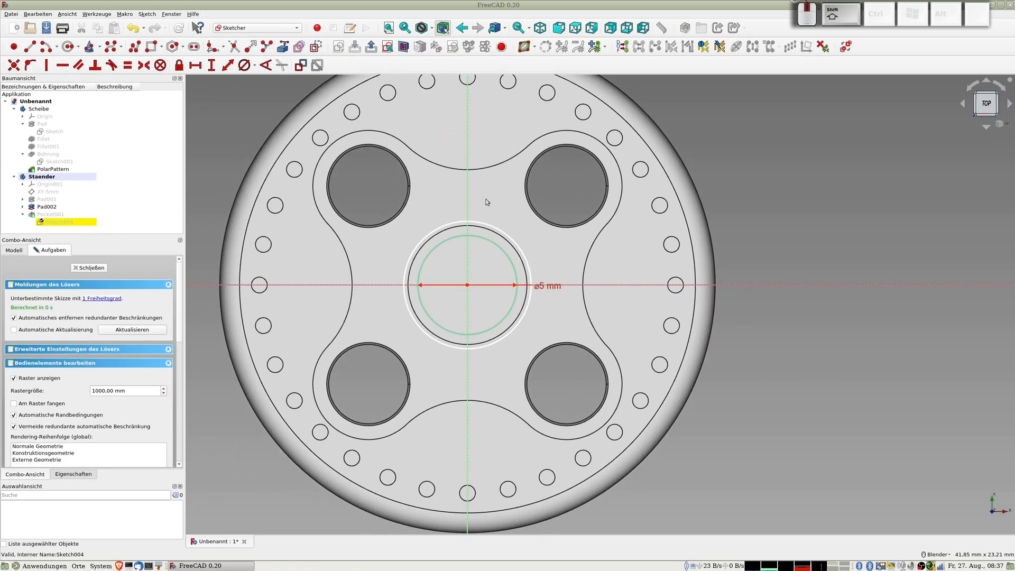
click(68, 47)
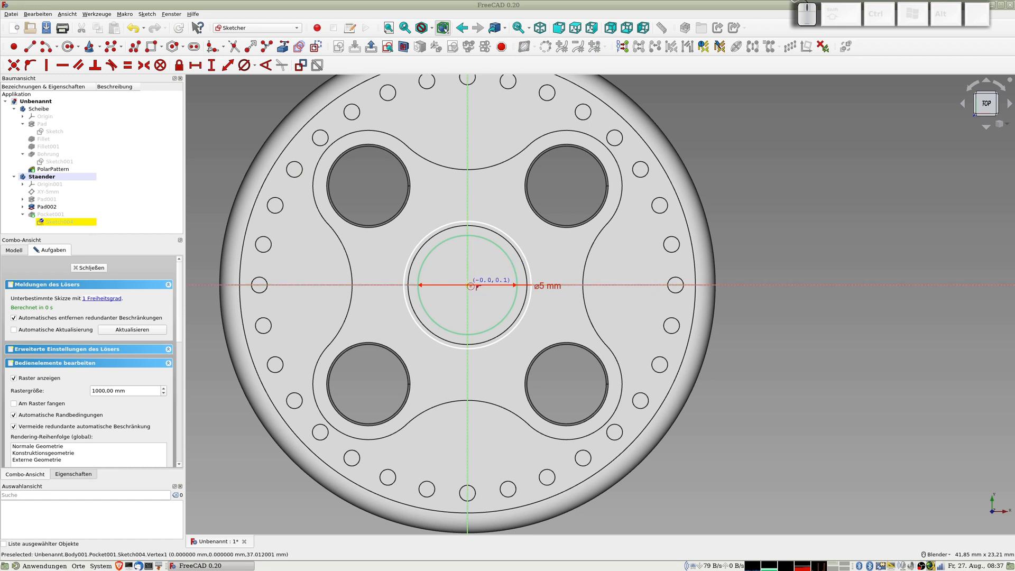
click(467, 285)
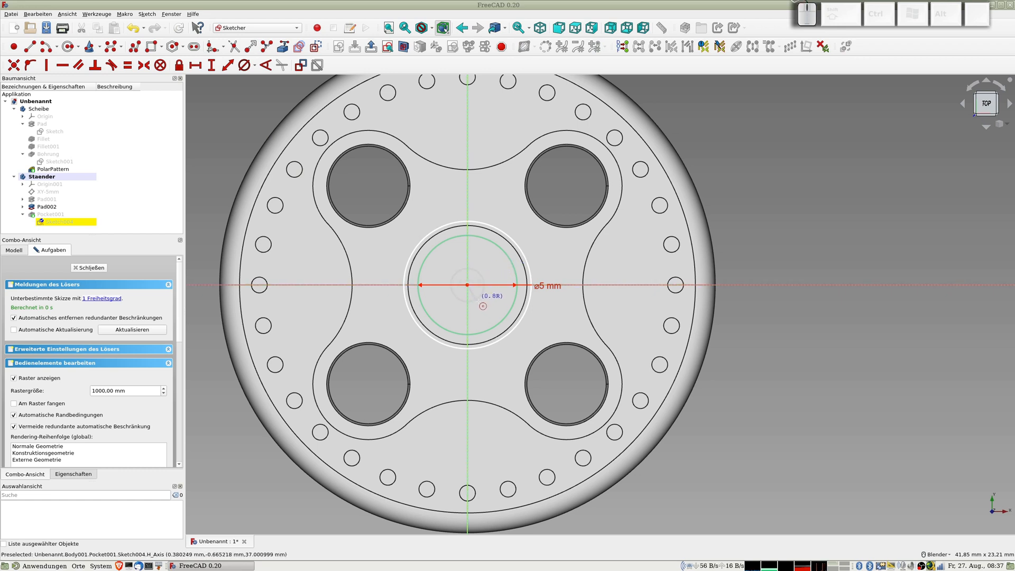
click(488, 302)
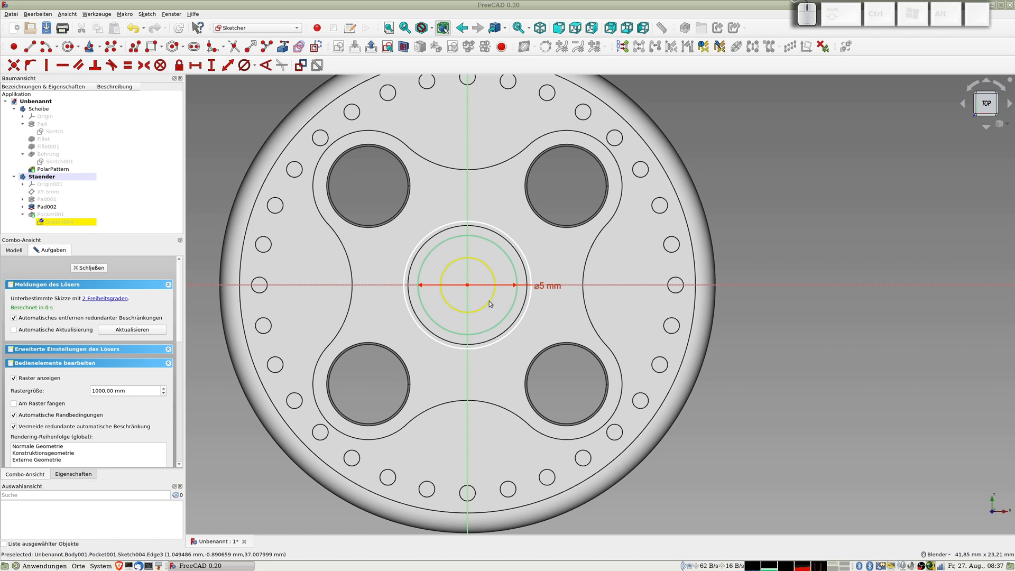
Step: Constrain the innermost circle's diameter to 3 mm and close the pocket's sketch
click(489, 303)
click(244, 65)
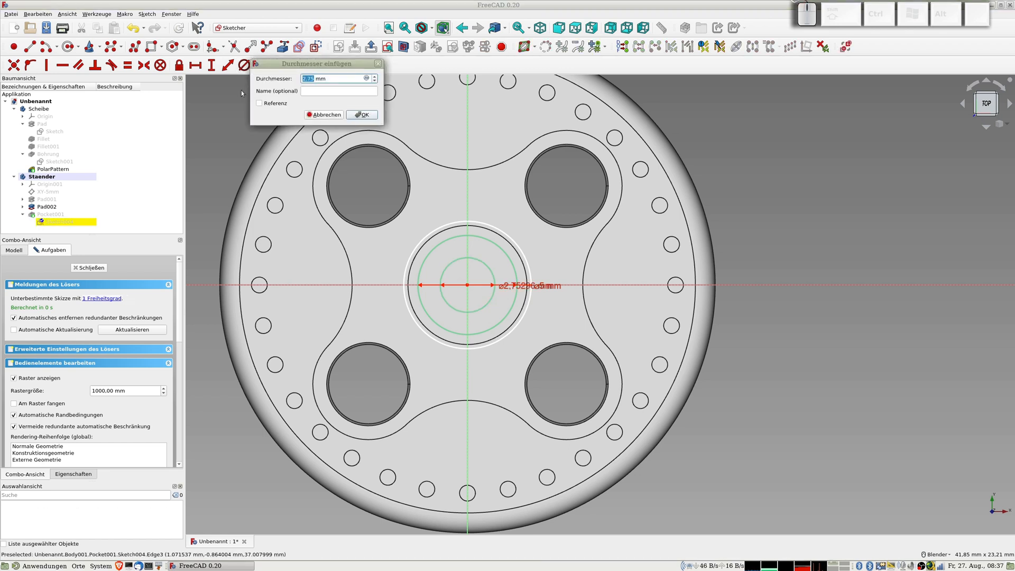
text(3)
key(Return)
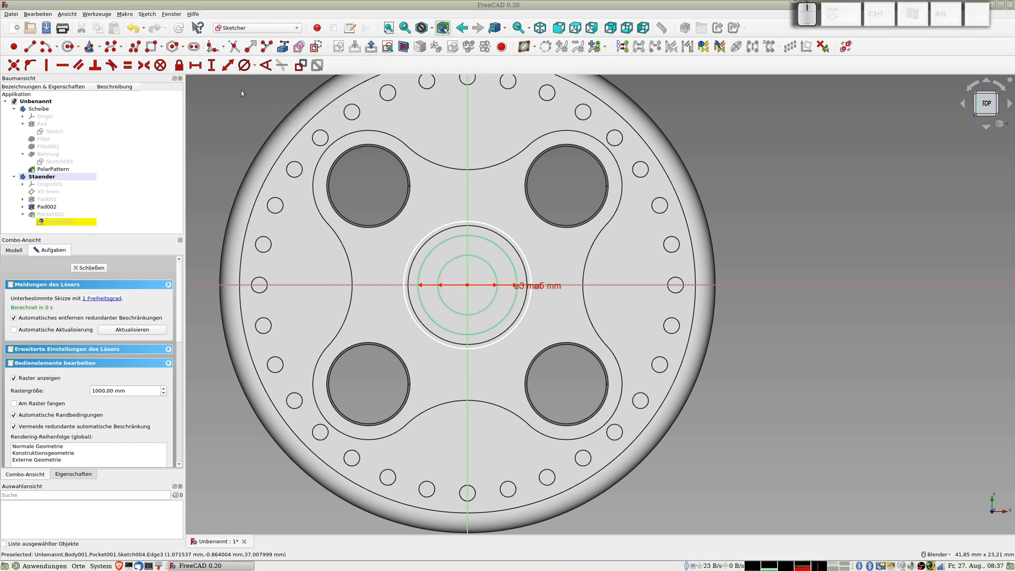
click(95, 267)
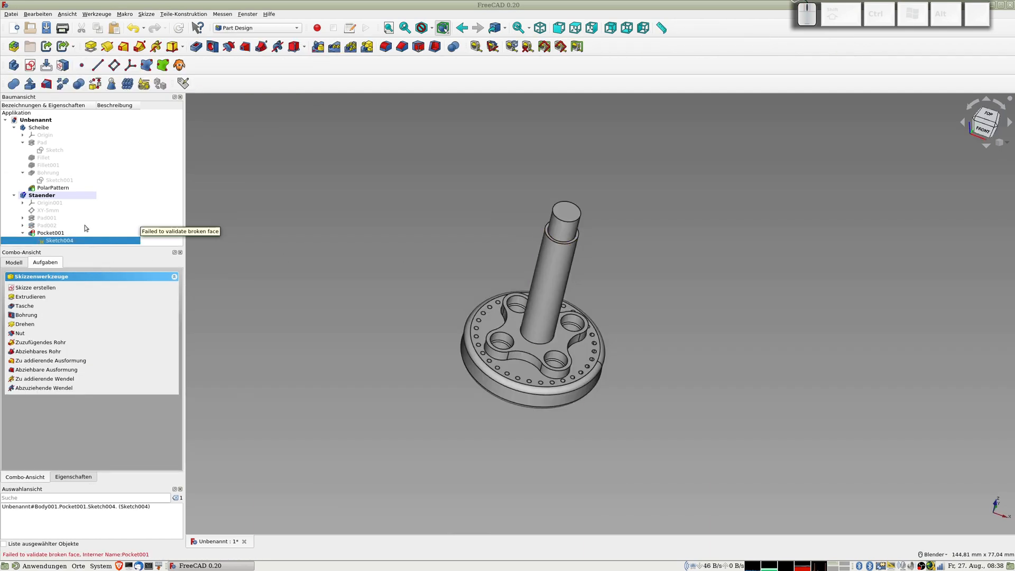
Step: Undo the latest sketch changes, delete the innermost circle from the pocket's sketch and close it
mouse_move(52, 235)
key(ctrl+z)
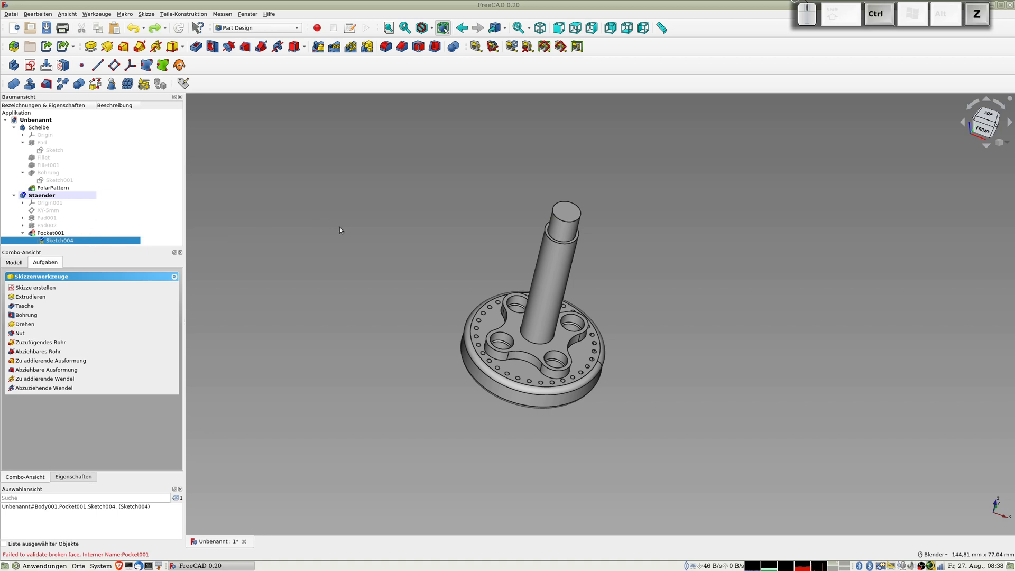
key(ctrl+z)
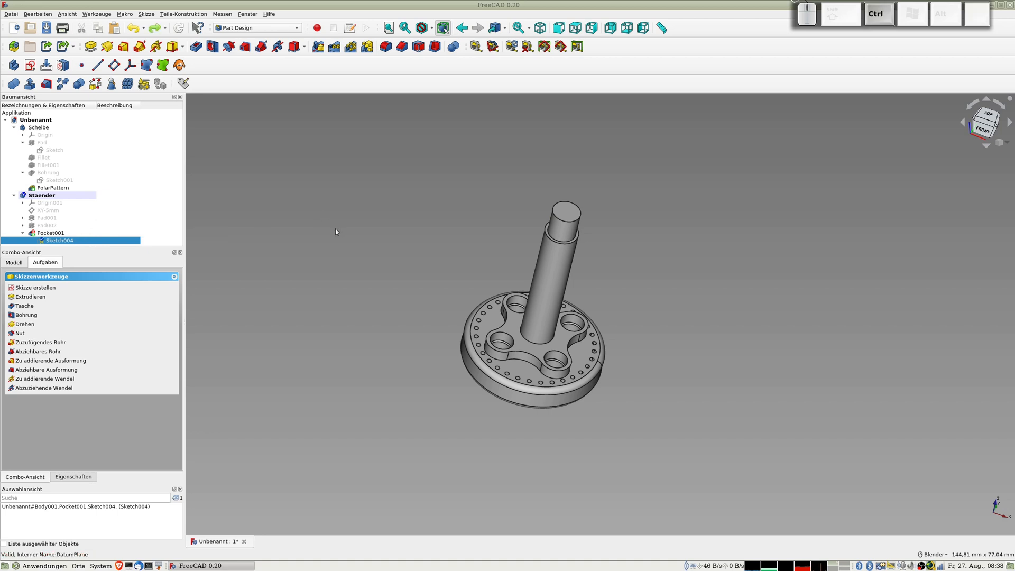
click(62, 242)
double_click(61, 241)
scroll(533, 318, up, 6)
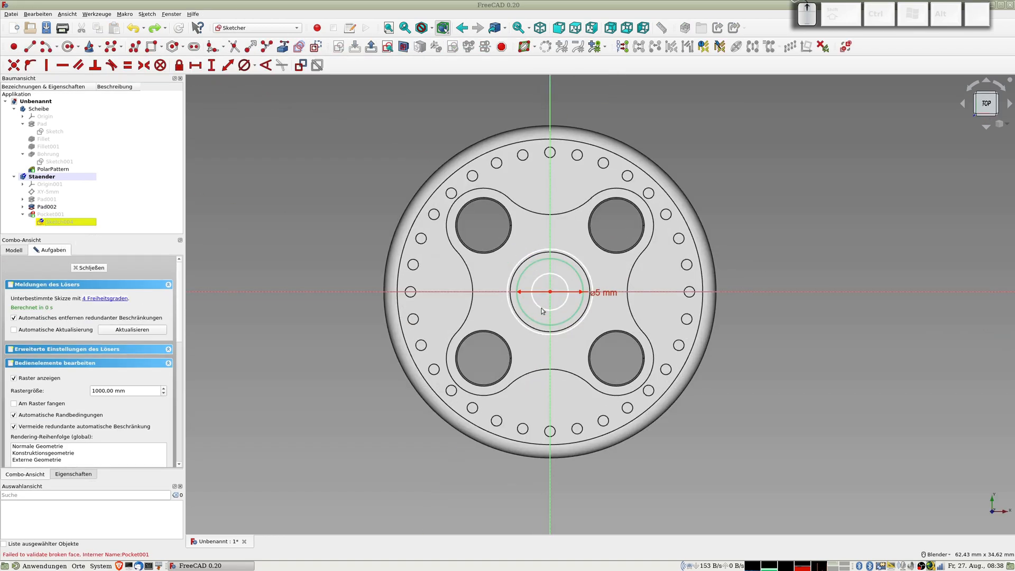
click(542, 310)
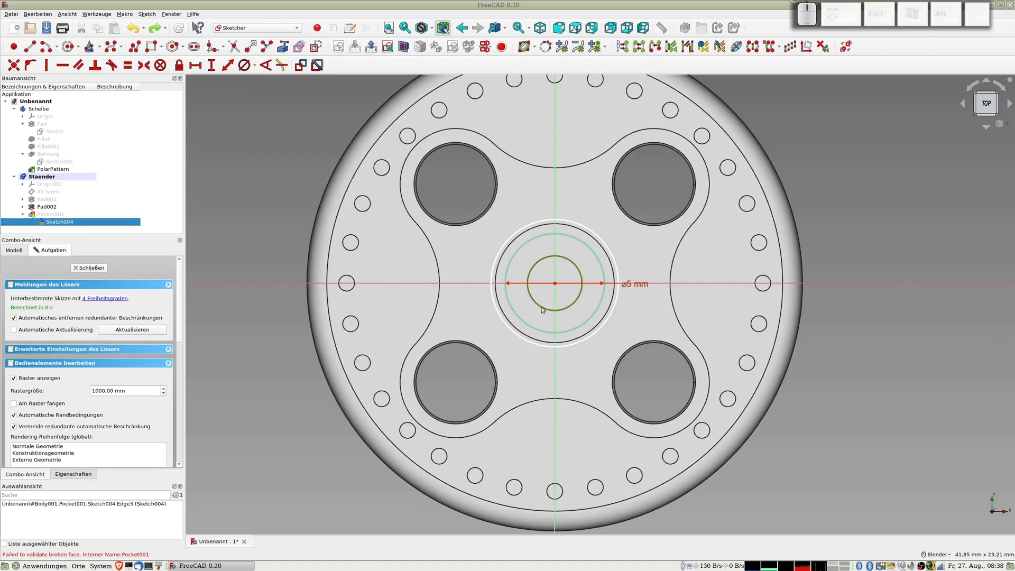
key(Delete)
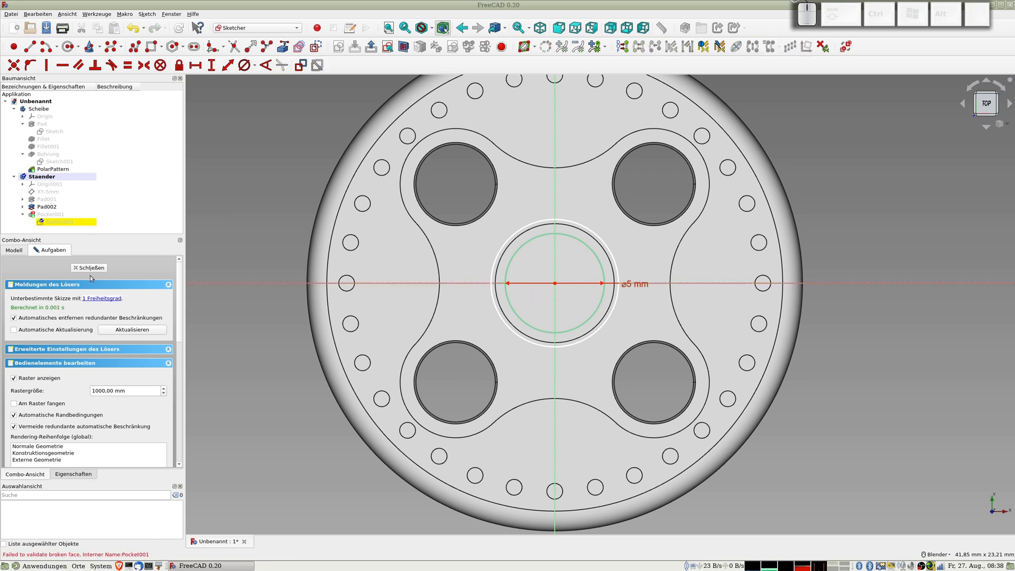
mouse_move(32, 215)
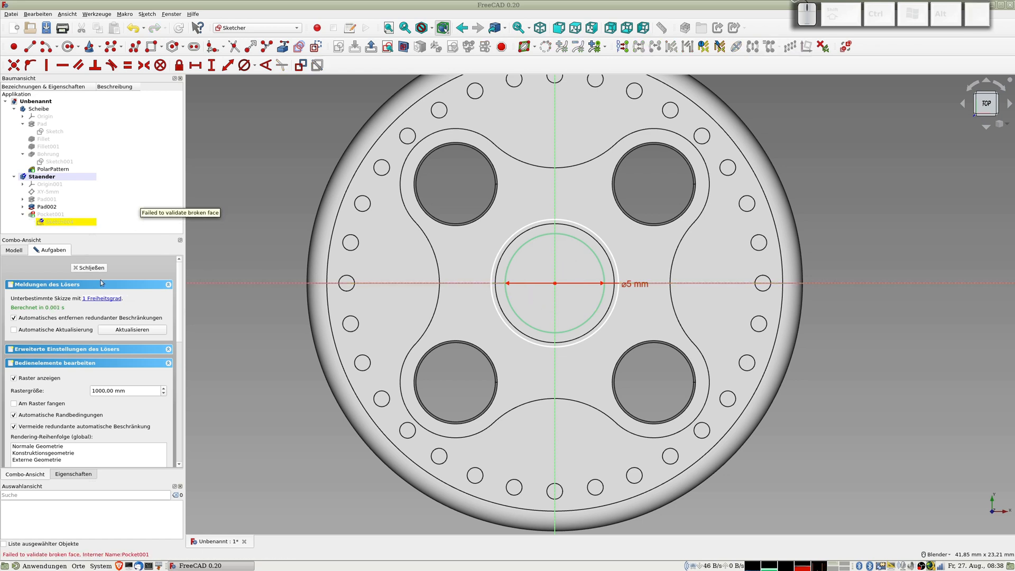
click(90, 267)
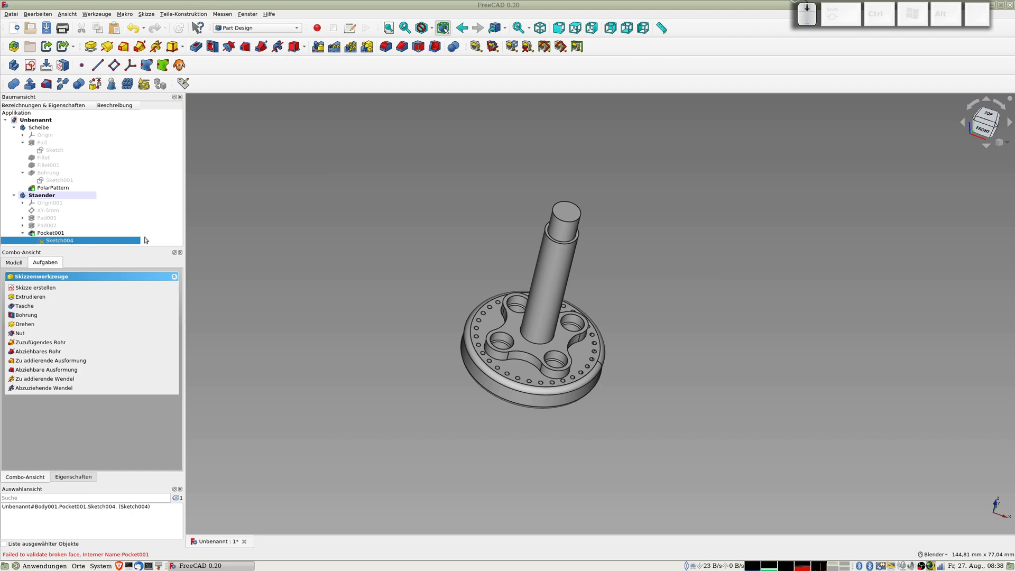
Step: Start a sketch on the stepped column's top face and draw a circle about 4.04 mm in diameter centred on the origin
click(567, 214)
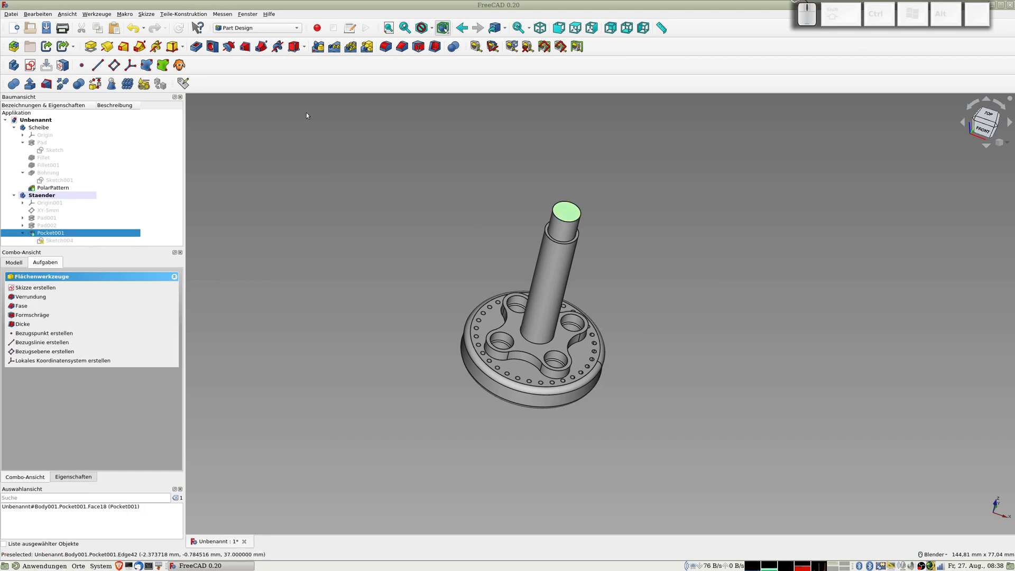
click(31, 66)
scroll(475, 303, up, 5)
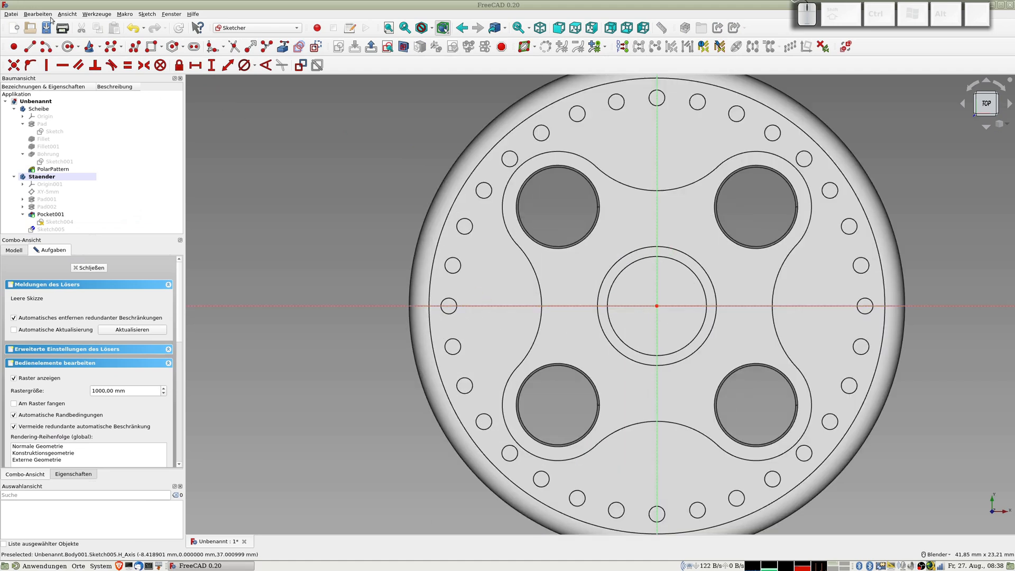
click(68, 47)
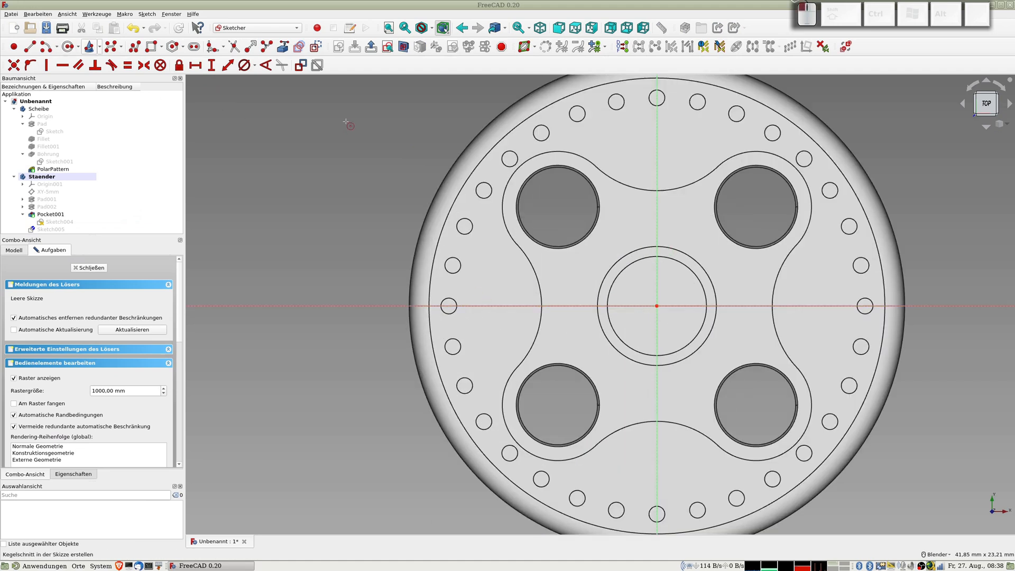
click(656, 306)
click(682, 340)
right_click(682, 340)
Step: Constrain the new circle's diameter to 4 mm
click(682, 339)
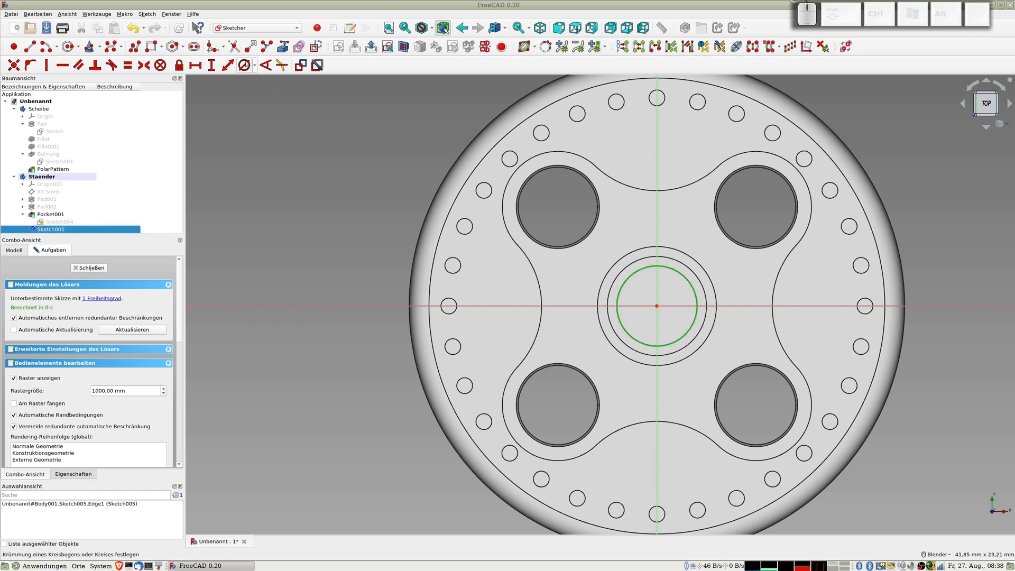
click(245, 65)
text(4)
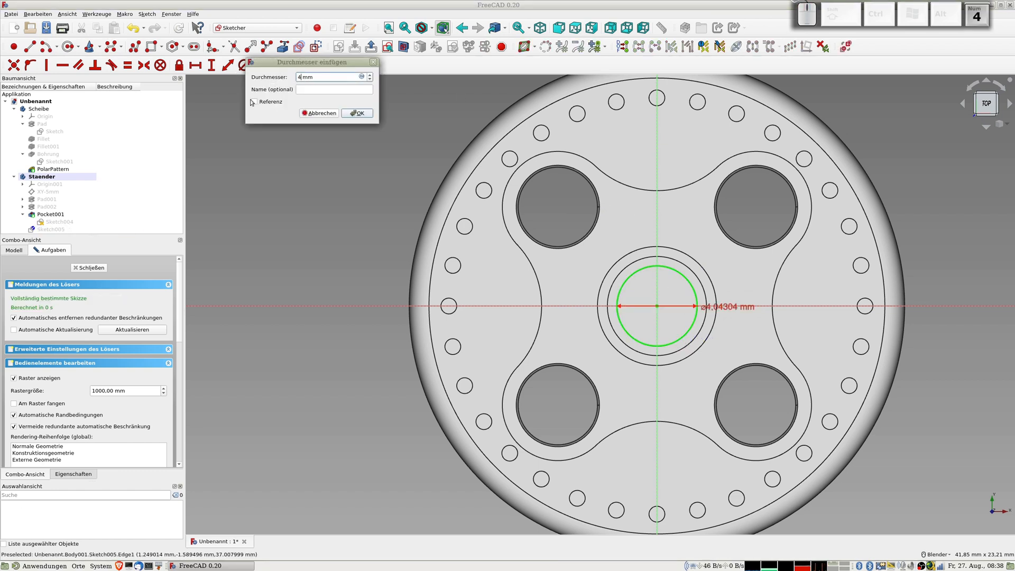
key(Return)
Step: Close the circle sketch and cut it as a 15 mm deep pocket into the column's upper end
click(91, 268)
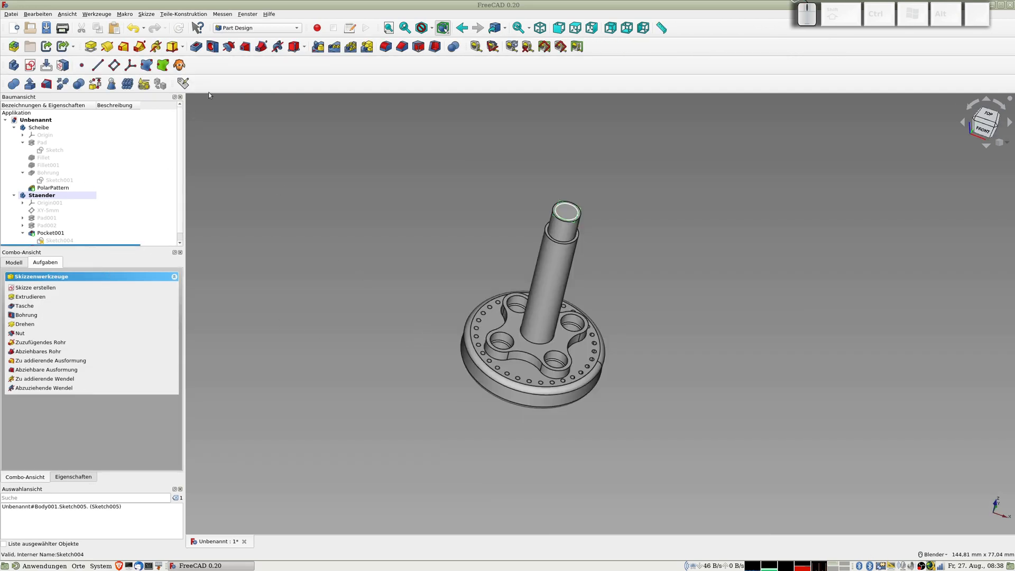
click(196, 47)
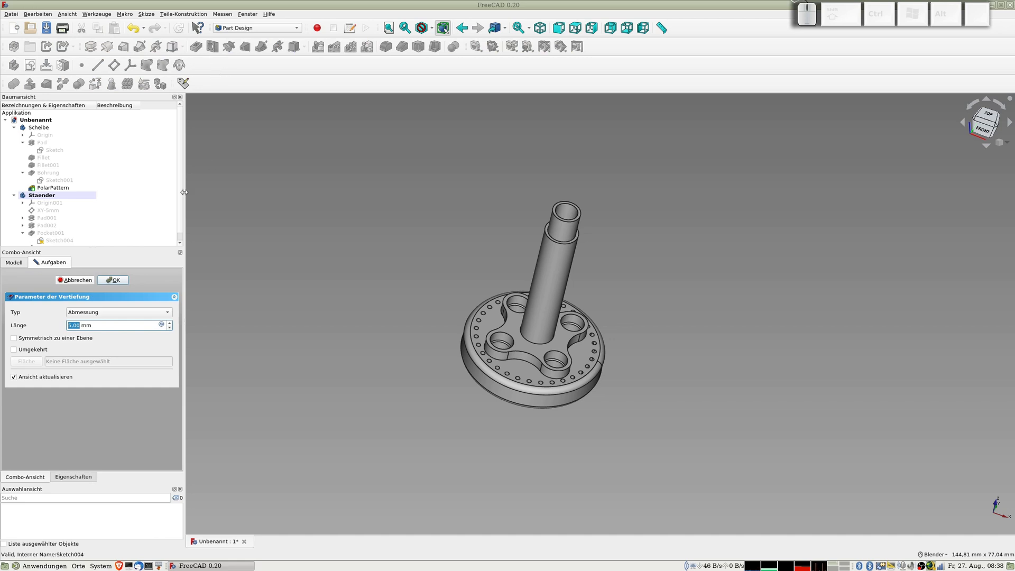
text(15)
key(Return)
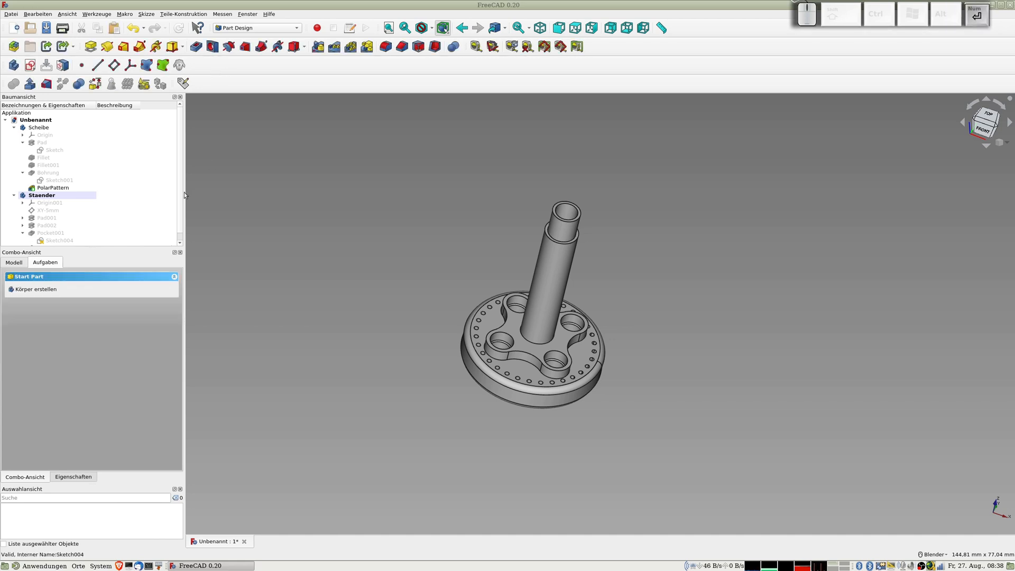
Step: Make the Scheibe body active and hide the Staender body so only the disc is shown
middle_drag(764, 241, 521, 233)
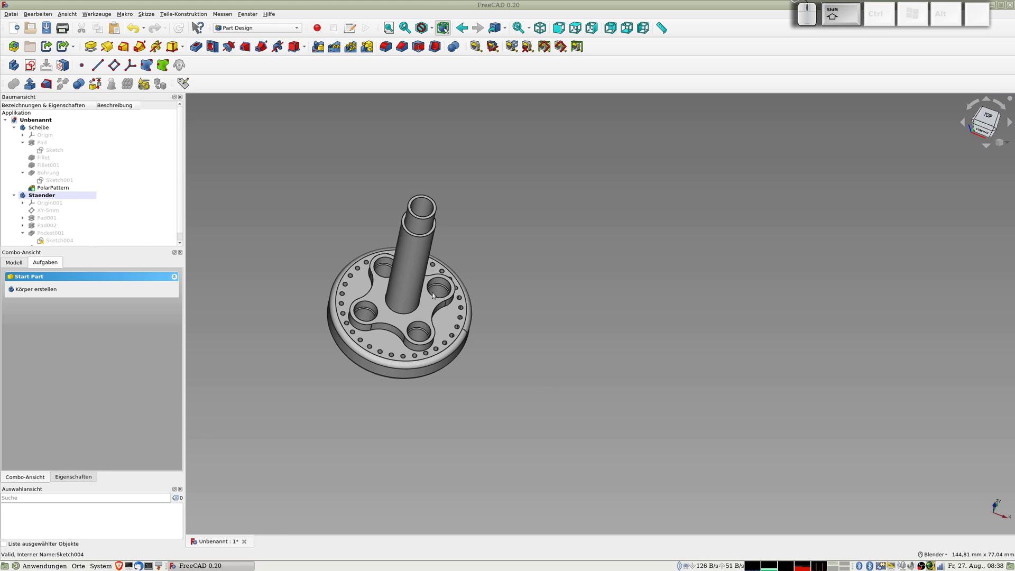
scroll(421, 305, up, 2)
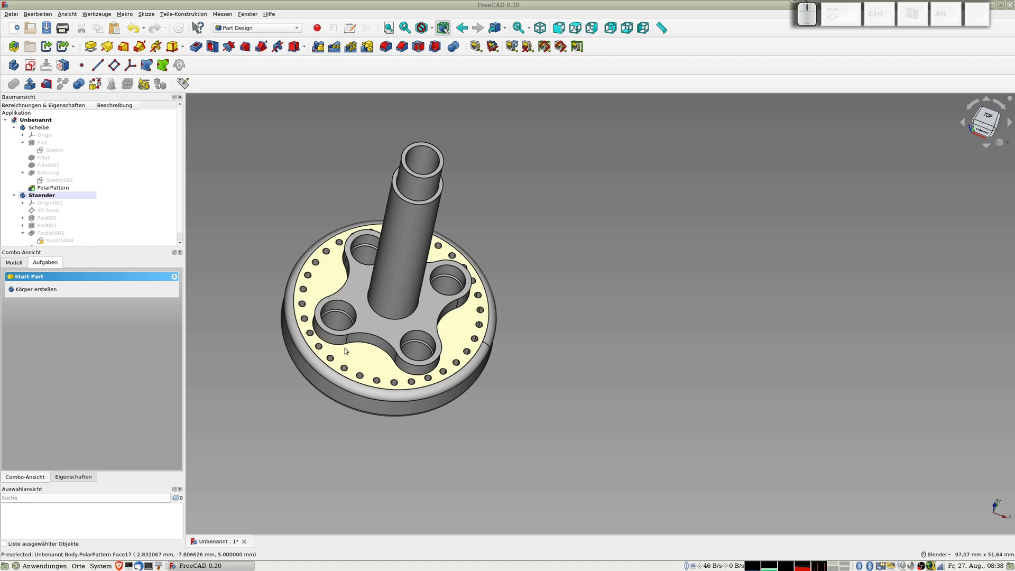
middle_drag(346, 340, 357, 351)
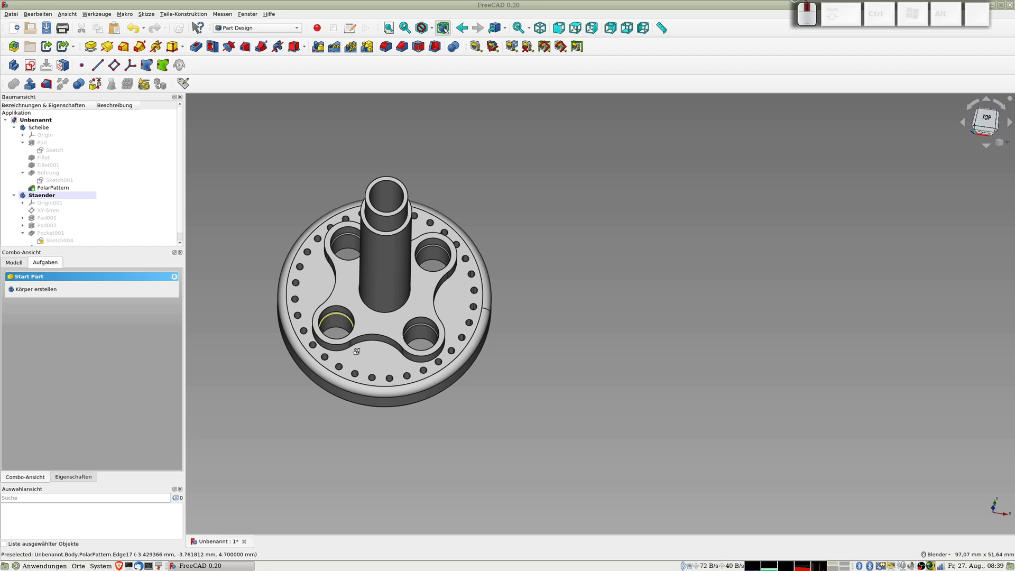
middle_drag(357, 351, 357, 351)
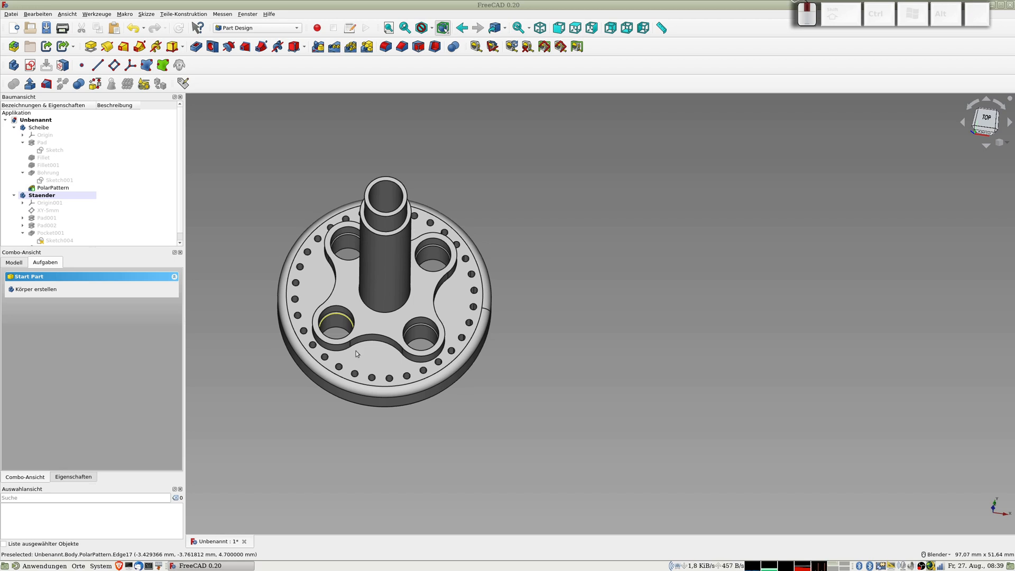
middle_drag(512, 390, 542, 336)
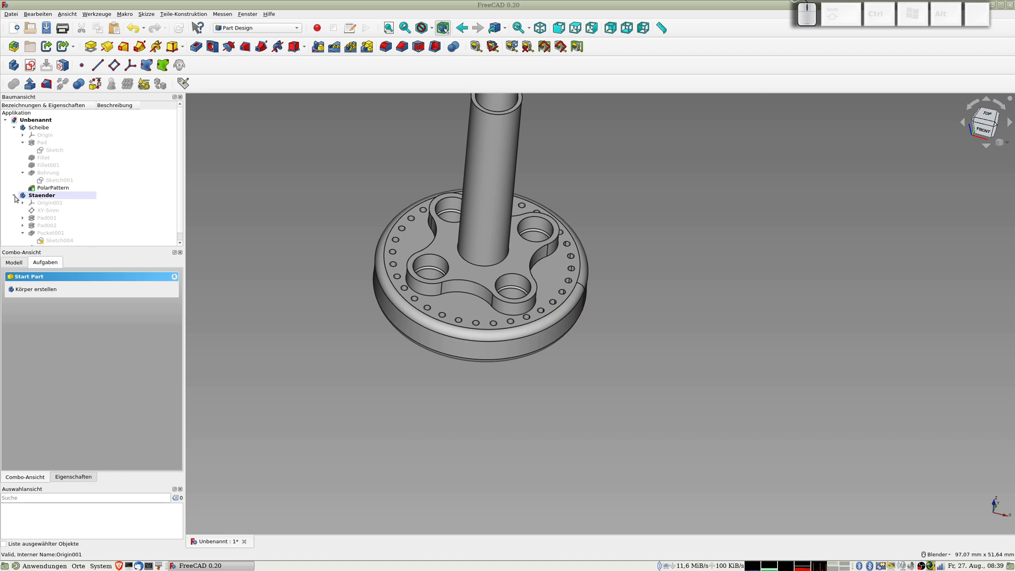
double_click(39, 129)
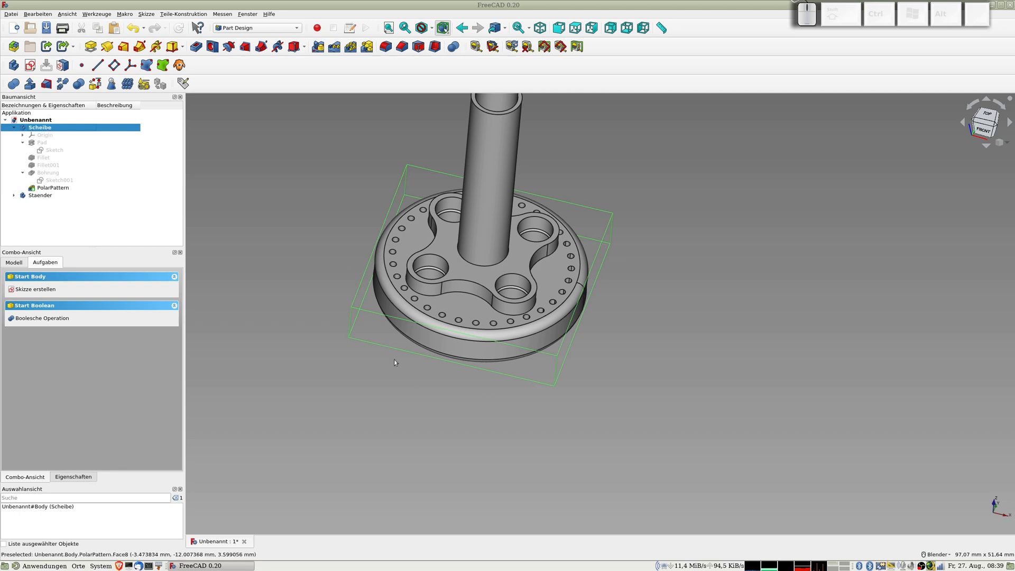
click(35, 195)
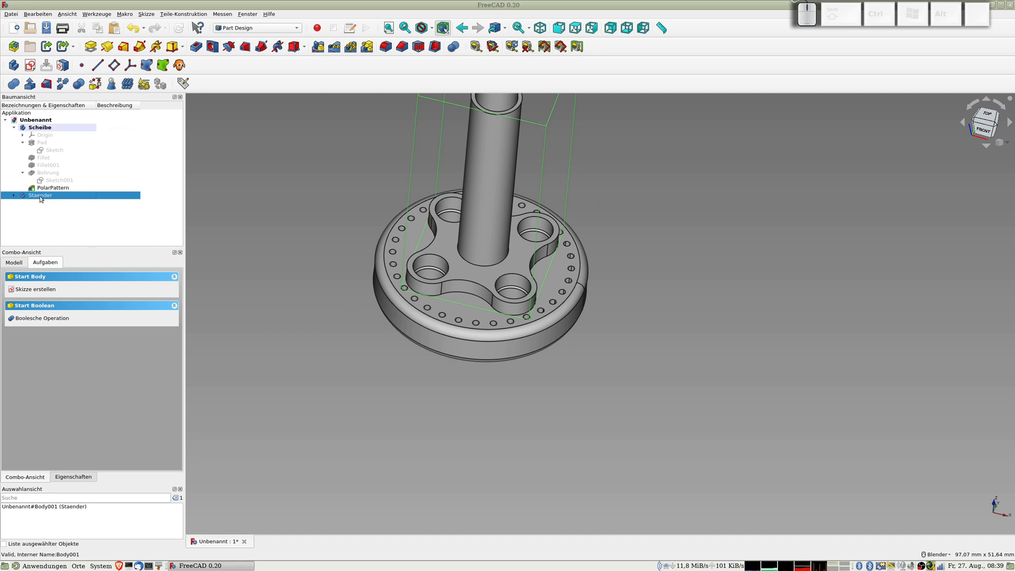
key(space)
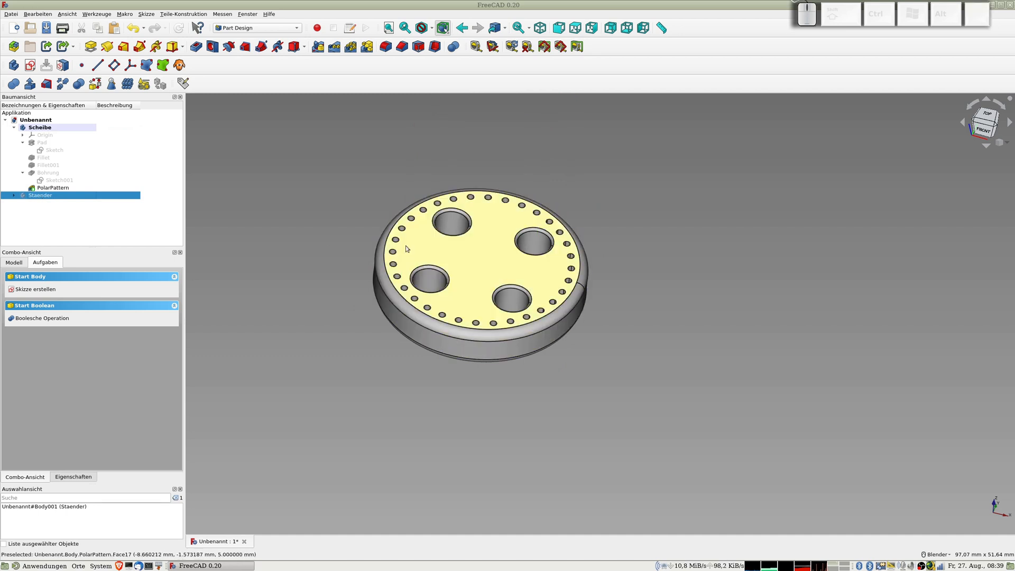
scroll(405, 245, up, 2)
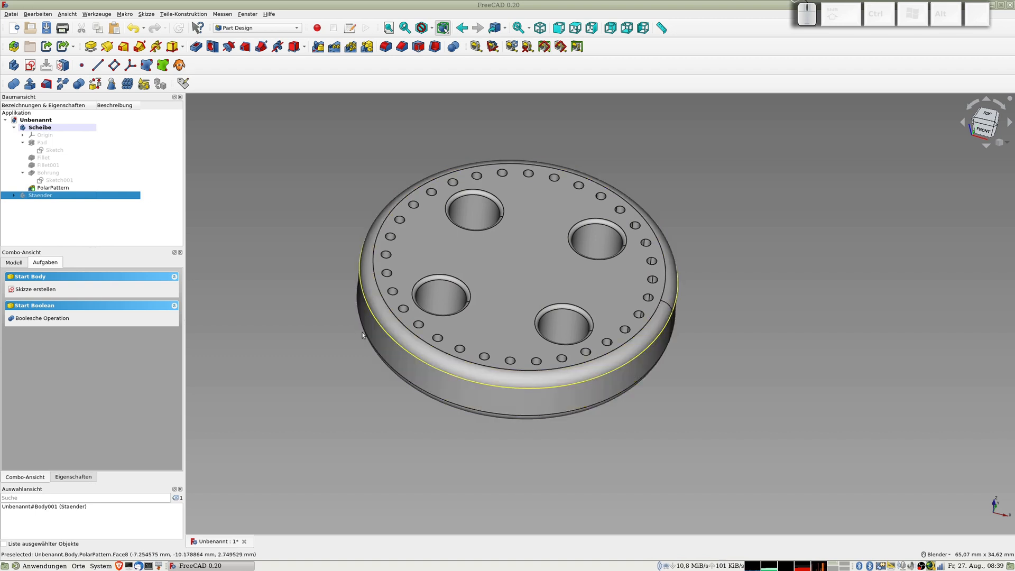
Step: Start a sketch on the Scheibe's XY plane and draw a circle about 1.23 mm in diameter, centred on the vertical axis just below the disc's rim
click(30, 65)
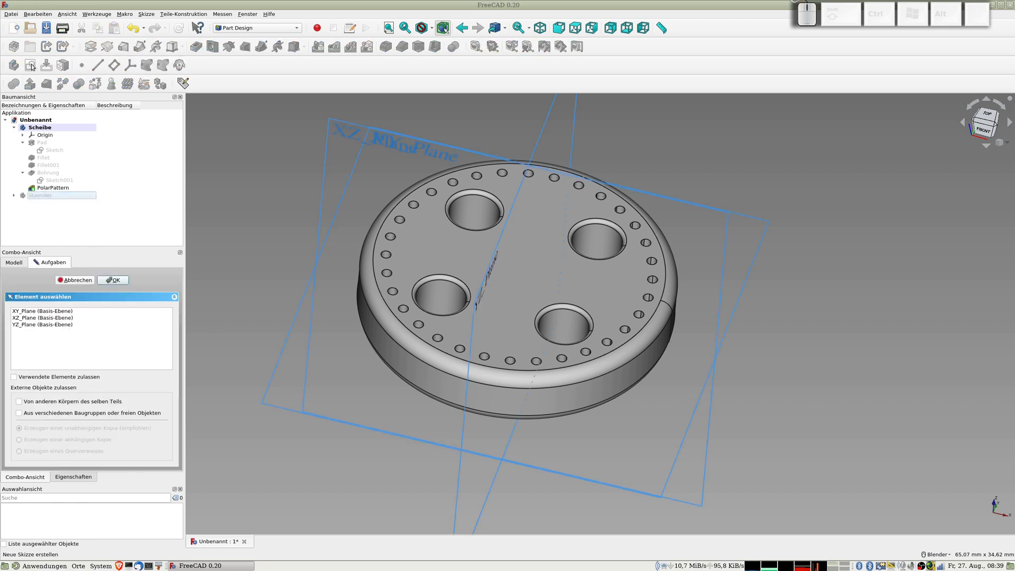
click(37, 312)
click(116, 280)
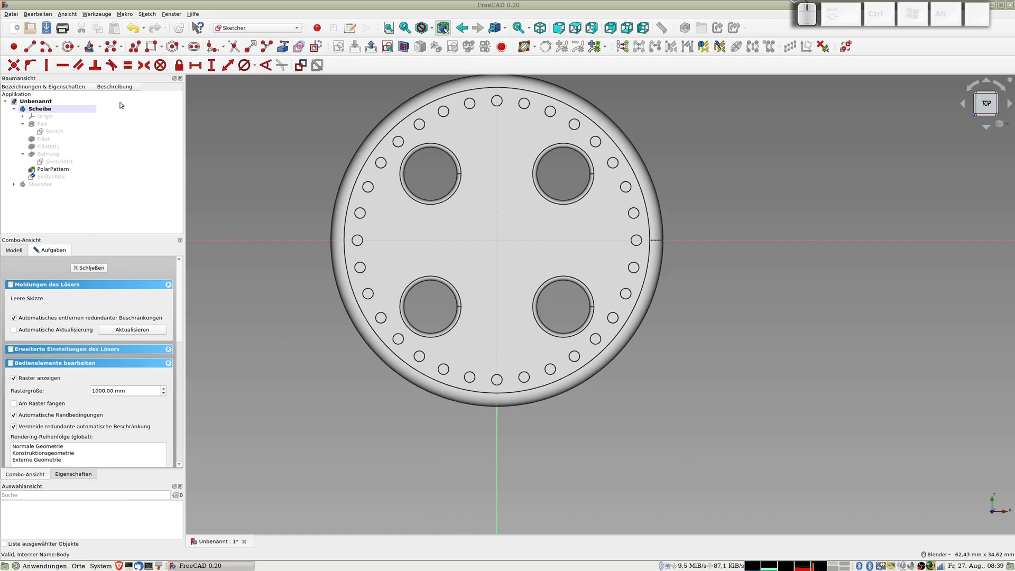
click(127, 64)
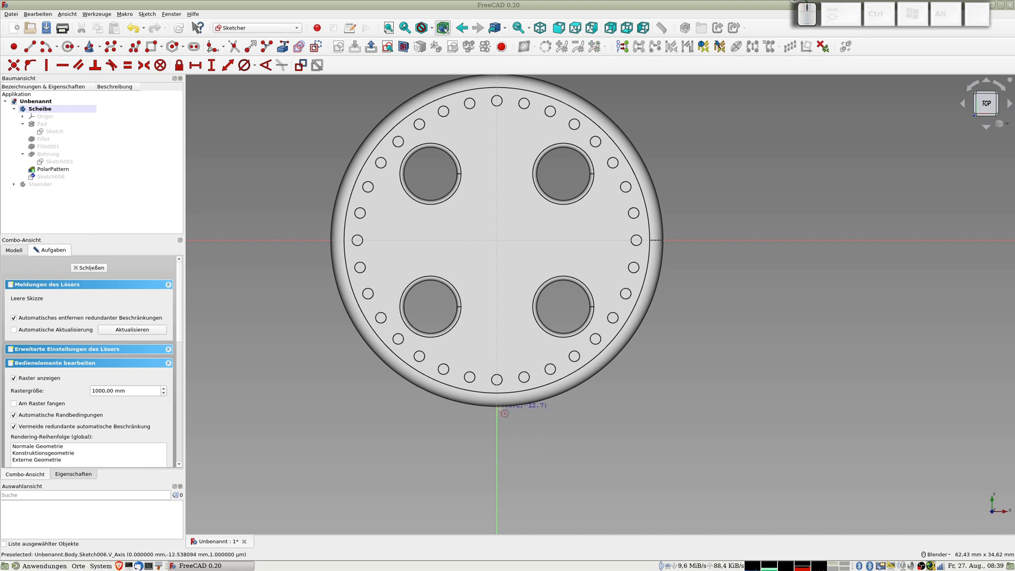
click(497, 412)
click(504, 422)
scroll(506, 420, up, 2)
middle_drag(506, 420, 521, 396)
key(2)
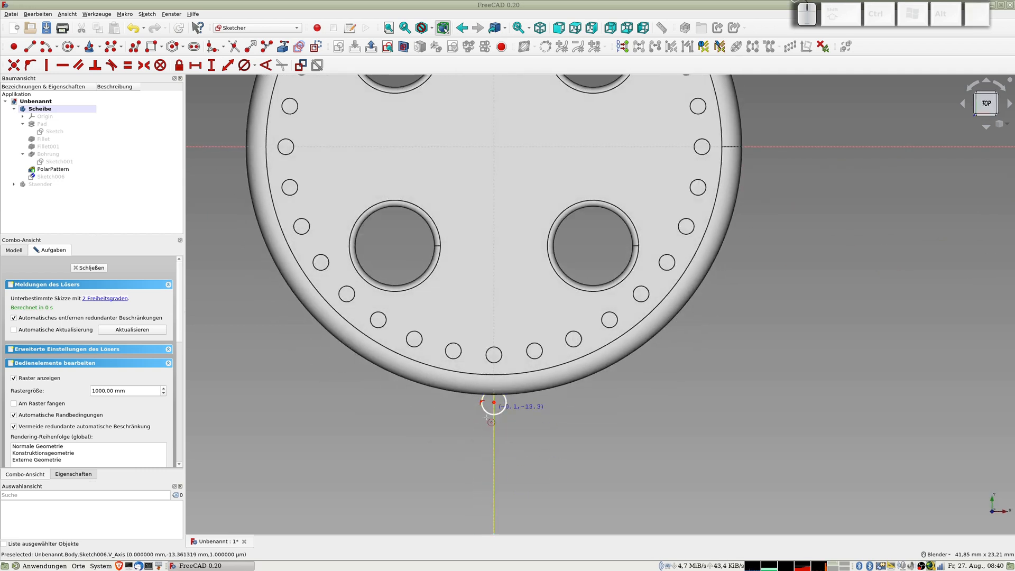
Step: Toggle the sketch's section view on and off to compare the sectioned and full disc
click(405, 48)
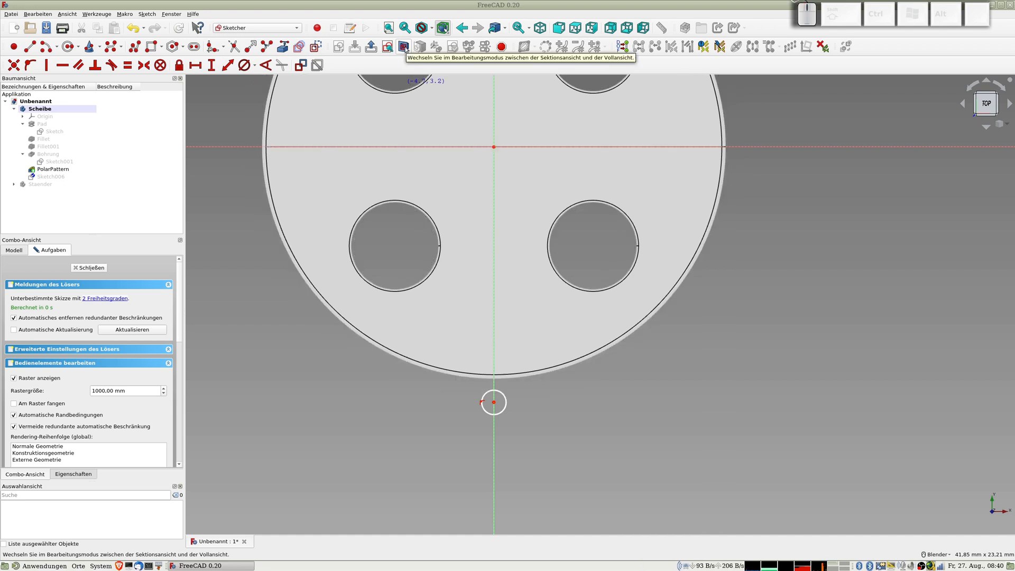
click(404, 47)
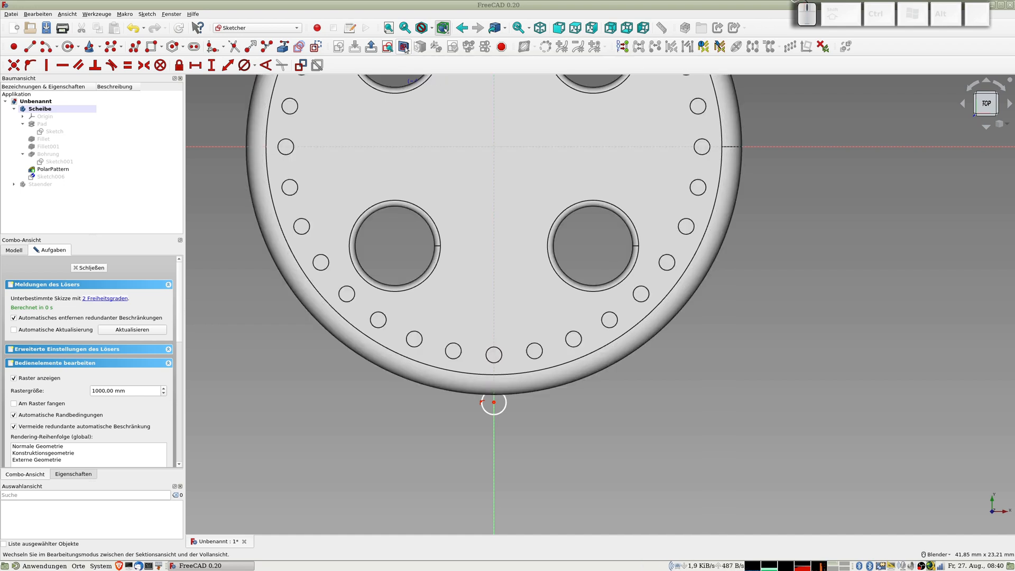
click(404, 47)
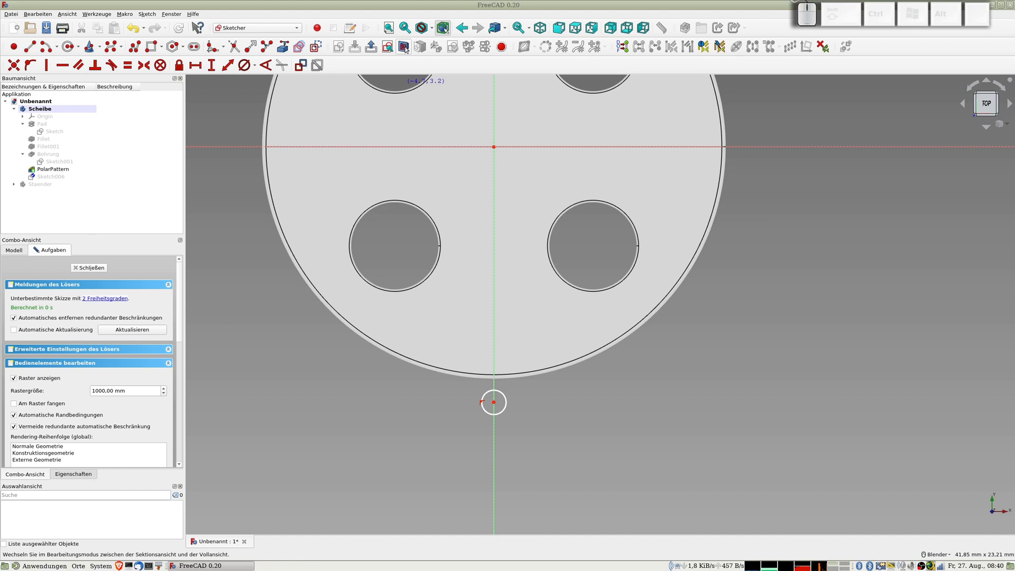
click(404, 47)
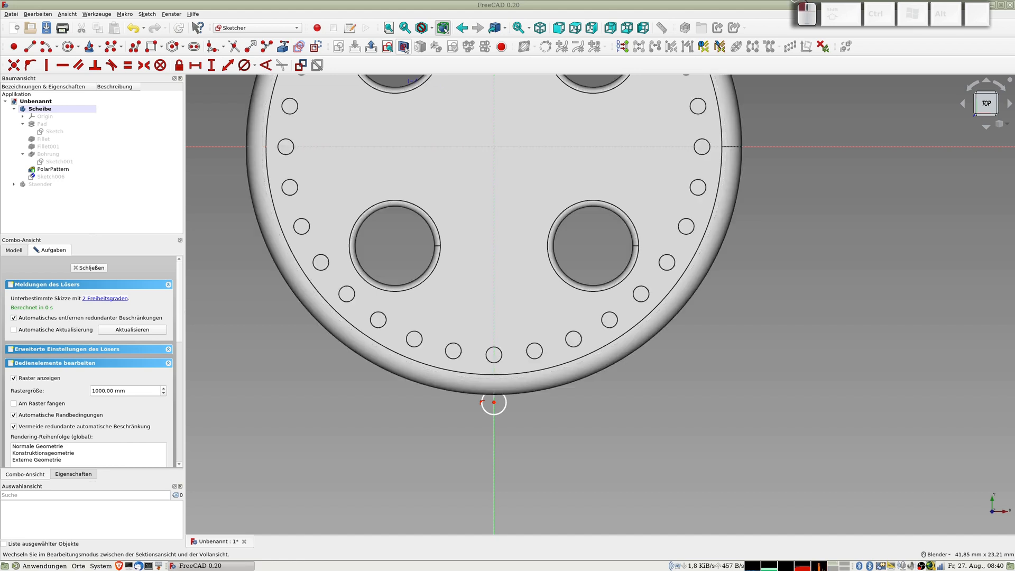
Step: Constrain the vertical distance between the small circle's centre and the horizontal axis to -13 mm
click(495, 403)
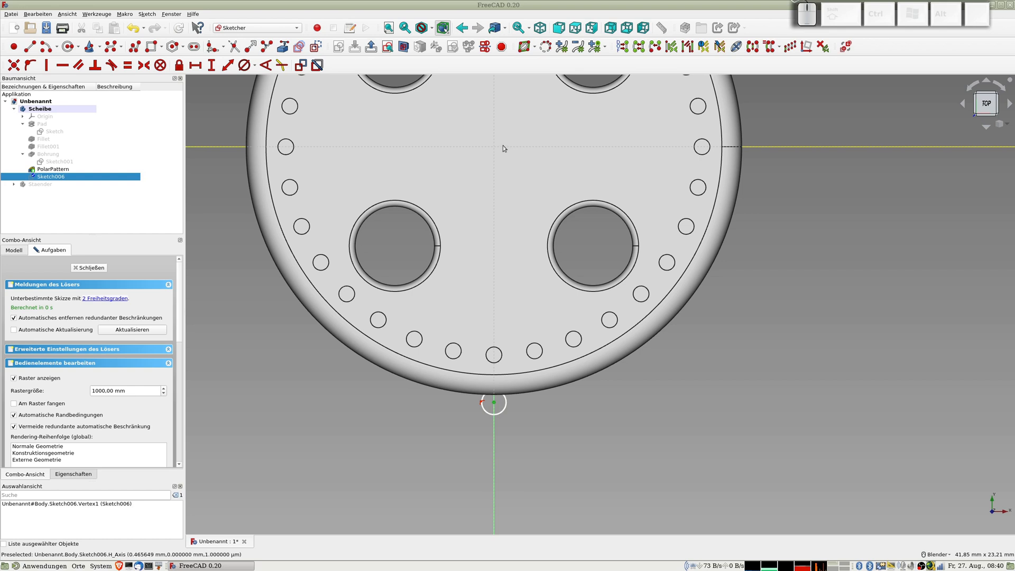
click(790, 146)
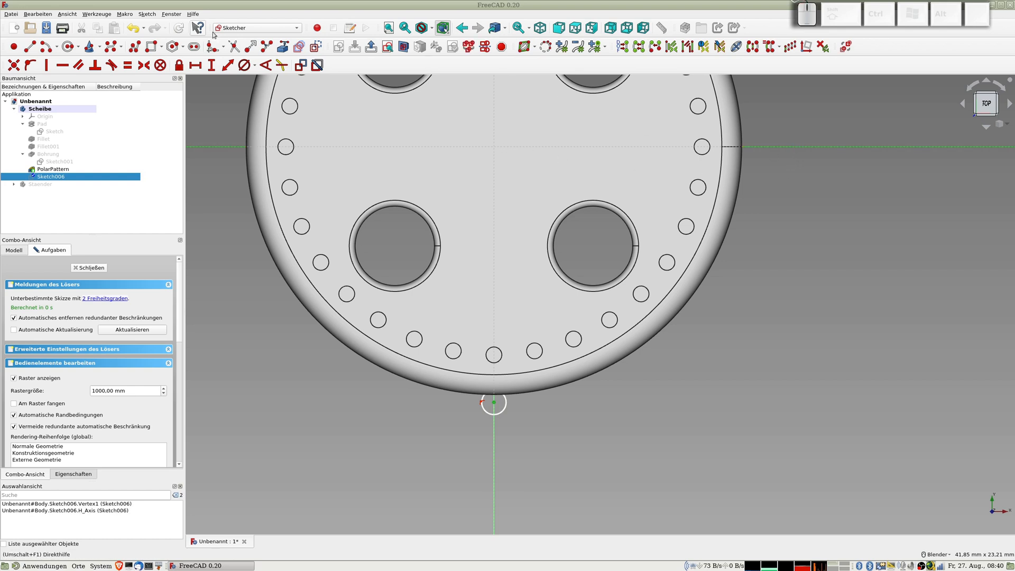
click(228, 65)
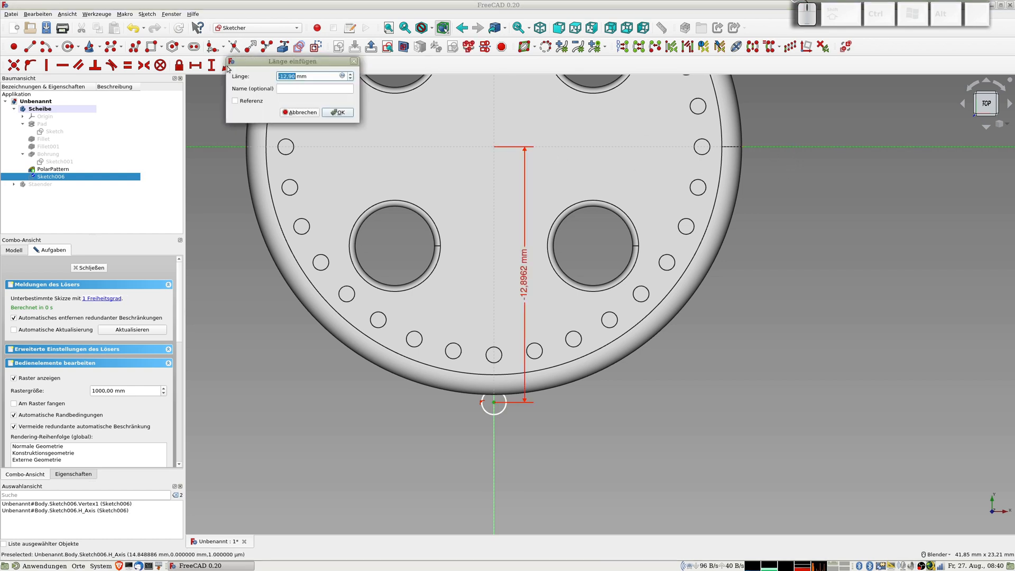
text(-1)
text(3)
key(Return)
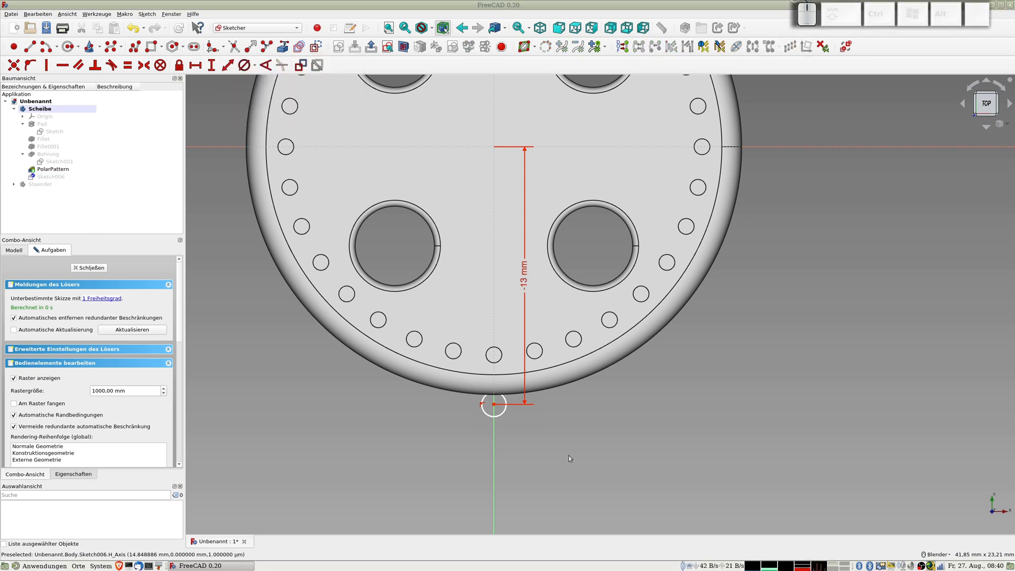
Step: Constrain the rim circle's diameter to 2 mm
click(502, 410)
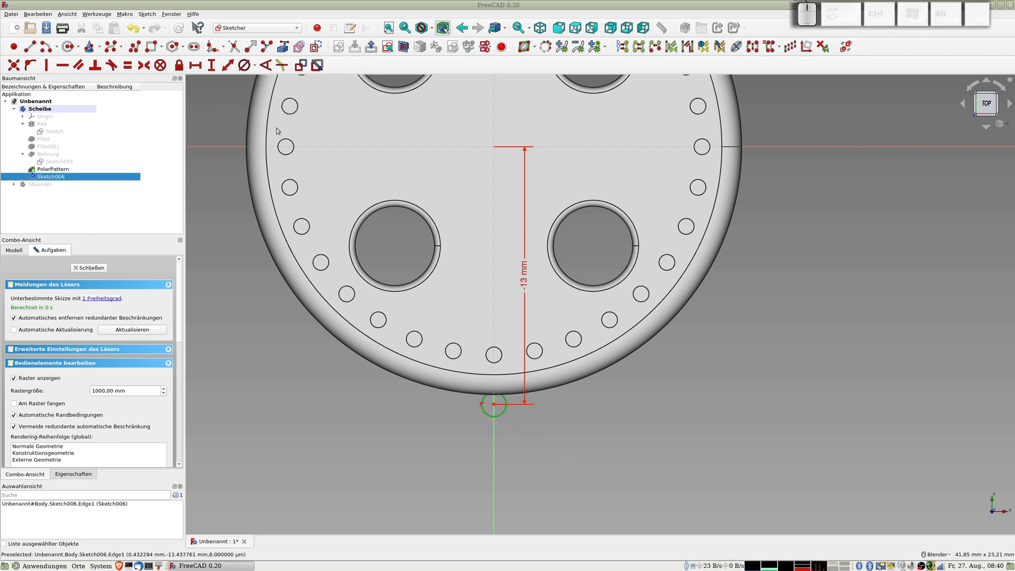
click(243, 65)
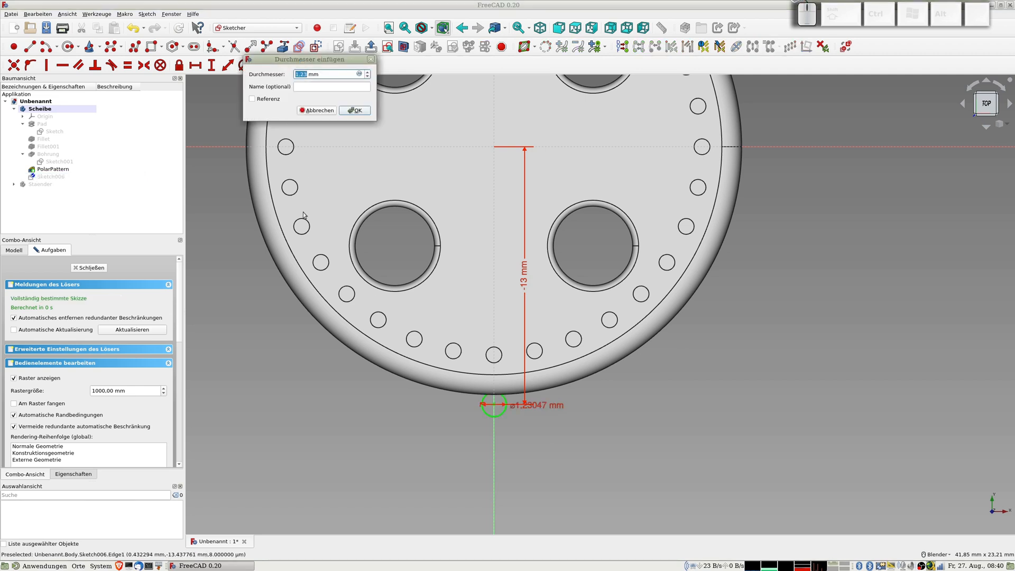
text(2)
key(Return)
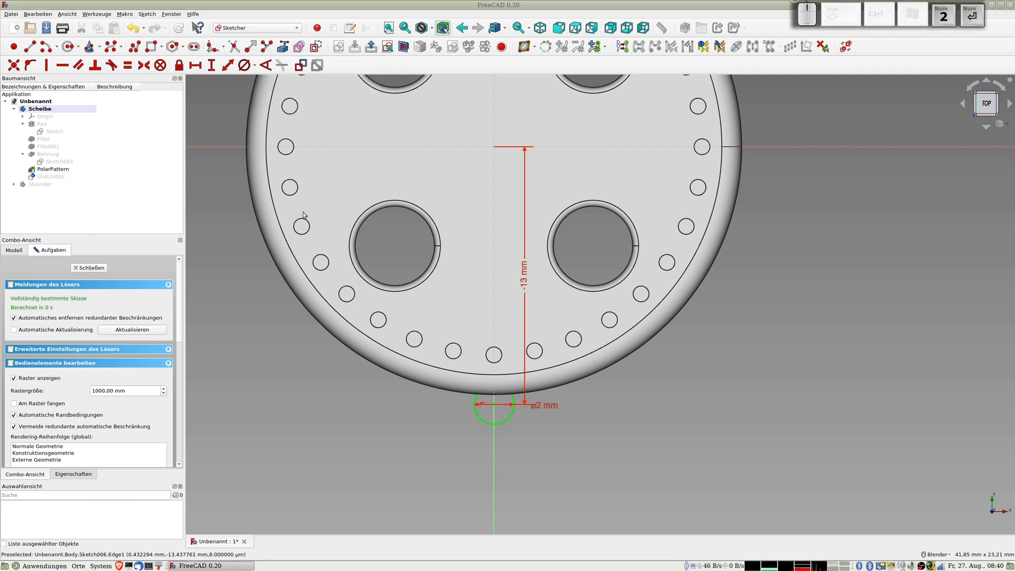
Step: Close the rim circle's sketch and cut it as a reversed pocket through all (Durch alles) to notch the disc's edge
scroll(518, 438, down, 3)
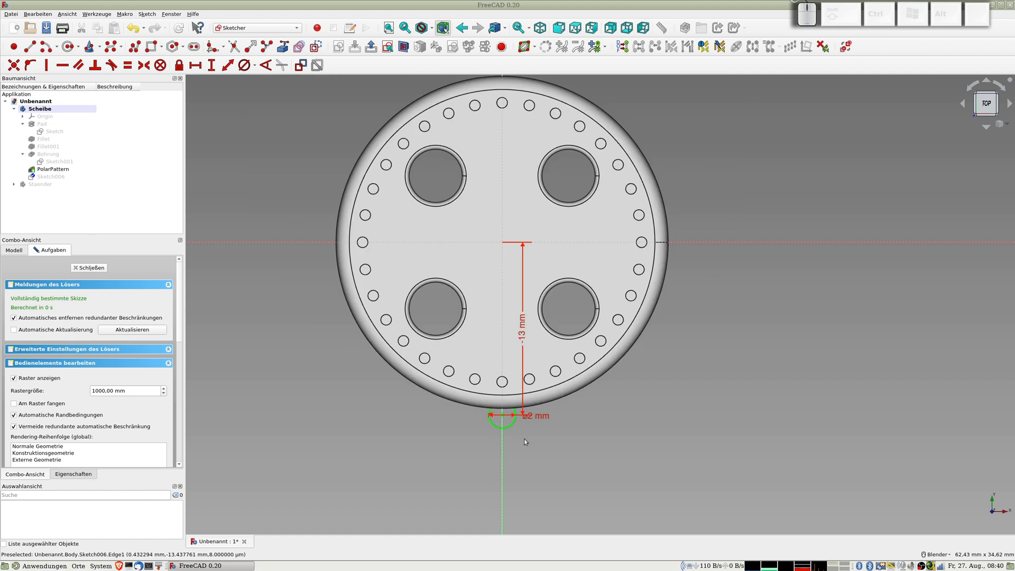
middle_drag(525, 438, 531, 397)
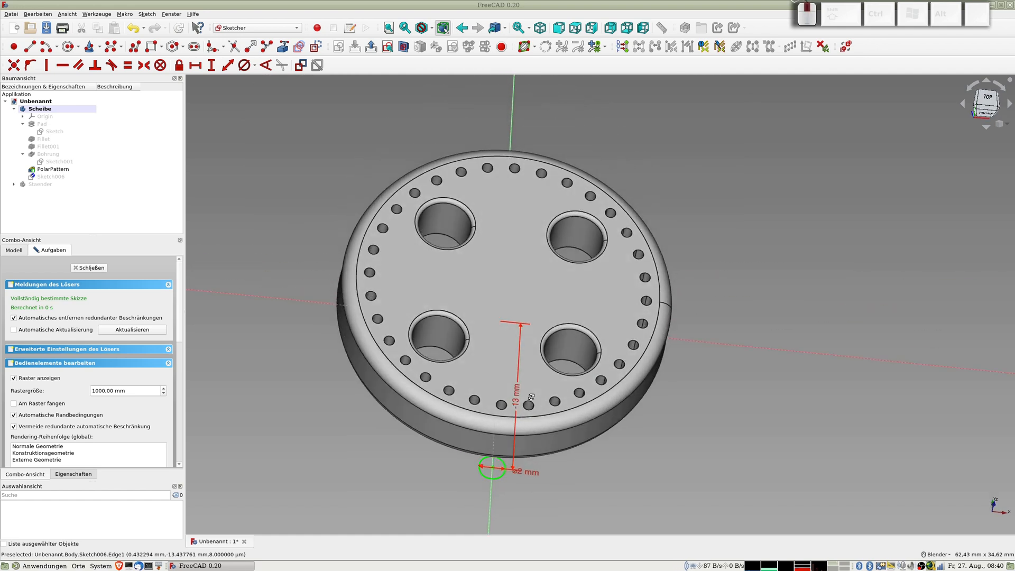
click(91, 267)
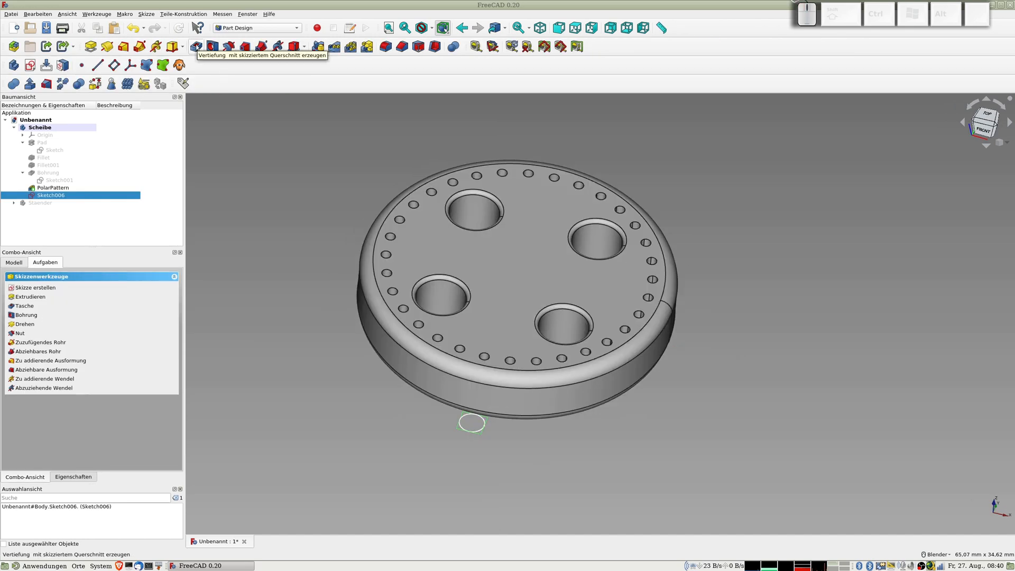
click(196, 46)
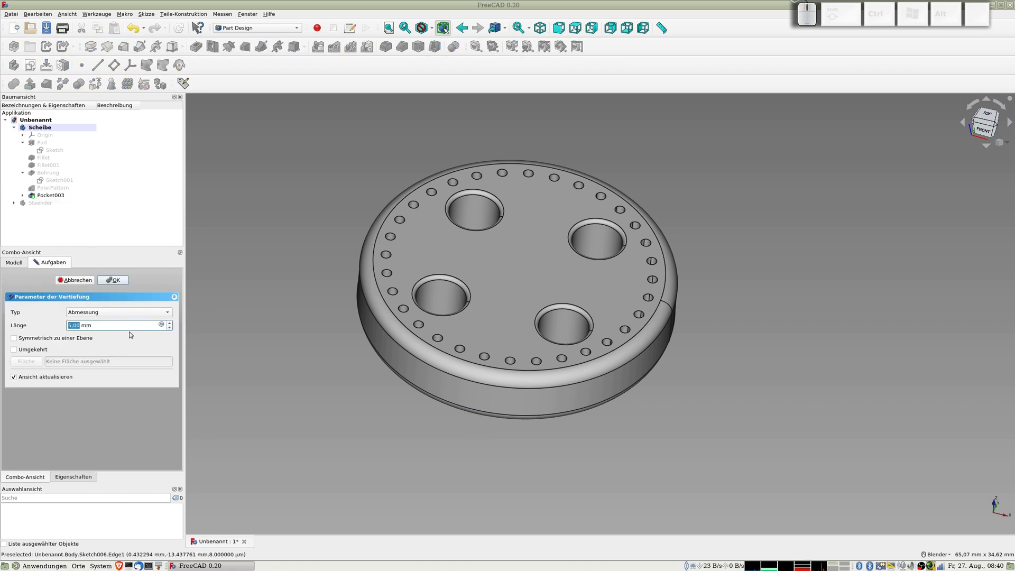
click(17, 350)
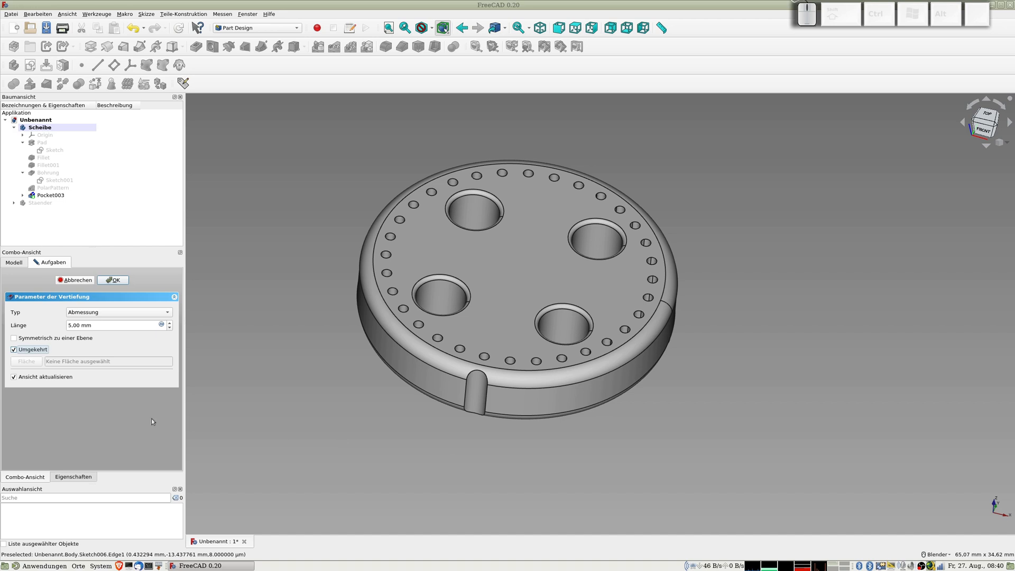
click(89, 312)
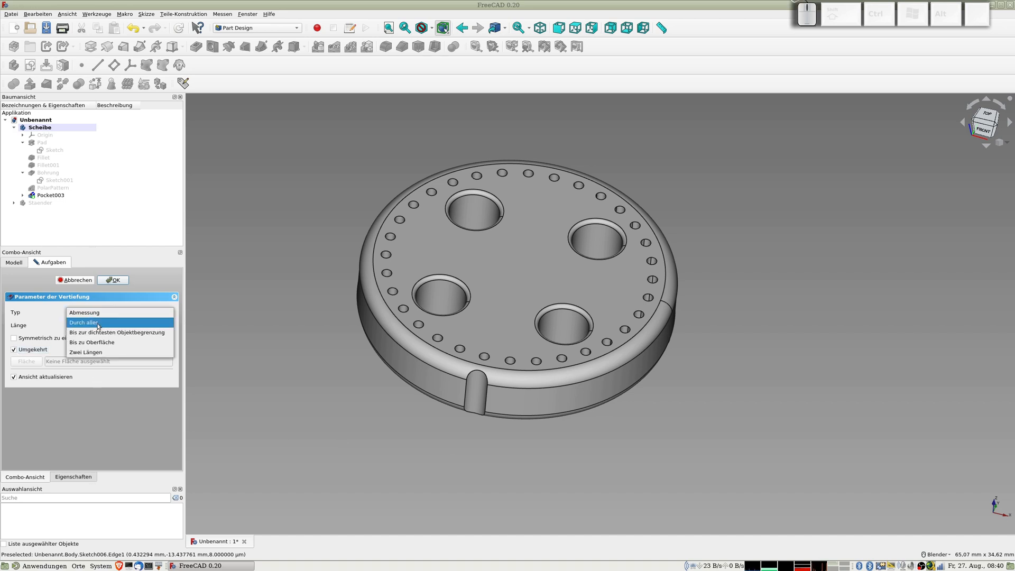
click(97, 324)
middle_drag(518, 486, 537, 498)
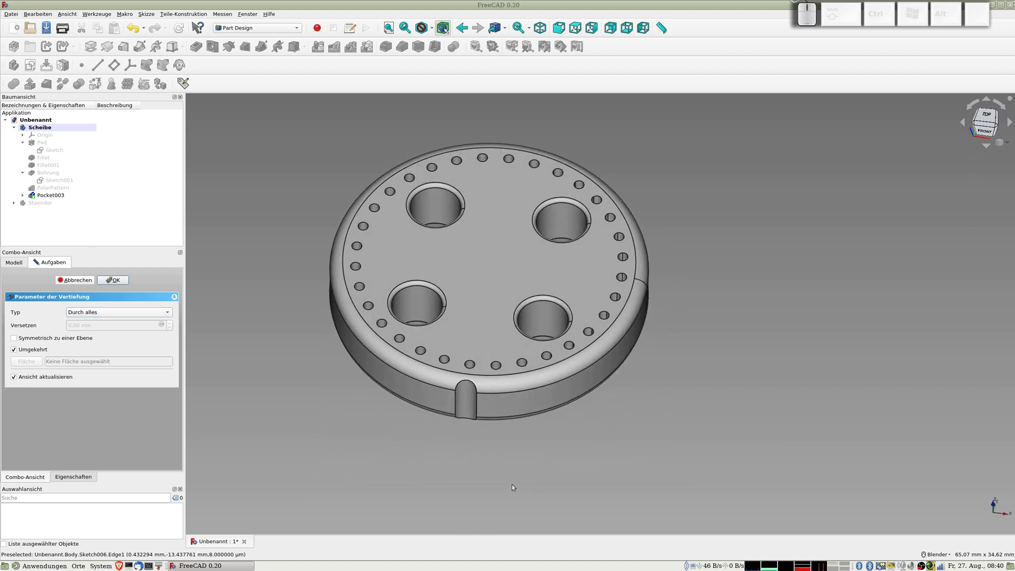
click(114, 281)
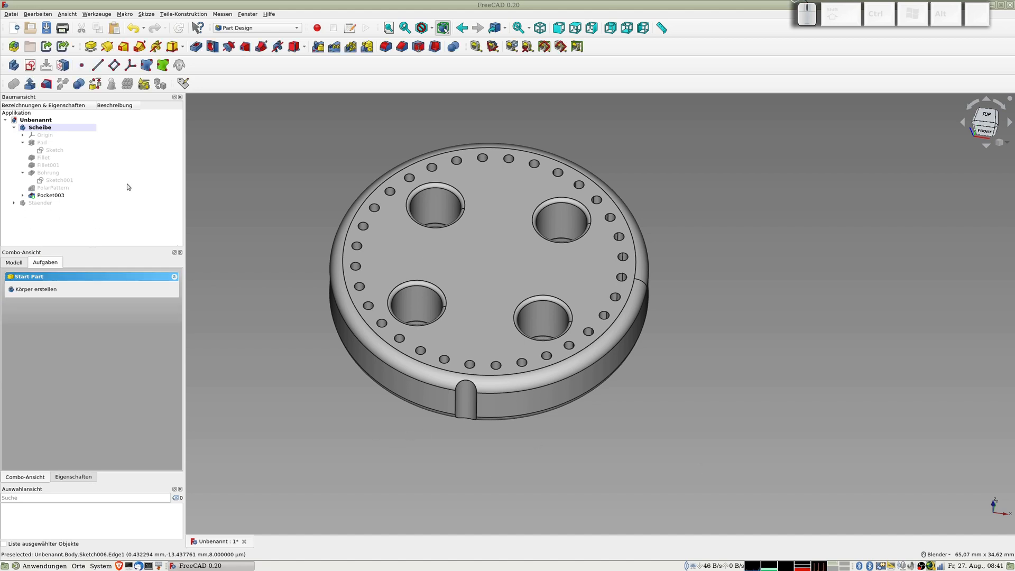
Step: Polar-pattern the rim notch pocket around the axis normal to its sketch, with 15 occurrences over 360°
click(353, 49)
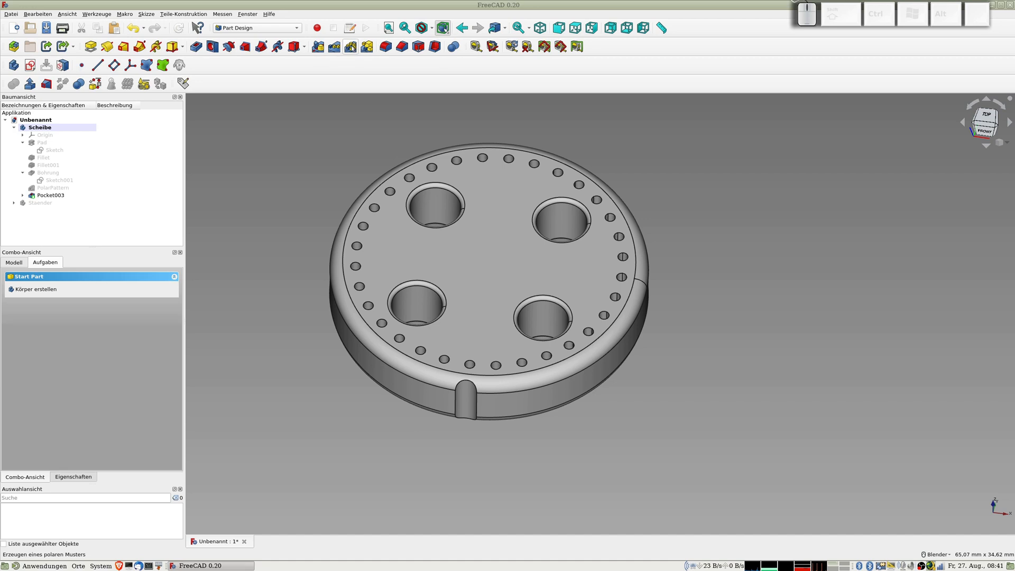
click(50, 196)
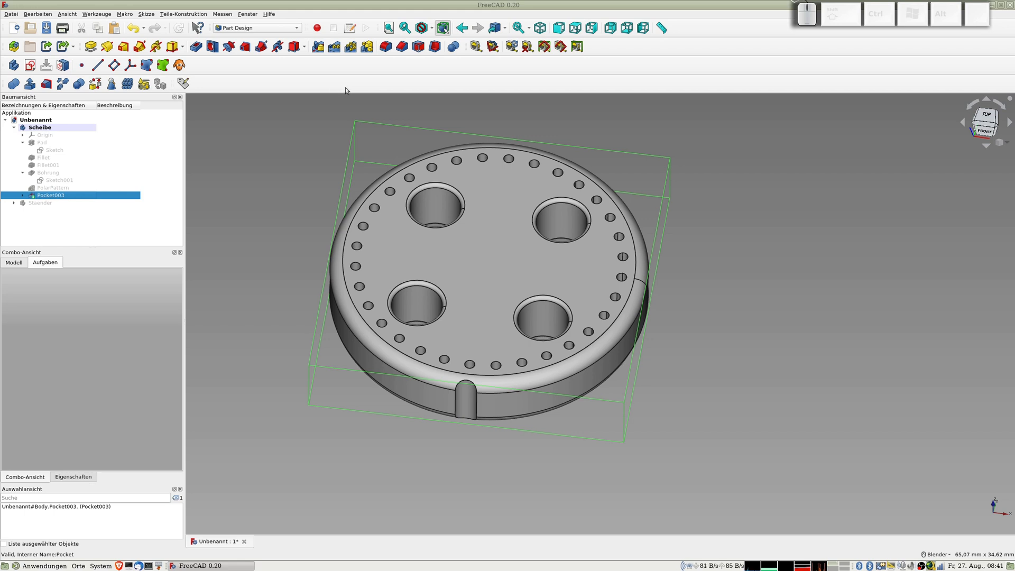
click(352, 49)
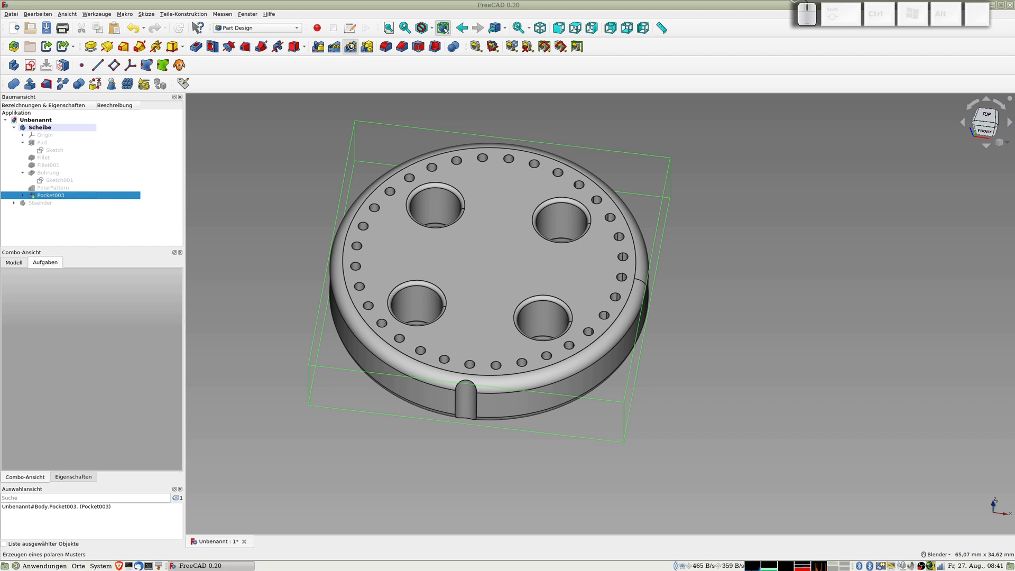
middle_drag(542, 196, 537, 237)
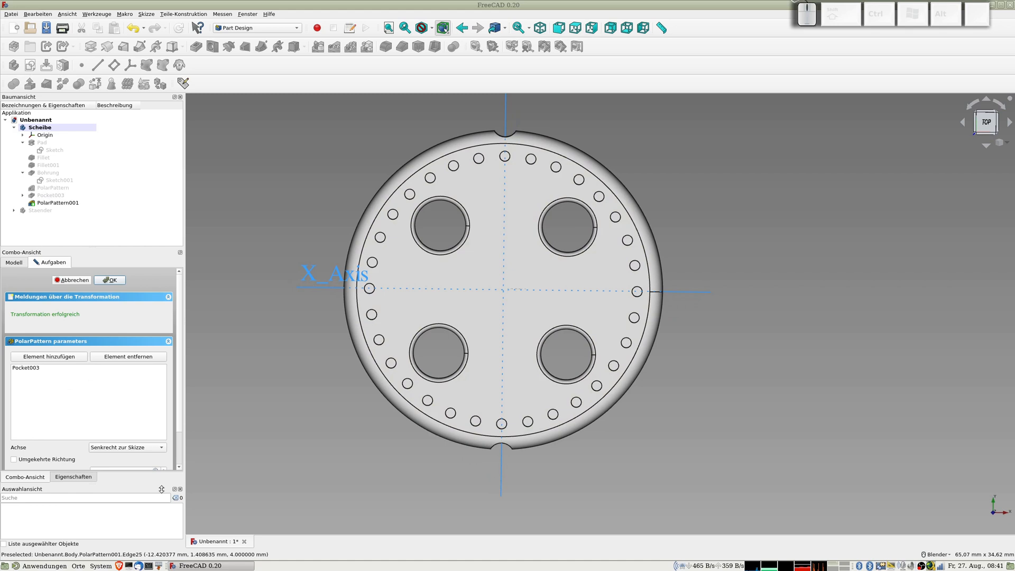
scroll(178, 425, down, 2)
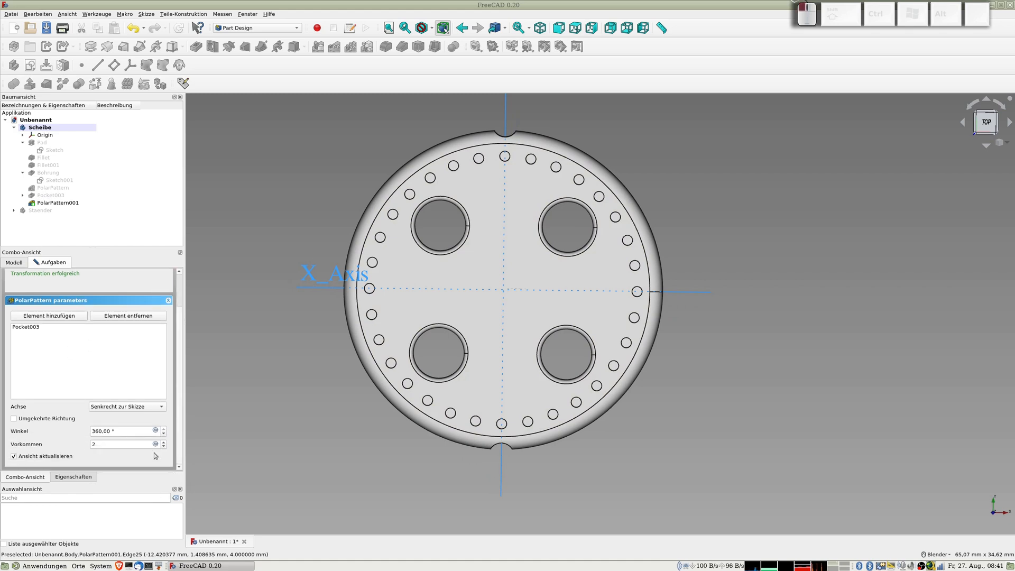
double_click(117, 444)
text(15)
key(Tab)
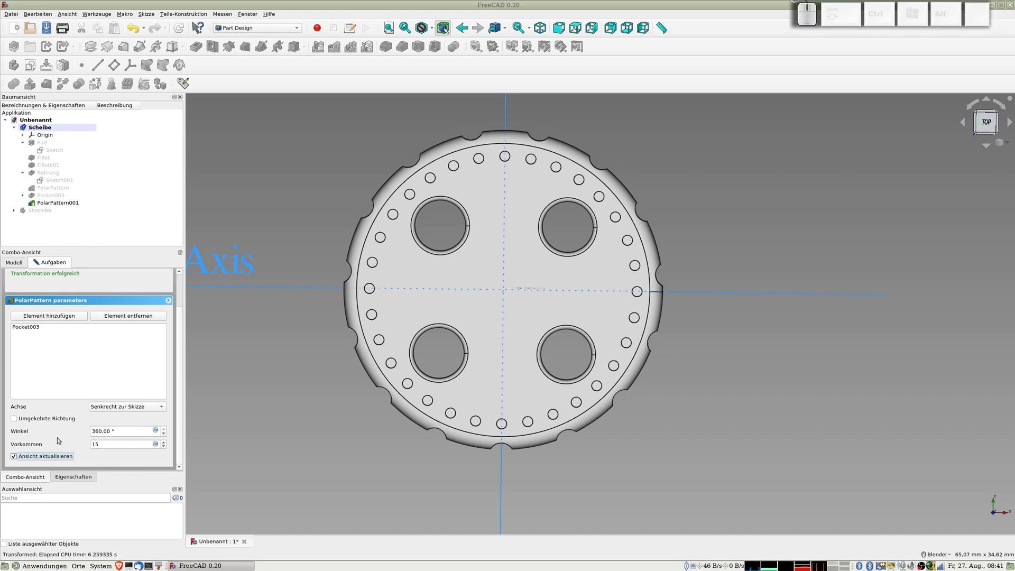
Step: Set the notch pattern's occurrences to 25 and accept the polar pattern
key(shift+Tab)
text(25)
key(Tab)
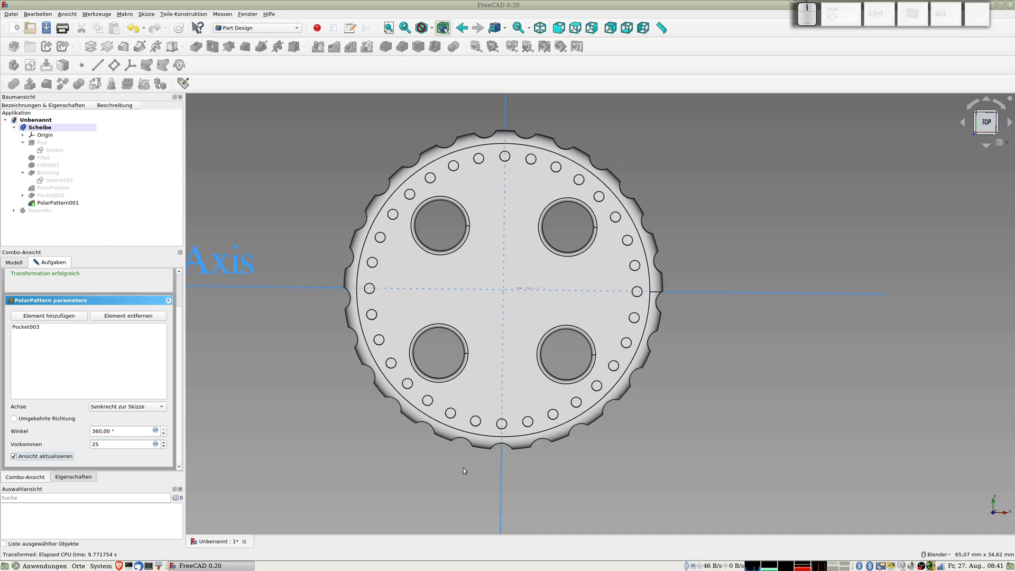
middle_drag(740, 547, 746, 338)
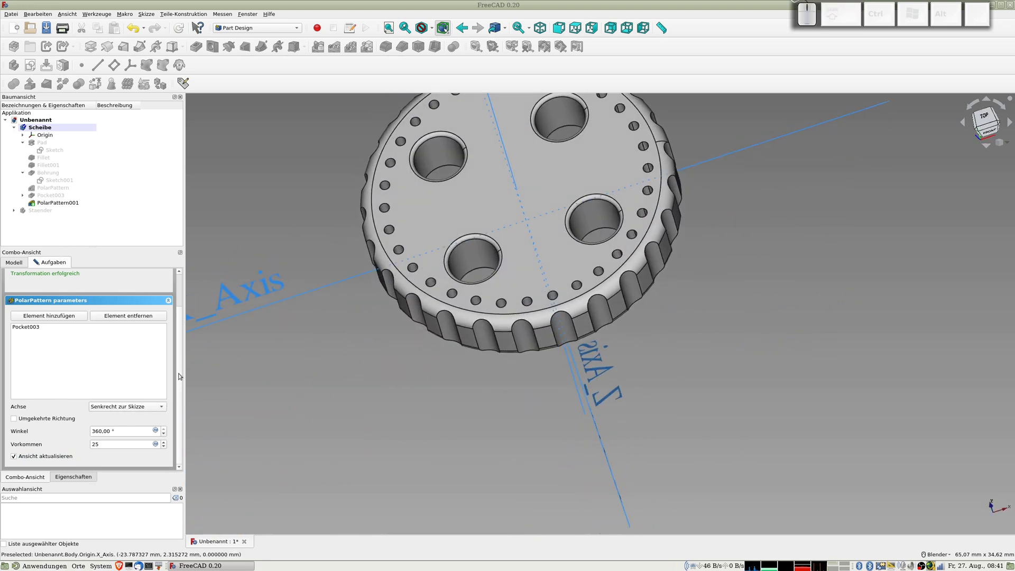
drag(179, 376, 181, 288)
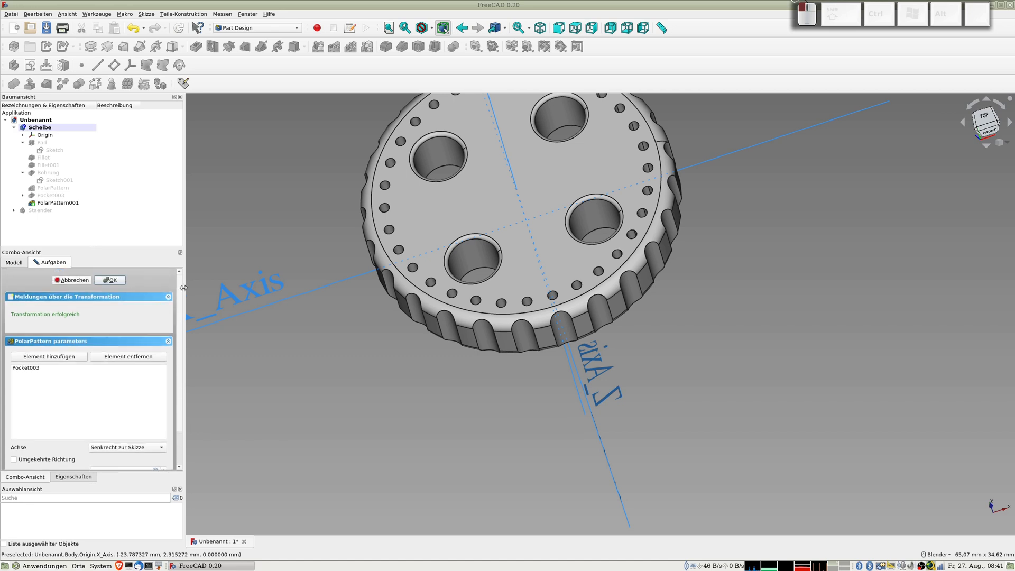
click(111, 280)
Step: Show the hidden Staender body together with the notched disc
scroll(626, 388, down, 5)
middle_drag(619, 372, 689, 370)
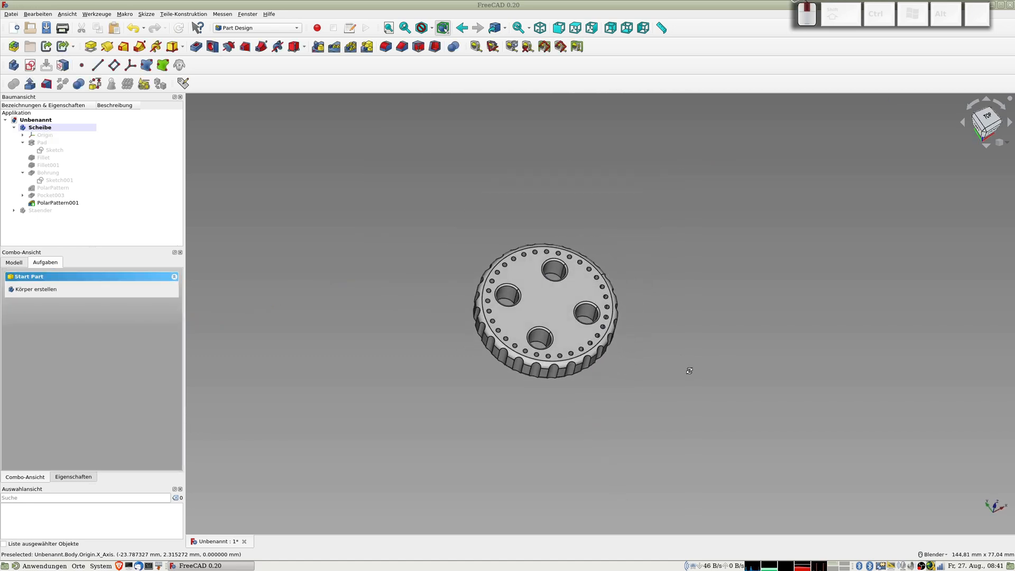
click(36, 210)
key(space)
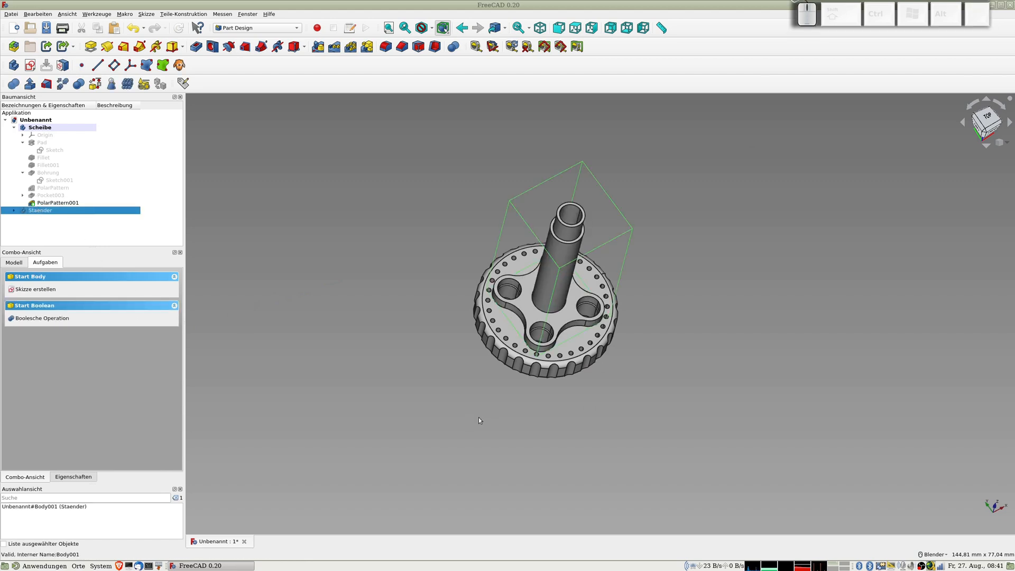
scroll(487, 408, up, 2)
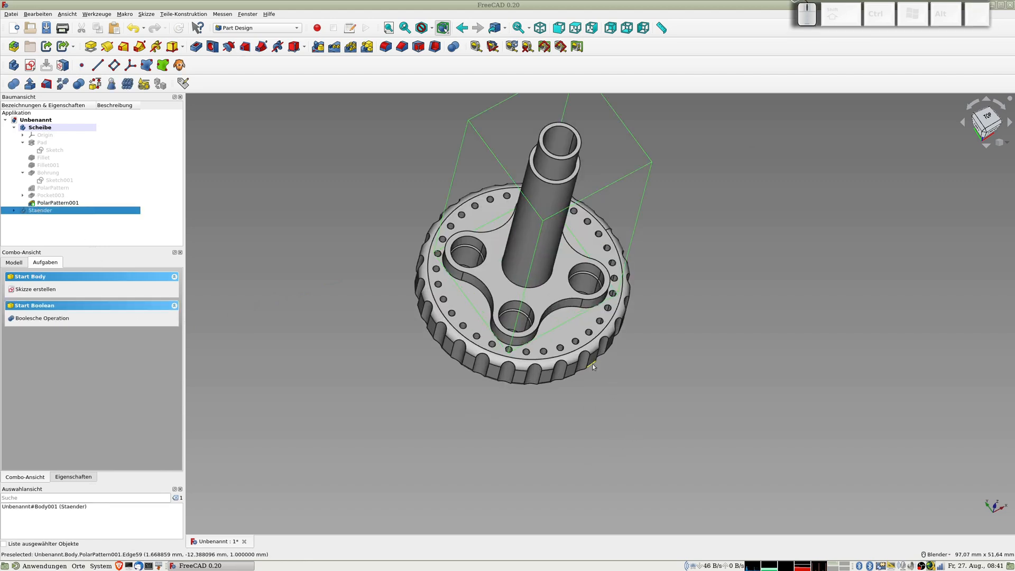
middle_drag(487, 408, 454, 392)
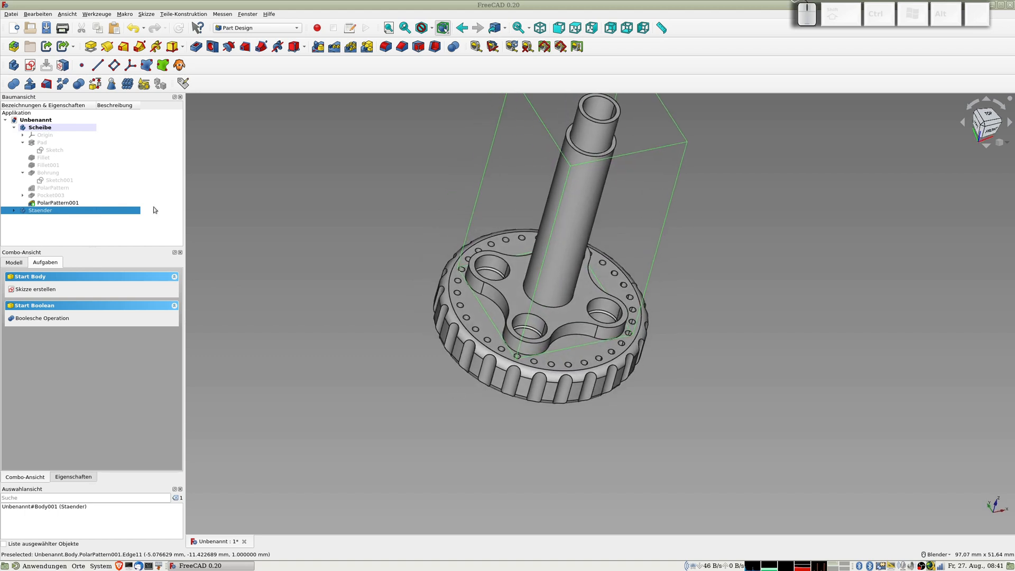
Step: Export the Scheibe body as an STL mesh named Unbenannt-Scheibe.stl in the home folder
click(44, 130)
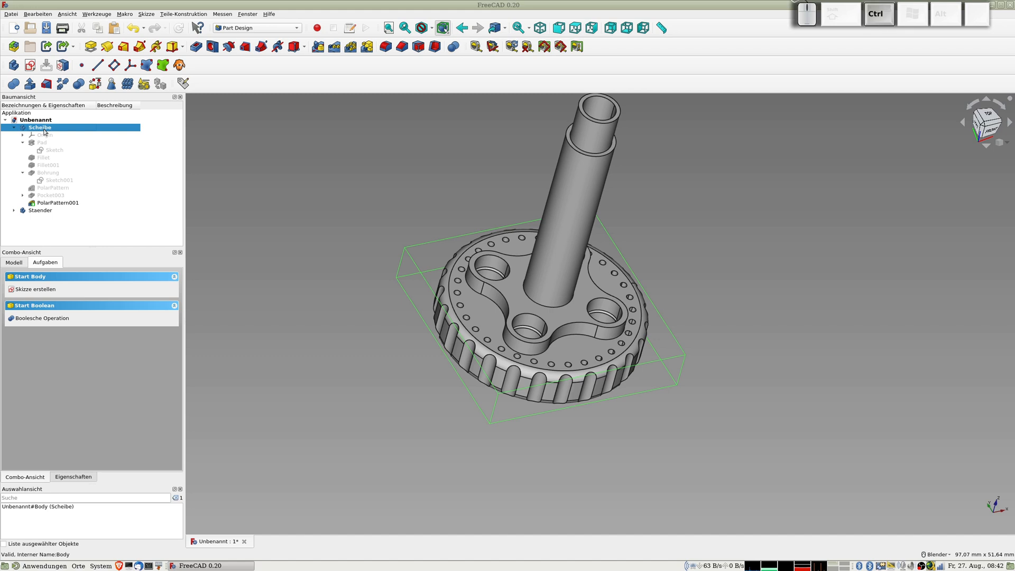
click(11, 14)
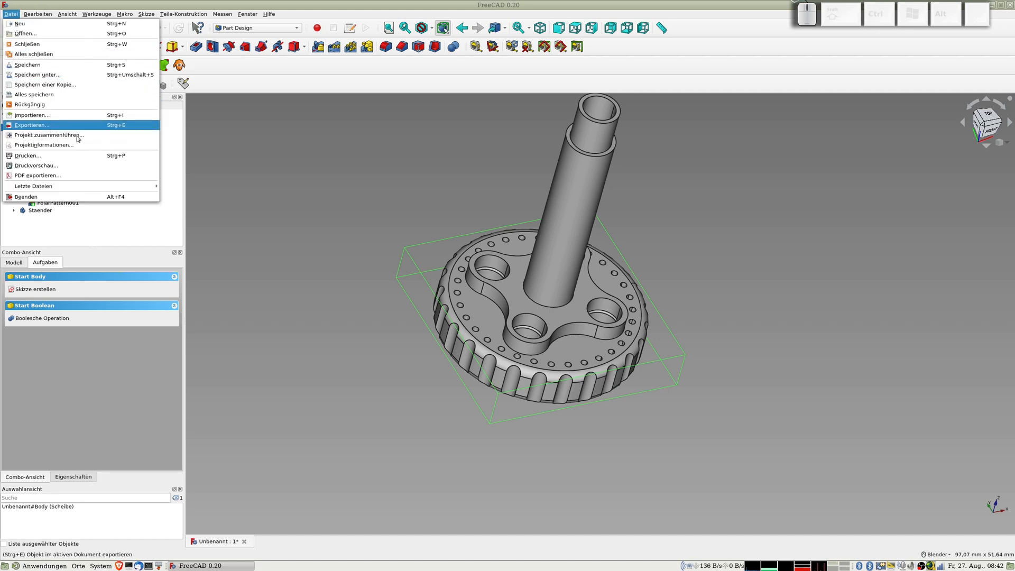
key(Return)
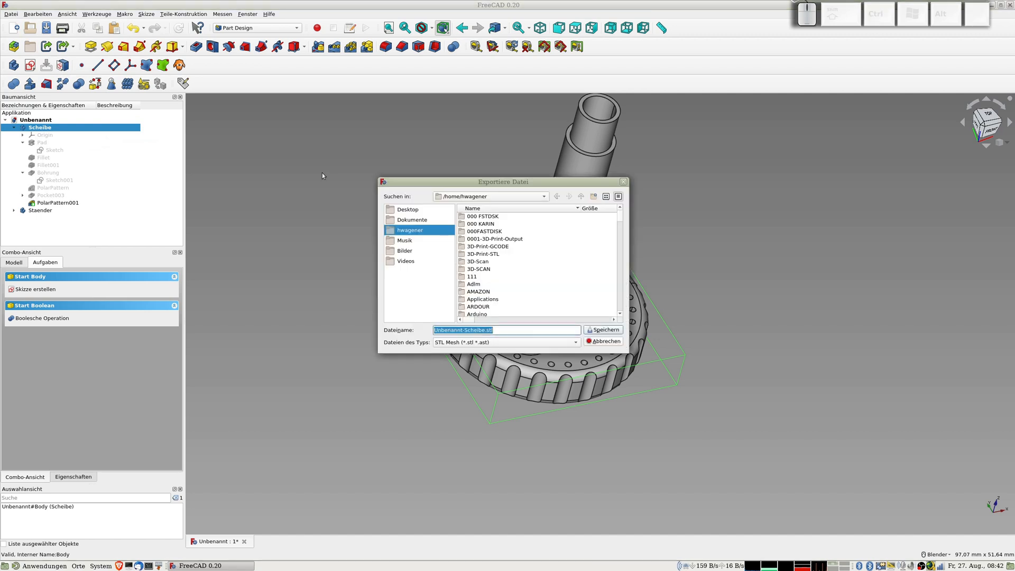
click(482, 348)
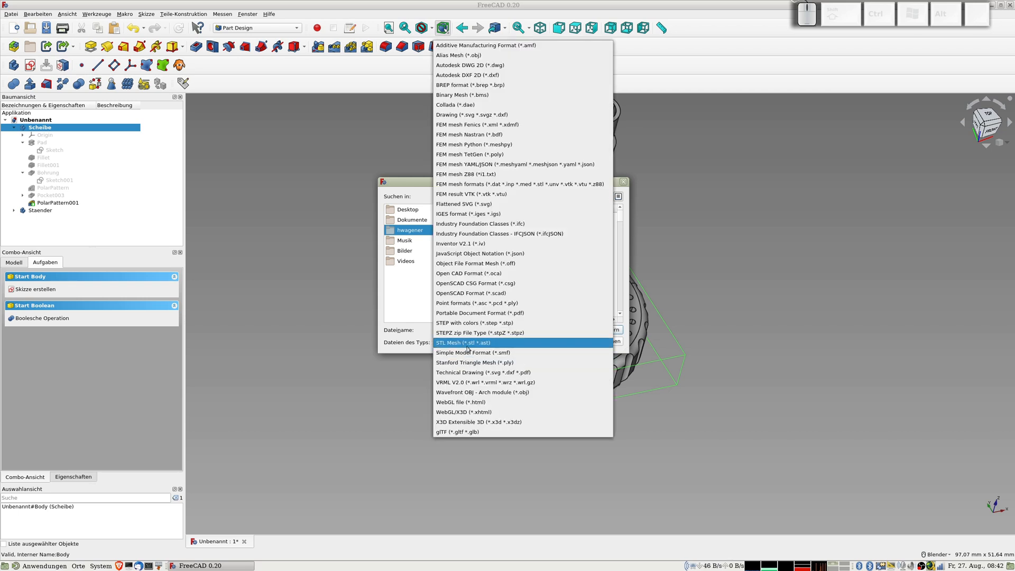
click(467, 344)
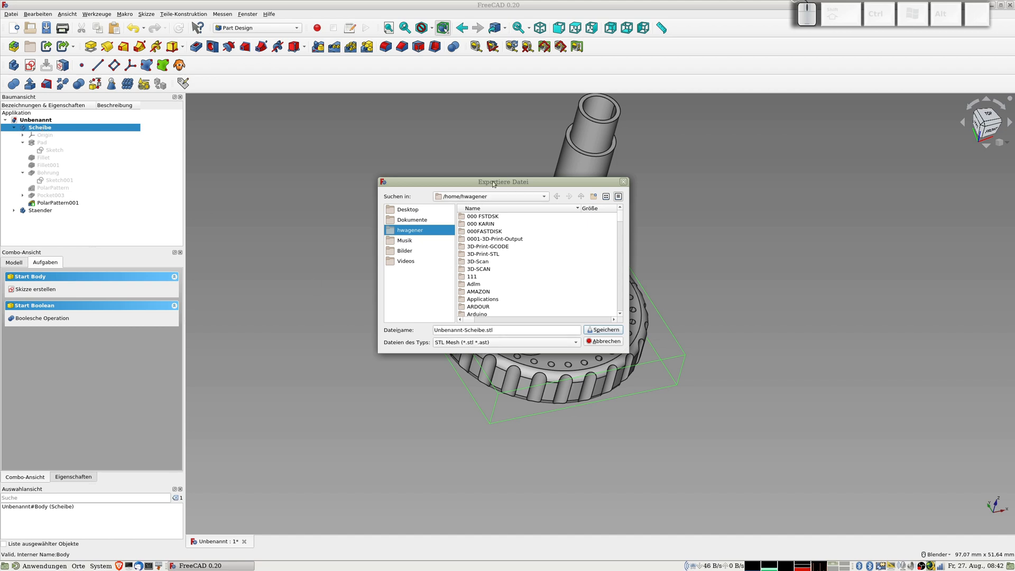
click(601, 329)
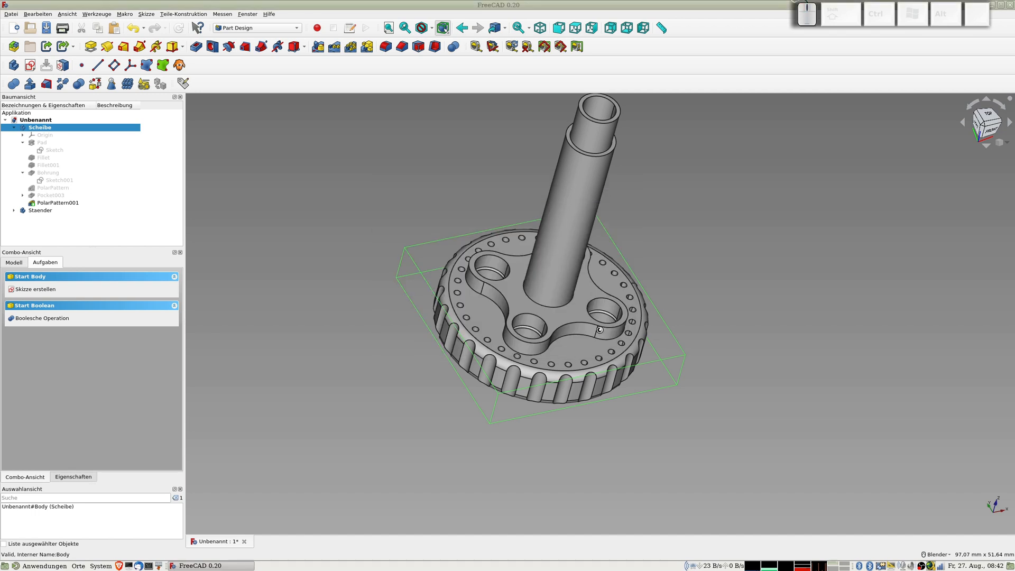
Step: Export the Staender body as an STL mesh named Unbenannt-Staender.stl in the home folder
click(47, 209)
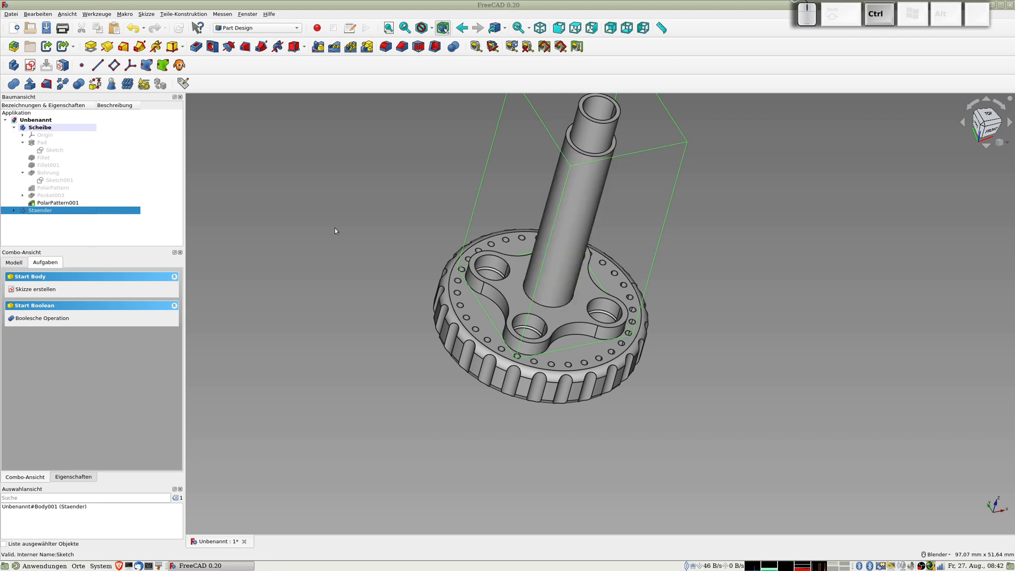
key(ctrl+e)
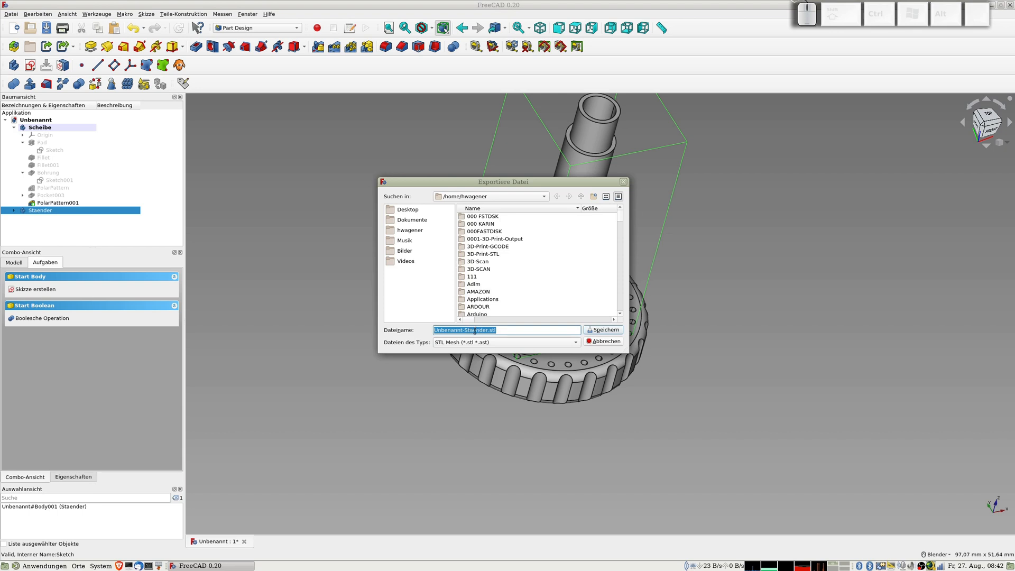
click(603, 330)
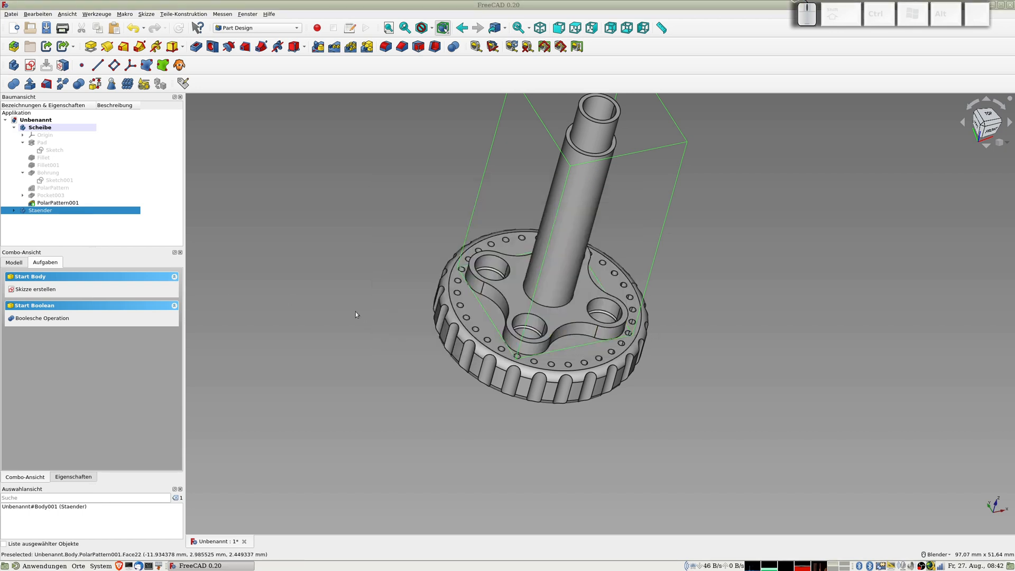
Step: Examine the tessellation deviation settings in the Part design shape view preferences, leaving them without changes
scroll(347, 313, down, 2)
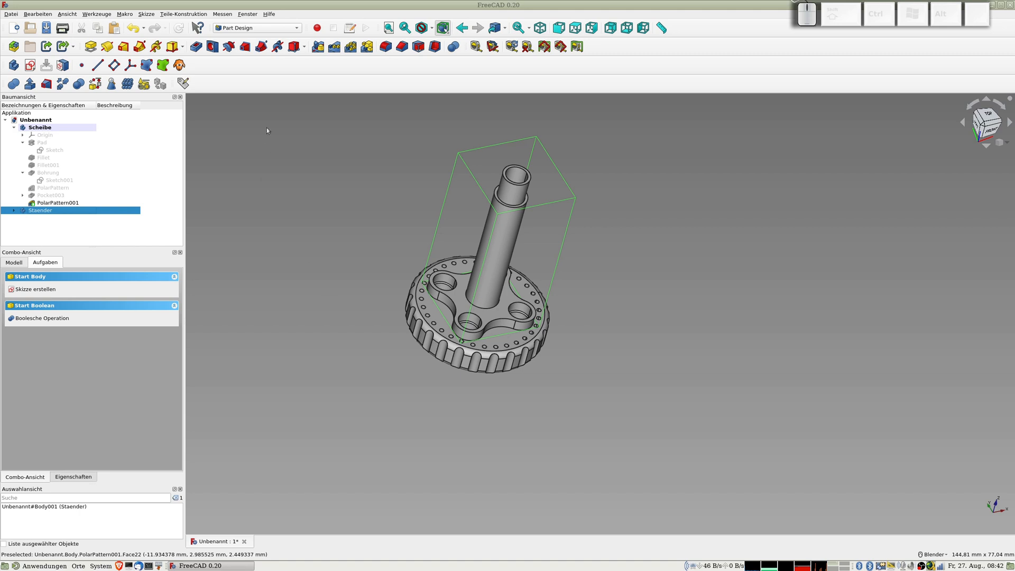
click(38, 13)
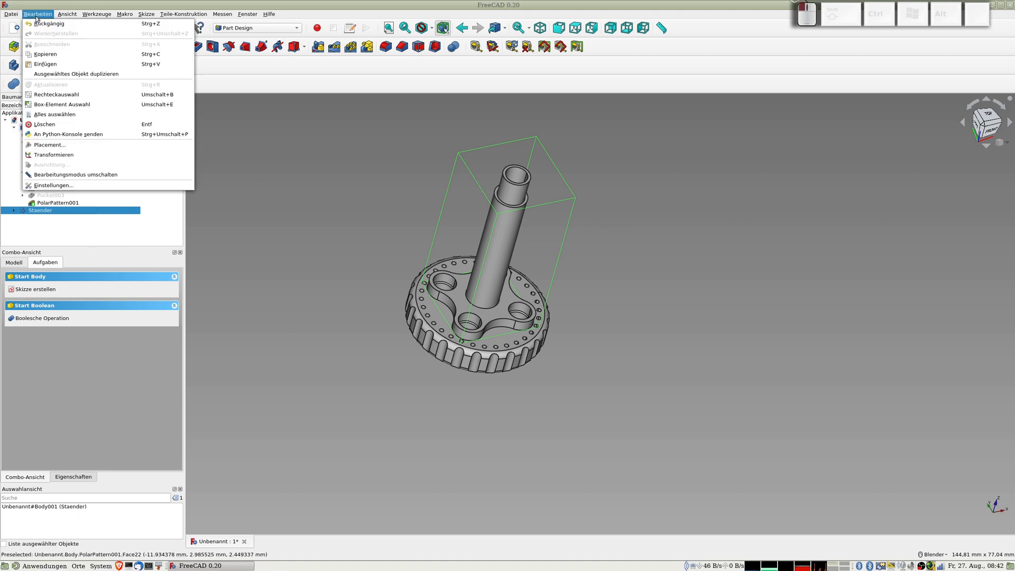
click(53, 186)
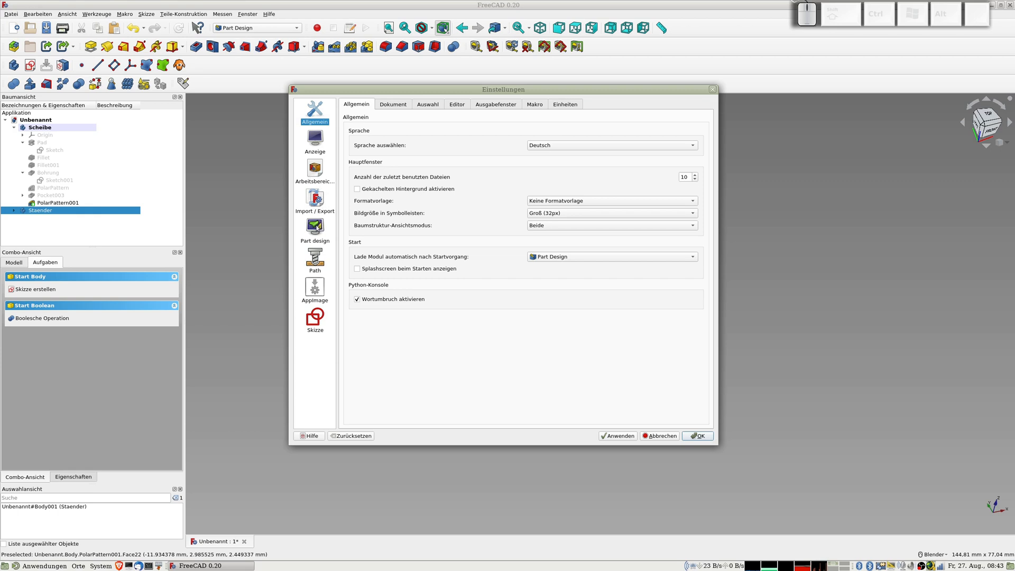
click(316, 228)
click(403, 108)
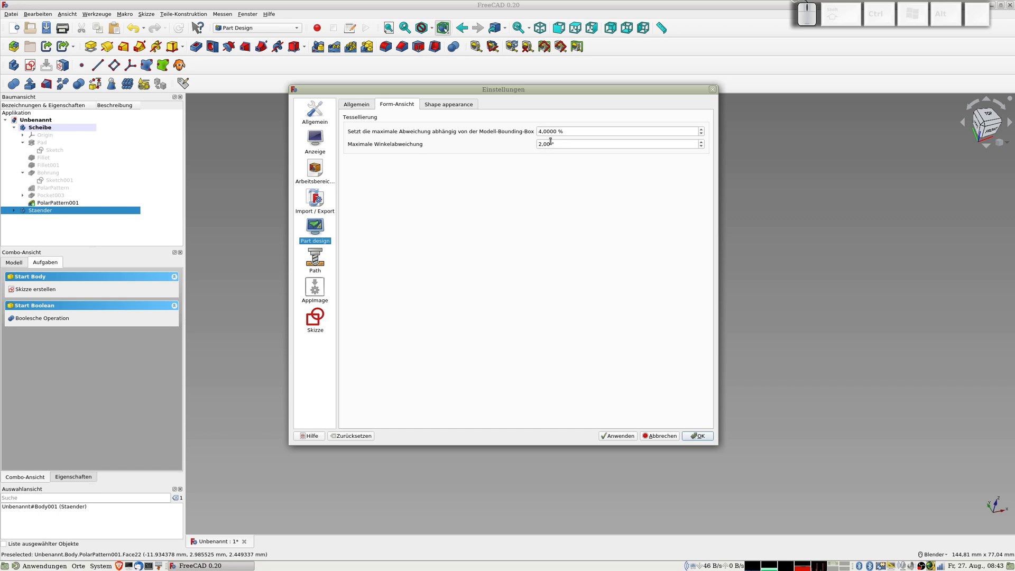
click(661, 436)
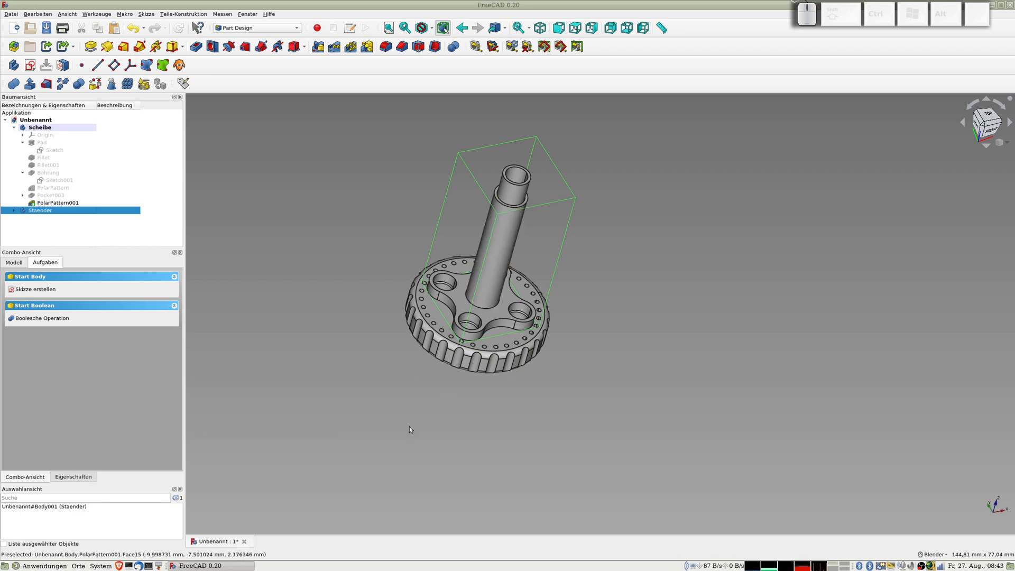
Step: Switch to Ultimaker Cura by starting it from the BlenderStarter program launcher
scroll(465, 420, up, 5)
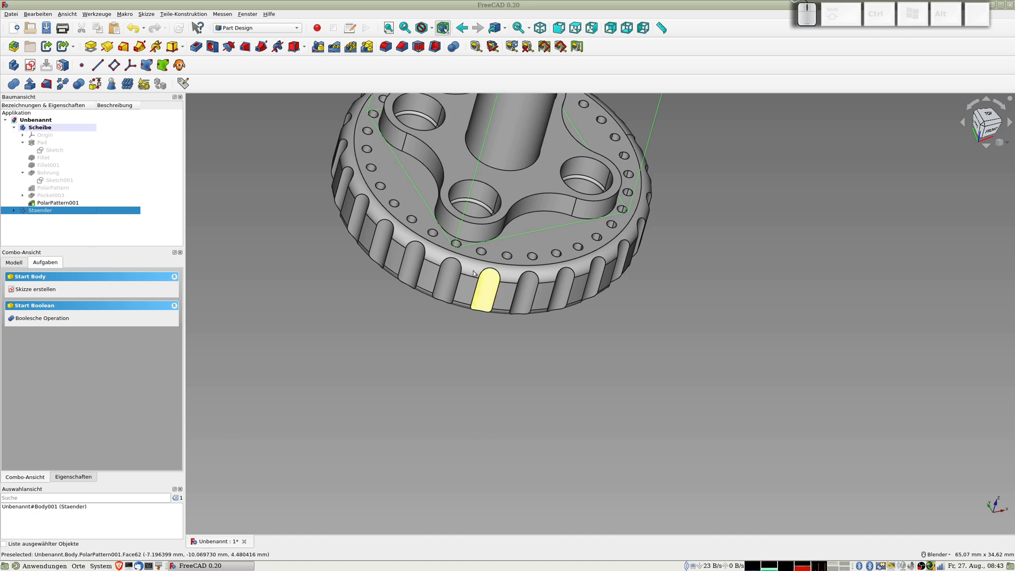
scroll(465, 368, down, 4)
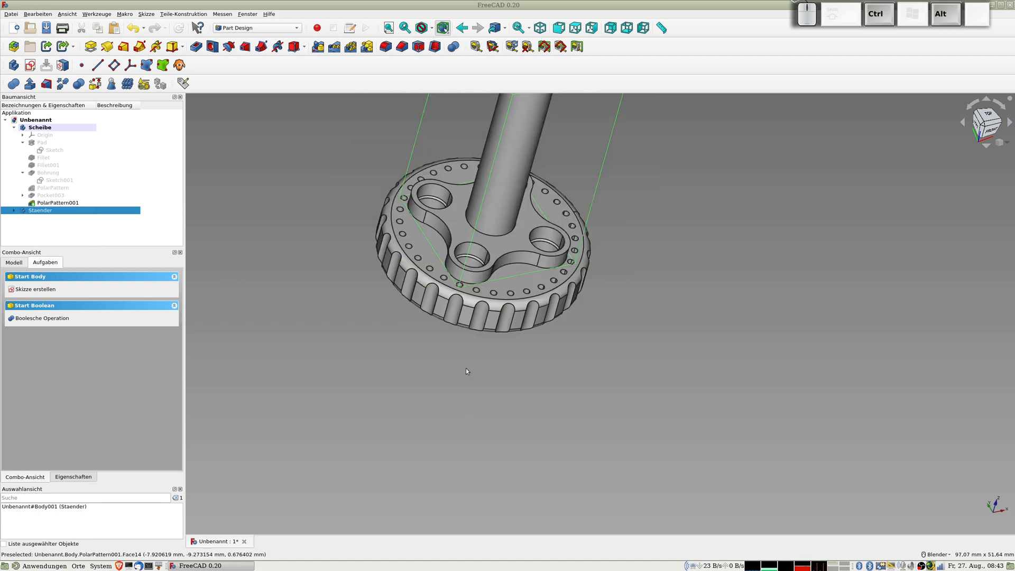
key(ctrl+alt+b)
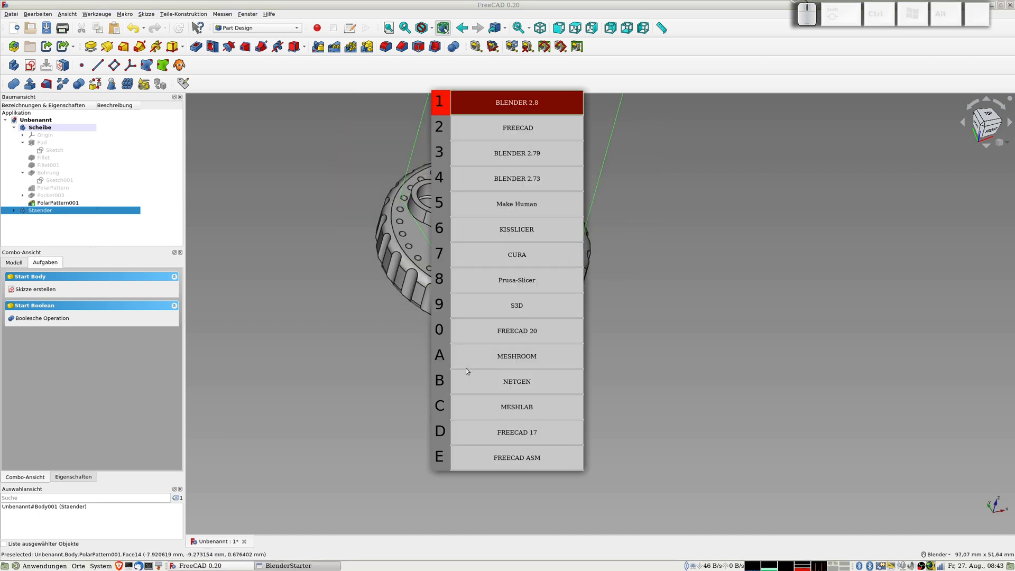
key(Escape)
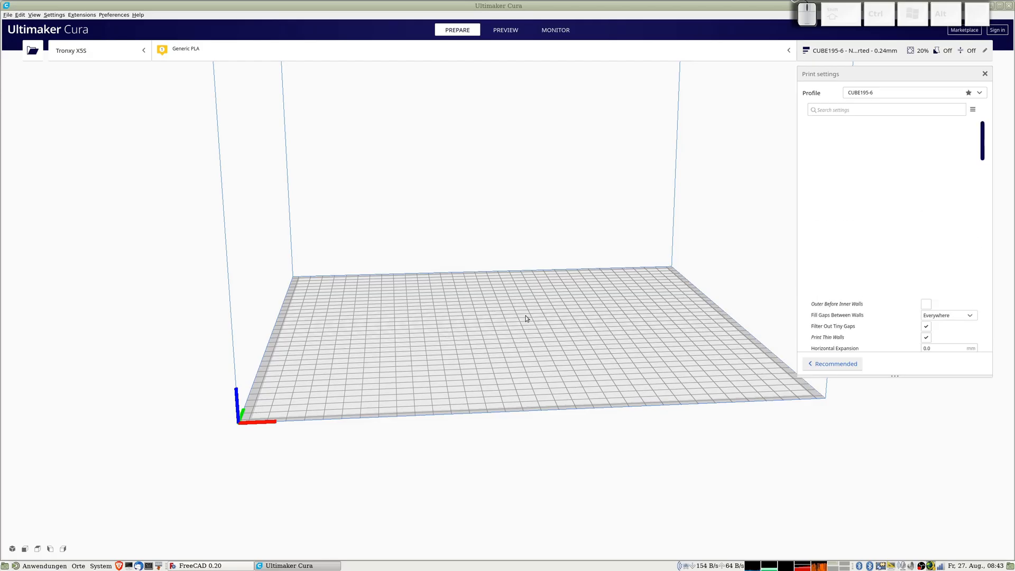
Step: Load Unbenannt-Scheibe.stl from the home folder onto the build plate
key(ctrl+o)
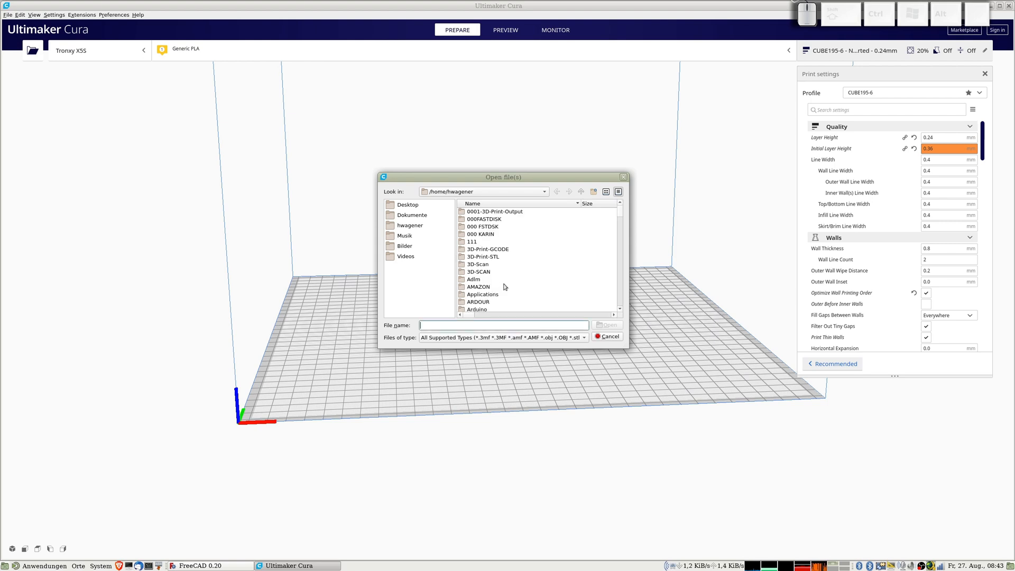
scroll(500, 285, down, 2)
scroll(496, 285, down, 5)
scroll(515, 286, down, 4)
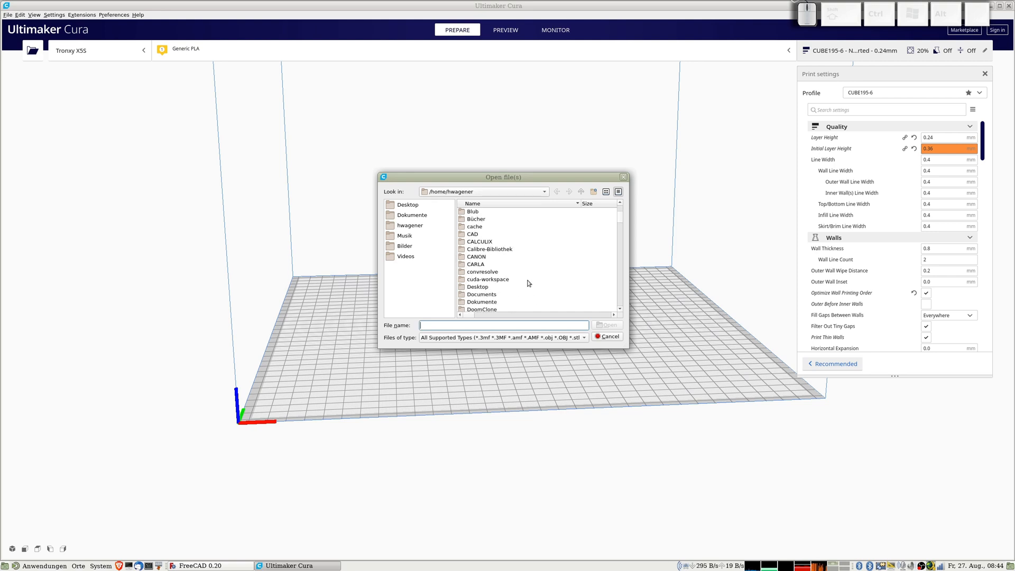
drag(627, 244, 753, 246)
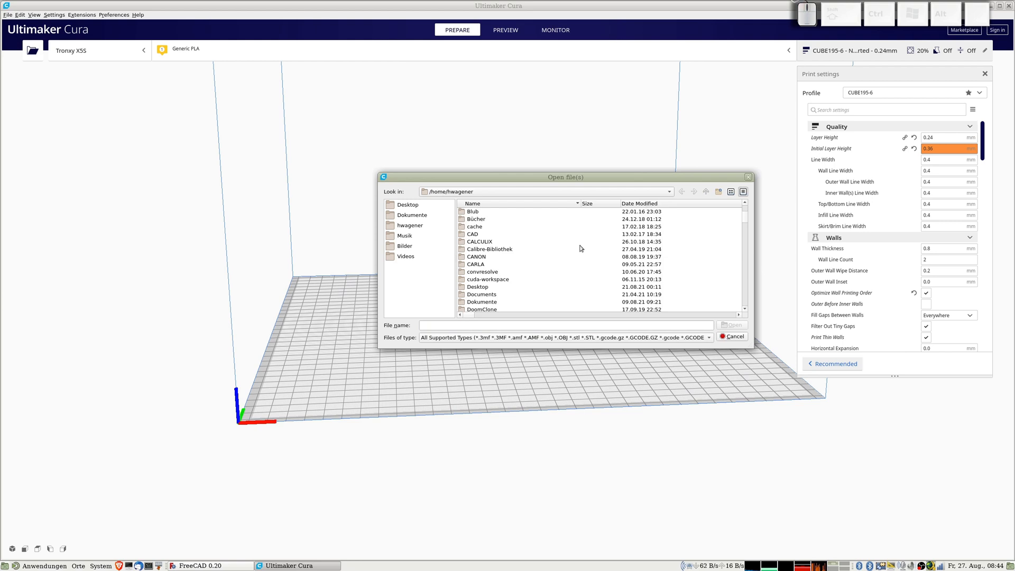
scroll(508, 256, down, 5)
scroll(510, 257, down, 15)
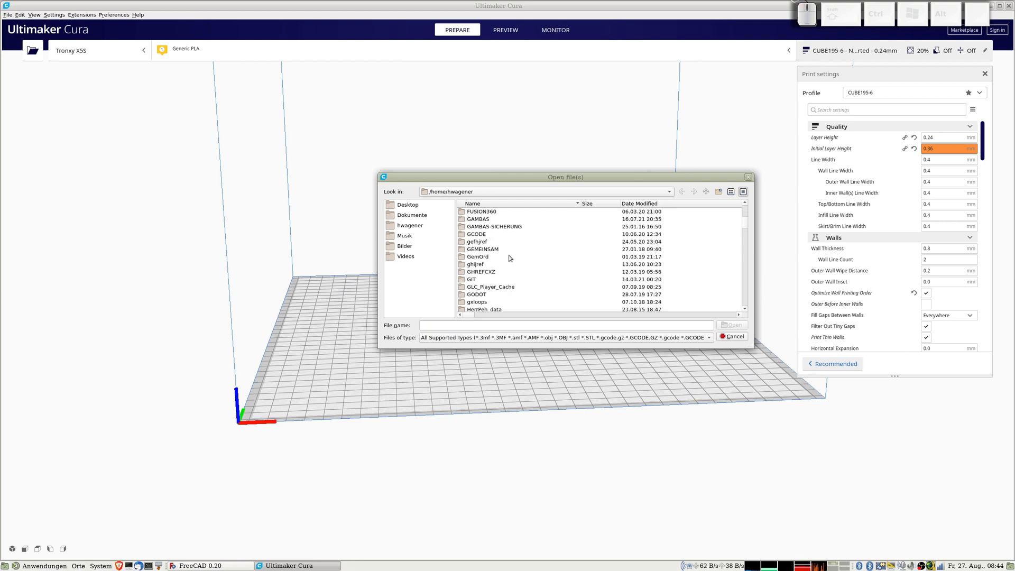
scroll(510, 258, down, 15)
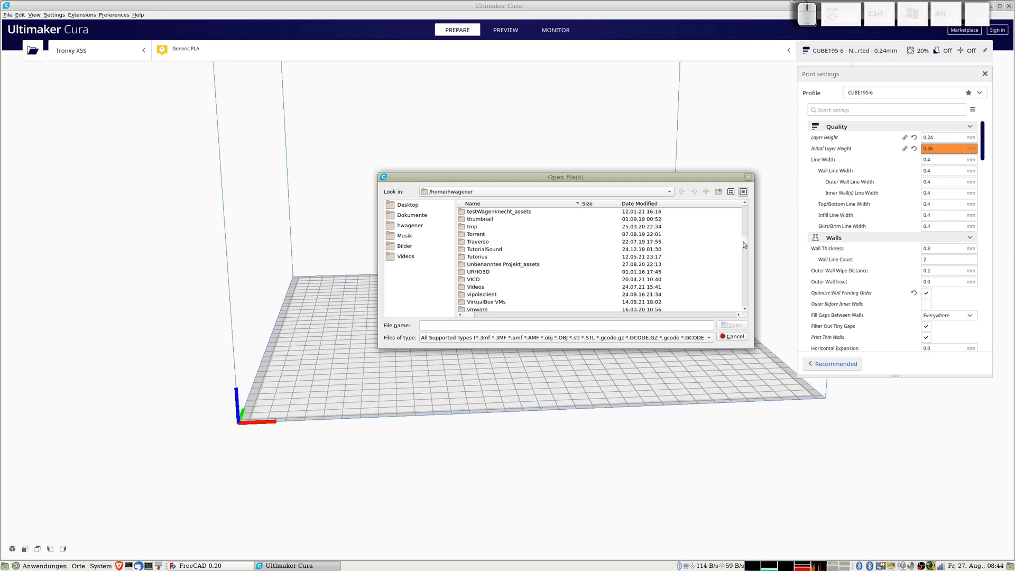
drag(745, 245, 752, 305)
scroll(497, 259, up, 4)
scroll(496, 257, up, 3)
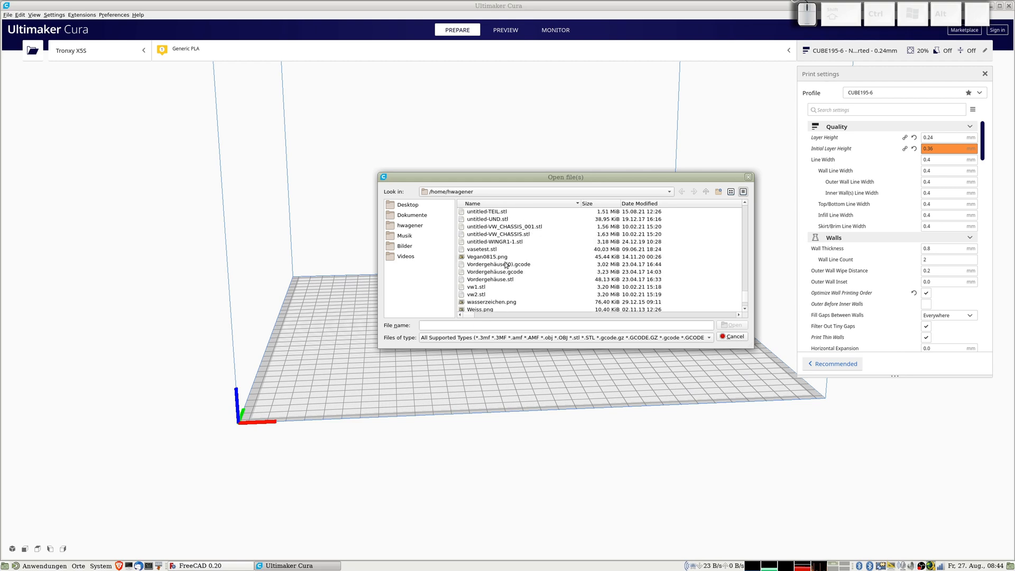
scroll(513, 266, up, 3)
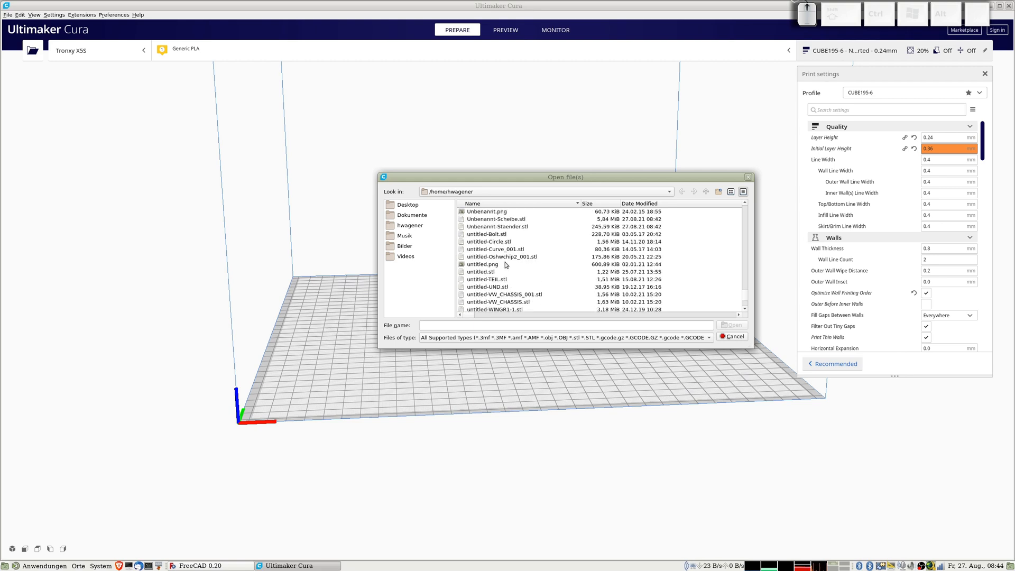
click(517, 219)
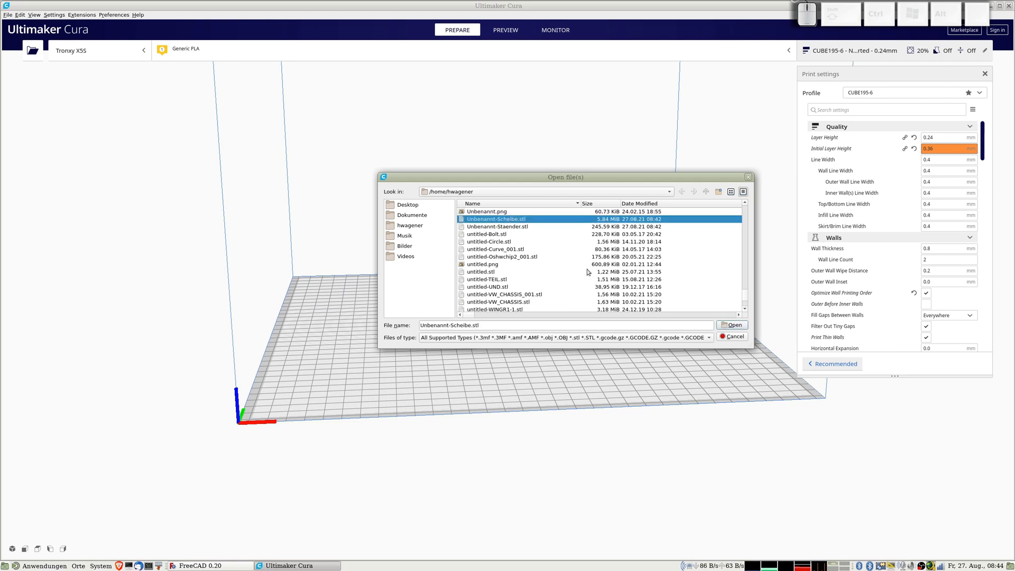
click(732, 325)
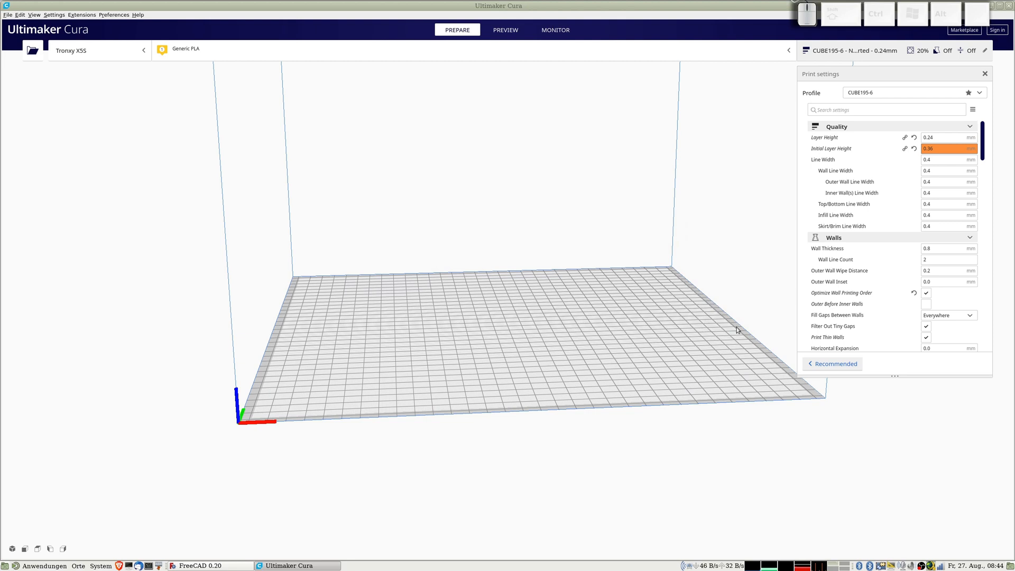
Step: Examine the loaded disc's notched rim, rounded edges and holes up close on the build plate
scroll(511, 336, up, 3)
scroll(511, 336, up, 6)
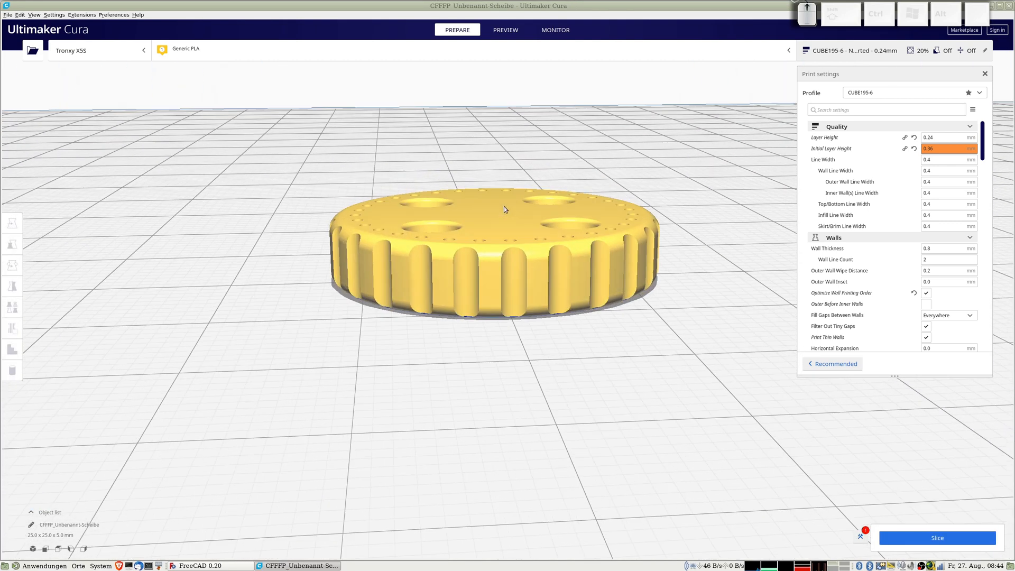
scroll(512, 235, up, 5)
mouse_move(454, 342)
right_down()
mouse_move(462, 360)
mouse_move(460, 352)
right_up()
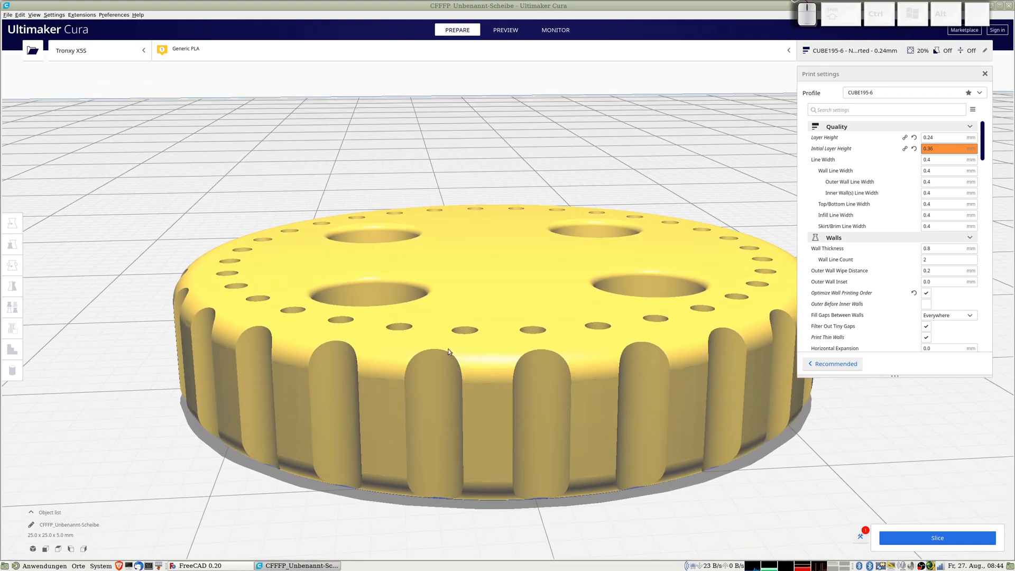
scroll(386, 309, up, 3)
scroll(384, 305, down, 2)
scroll(385, 305, down, 1)
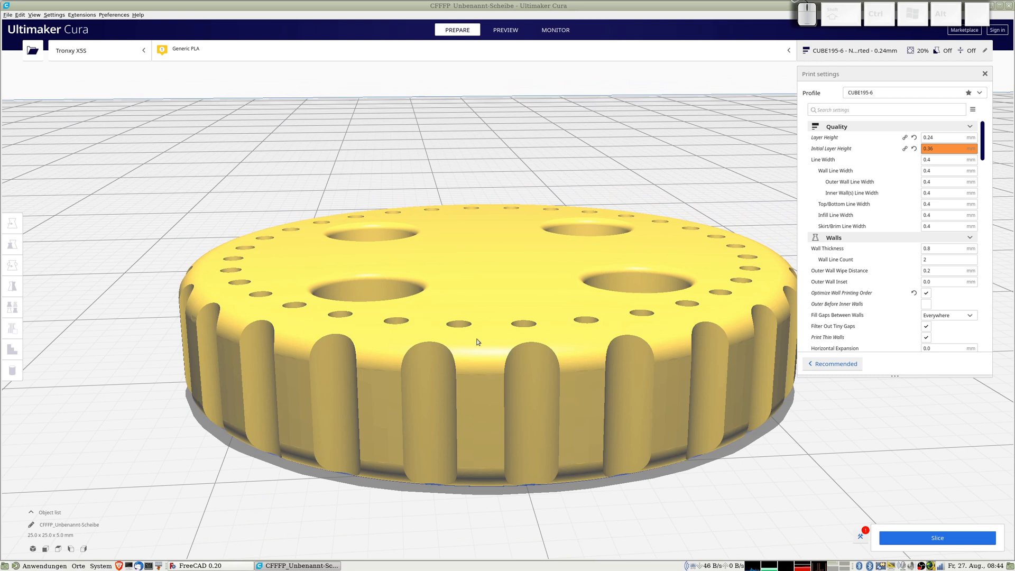
scroll(478, 341, up, 4)
scroll(477, 341, down, 8)
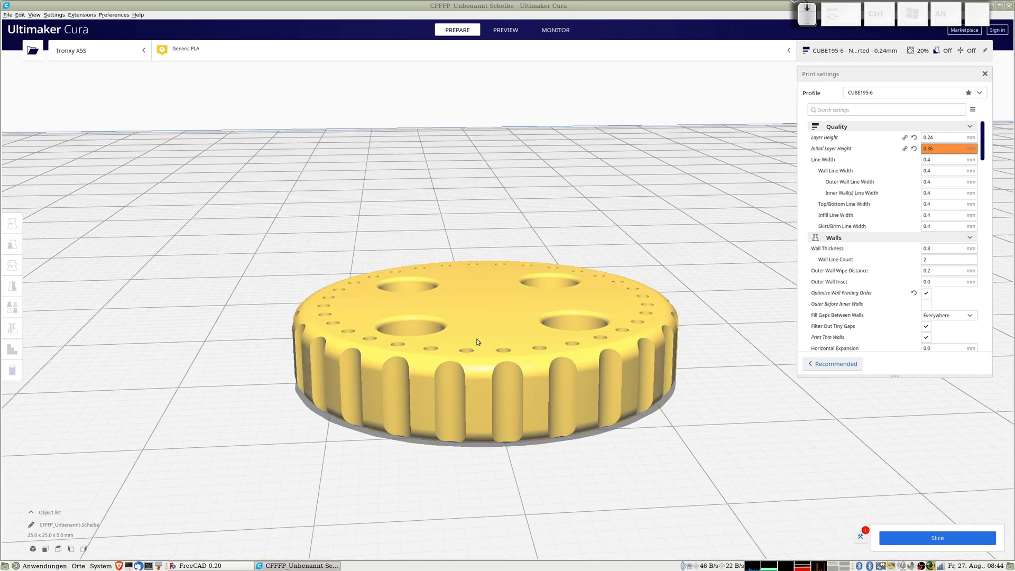
Step: Switch to FreeCAD and hide the Staender body
key(alt+Tab)
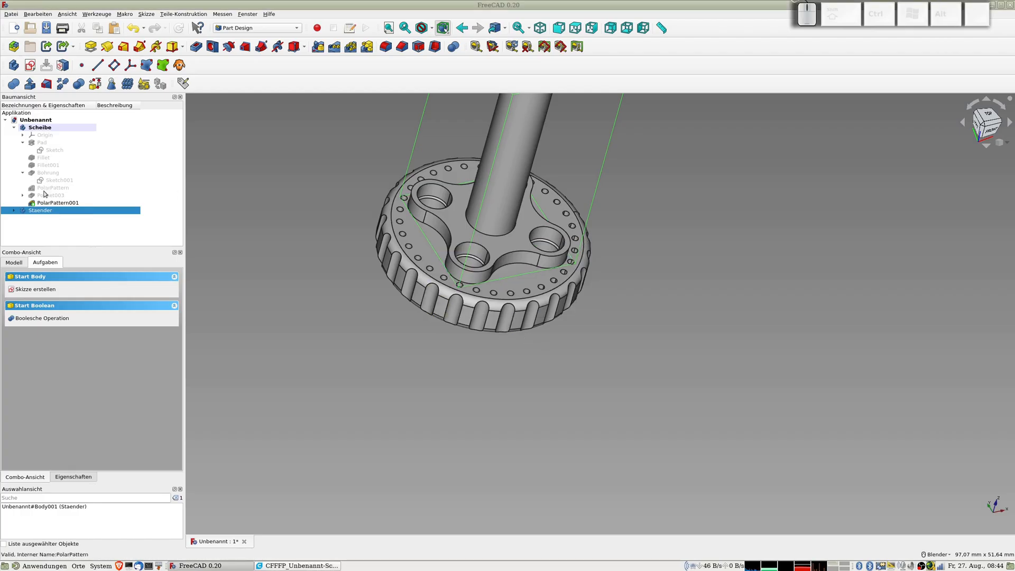
key(space)
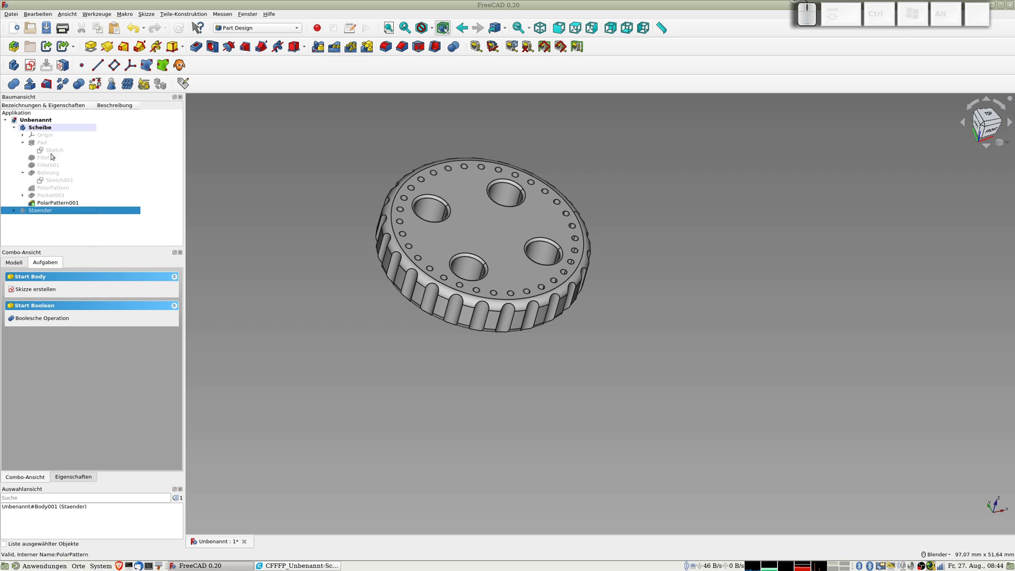
Step: Tessellate the Scheibe body in the Mesh Design workbench using the Standard mesher with 0.20 mm surface deviation and 1.00° angular deviation
click(43, 128)
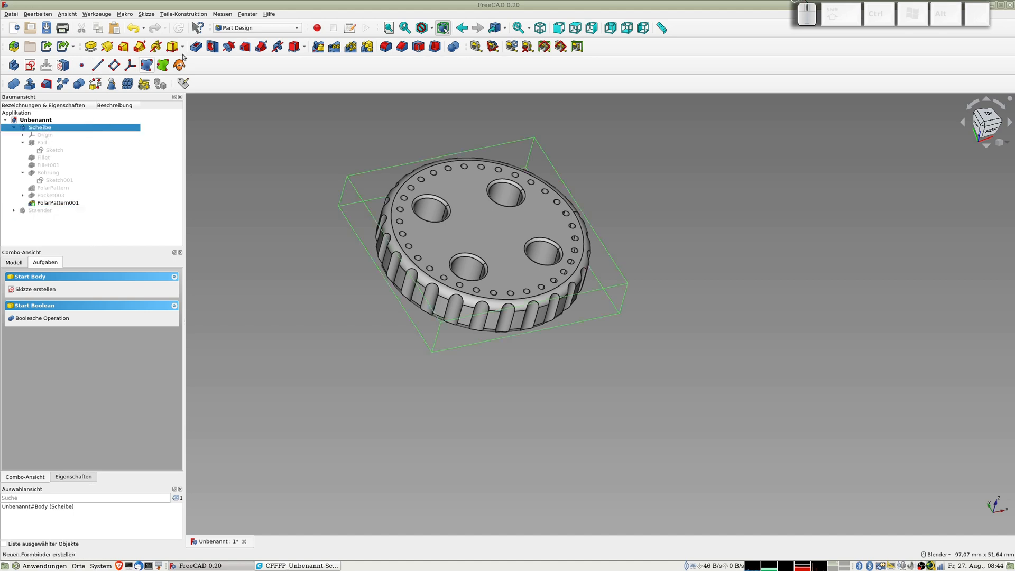
click(241, 28)
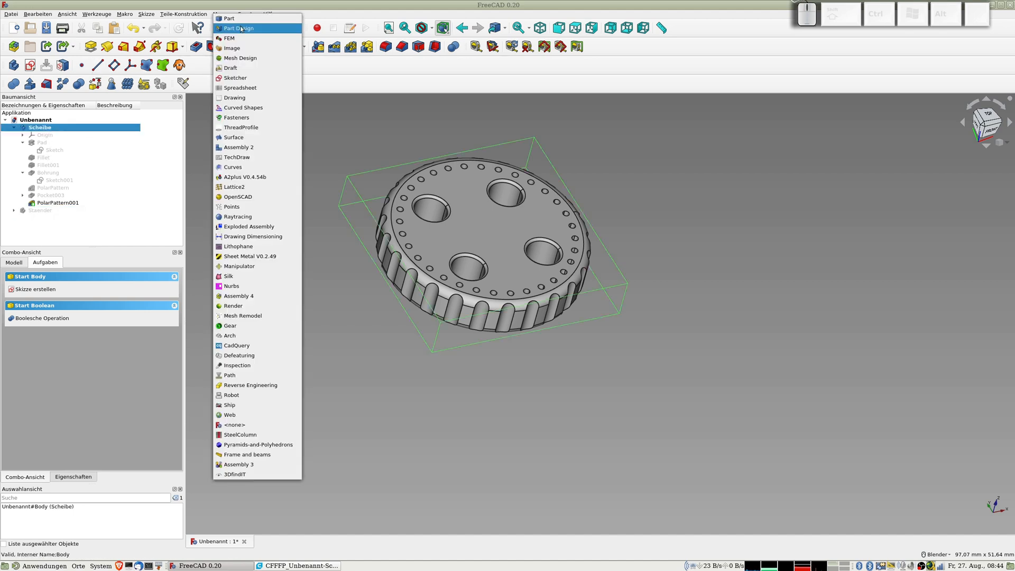
click(237, 58)
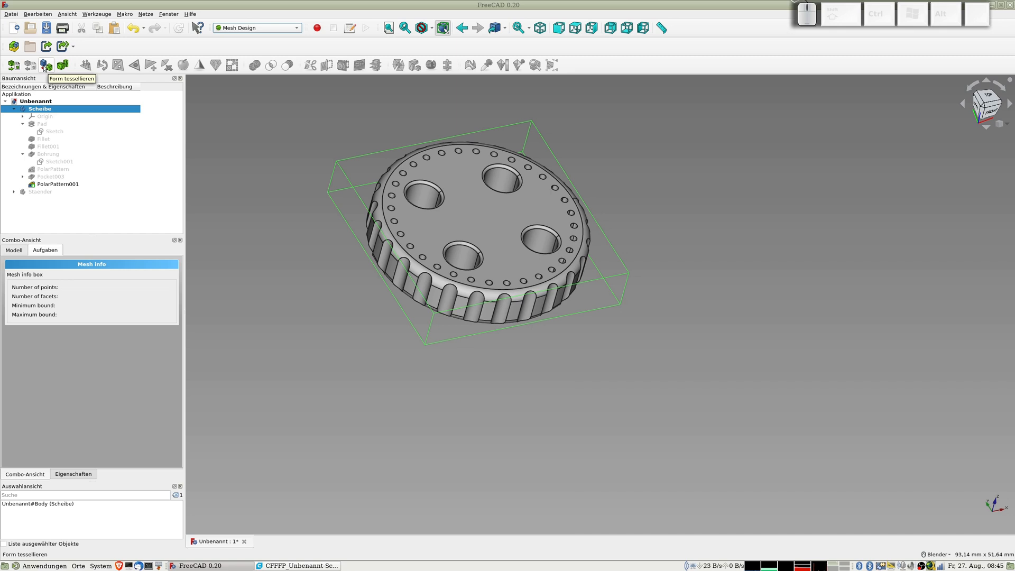
click(46, 68)
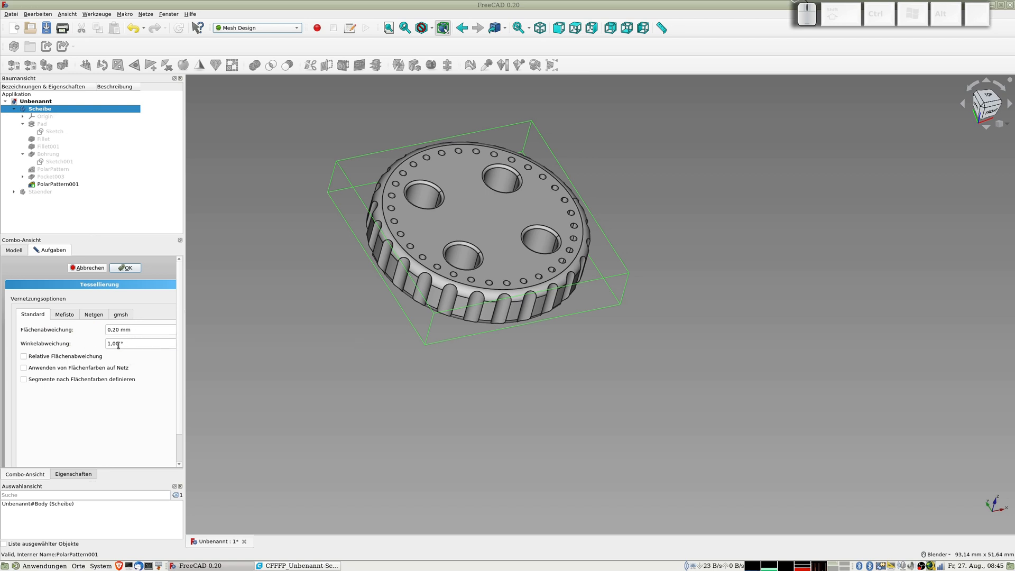
click(71, 315)
click(100, 315)
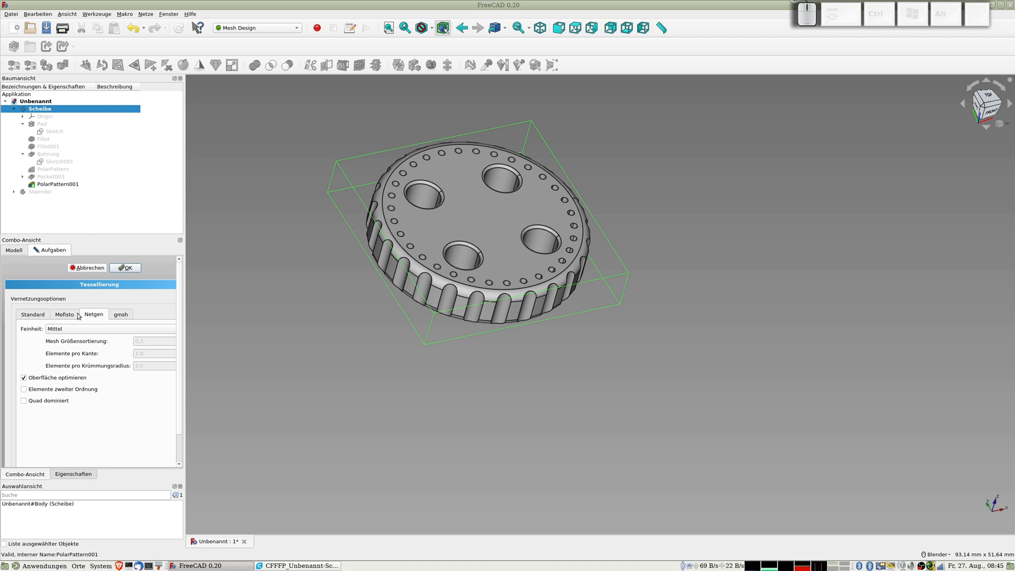
click(97, 313)
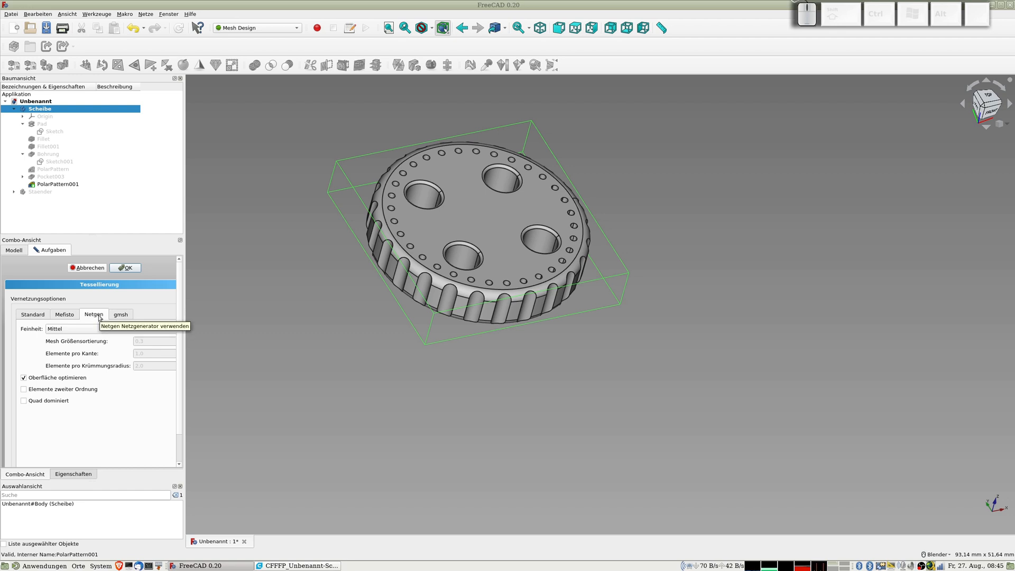
click(33, 315)
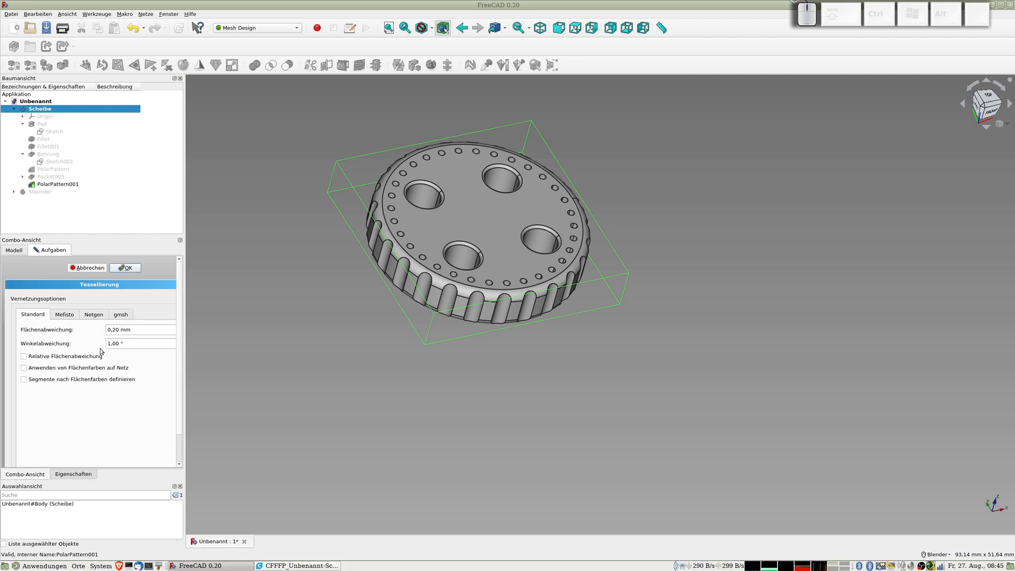
click(131, 268)
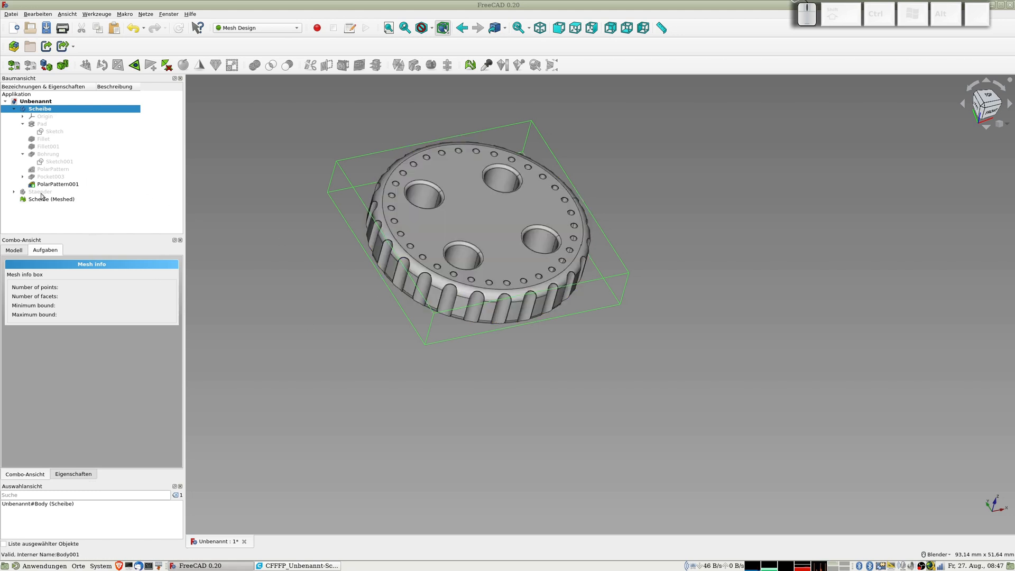
Step: Hide the solid Scheibe body to leave only its mesh on display
click(43, 110)
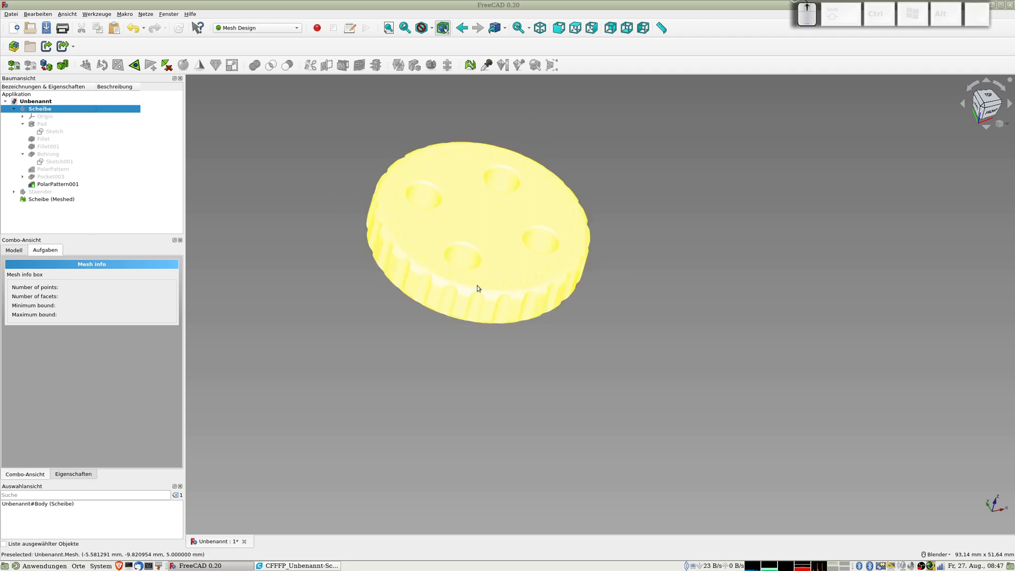
scroll(452, 305, up, 5)
scroll(452, 305, down, 4)
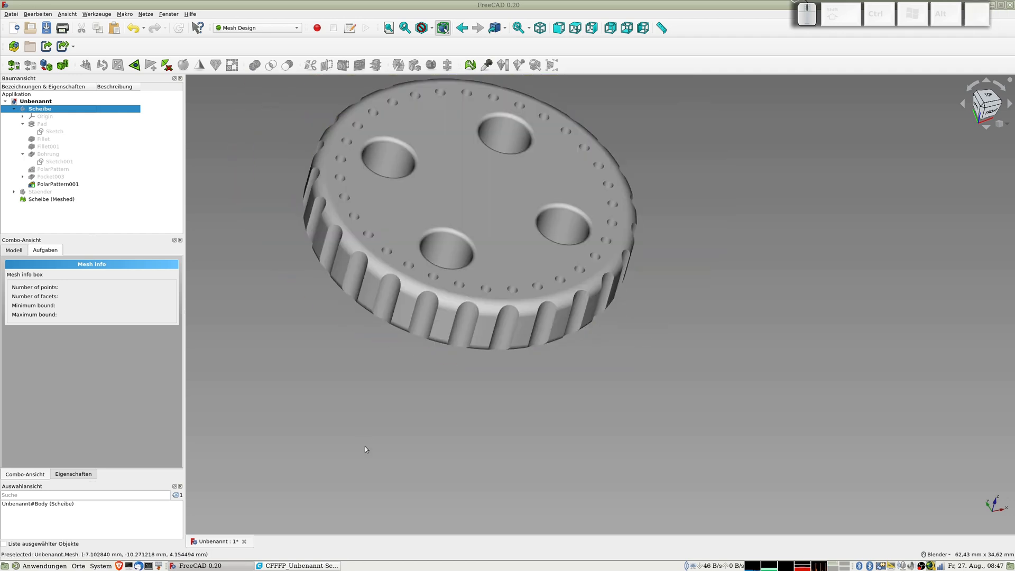
Step: Set the display mode of the Scheibe (Meshed) object to Flat Lines
right_click(47, 201)
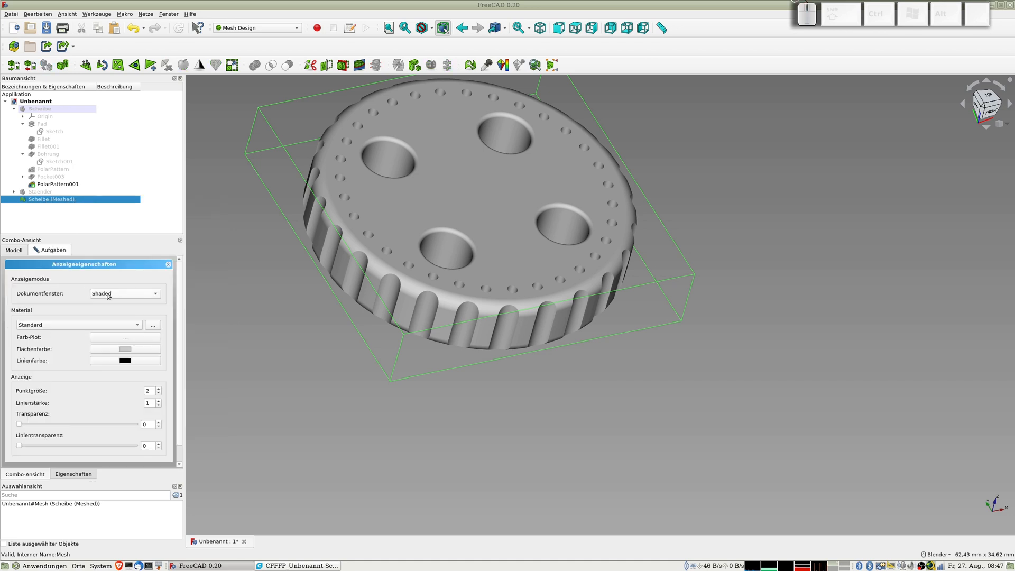
click(108, 294)
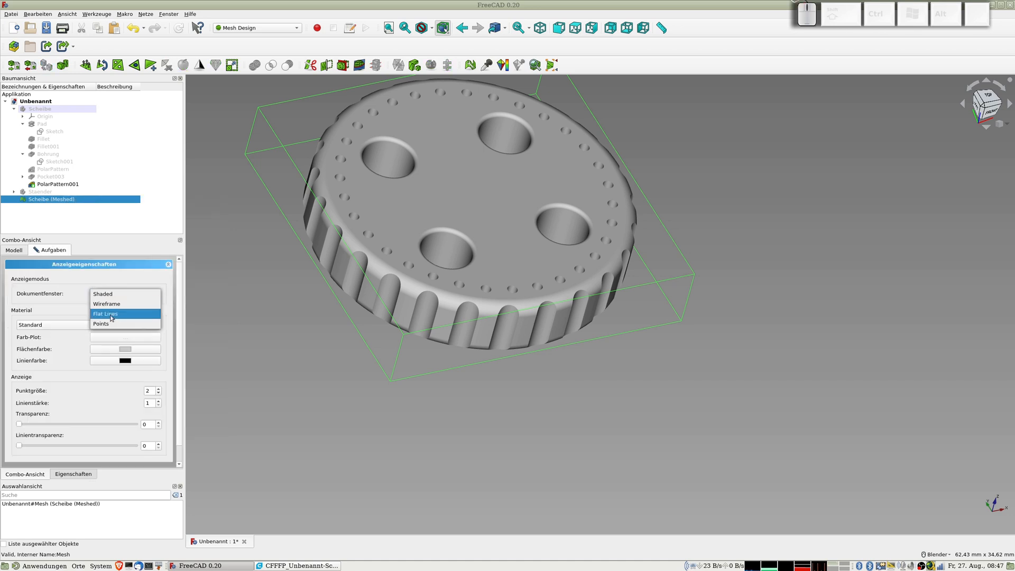
click(111, 314)
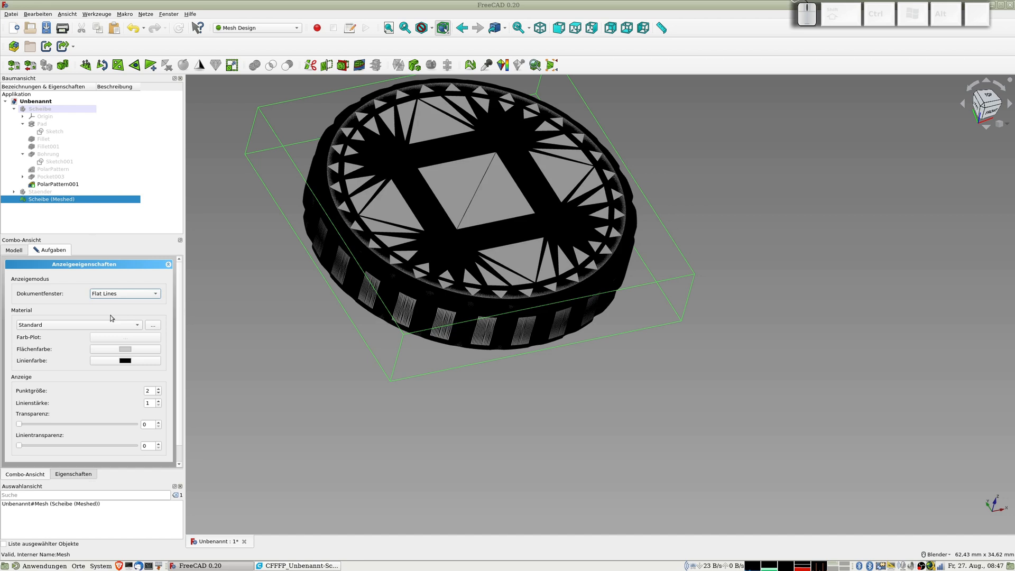
Step: Examine the triangle density on the mesh's rim notches and around its holes, and close the display properties
scroll(487, 367, up, 10)
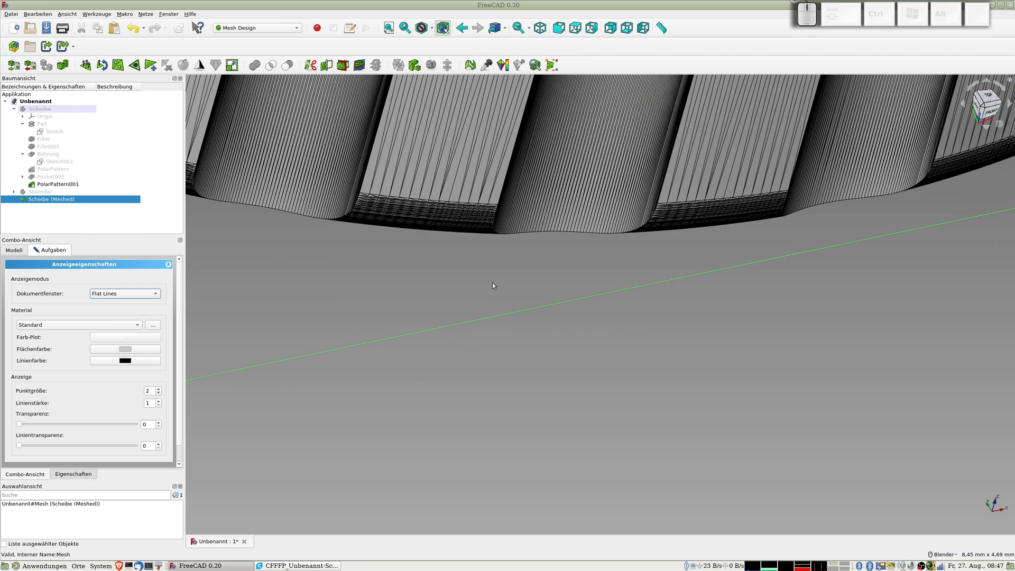
middle_drag(538, 278, 542, 288)
middle_drag(543, 328, 543, 267)
scroll(534, 267, down, 6)
scroll(544, 264, up, 2)
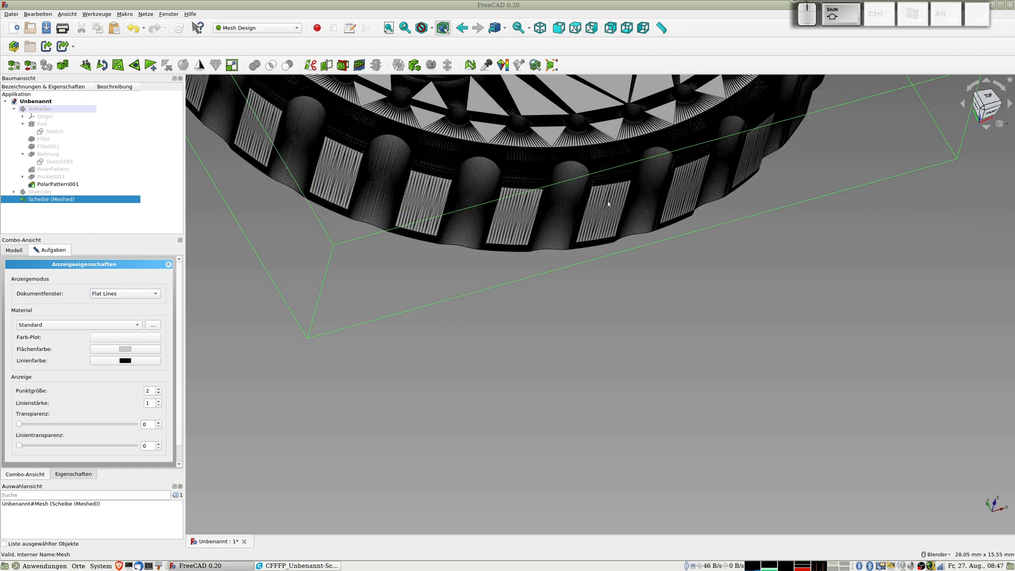
shift+middle_drag(543, 168, 593, 349)
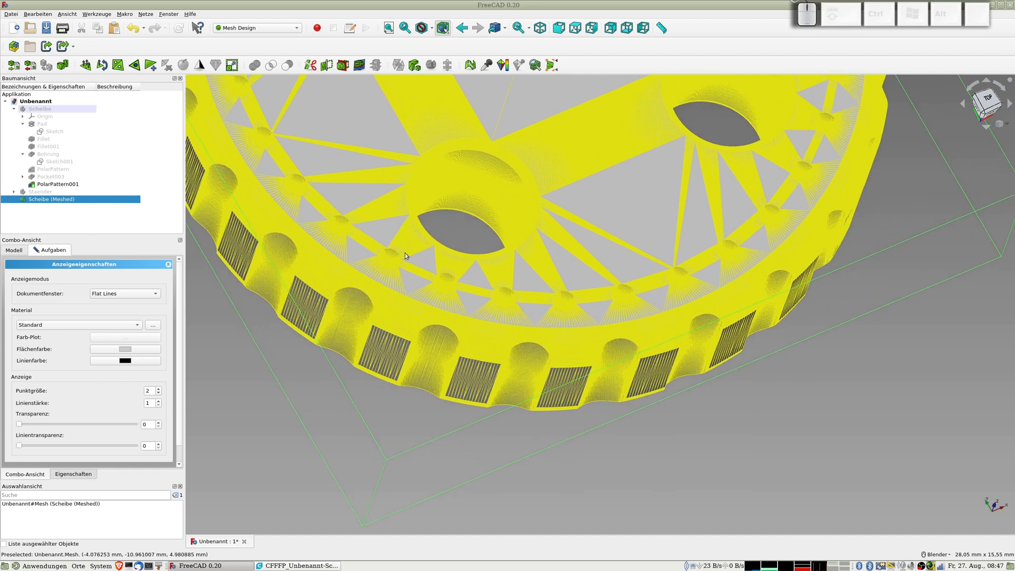
scroll(405, 252, up, 4)
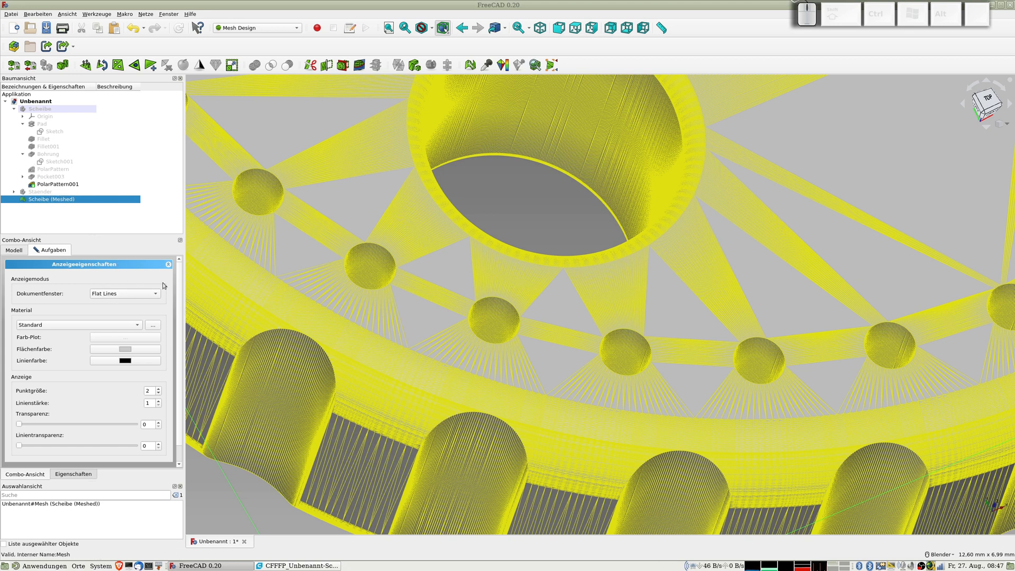
scroll(103, 412, down, 3)
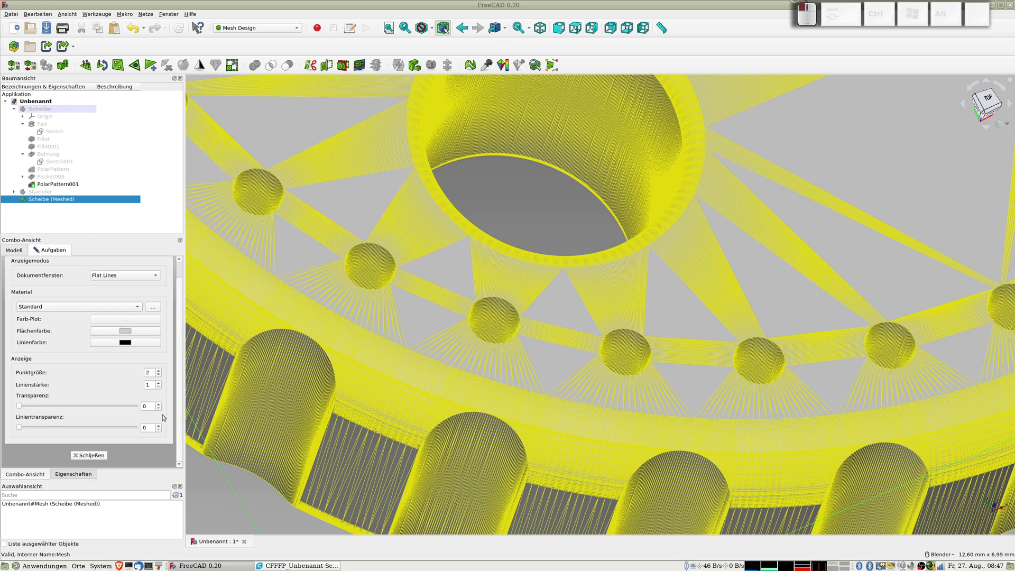
click(105, 456)
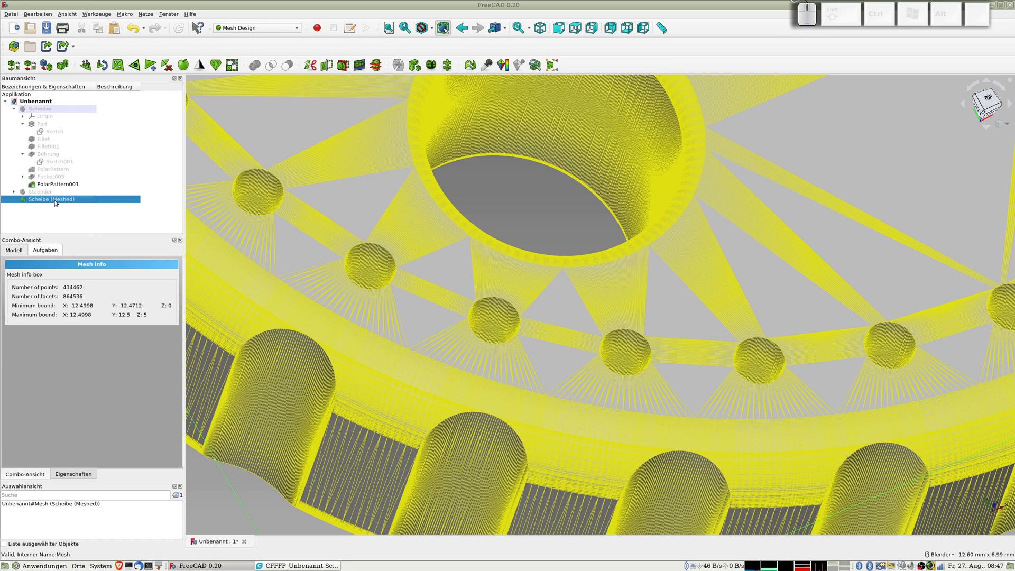
key(ctrl)
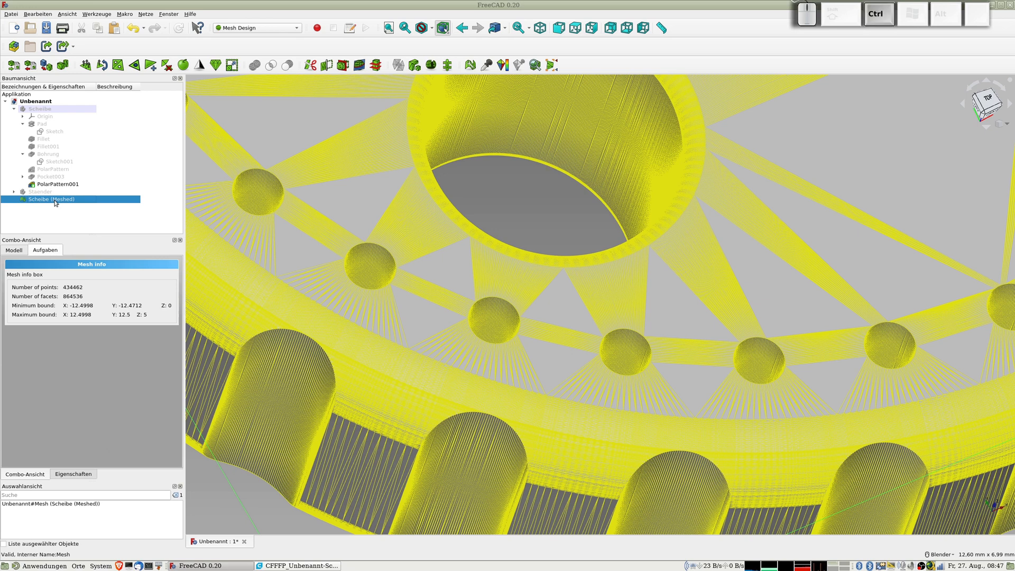
Step: Export the Scheibe (Meshed) object to the home folder as the STL mesh file "Unbenannt-Scheibe (Meshed).stl"
key(ctrl+e)
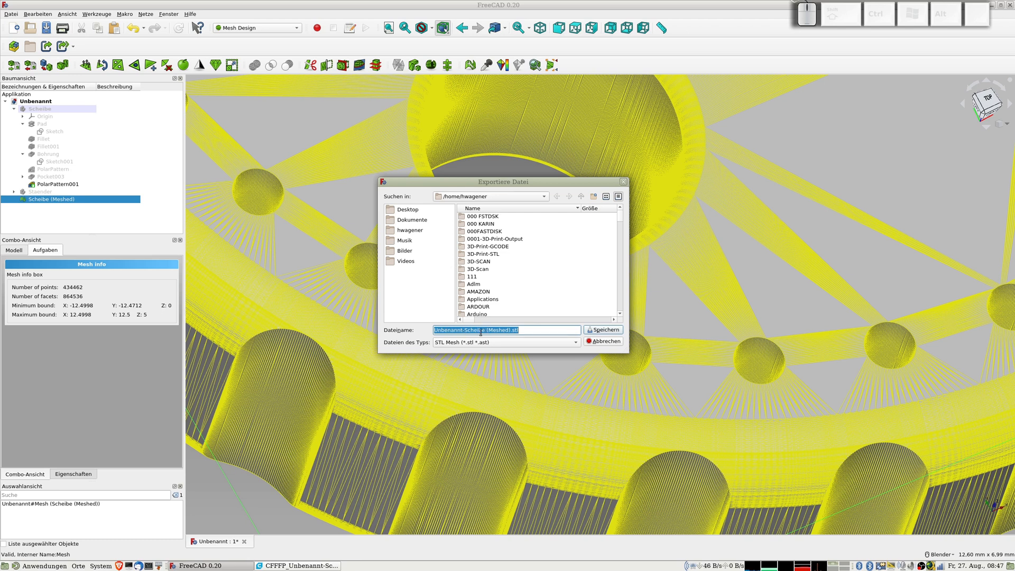
click(603, 330)
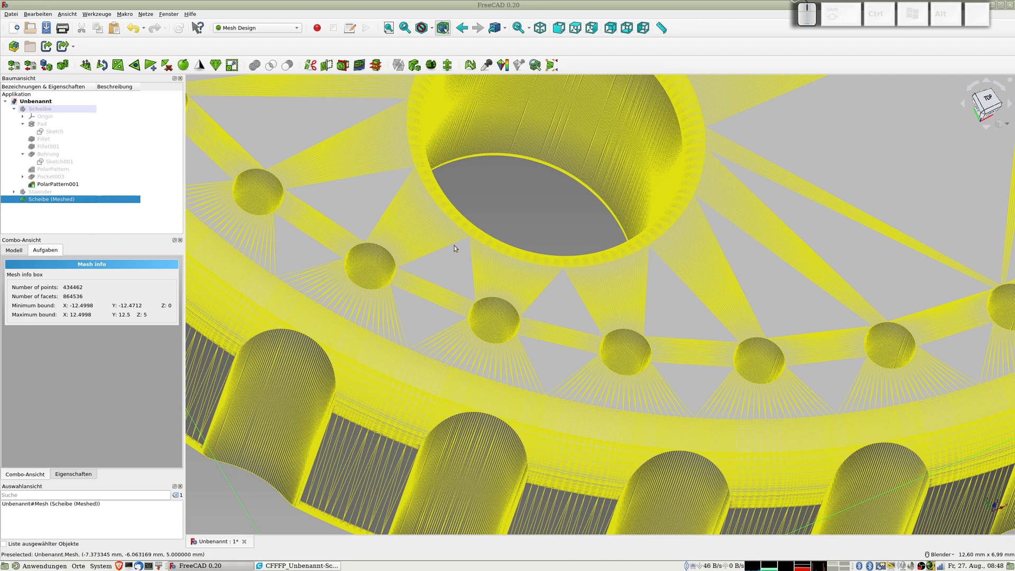
Step: In the file manager, sort the home folder by modification date, newest first, and compare the sizes of the exported Scheibe STL files
key(super)
key(super+e)
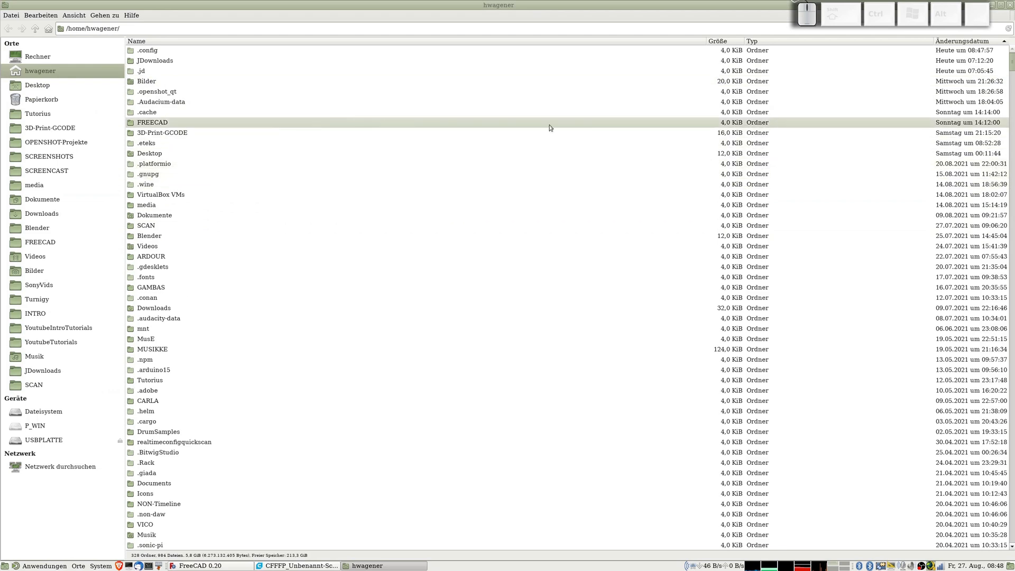
click(957, 41)
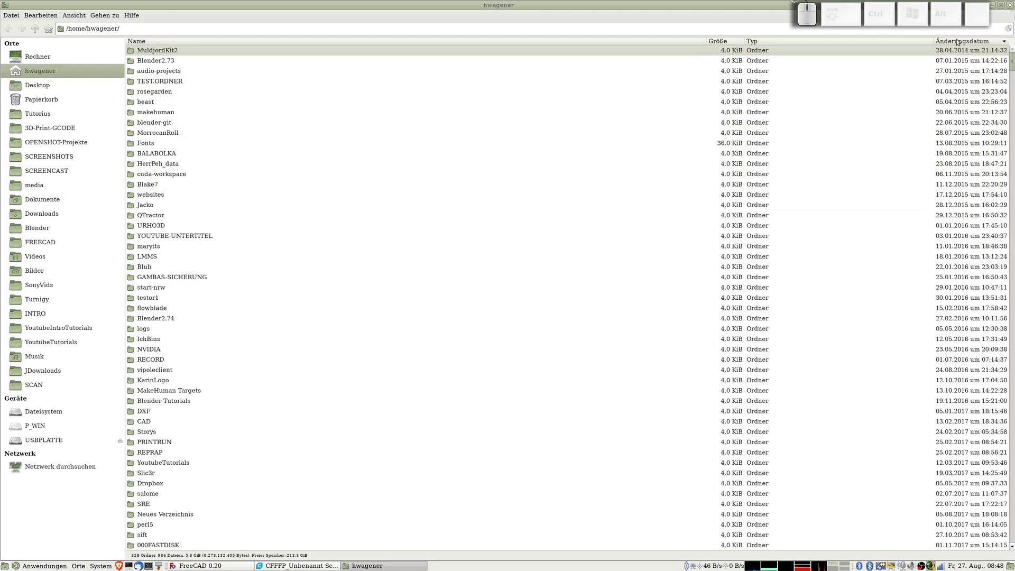
click(957, 41)
scroll(463, 271, down, 15)
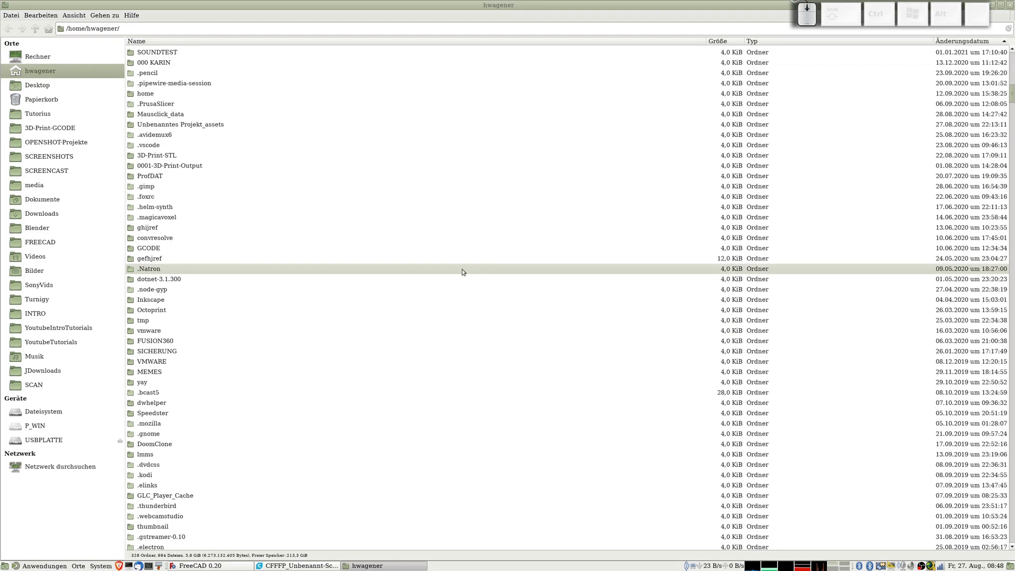
scroll(461, 273, down, 15)
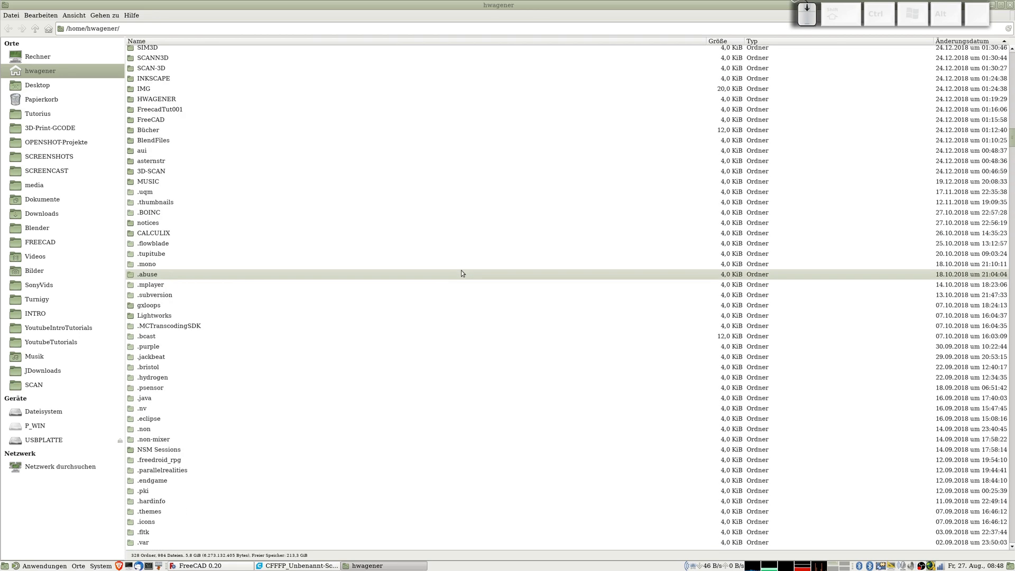
scroll(461, 276, down, 15)
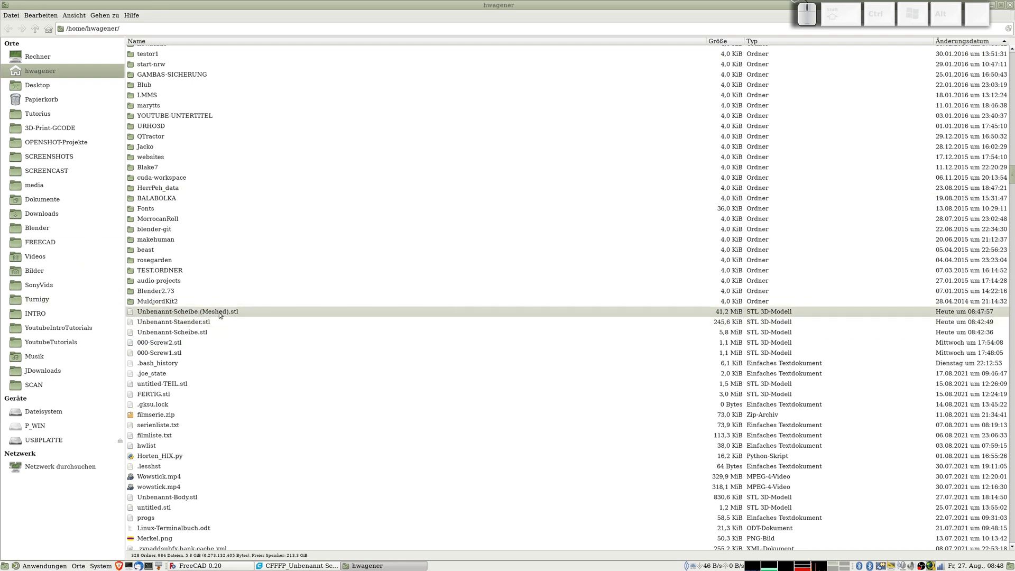
Step: Back in FreeCAD, hide the Scheibe (Meshed) object and show the solid Scheibe and Staender bodies together
key(alt+Tab)
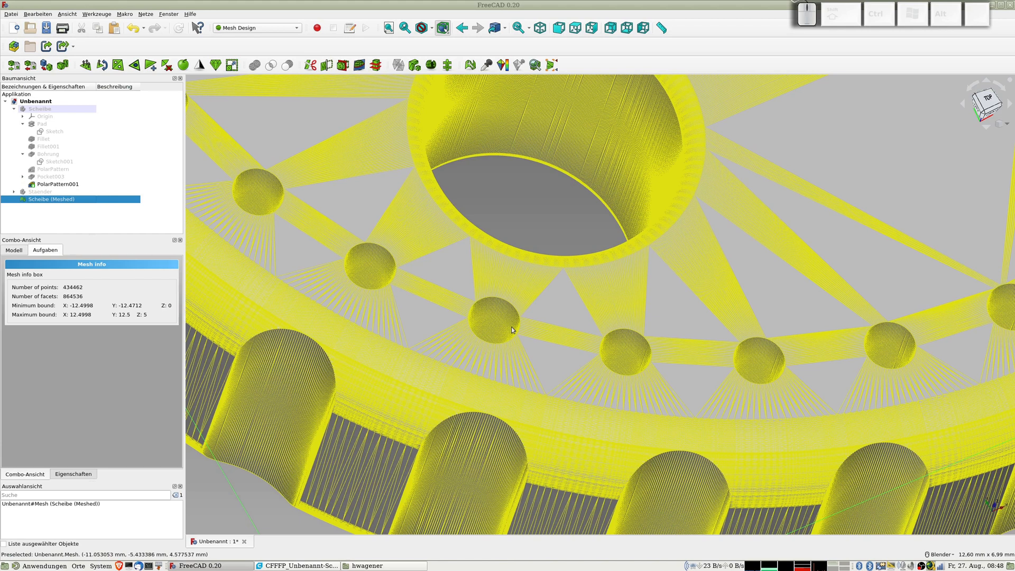
scroll(511, 329, down, 10)
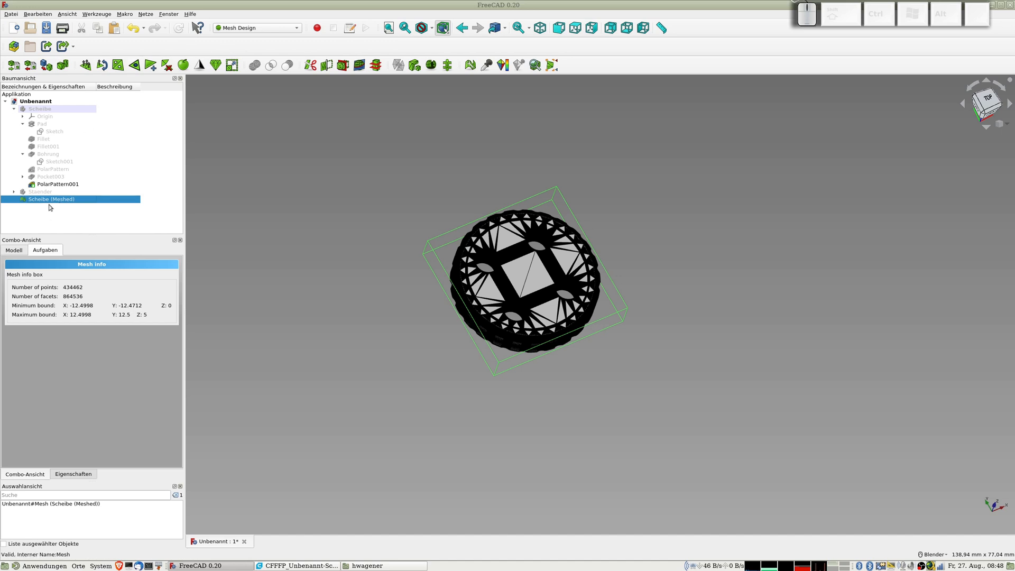
key(space)
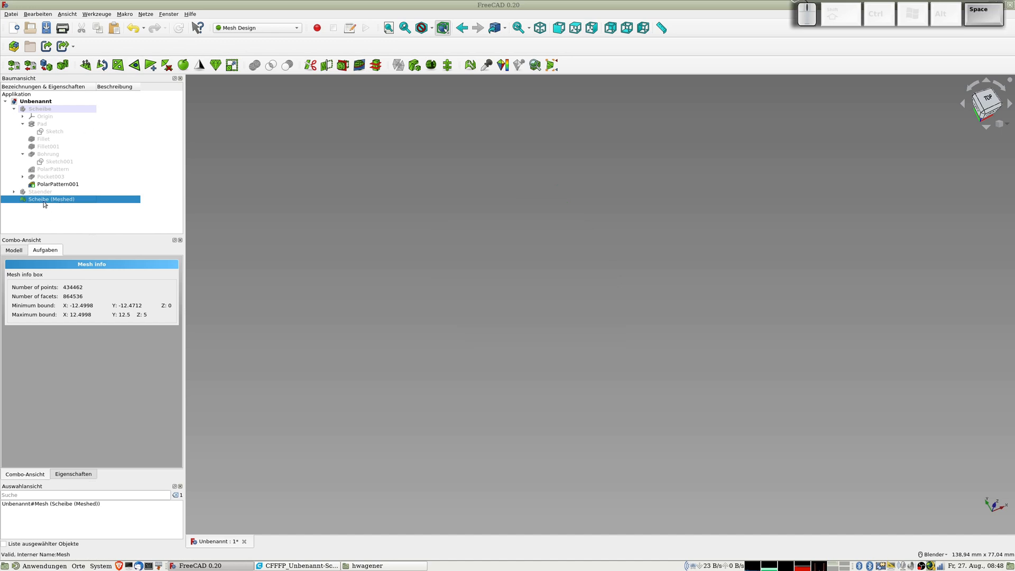
click(46, 110)
key(space)
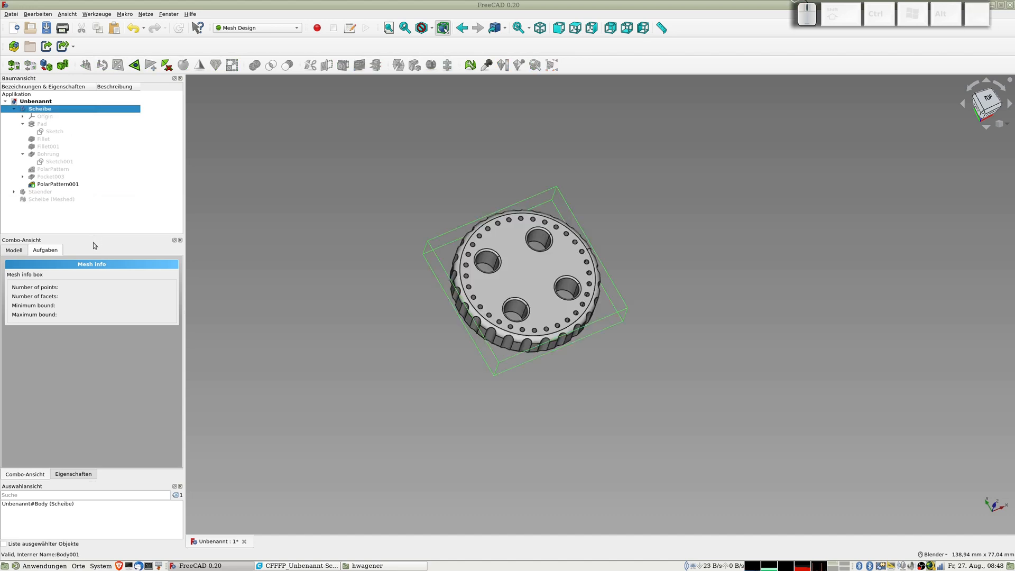
click(39, 193)
key(space)
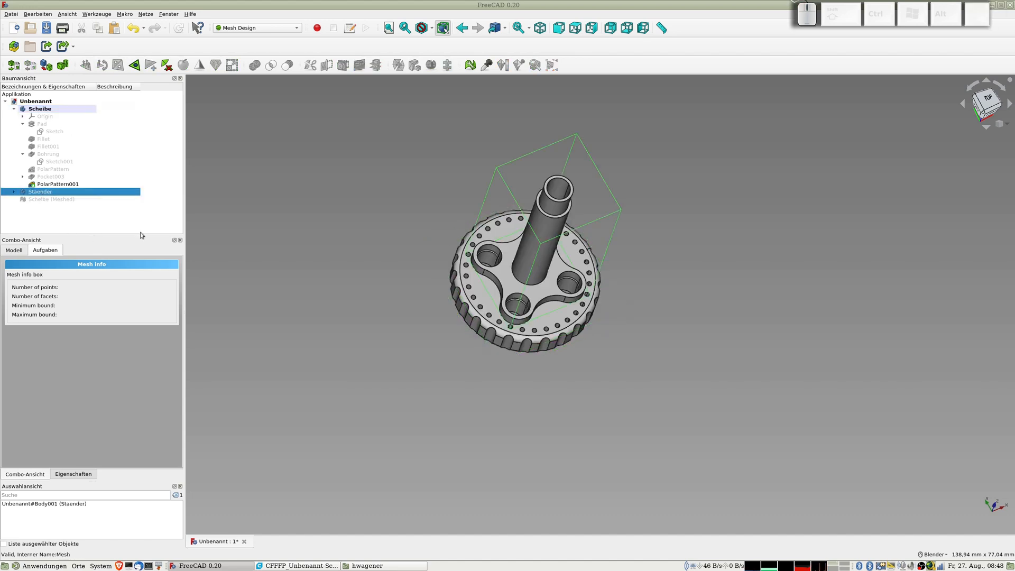
middle_drag(586, 355, 645, 306)
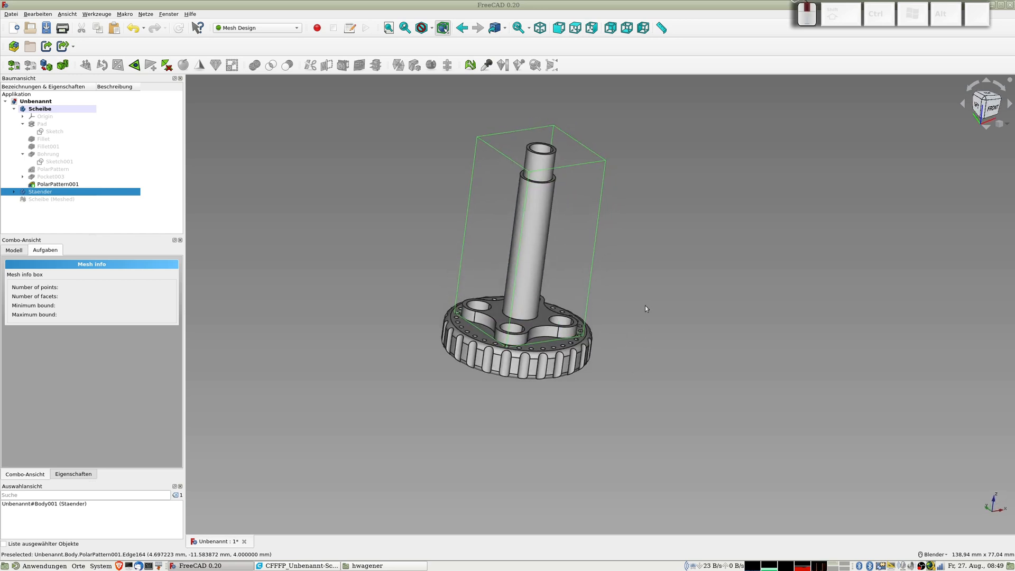